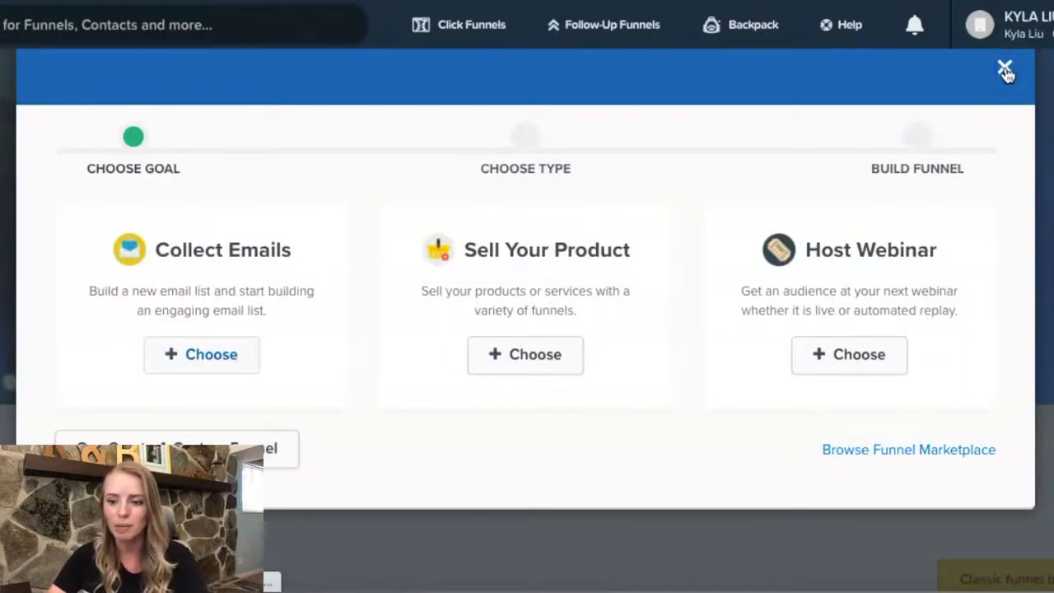
Step: Dismiss the goal chooser and select the Homepage Funnel type from the Funnel Hacker's Cookbook
click(1006, 71)
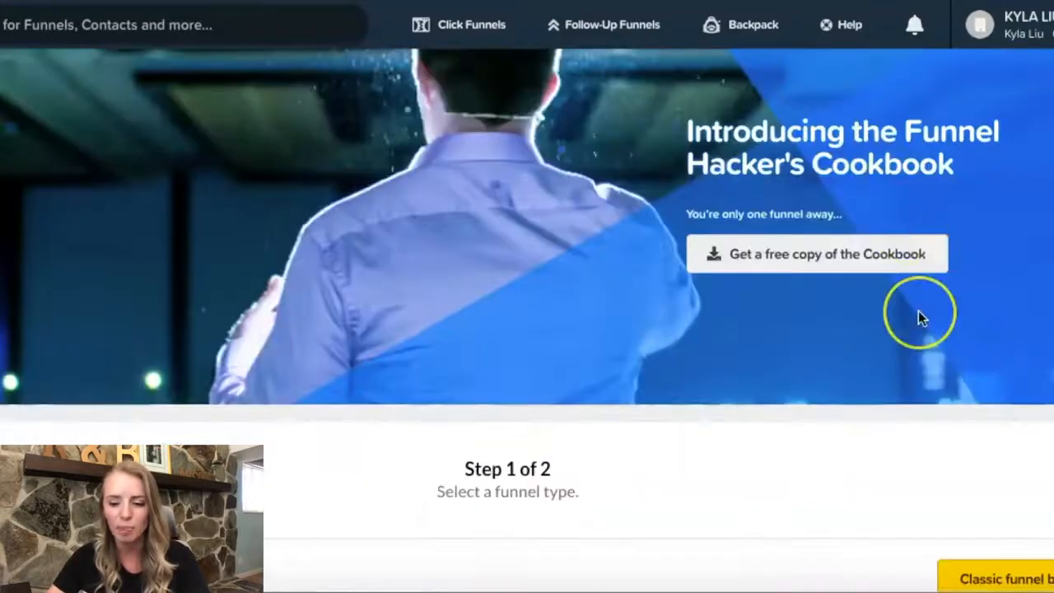
scroll(921, 318, down, 6)
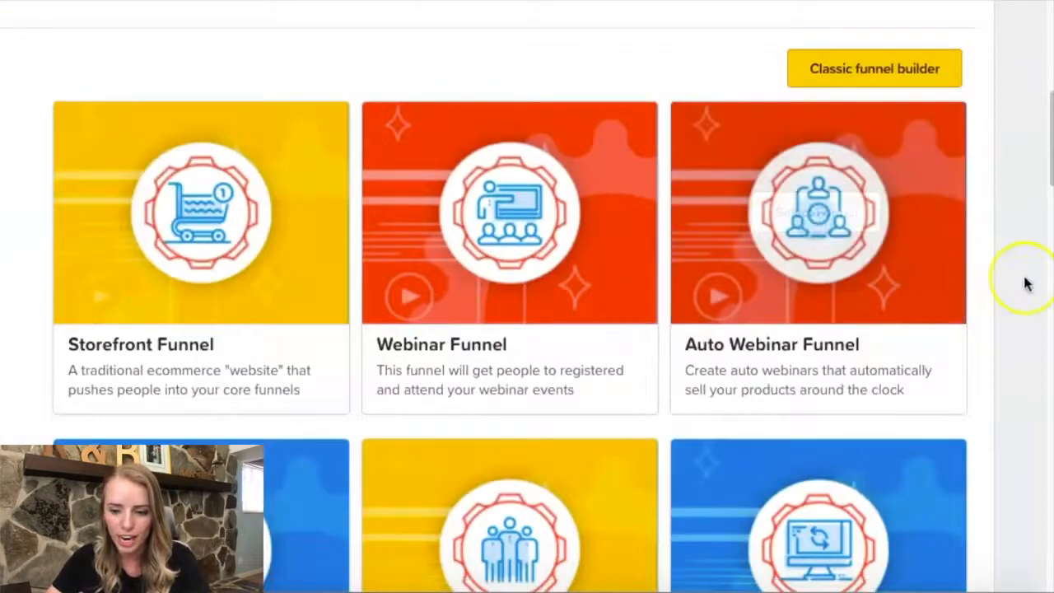
scroll(1026, 283, down, 3)
scroll(1025, 283, down, 10)
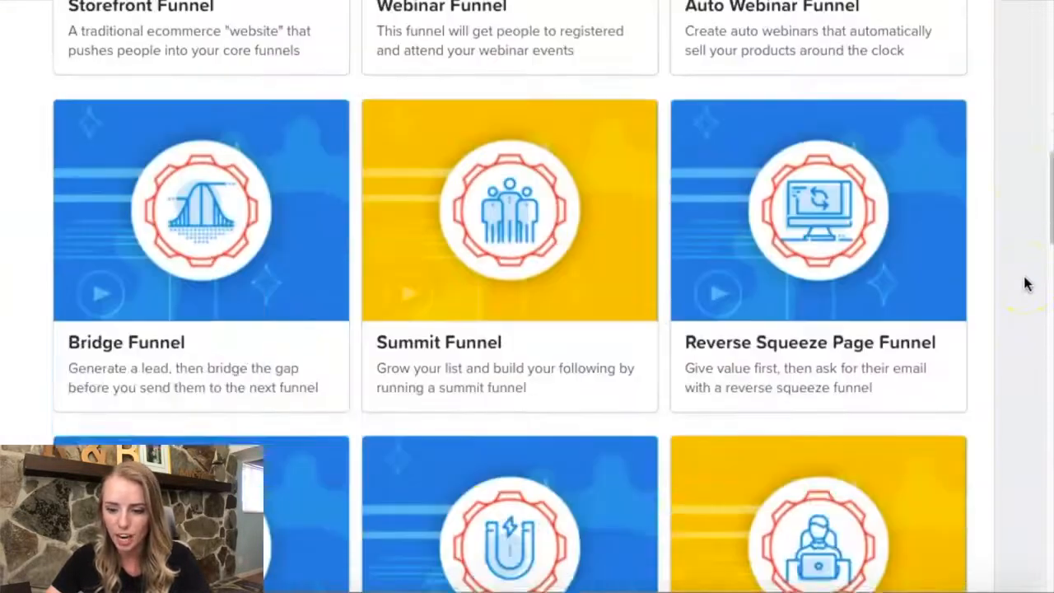
scroll(1026, 283, down, 9)
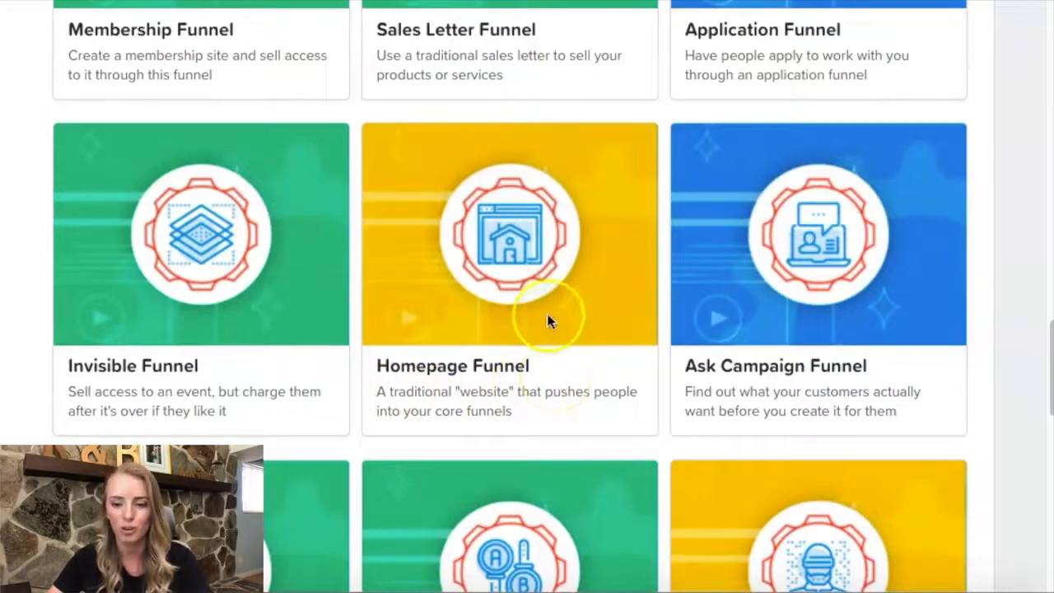
mouse_move(522, 242)
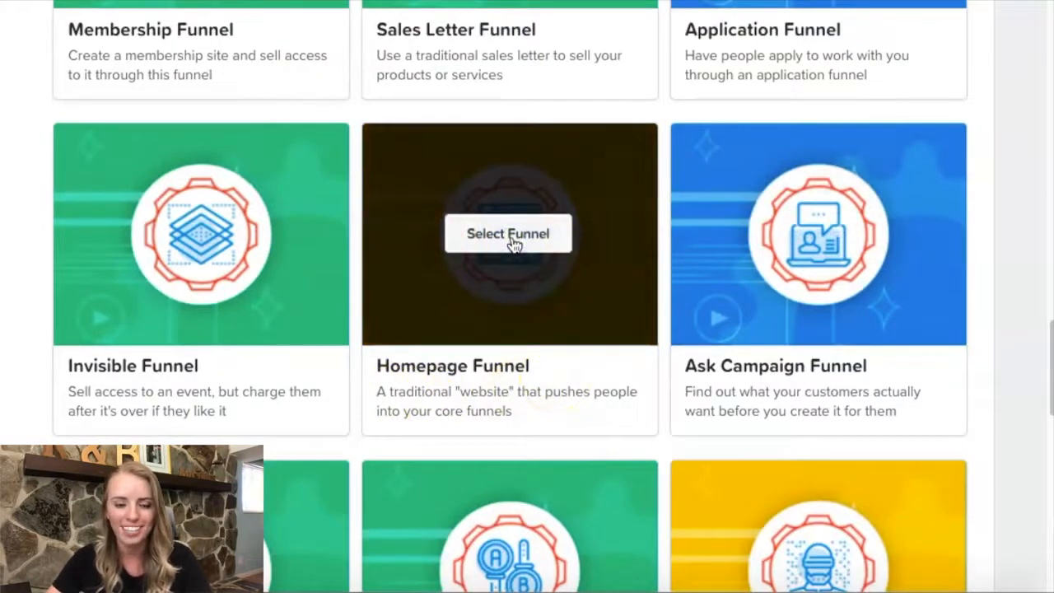
click(511, 236)
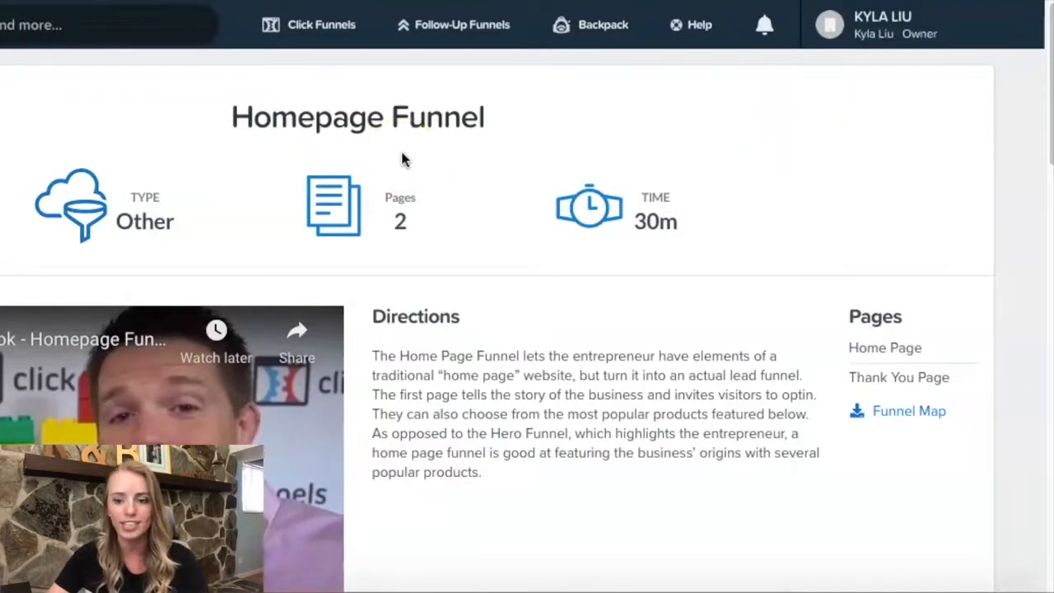
Step: Get the free Blank Home Page Funnel template for the homepage funnel
scroll(402, 159, down, 8)
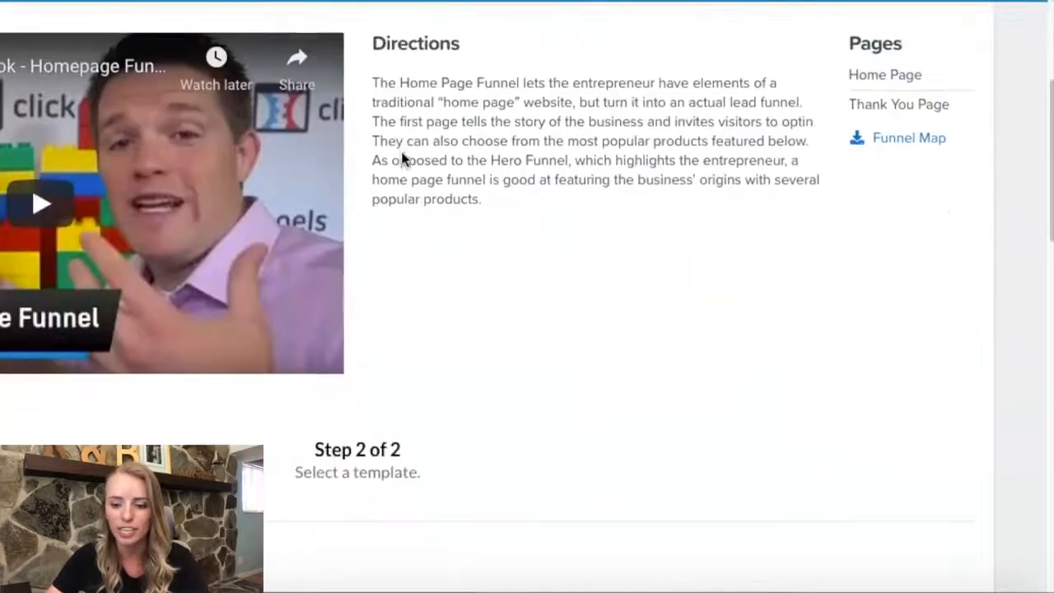
scroll(402, 159, down, 7)
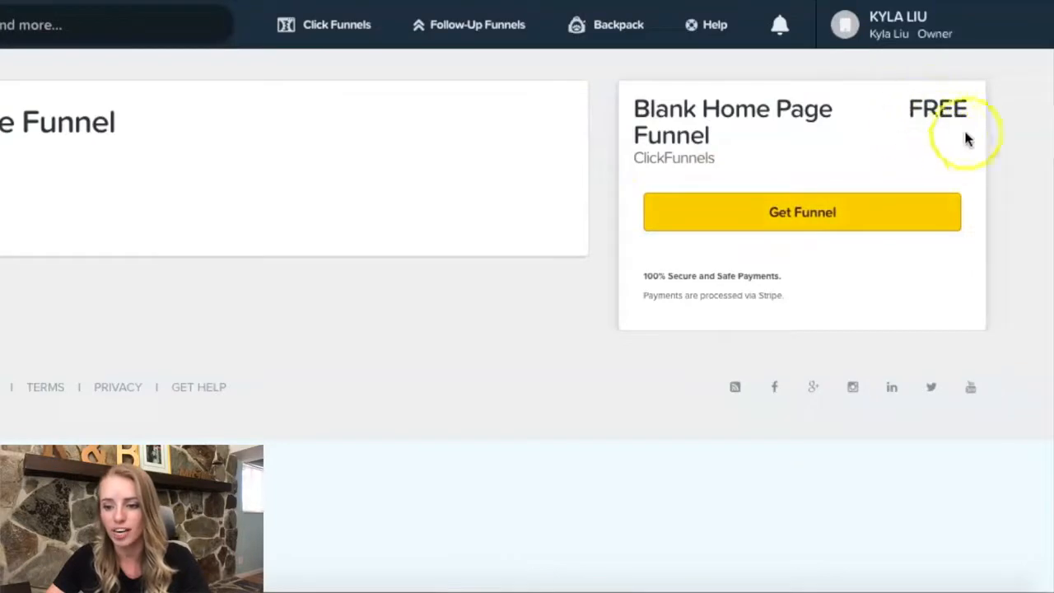
click(834, 233)
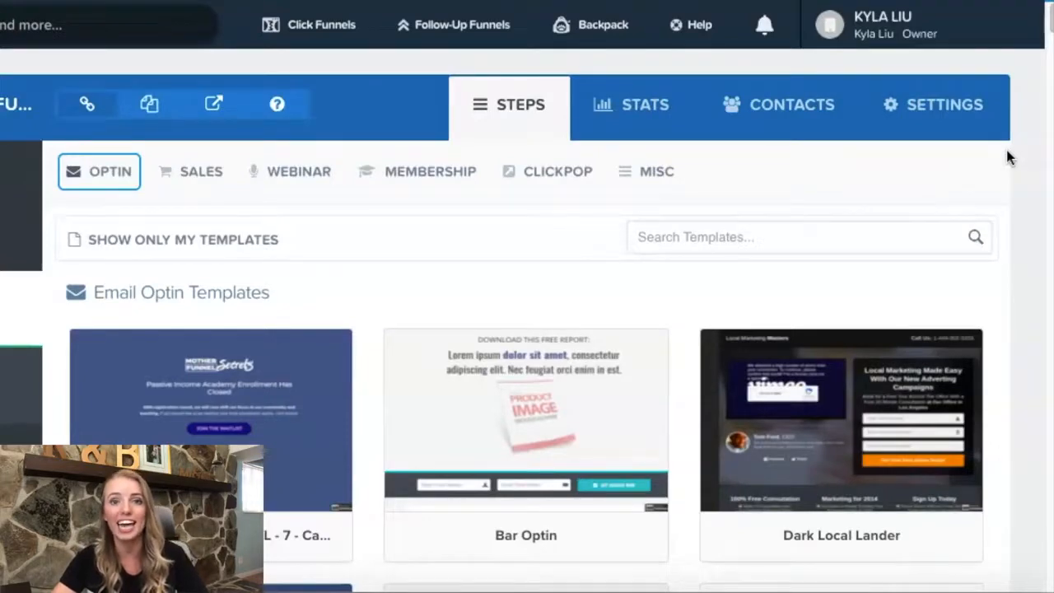
Step: Open the Domains page in the account settings and review the domains connected to the account
click(891, 27)
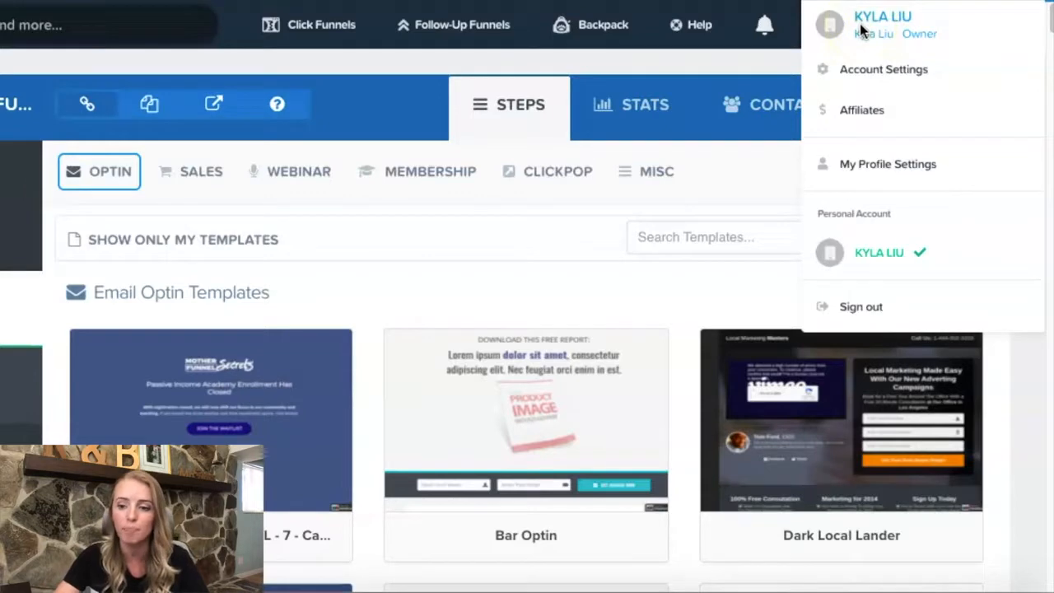
click(865, 74)
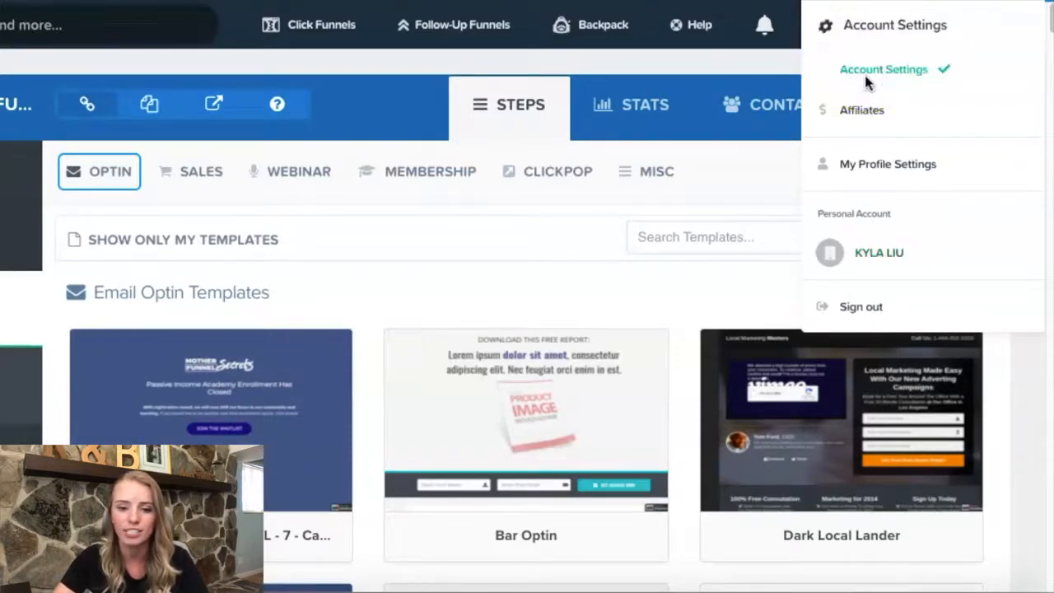
scroll(476, 243, down, 5)
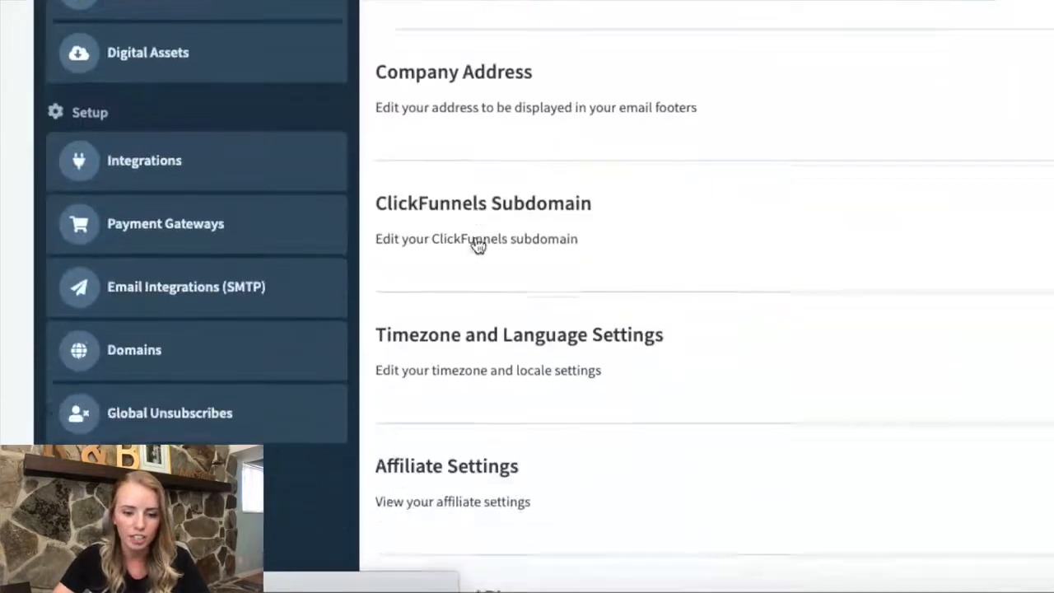
click(157, 318)
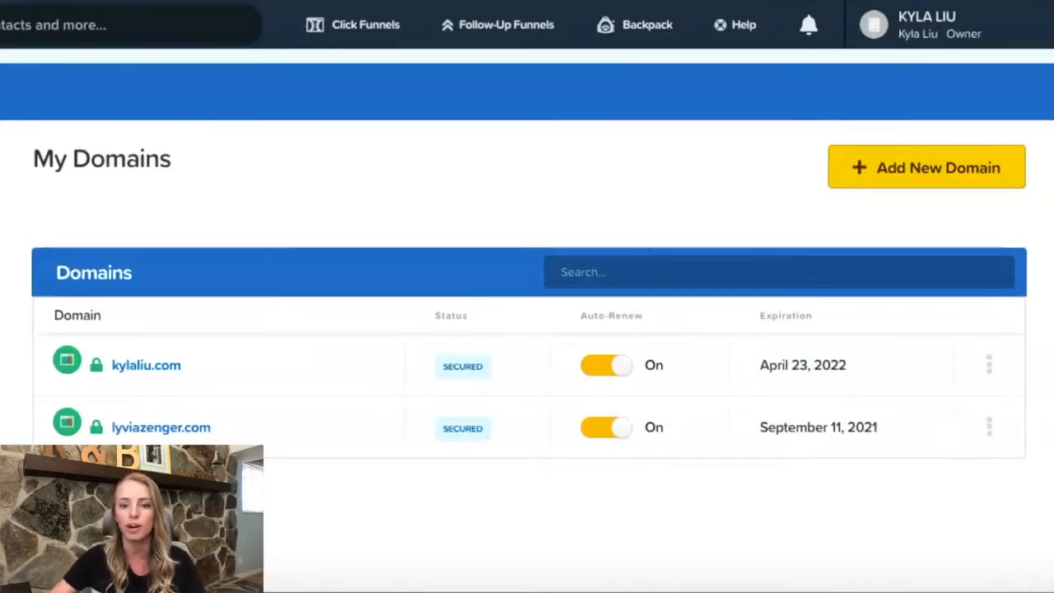
click(358, 243)
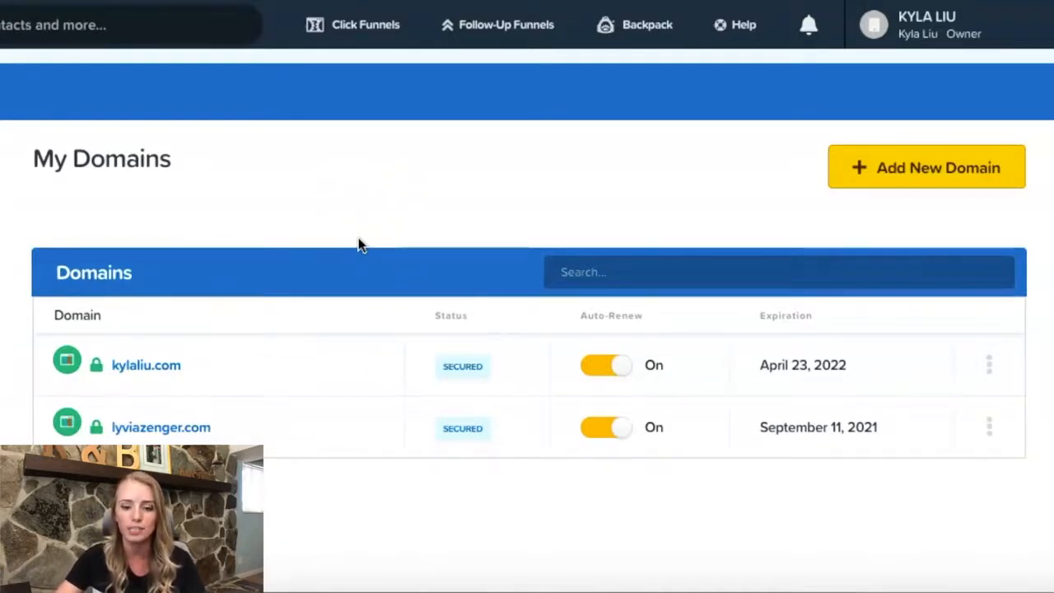
Step: Return to the funnels list and open the Blank - Home Page Funnel
click(365, 25)
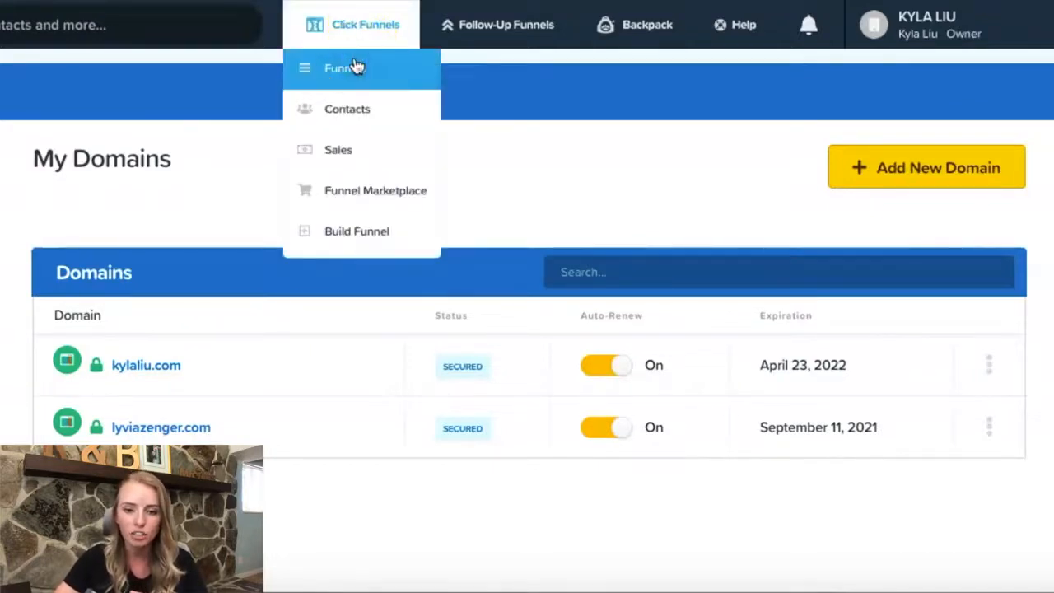
click(355, 68)
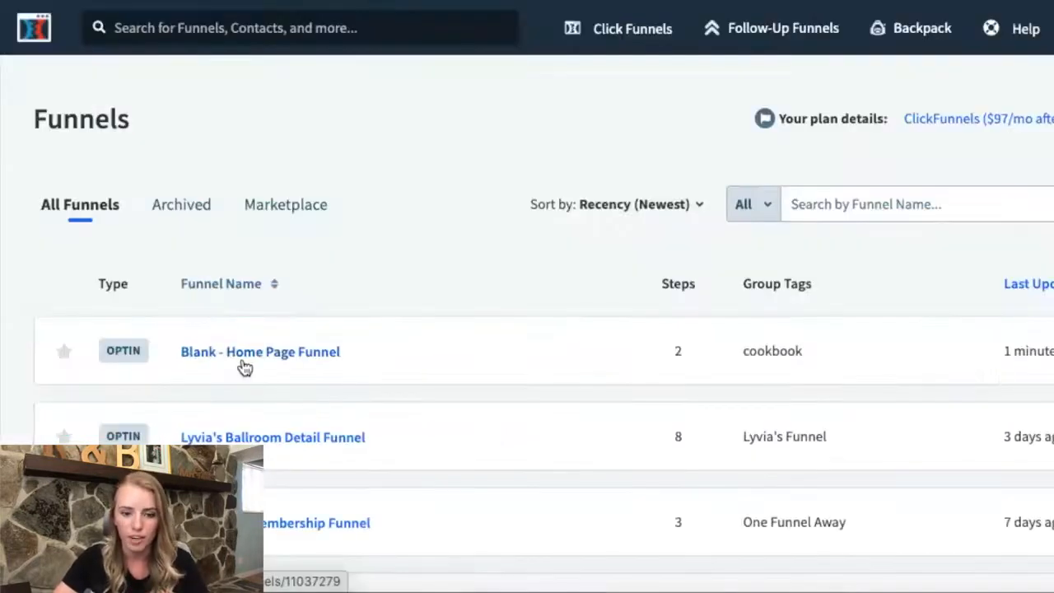
click(245, 362)
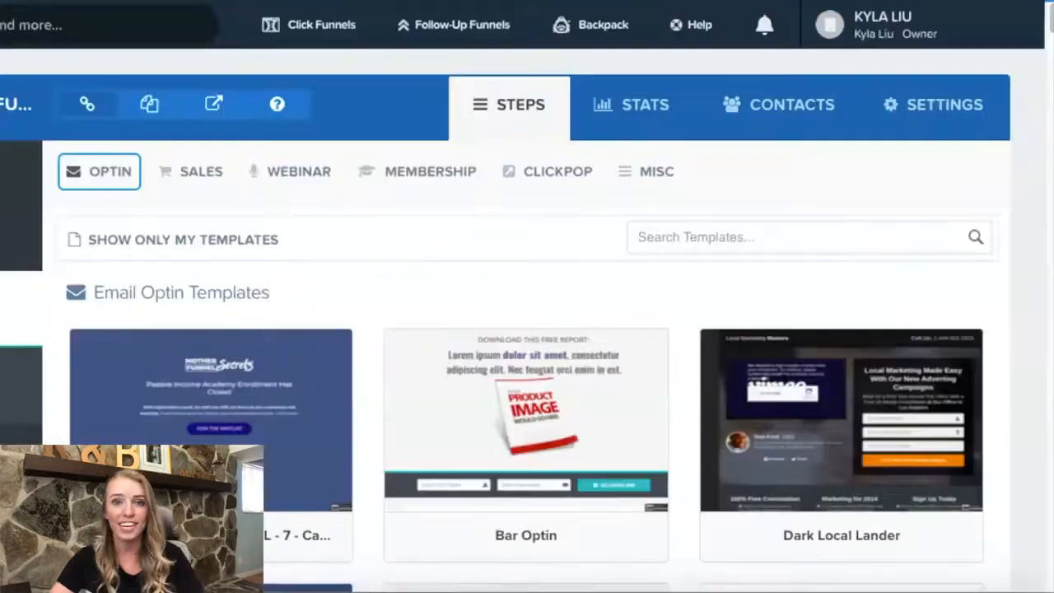
Step: Assign the account owner's personal domain to the funnel in its settings and save the update
click(922, 110)
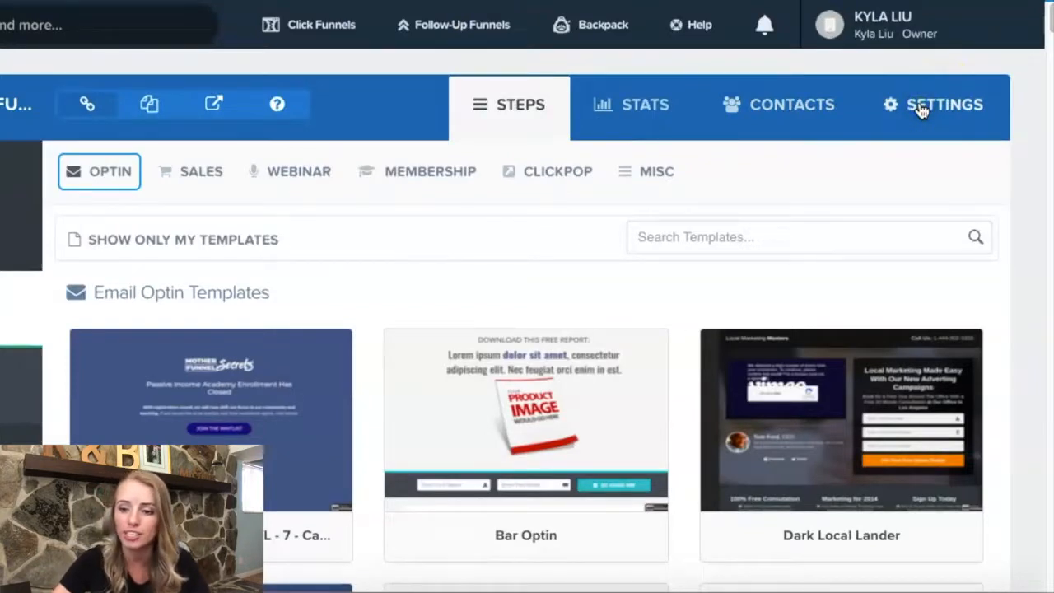
scroll(480, 202, down, 1)
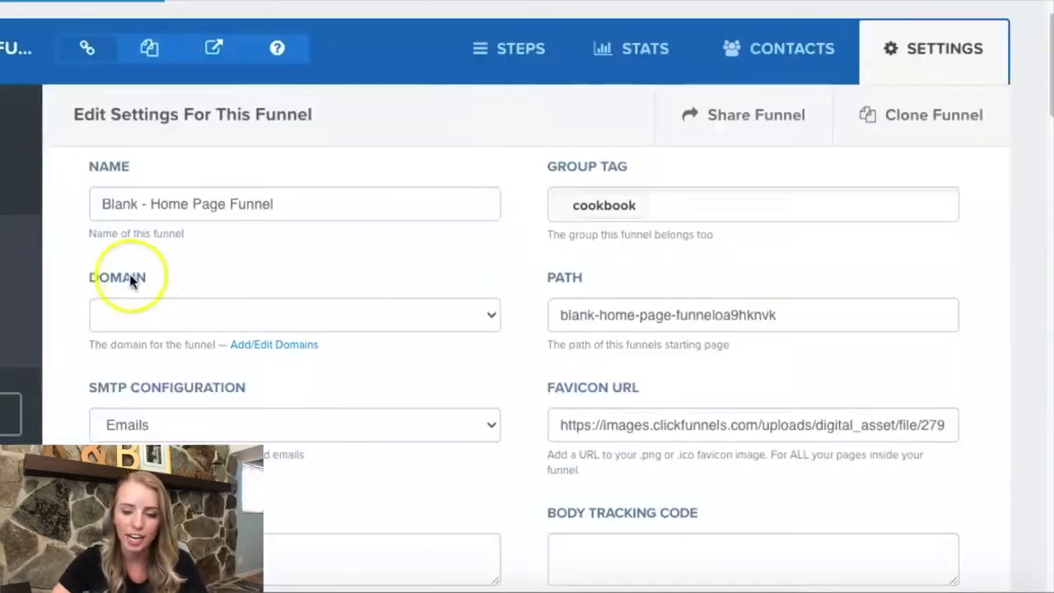
click(479, 315)
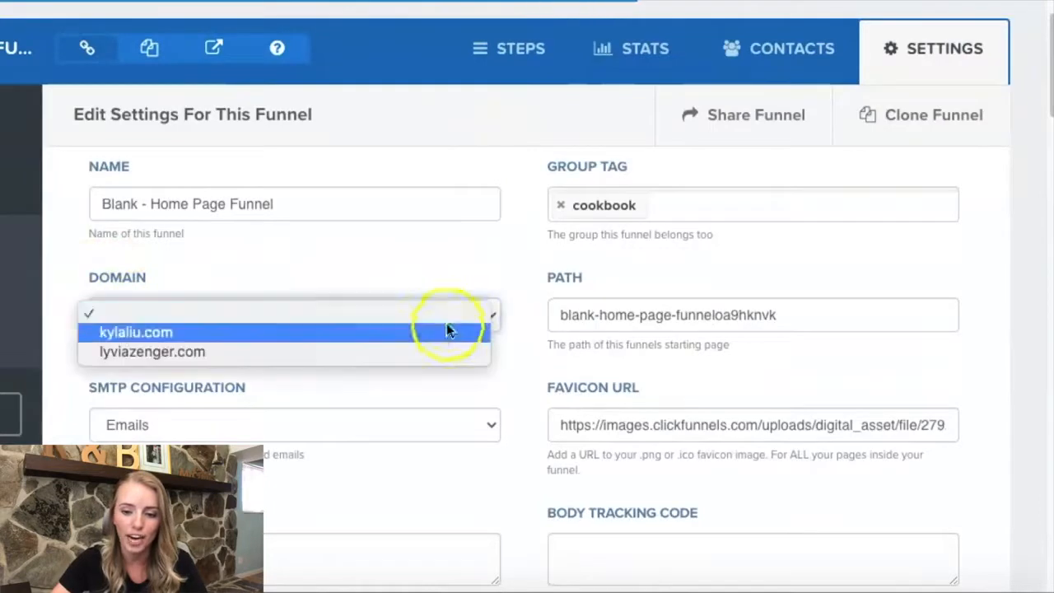
click(435, 333)
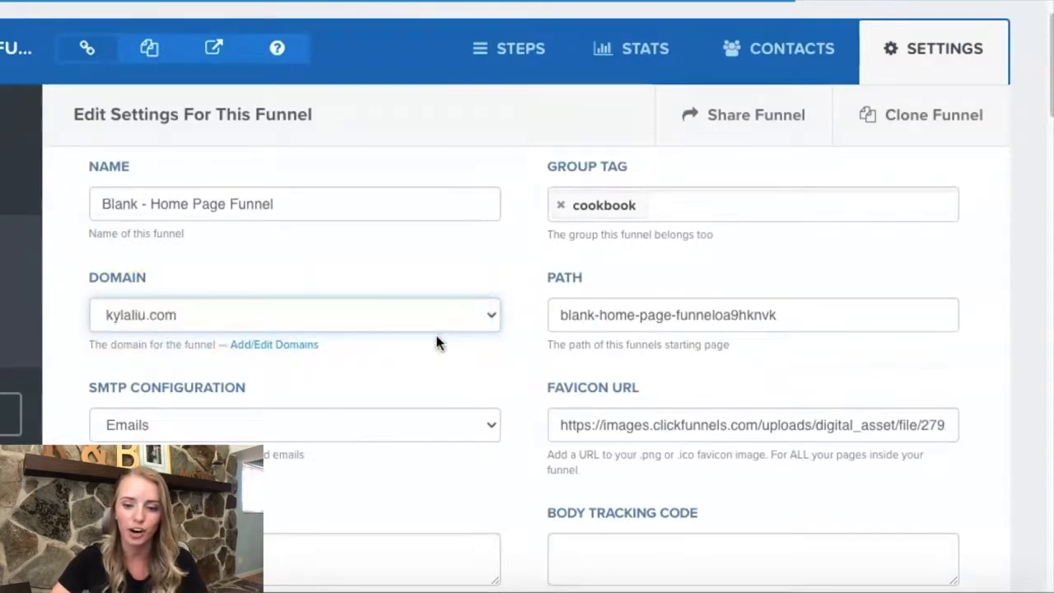
scroll(437, 342, down, 15)
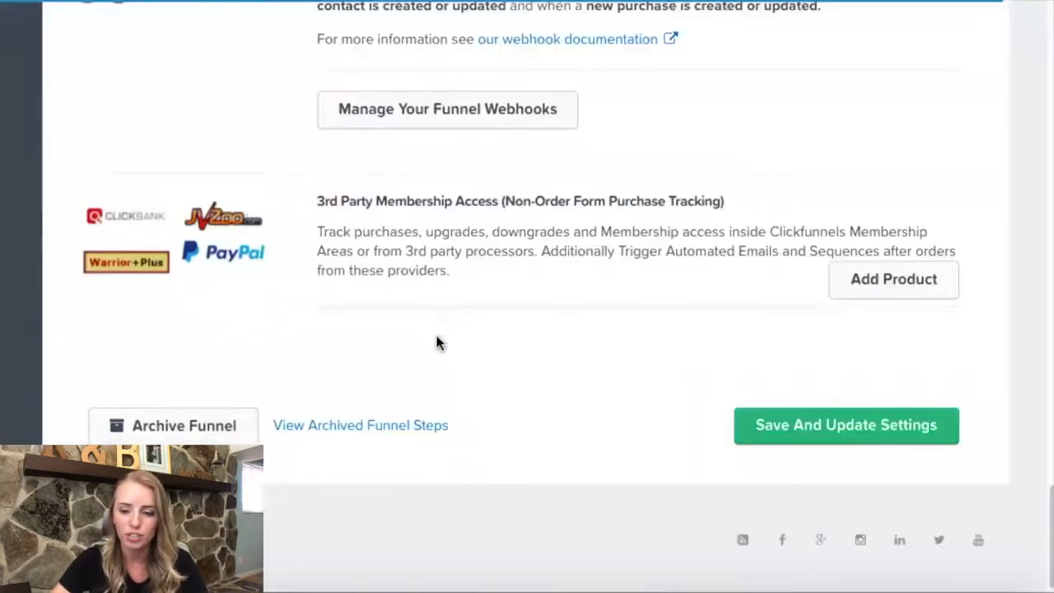
click(822, 430)
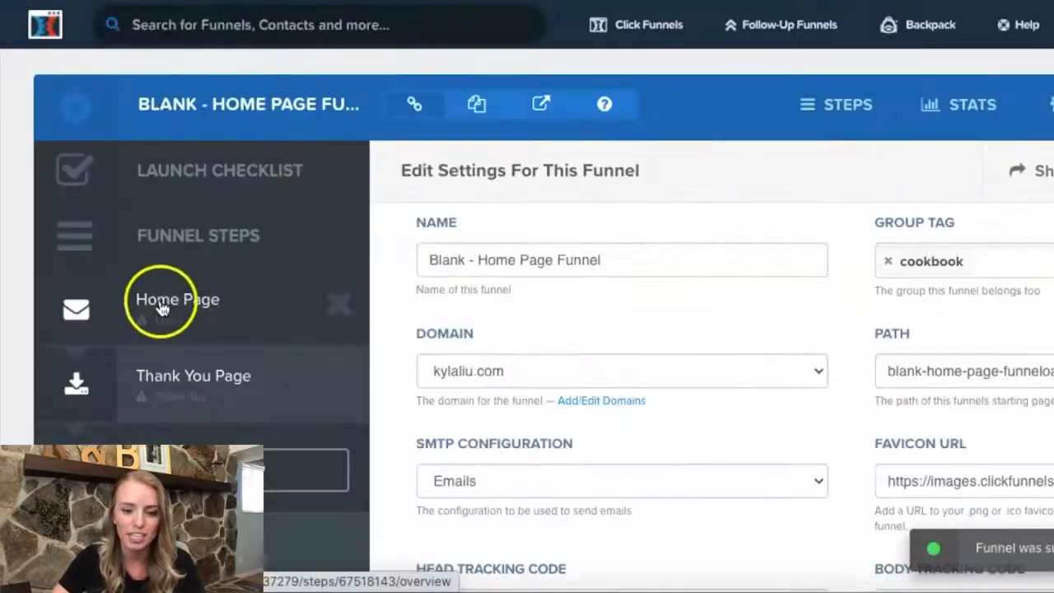
Step: Open the Home Page step, browse the email optin templates and select the blank starter template for an optin landing page
click(162, 308)
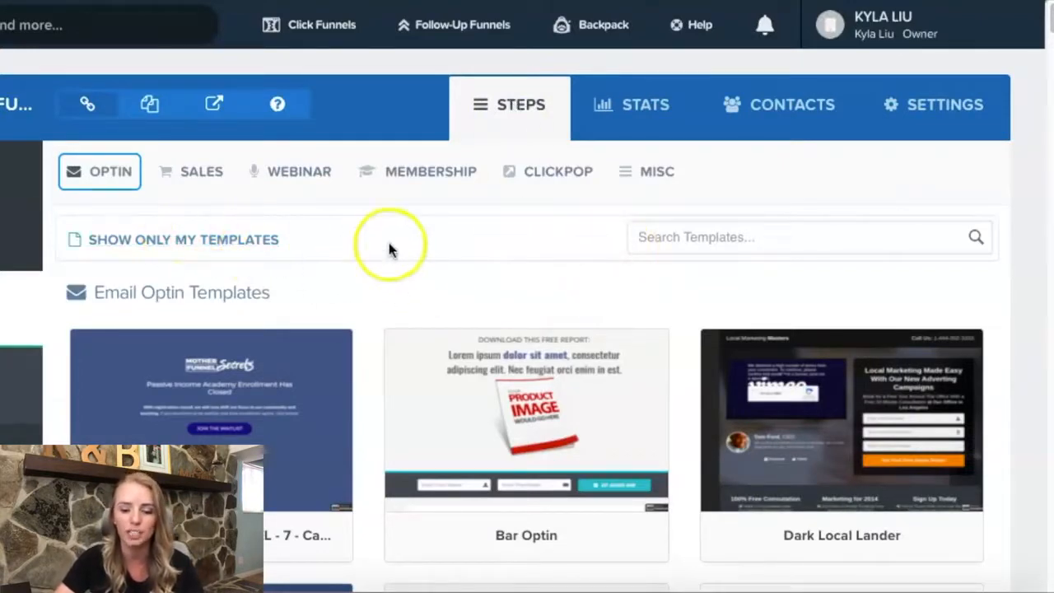
click(118, 173)
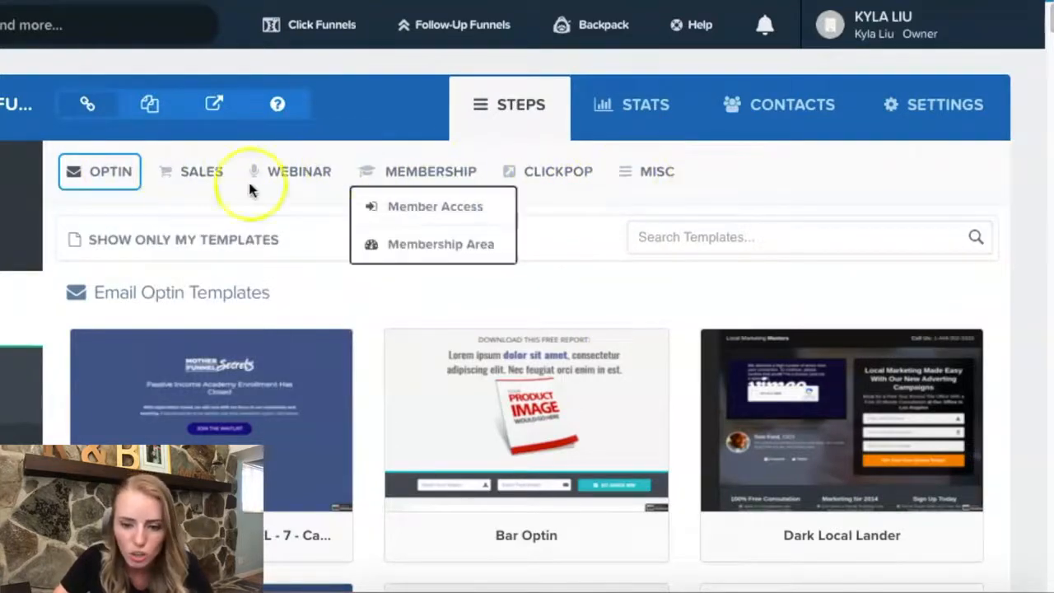
mouse_move(183, 188)
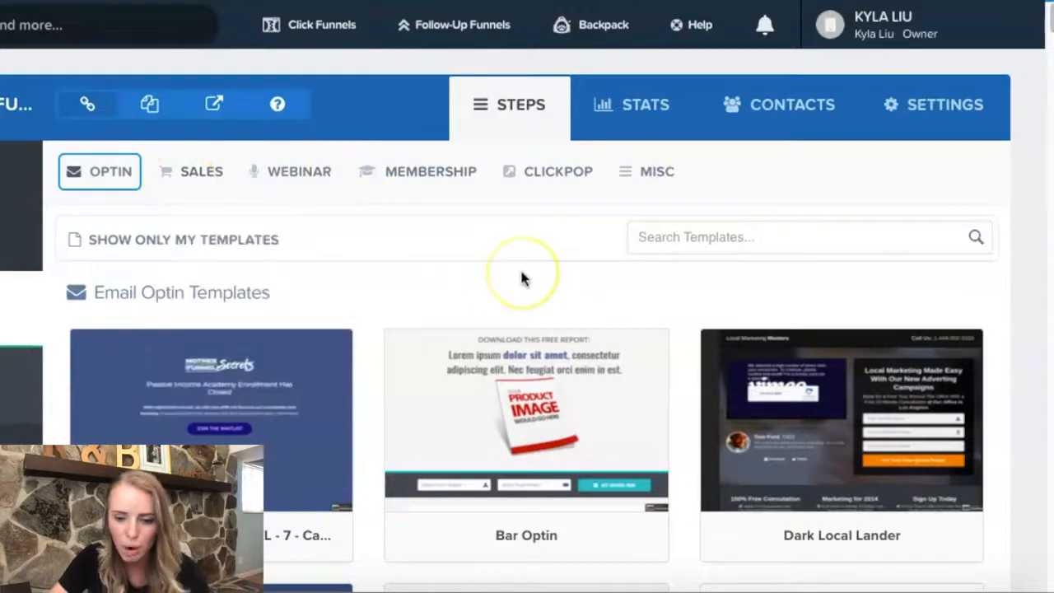
scroll(521, 276, down, 2)
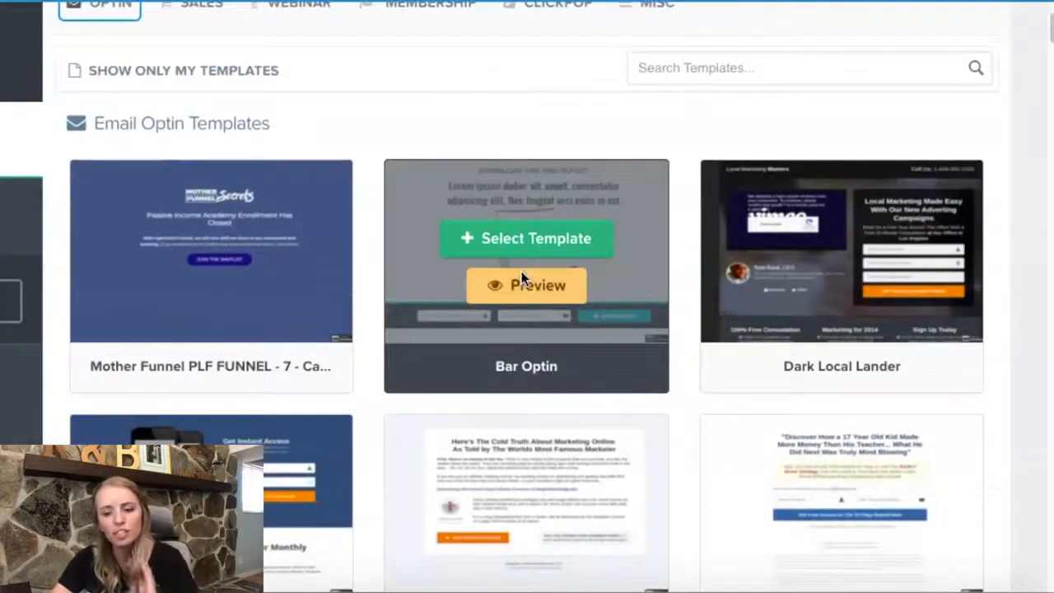
scroll(521, 277, down, 1)
scroll(522, 276, up, 1)
scroll(521, 276, down, 7)
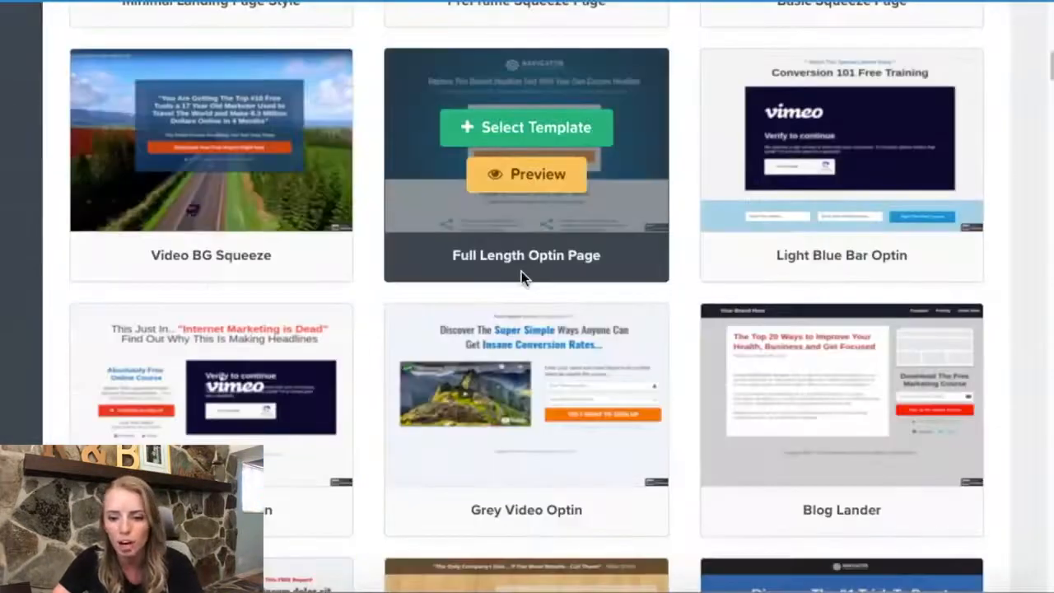
scroll(522, 276, down, 15)
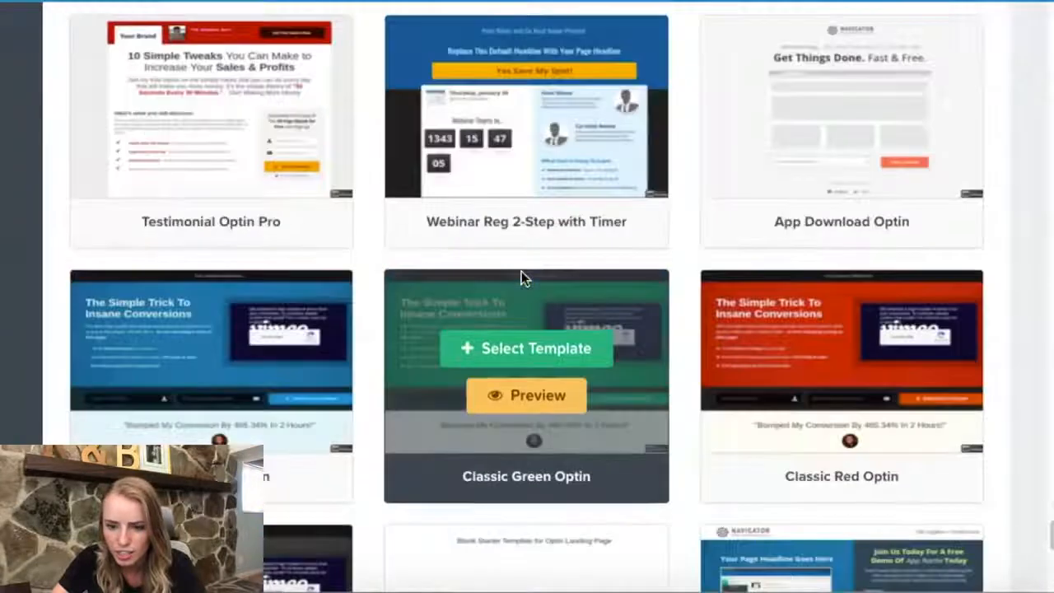
scroll(521, 278, down, 5)
click(551, 179)
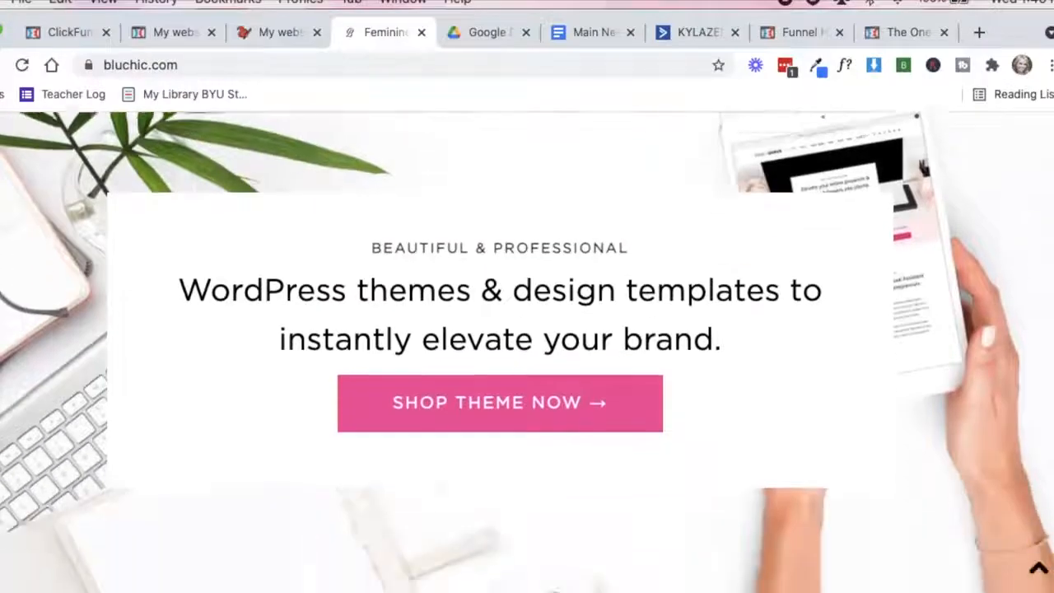
Step: Examine the Bluchic website's WordPress themes and homepage sections for layout and design ideas
scroll(528, 346, down, 6)
scroll(527, 346, down, 10)
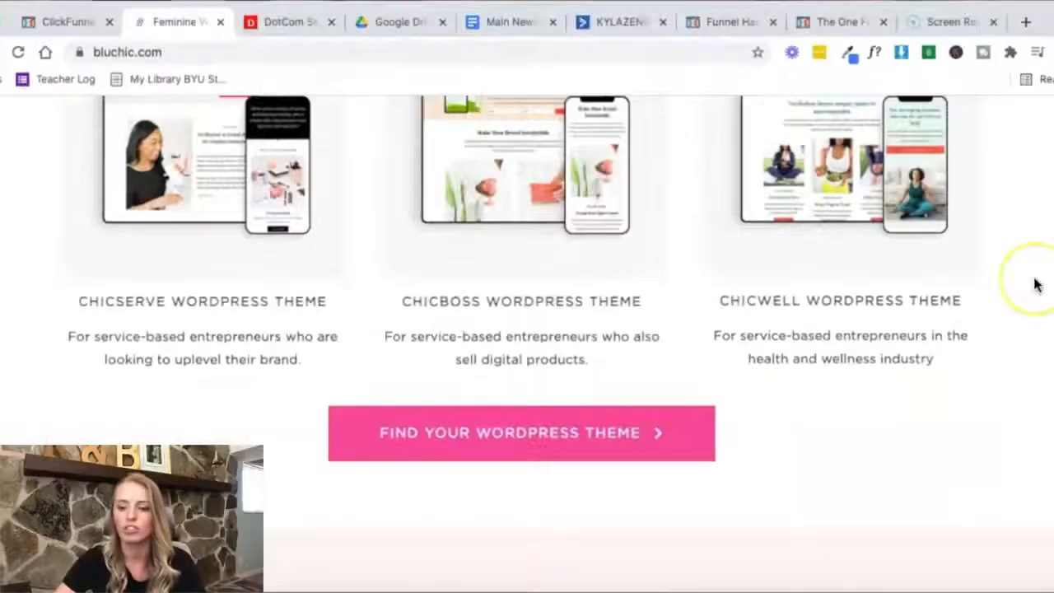
scroll(1035, 285, down, 1)
scroll(1035, 285, up, 1)
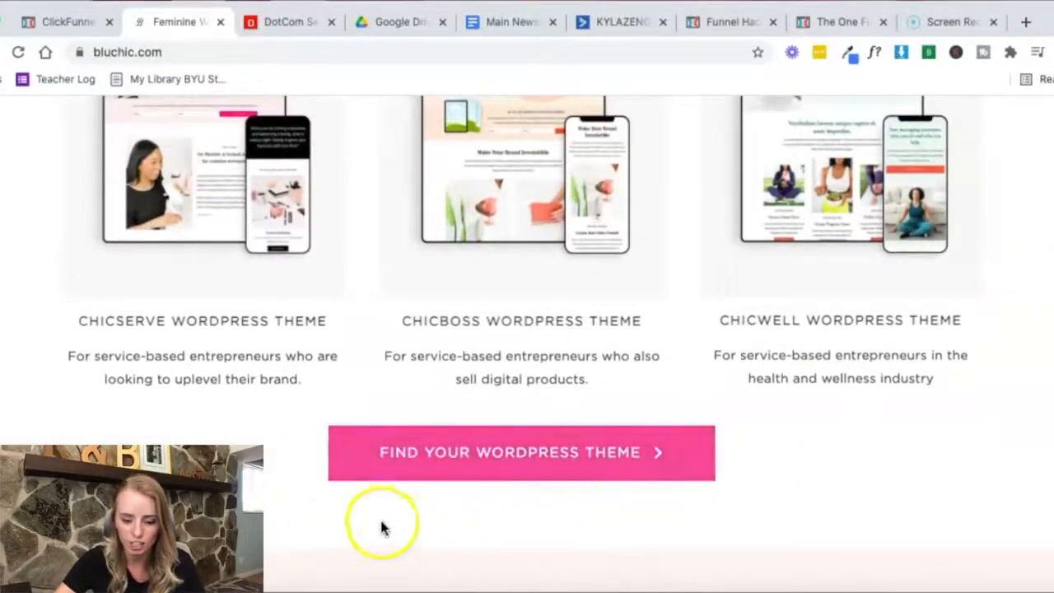
scroll(944, 464, up, 5)
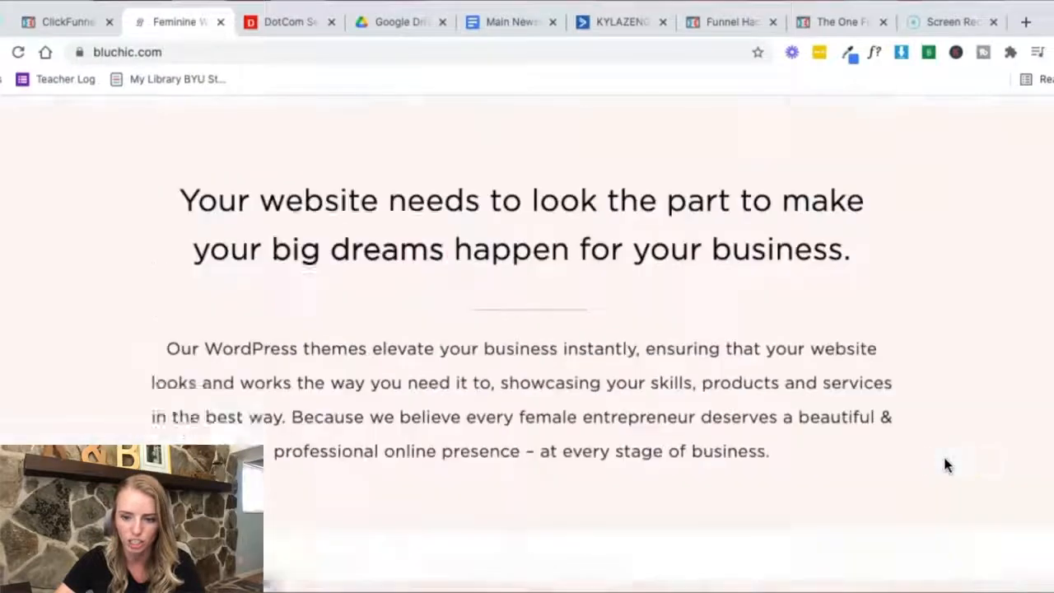
scroll(915, 269, down, 1)
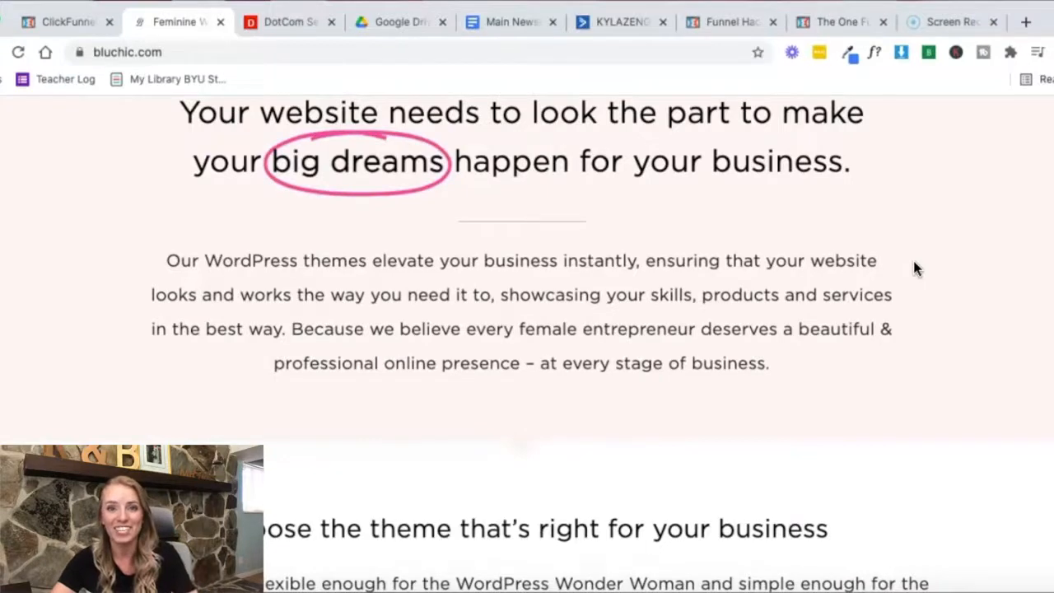
scroll(914, 264, down, 2)
scroll(913, 266, down, 4)
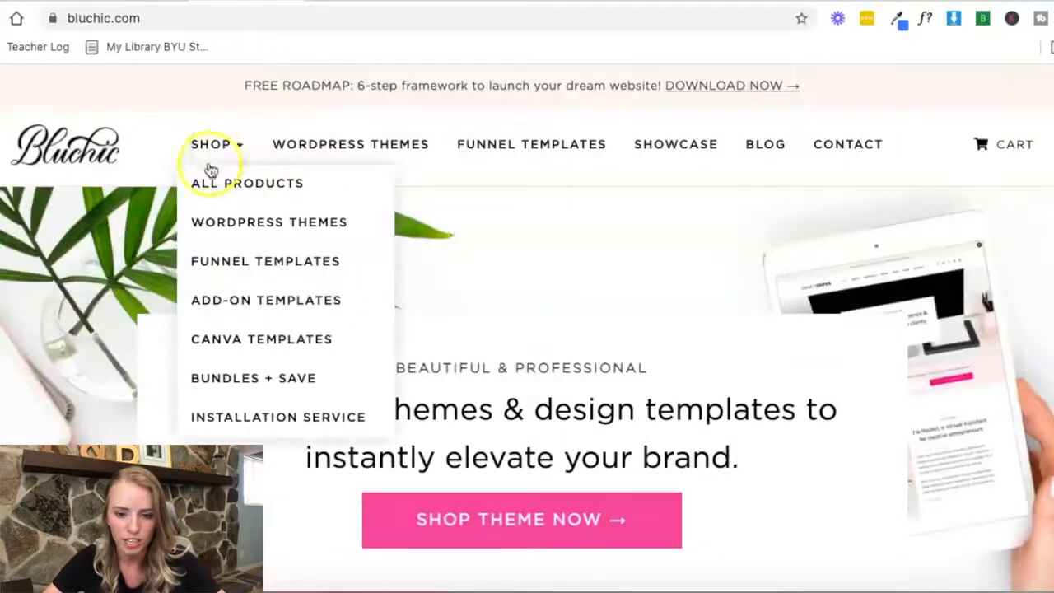
Step: Switch back to the ClickFunnels editor, add a full-width section above the starter template heading, and clone it
click(87, 1)
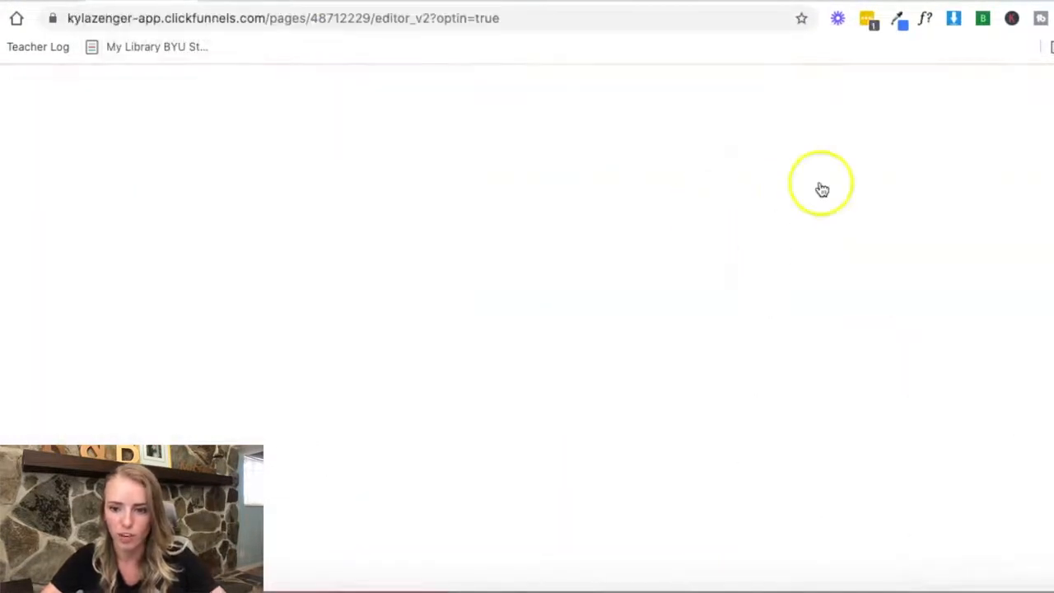
mouse_move(581, 104)
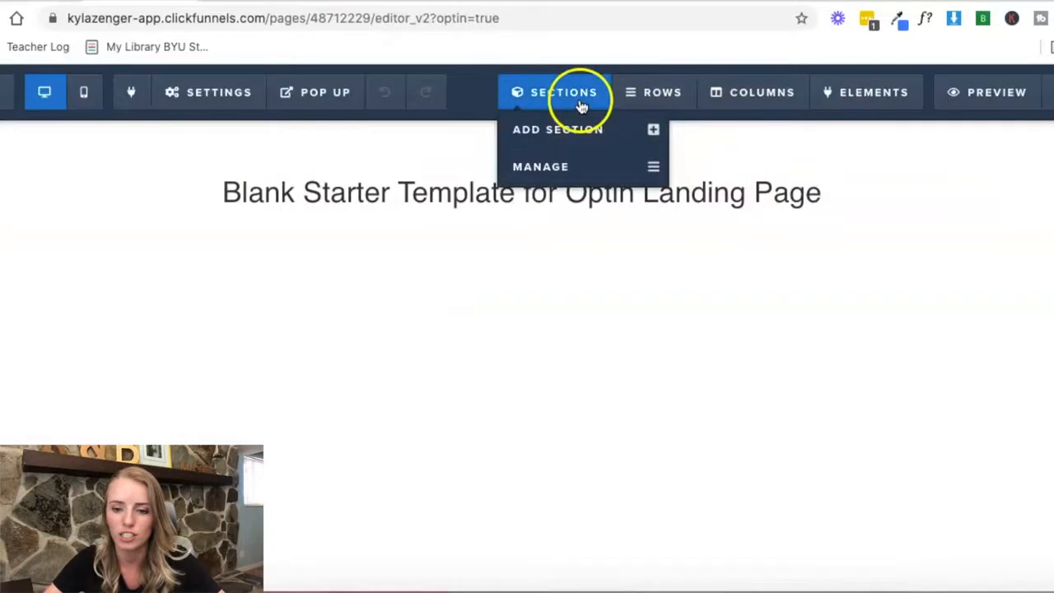
click(574, 128)
drag(810, 178, 541, 138)
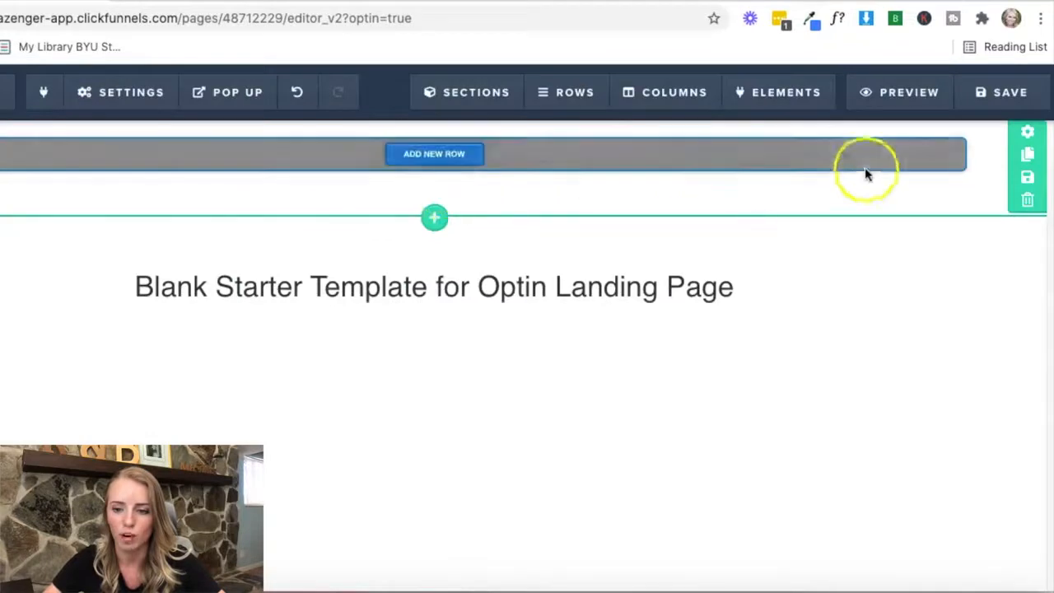
click(1031, 155)
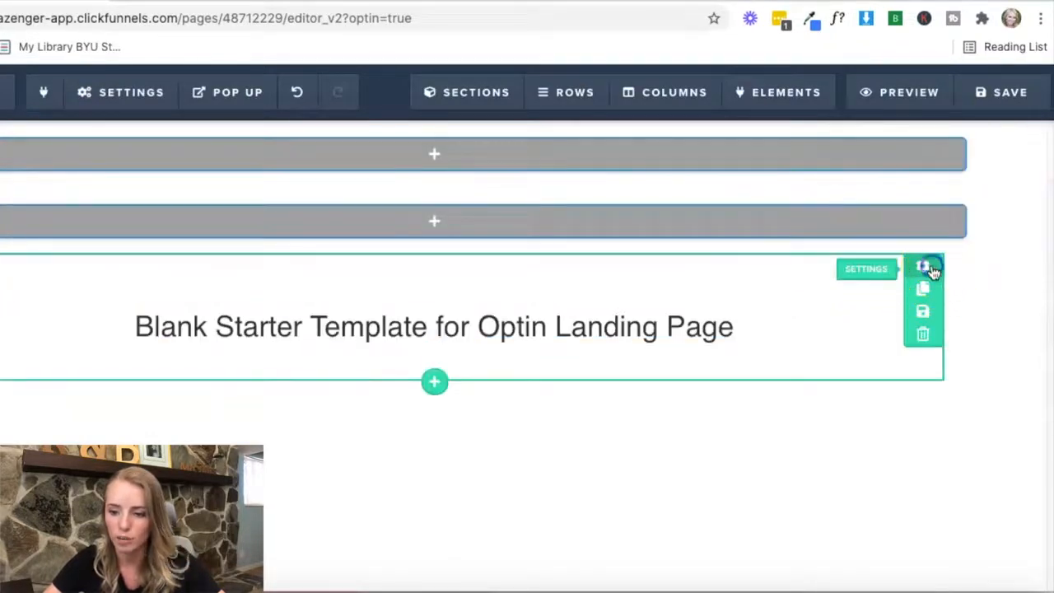
Step: Set the width of the section holding the starter template heading to Full Page
click(924, 268)
scroll(927, 322, down, 1)
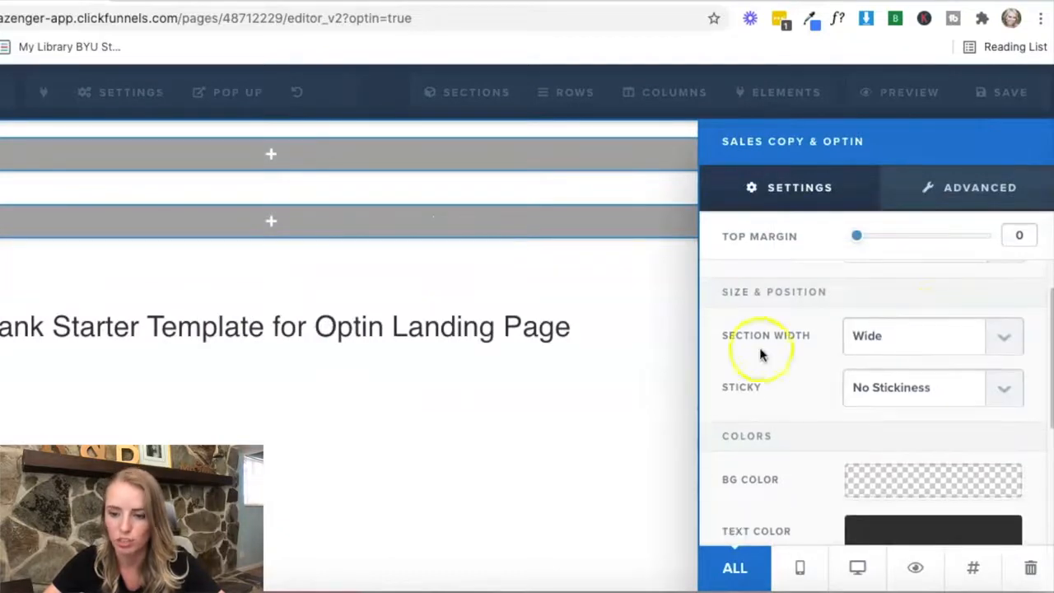
click(994, 341)
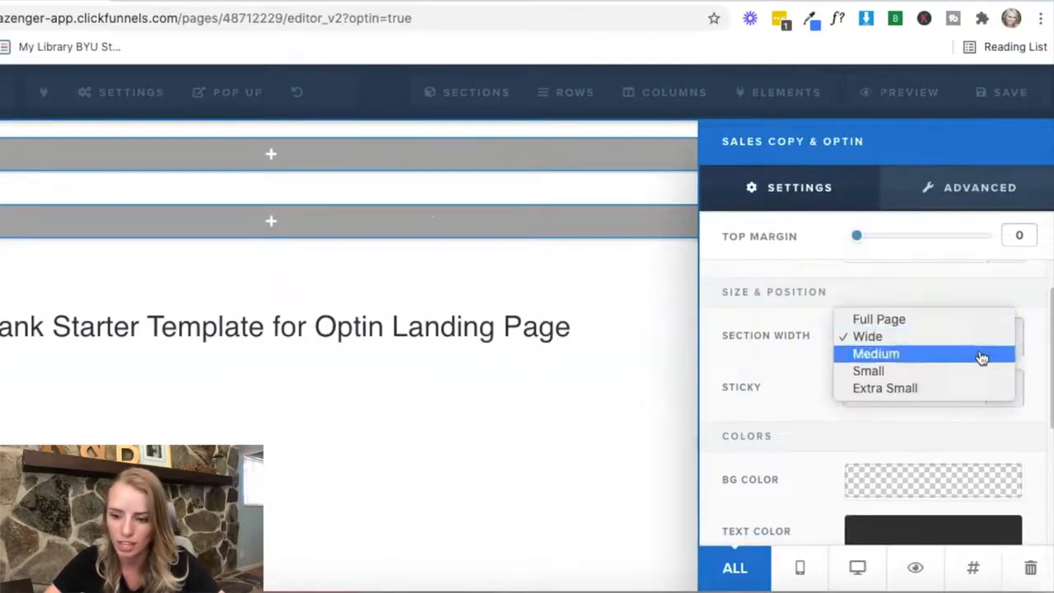
click(981, 317)
click(407, 418)
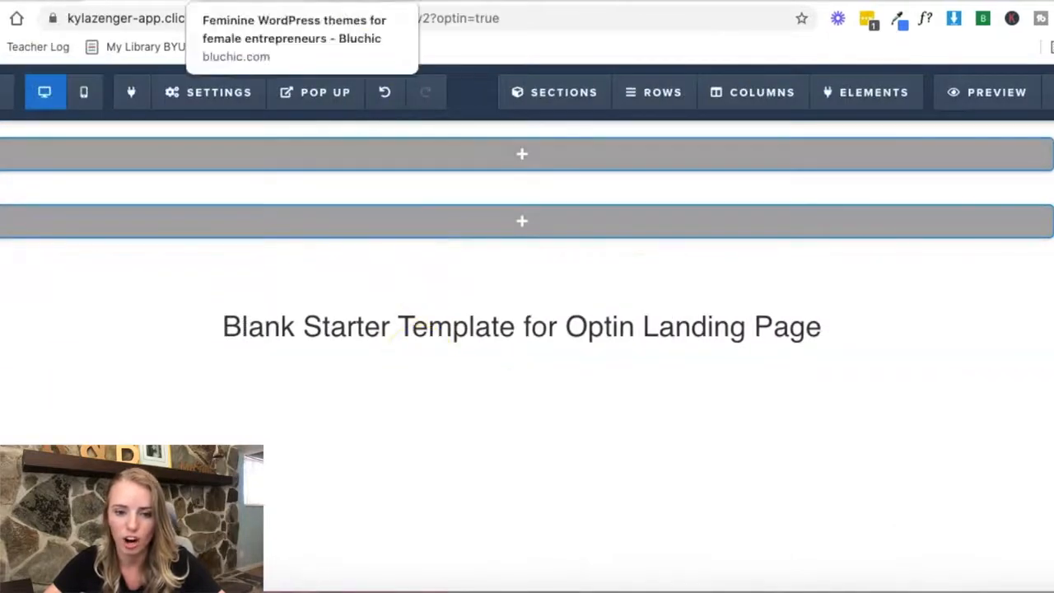
Step: Check the section layout of the Bluchic homepage, and clone the starter template heading section twice in the ClickFunnels editor
click(272, 2)
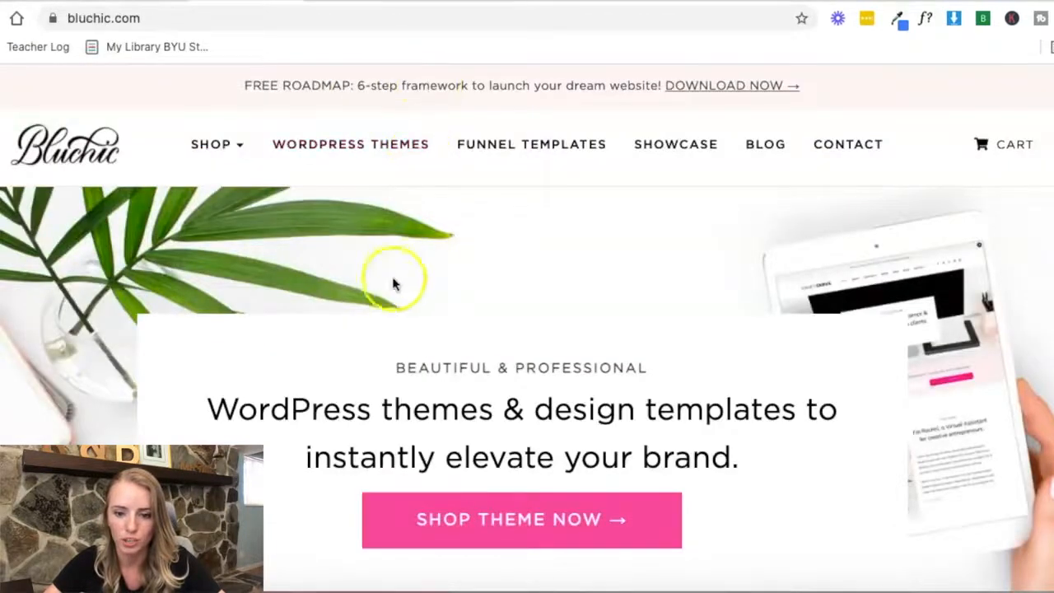
scroll(526, 356, down, 2)
scroll(532, 355, down, 5)
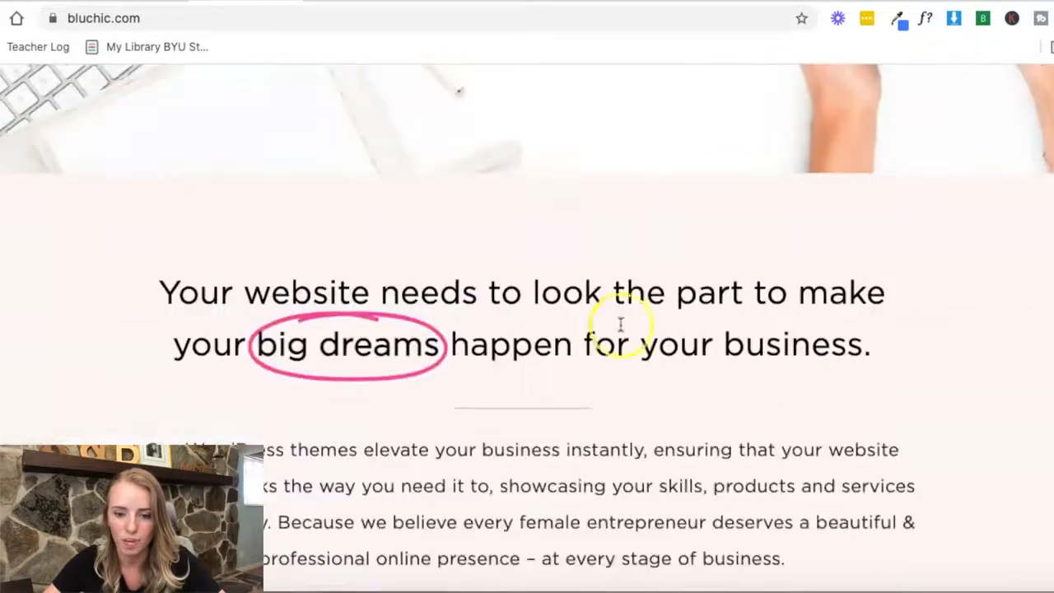
scroll(532, 258, down, 2)
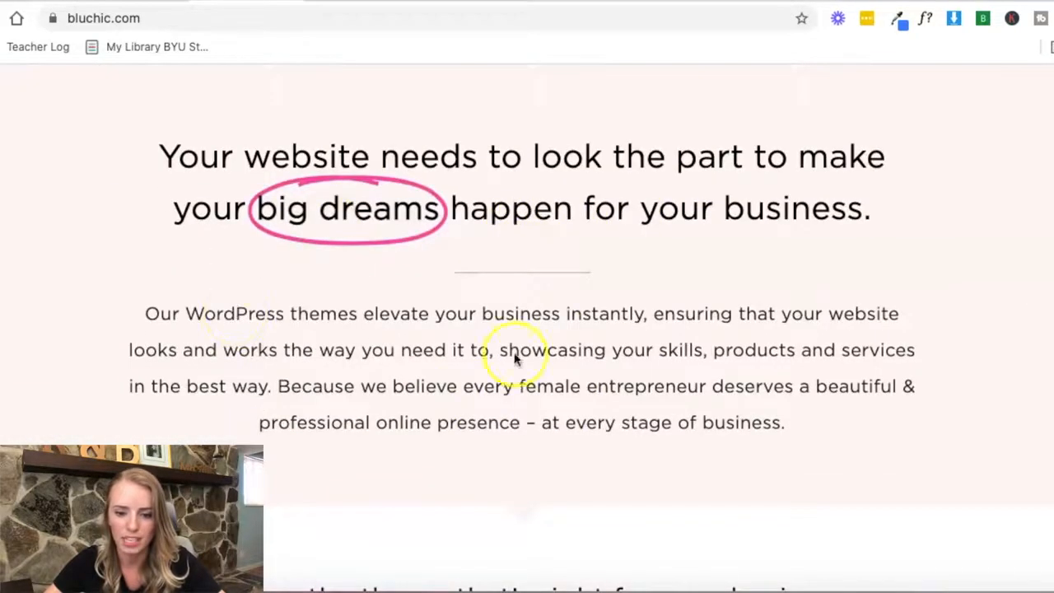
scroll(507, 353, down, 3)
scroll(412, 453, down, 3)
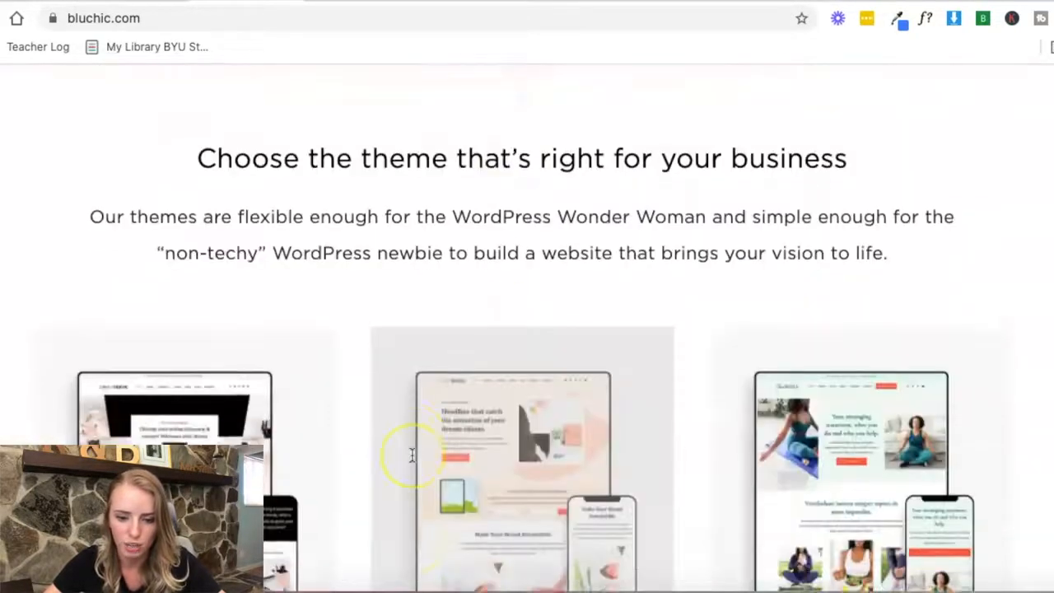
scroll(412, 456, down, 3)
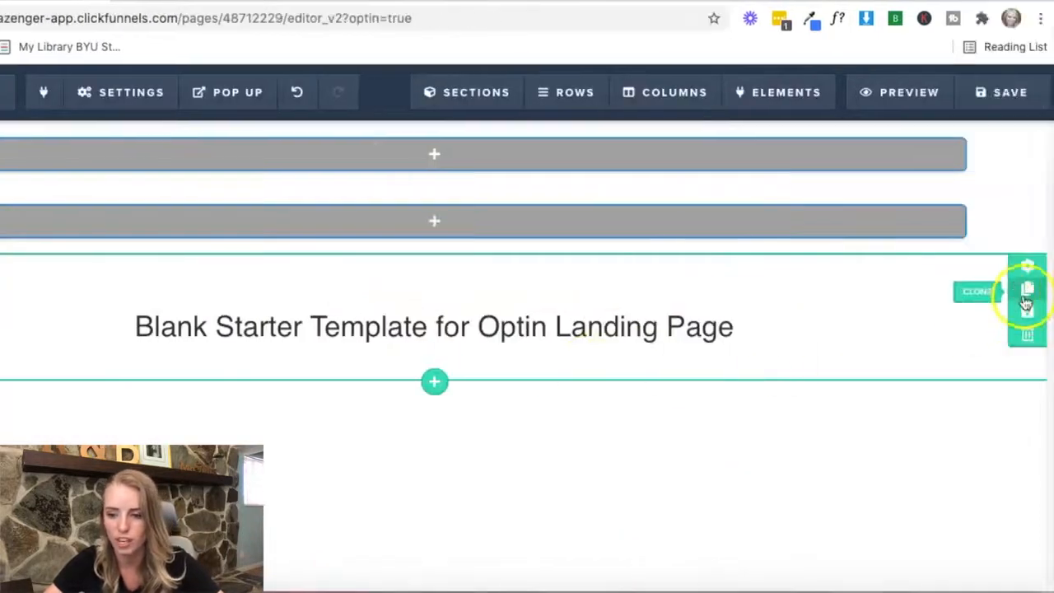
click(1027, 295)
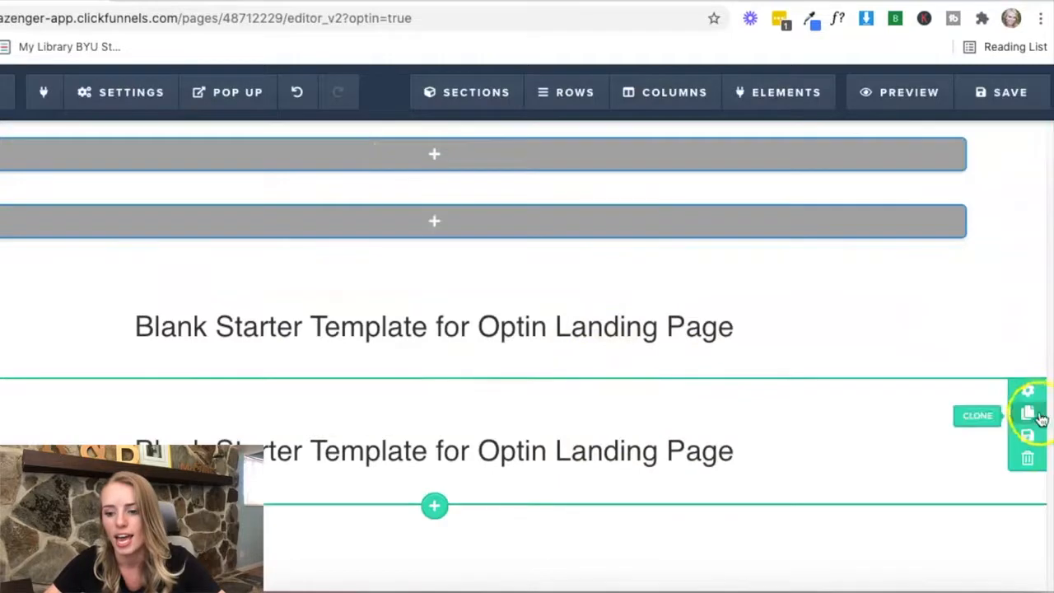
click(1028, 412)
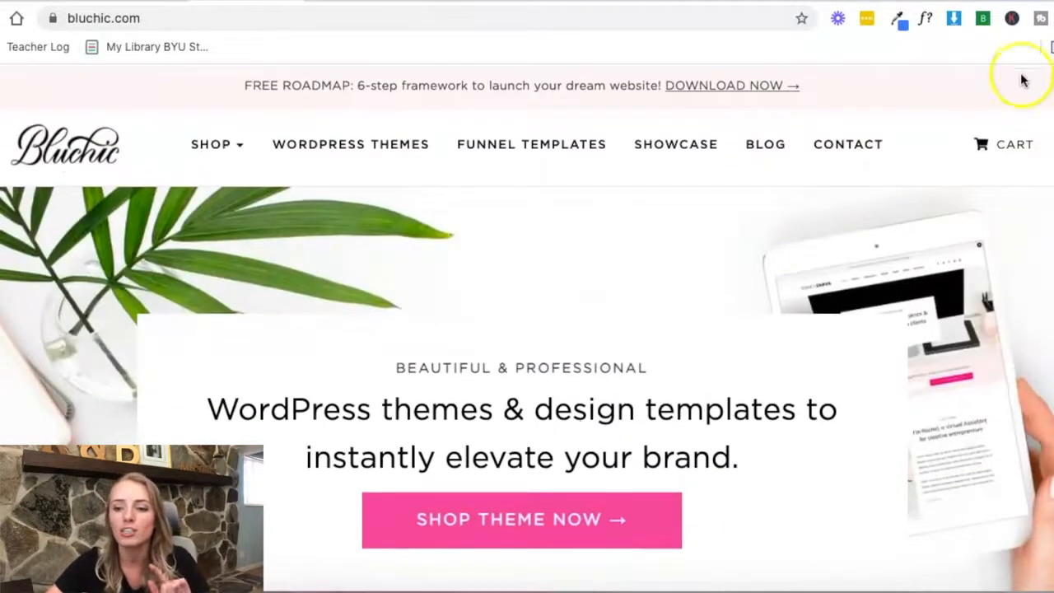
Step: Sample the pale pink background color of Bluchic's announcement banner with the Eye Dropper extension and bring up its color code
click(906, 75)
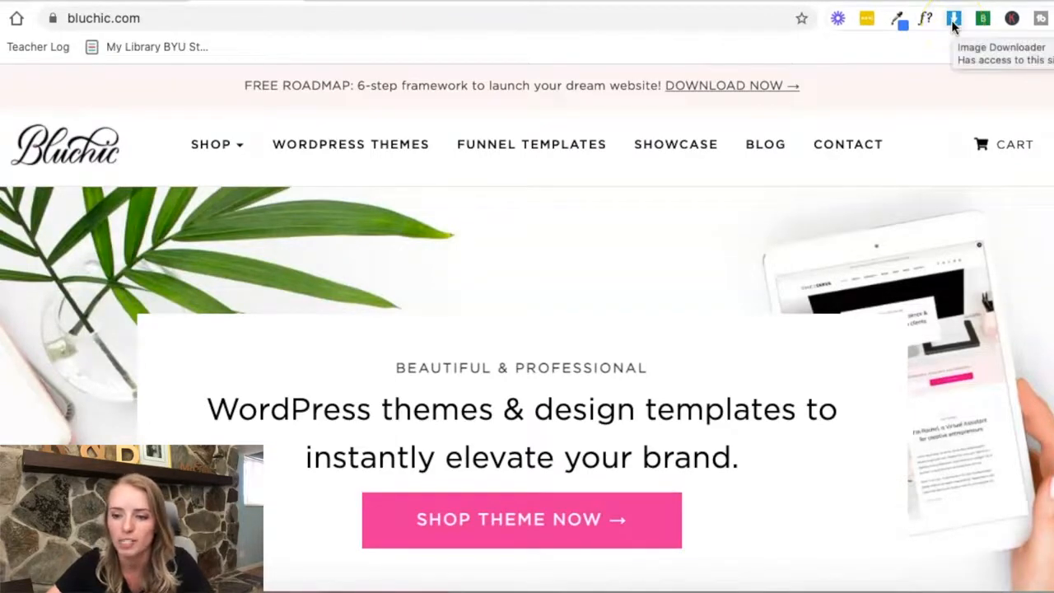
click(900, 21)
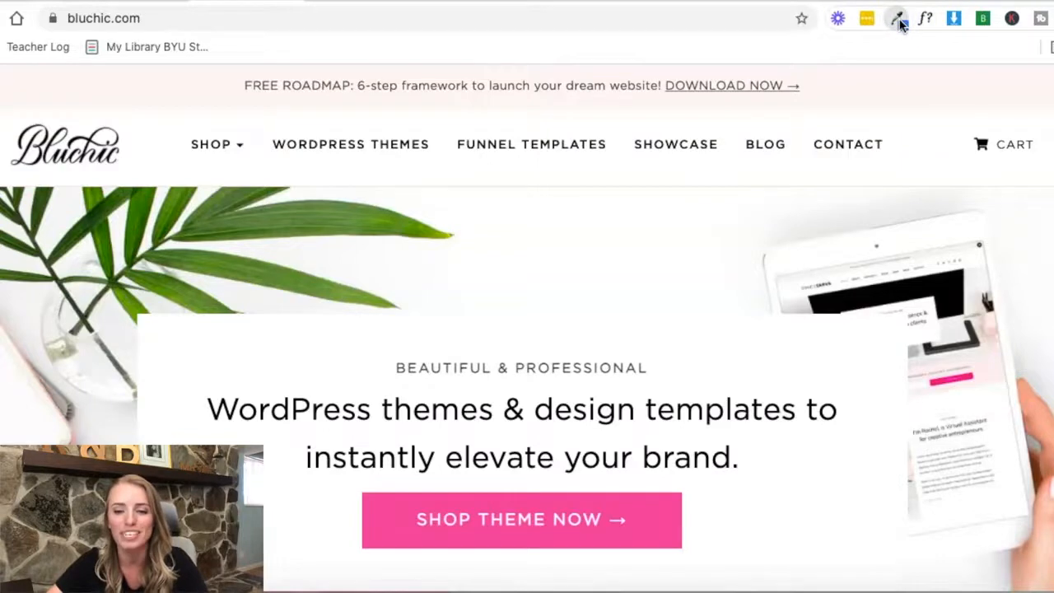
click(542, 95)
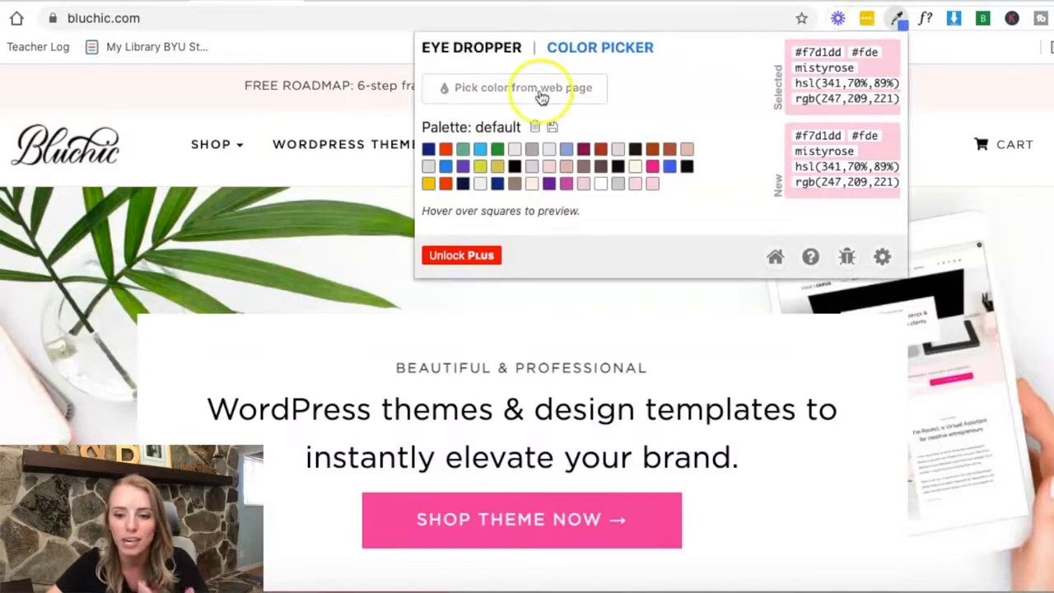
click(862, 86)
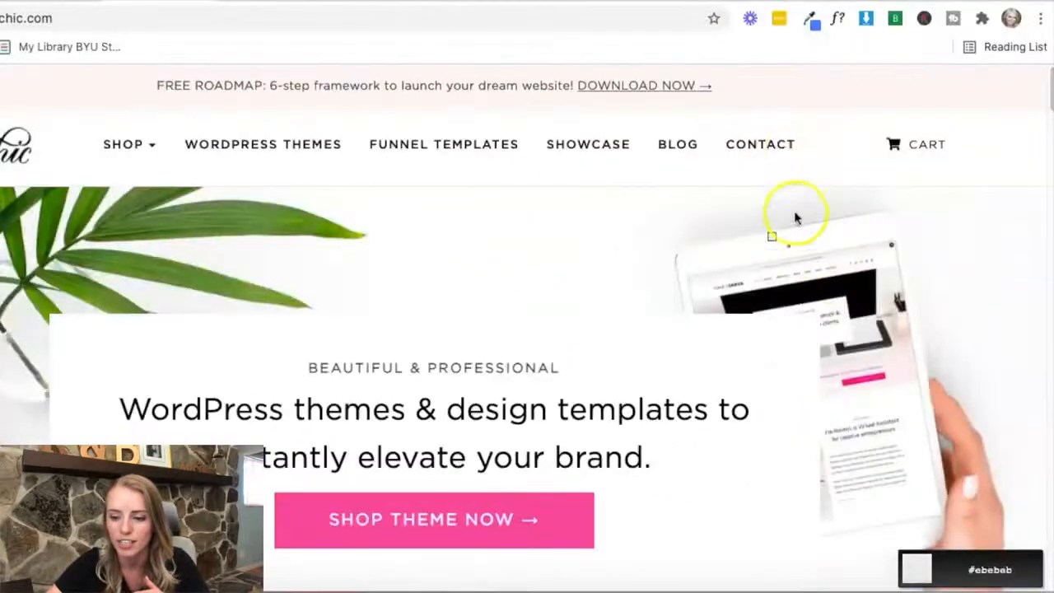
click(788, 80)
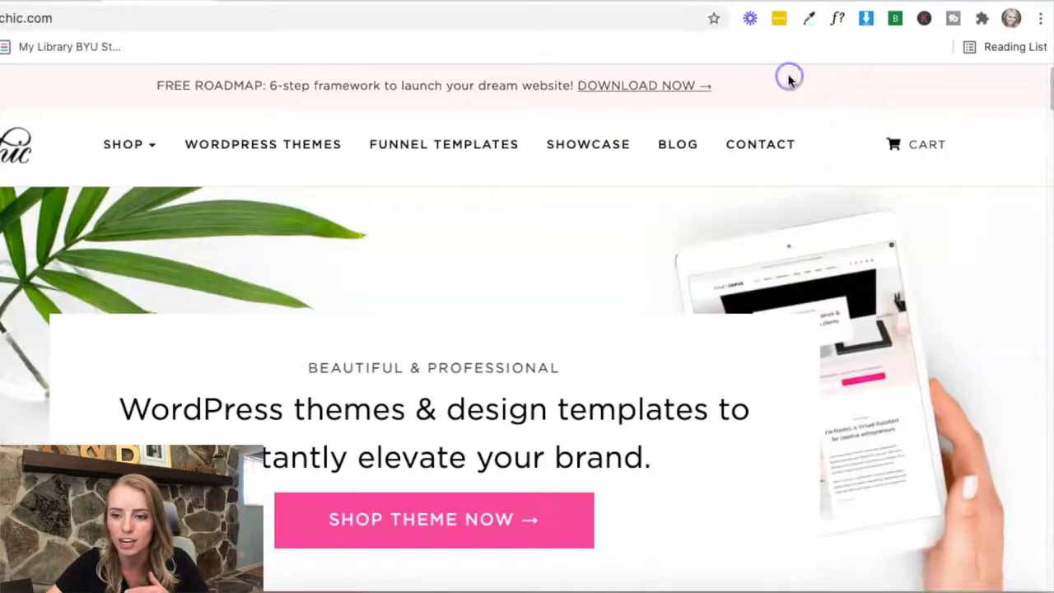
click(809, 18)
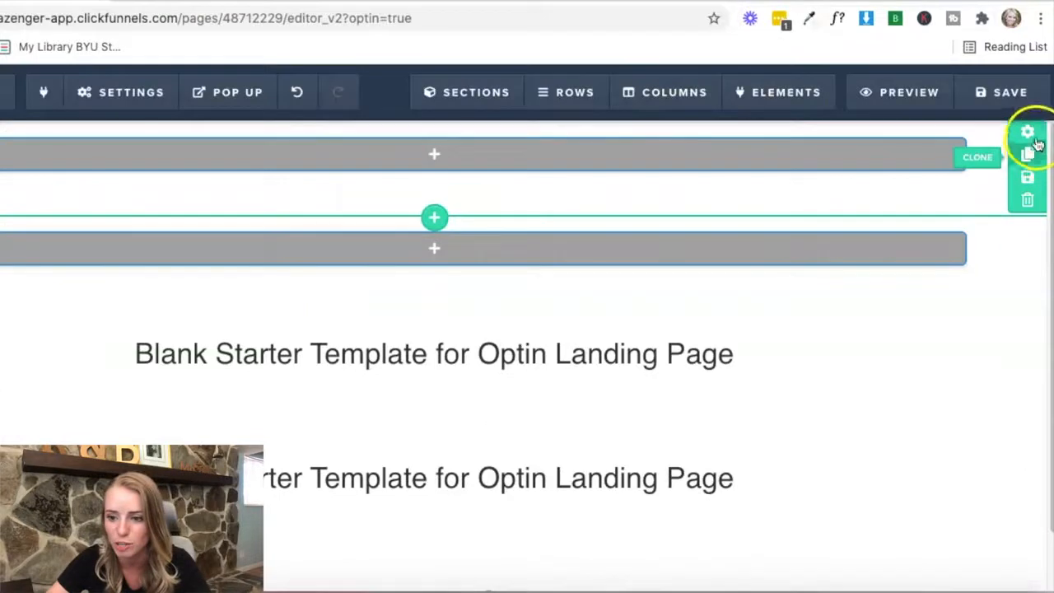
Step: Set the background color of the topmost section in the ClickFunnels page to #fff5f3
click(1027, 133)
scroll(951, 366, down, 1)
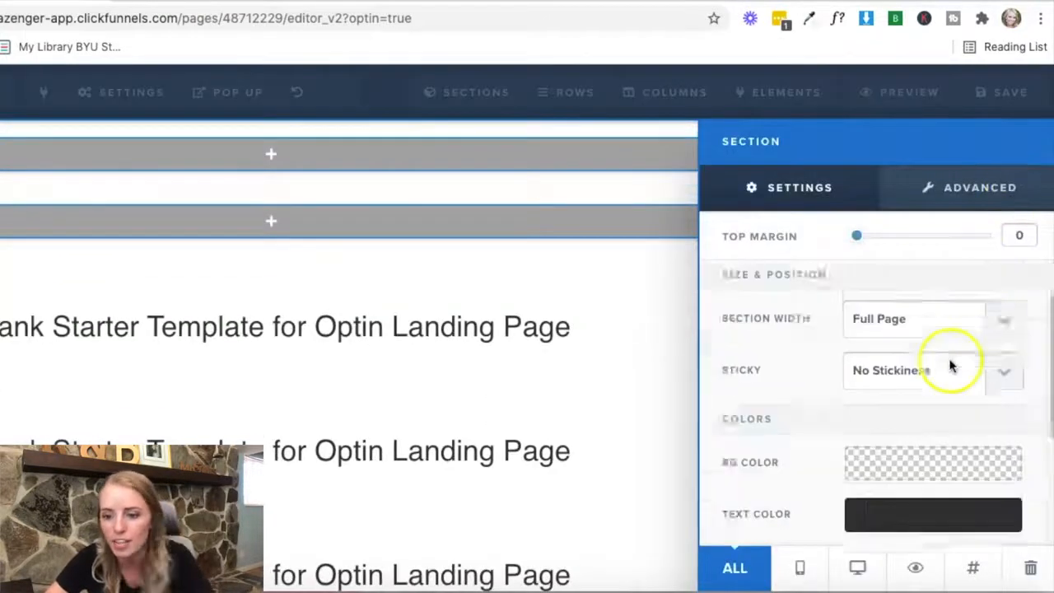
scroll(951, 366, down, 1)
click(900, 396)
click(987, 350)
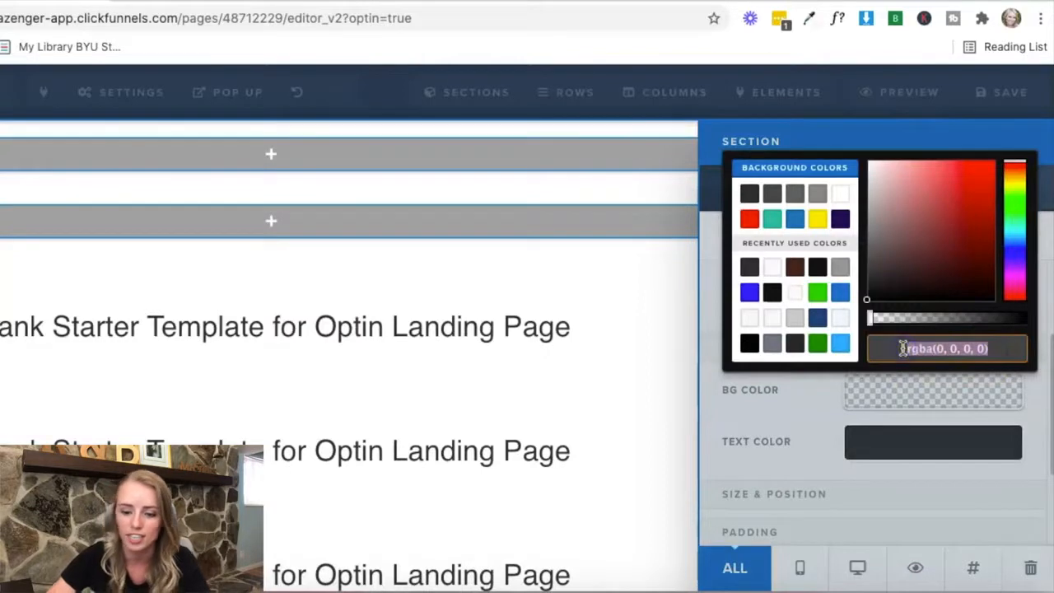
text(#fff5f3)
click(568, 310)
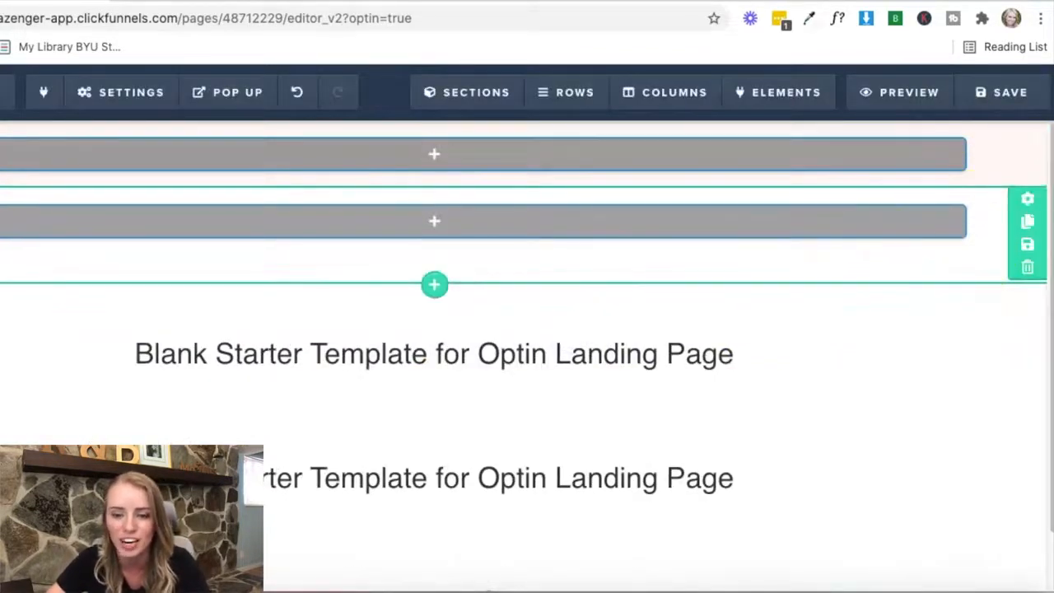
Step: Preview the pexels stock photos in the Downloads folder and compare pexels-cottonbro-3944396.jpg with Bluchic's hero image
key(ctrl+Tab)
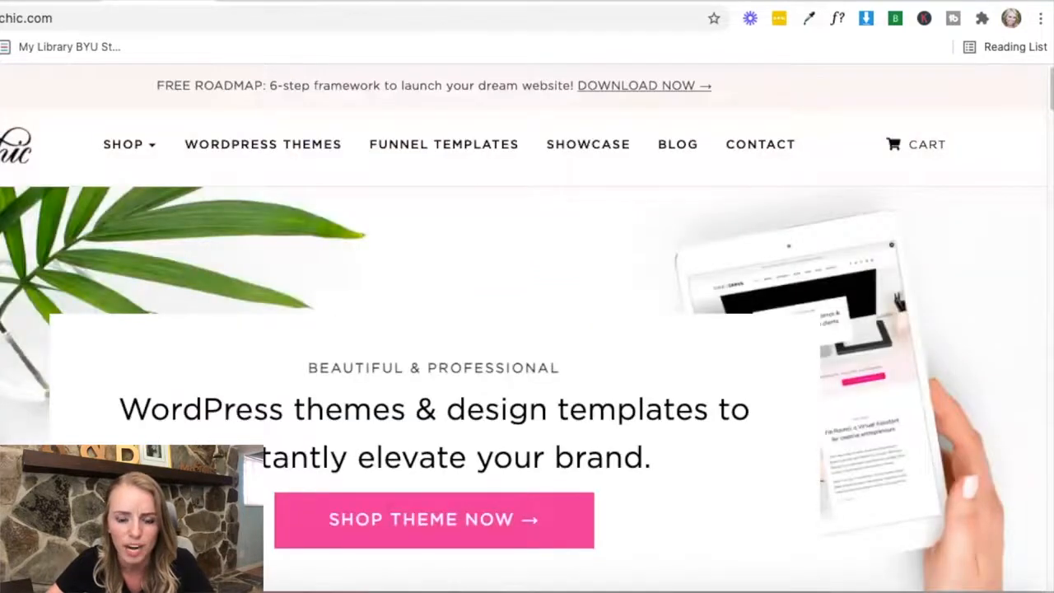
key(ctrl+shift+Tab)
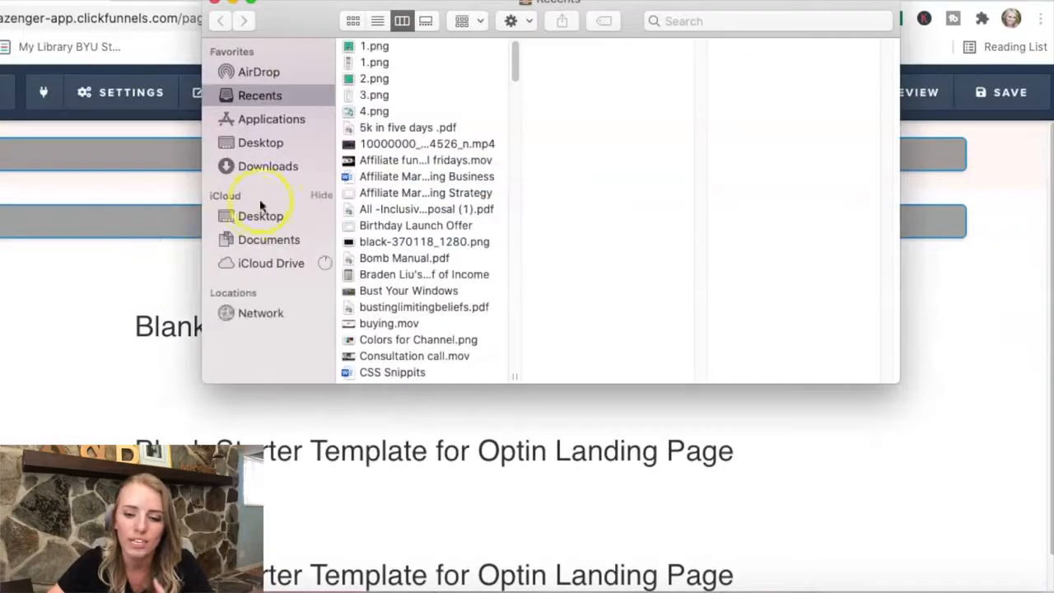
click(286, 171)
click(412, 111)
click(288, 175)
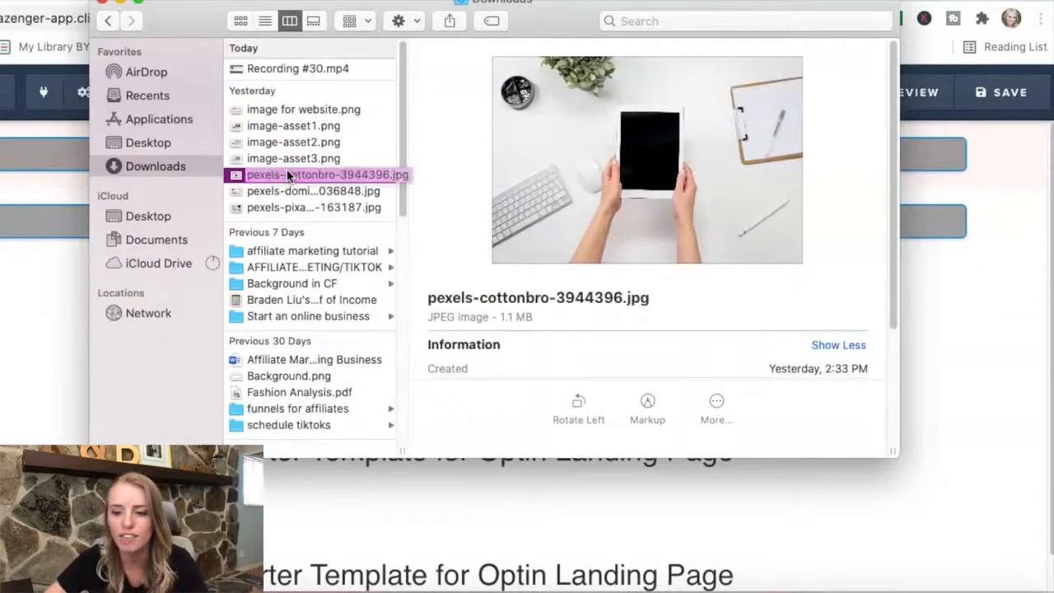
key(Down)
key(Down)
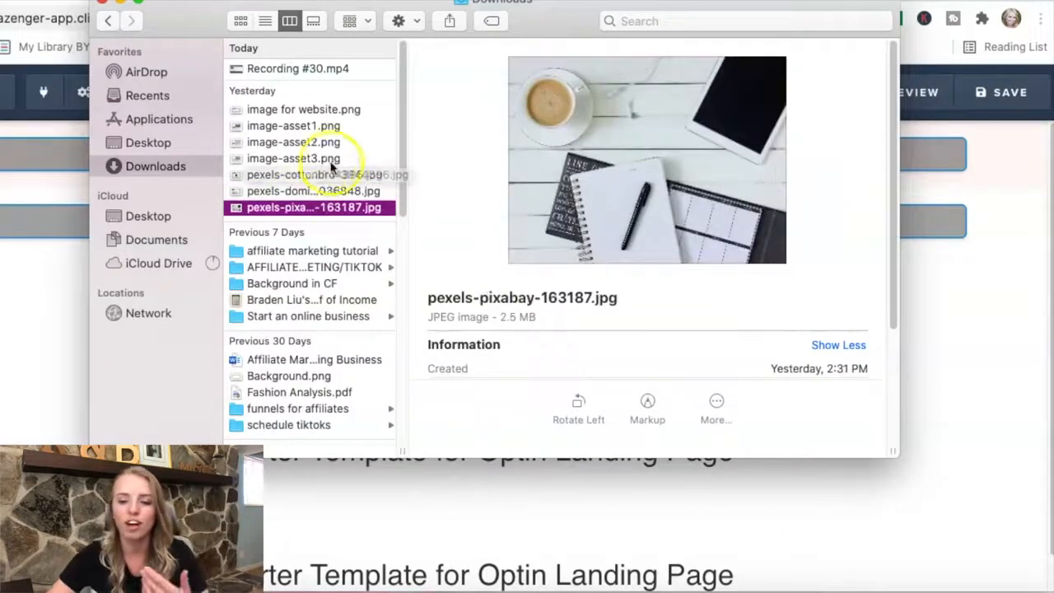
click(327, 176)
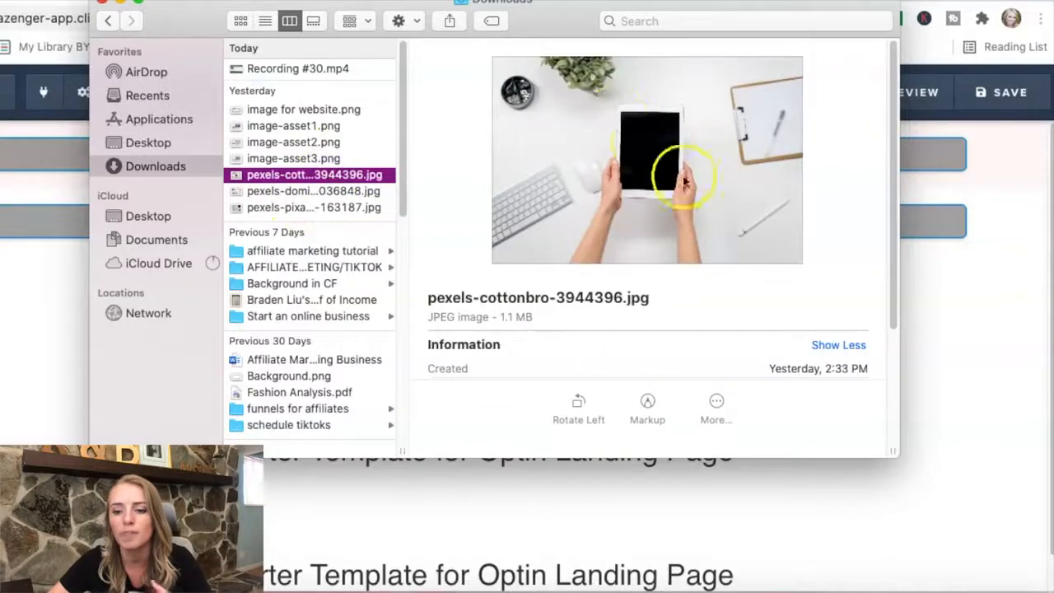
click(949, 307)
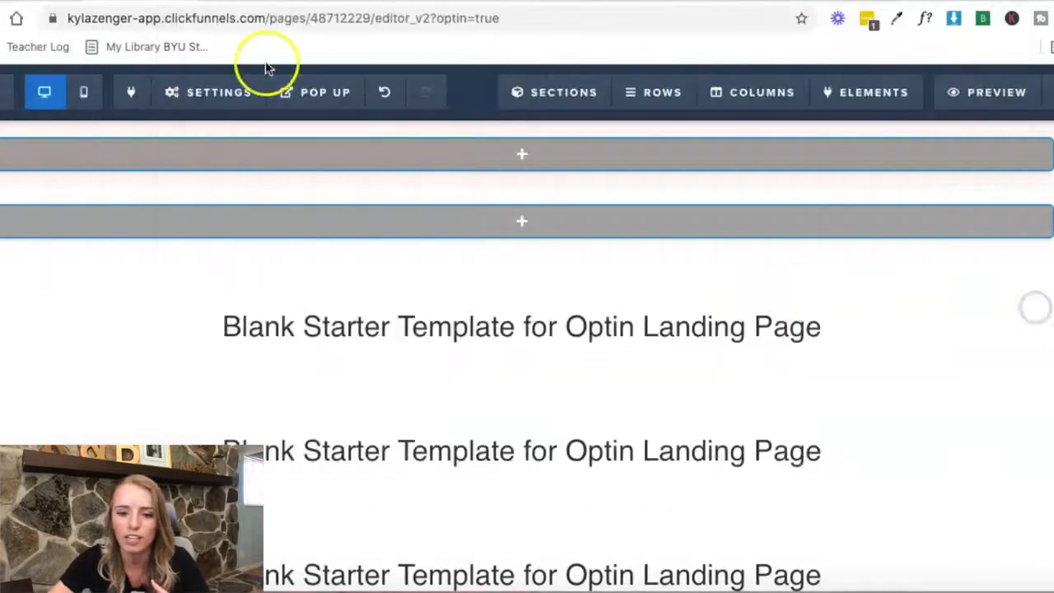
click(247, 2)
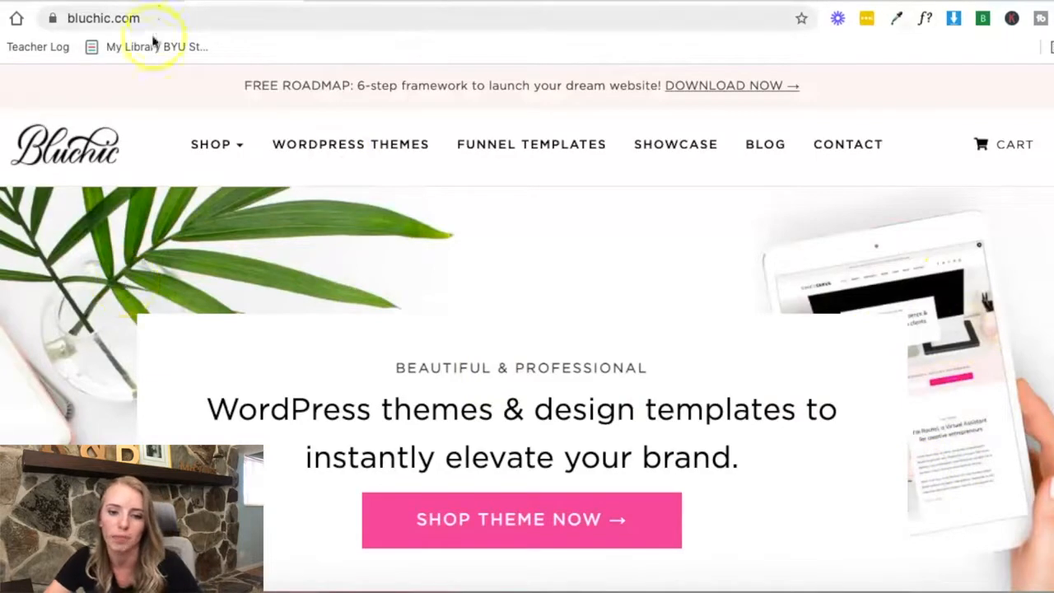
key(super+Tab)
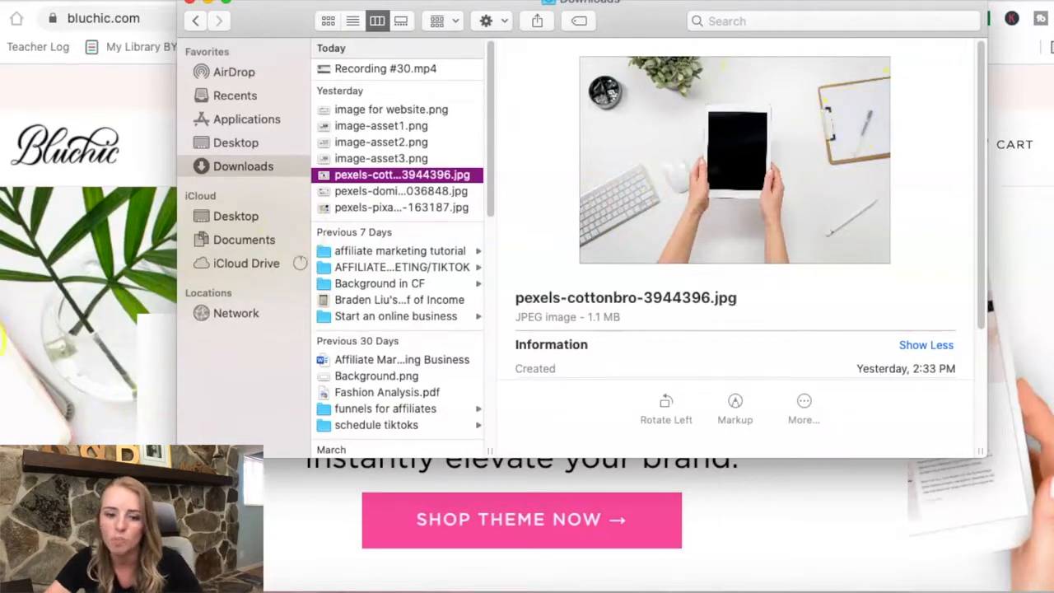
click(43, 381)
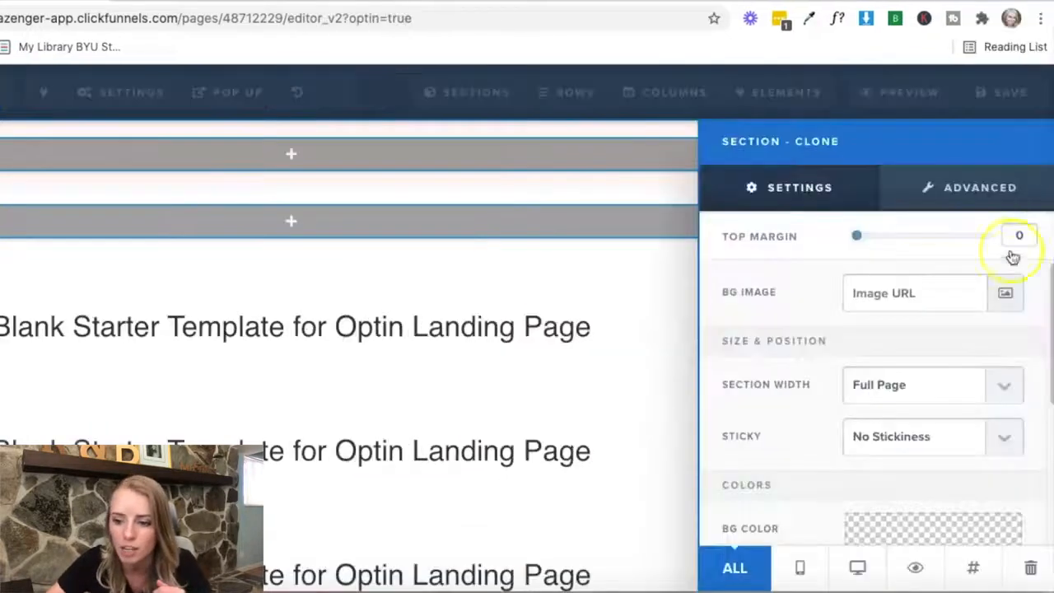
Step: Set the cloned second section's background image to the first image in the uploaded images library
click(1004, 308)
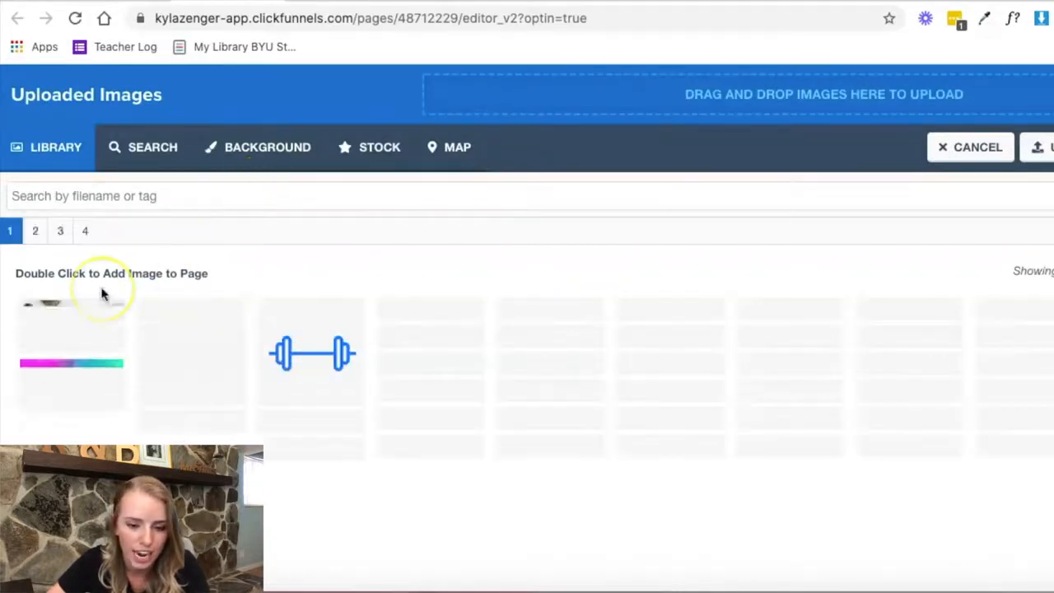
click(72, 333)
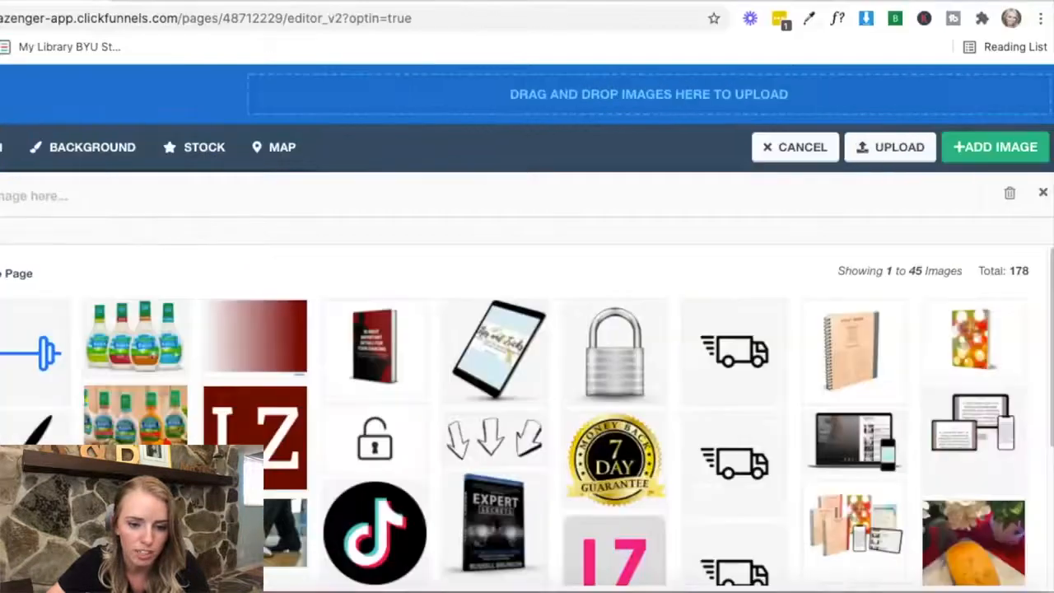
click(988, 145)
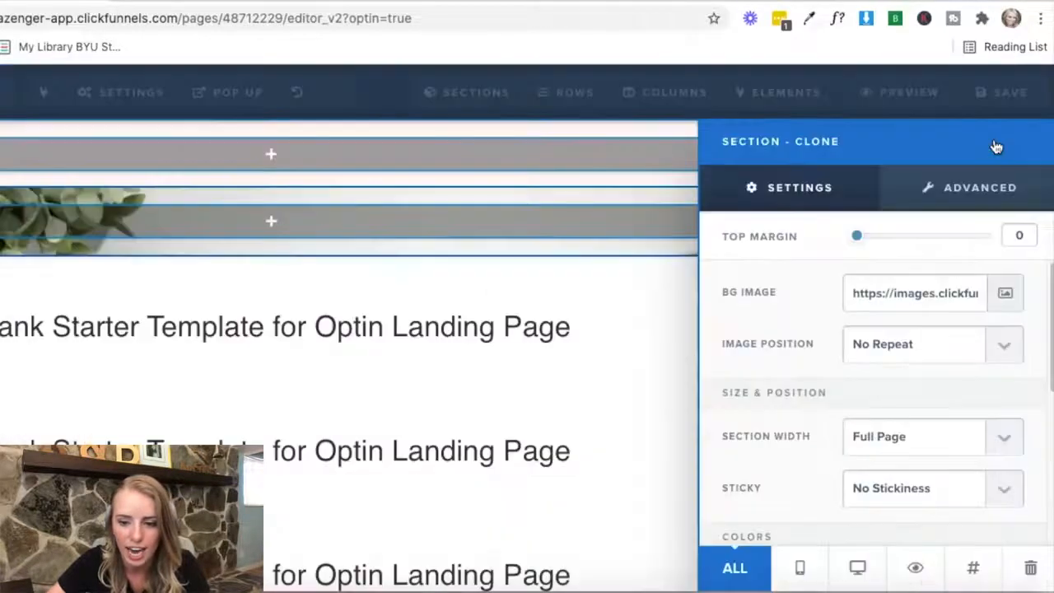
Step: Compare the section directly beneath Bluchic's hero image, including its background color, with the first starter section of the ClickFunnels page
click(617, 371)
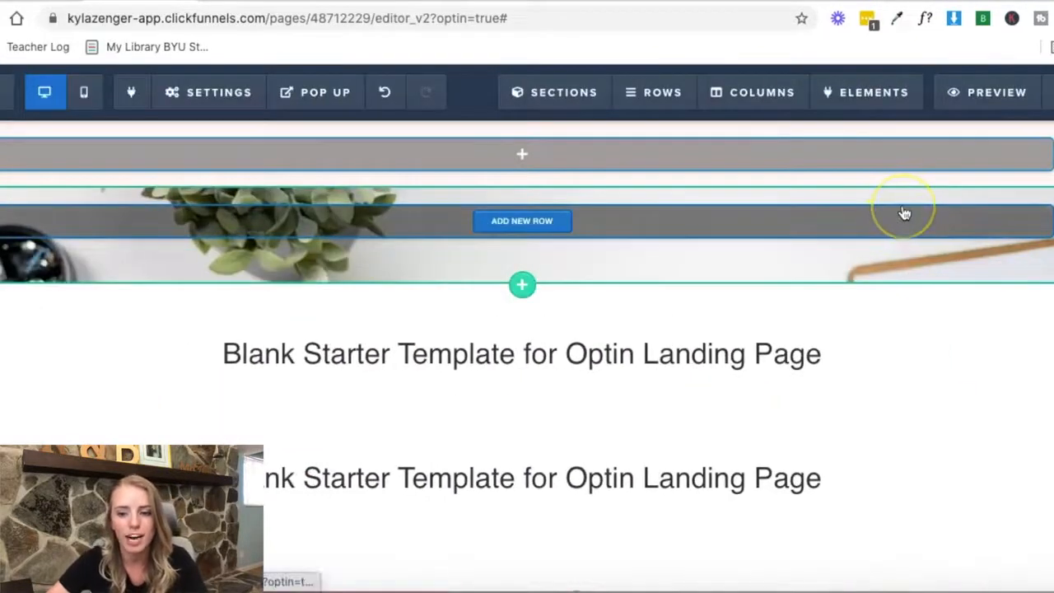
click(912, 307)
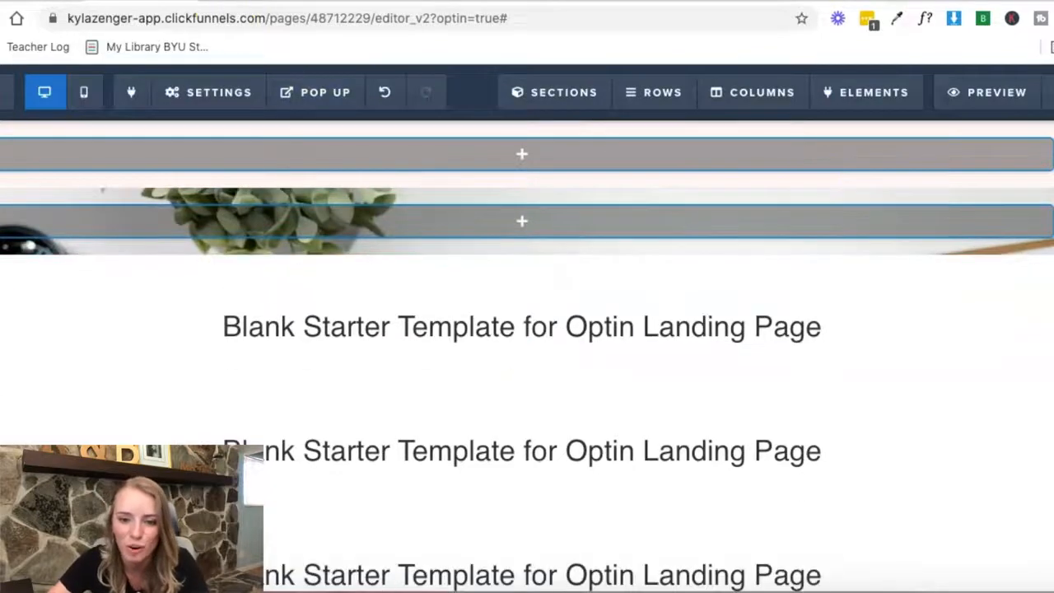
click(305, 2)
scroll(442, 334, down, 10)
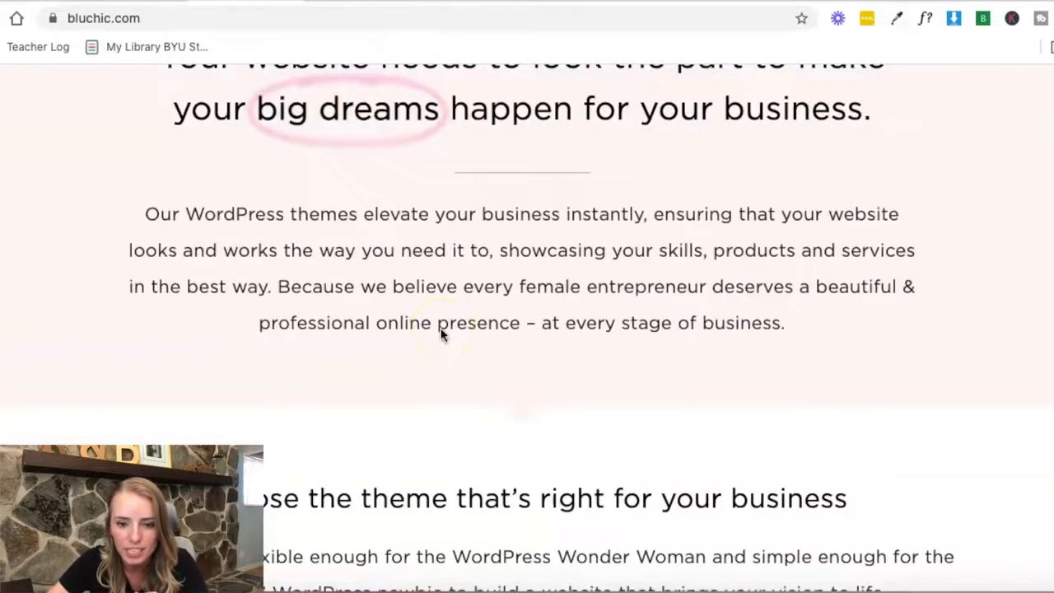
scroll(441, 334, up, 2)
click(165, 1)
click(1049, 136)
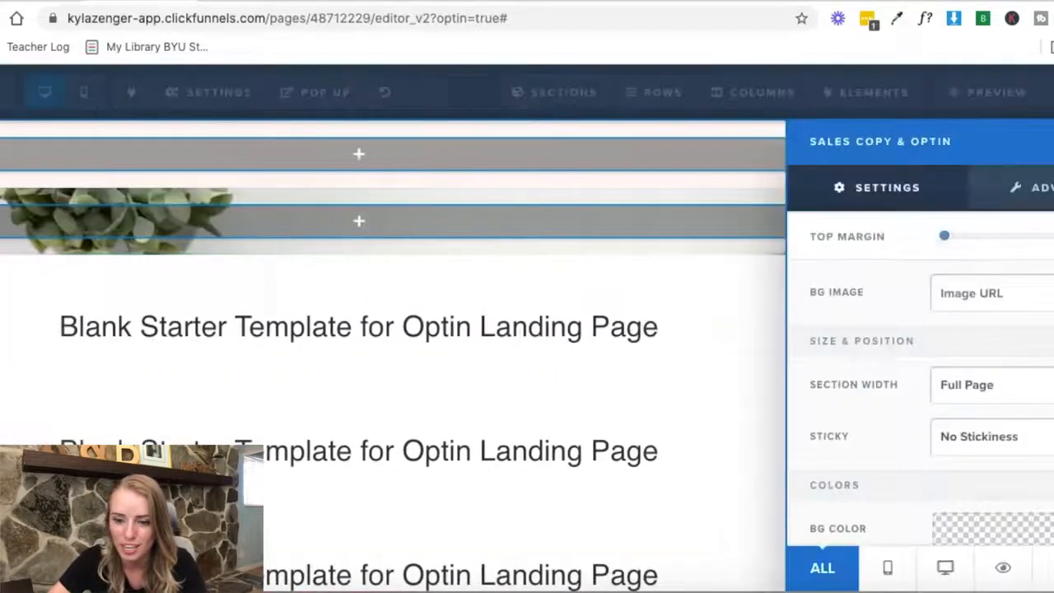
click(719, 350)
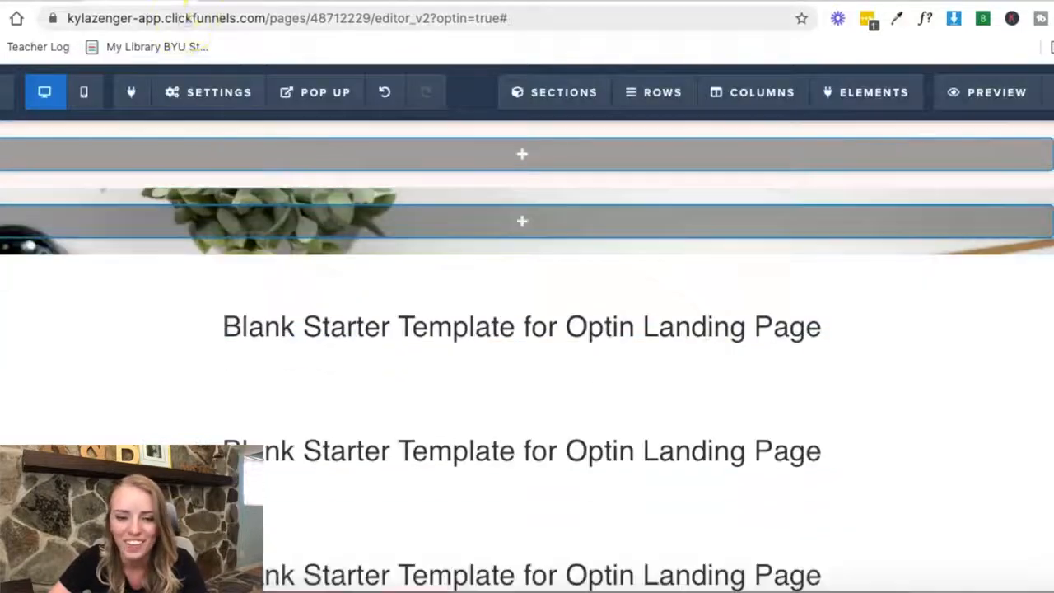
click(285, 1)
scroll(397, 394, up, 3)
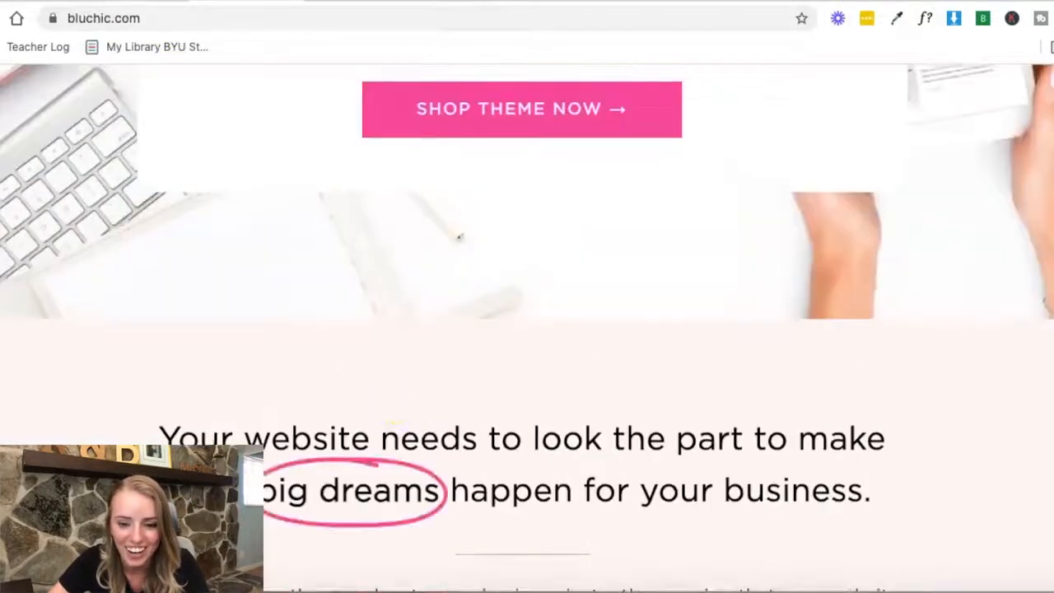
click(164, 2)
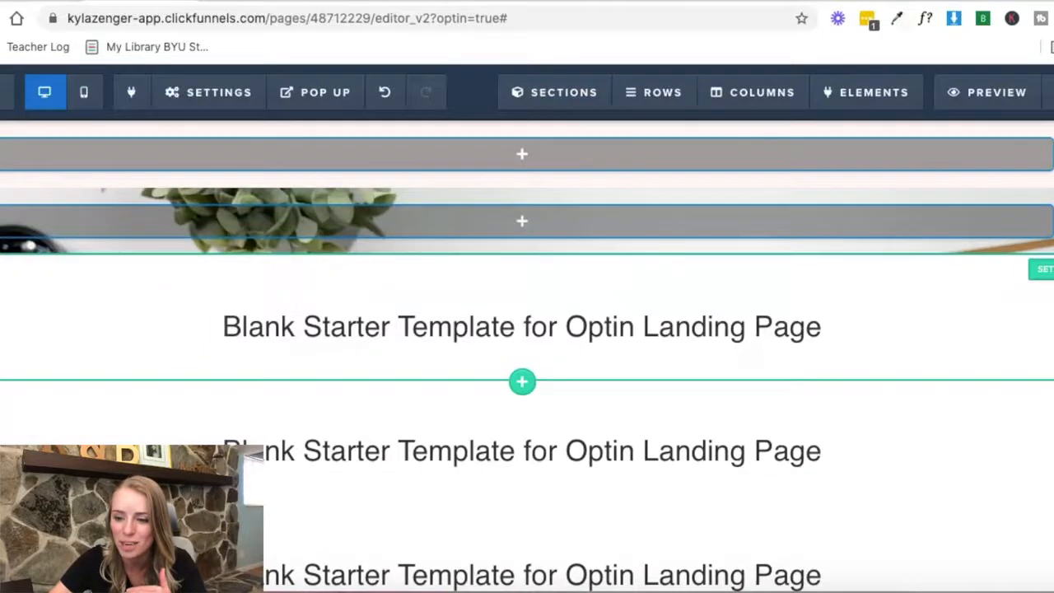
Step: Set the background color of the first Blank Starter Template section to the same pale pink as the topmost section
click(1042, 269)
click(1036, 484)
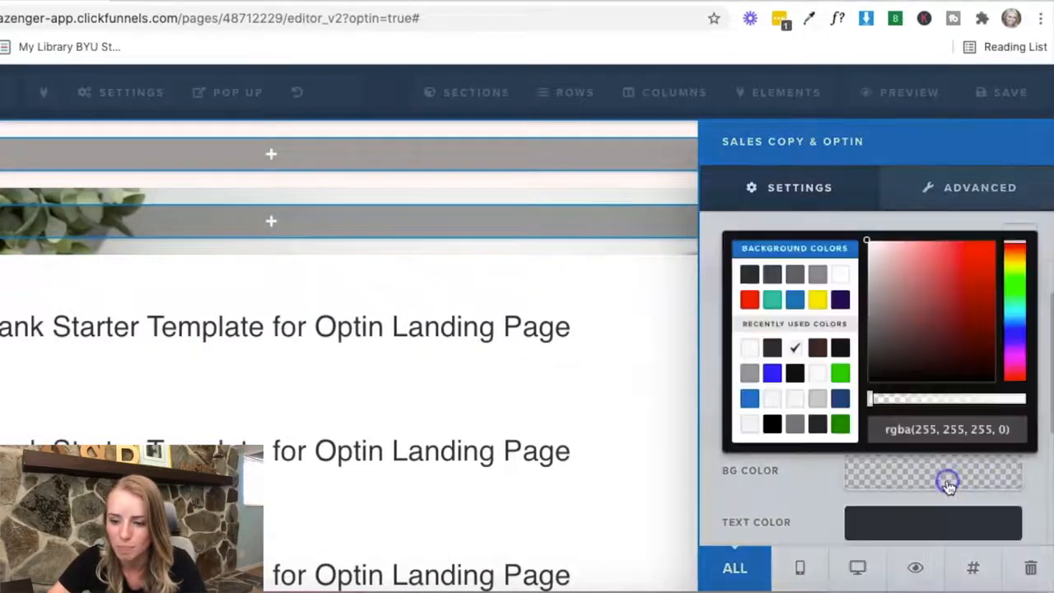
triple_click(944, 428)
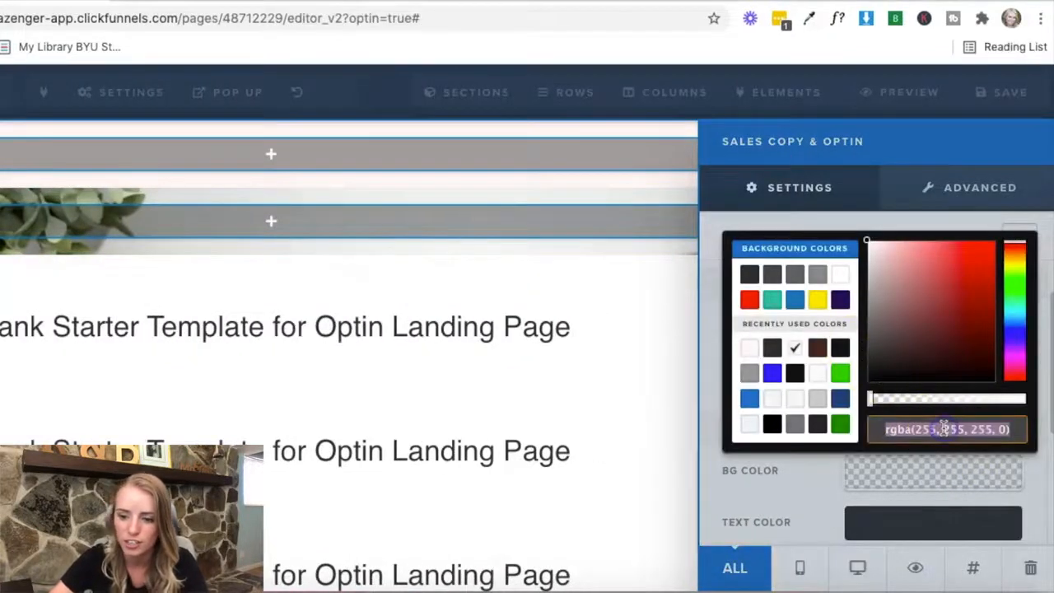
click(659, 462)
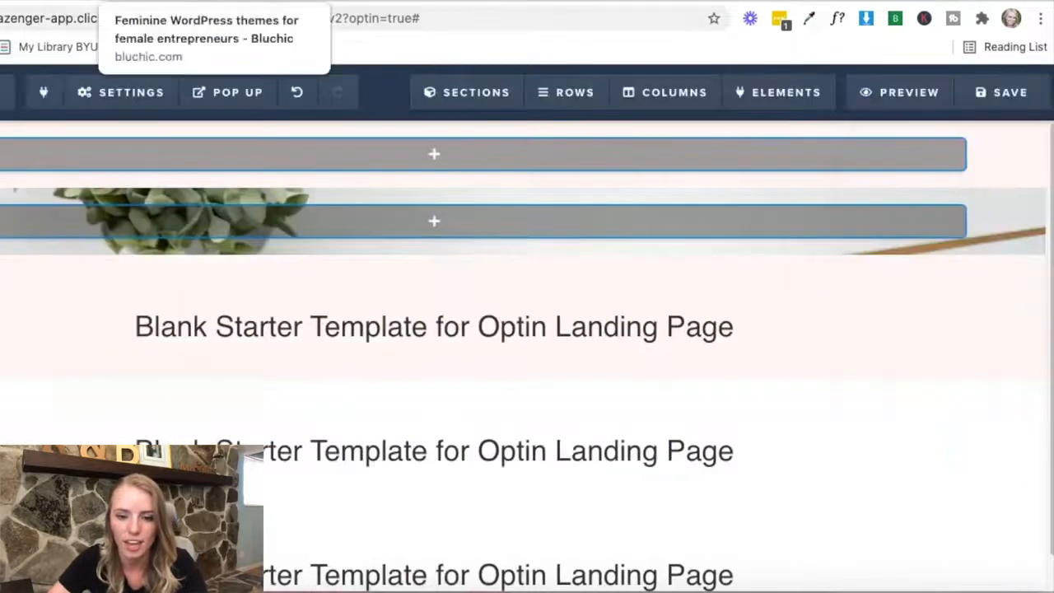
Step: Check Bluchic's section layout and add a blank section between the pink top section and the hero image section
click(156, 1)
click(285, 282)
scroll(285, 283, down, 7)
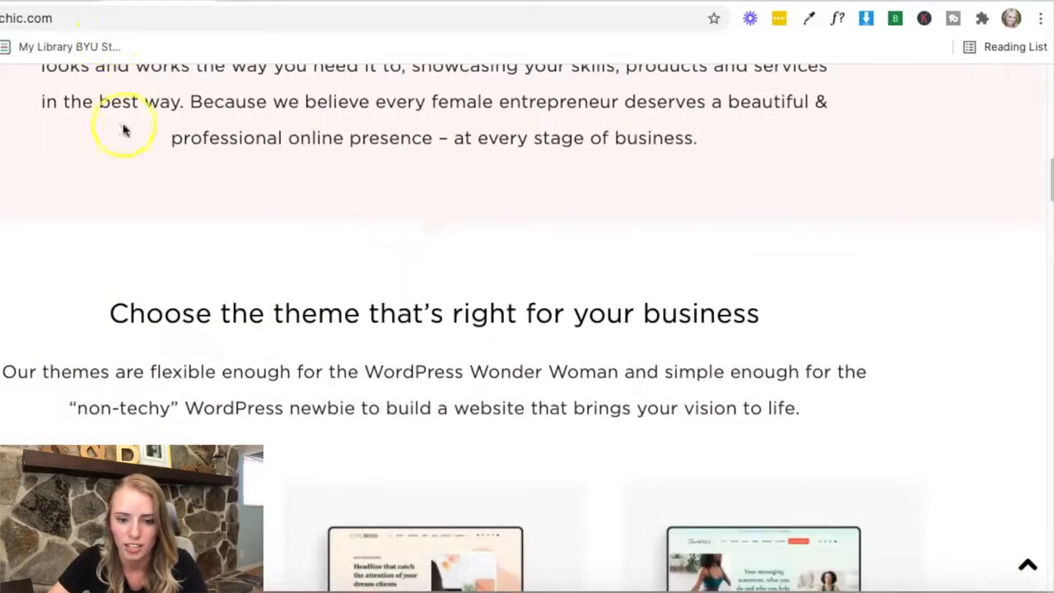
click(321, 189)
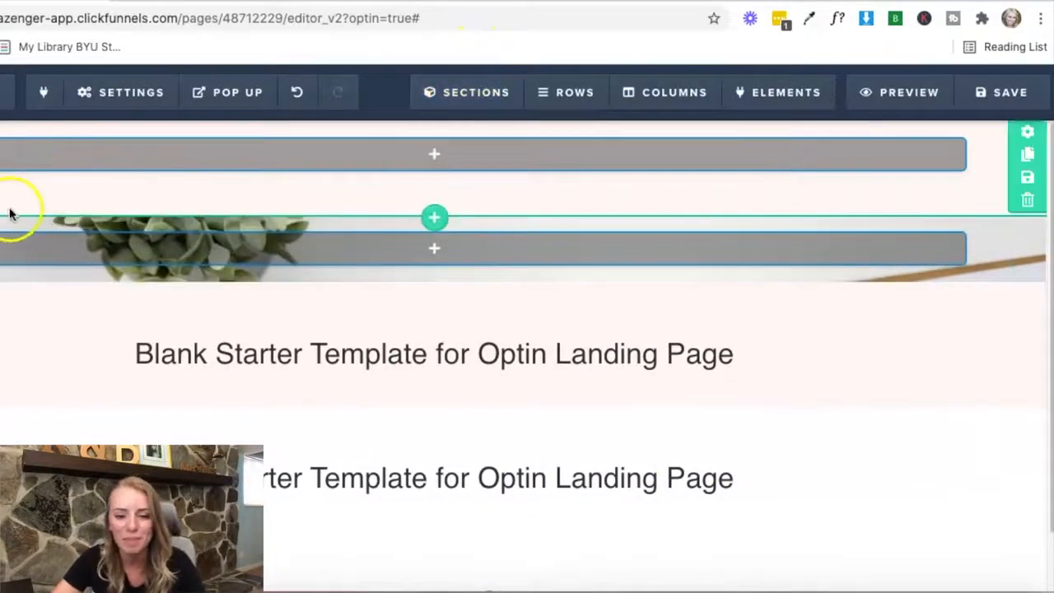
mouse_move(467, 96)
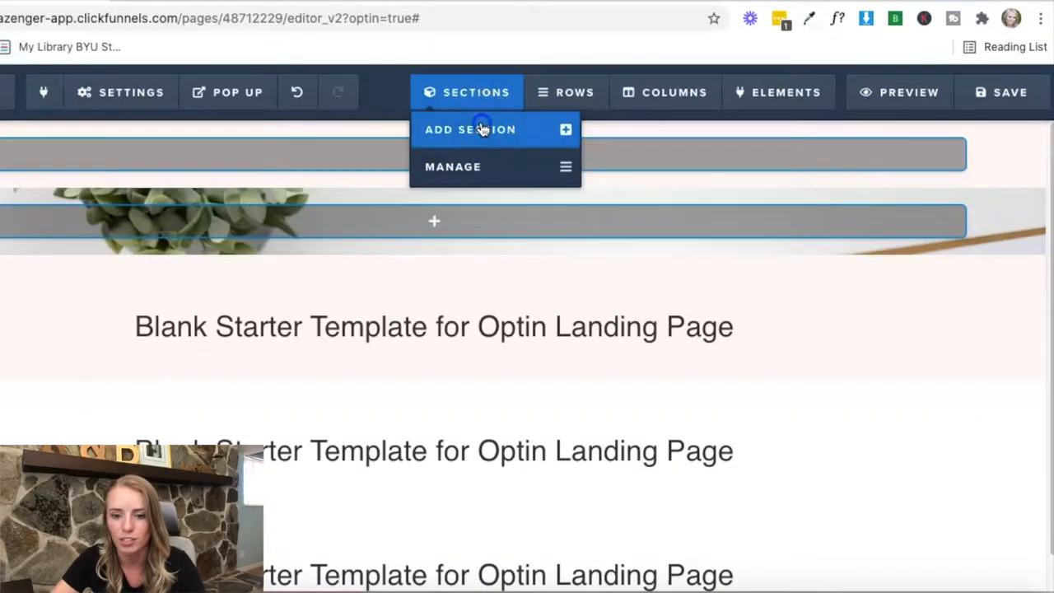
click(482, 130)
drag(737, 173, 423, 204)
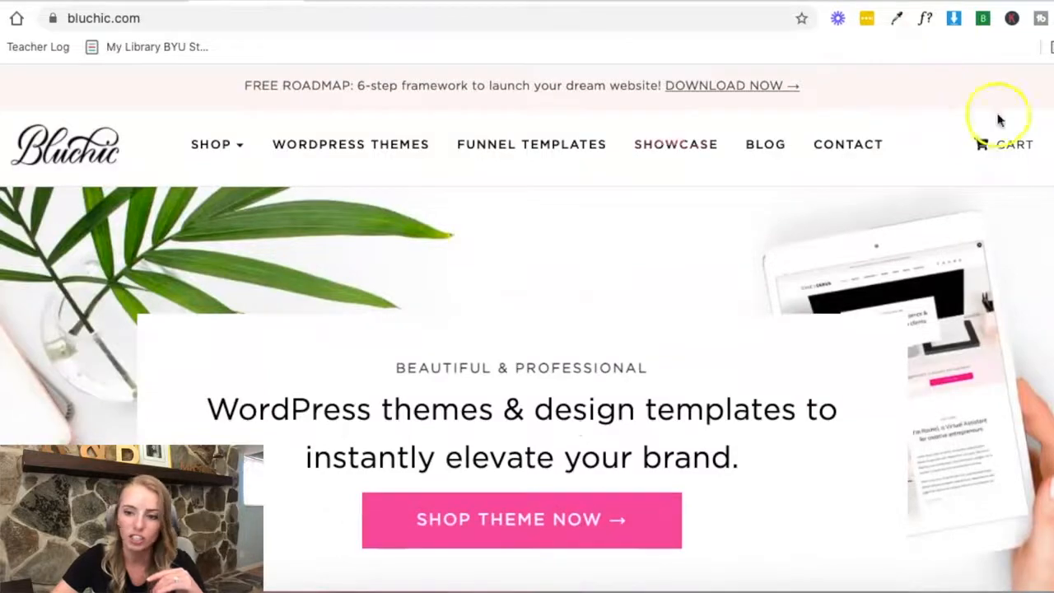
Step: Review the remaining Bluchic sections and delete the third Blank Starter Template section from the ClickFunnels page
scroll(800, 329, down, 5)
scroll(363, 365, down, 5)
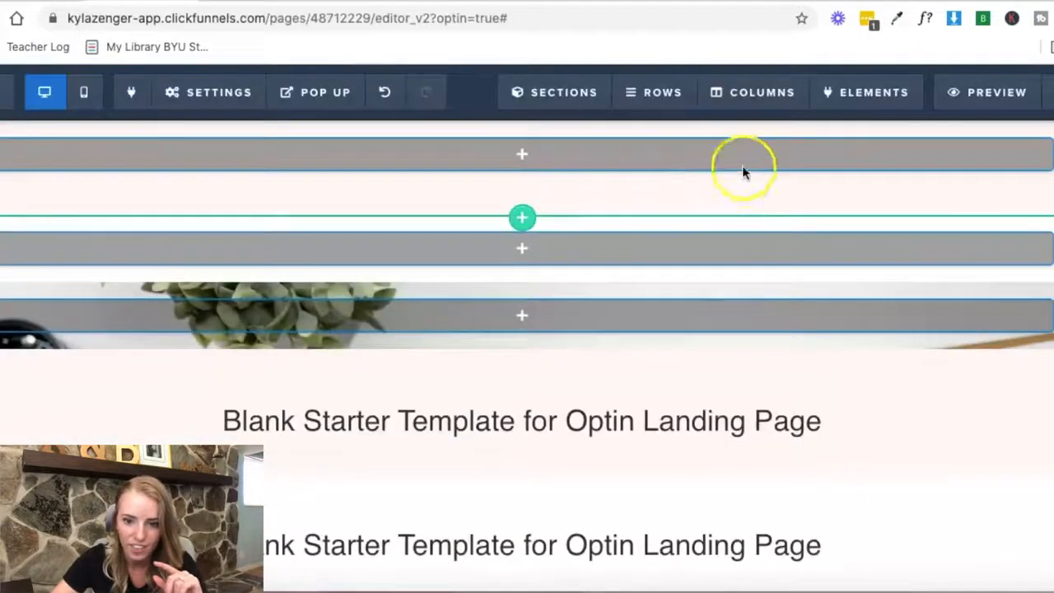
scroll(726, 306, down, 3)
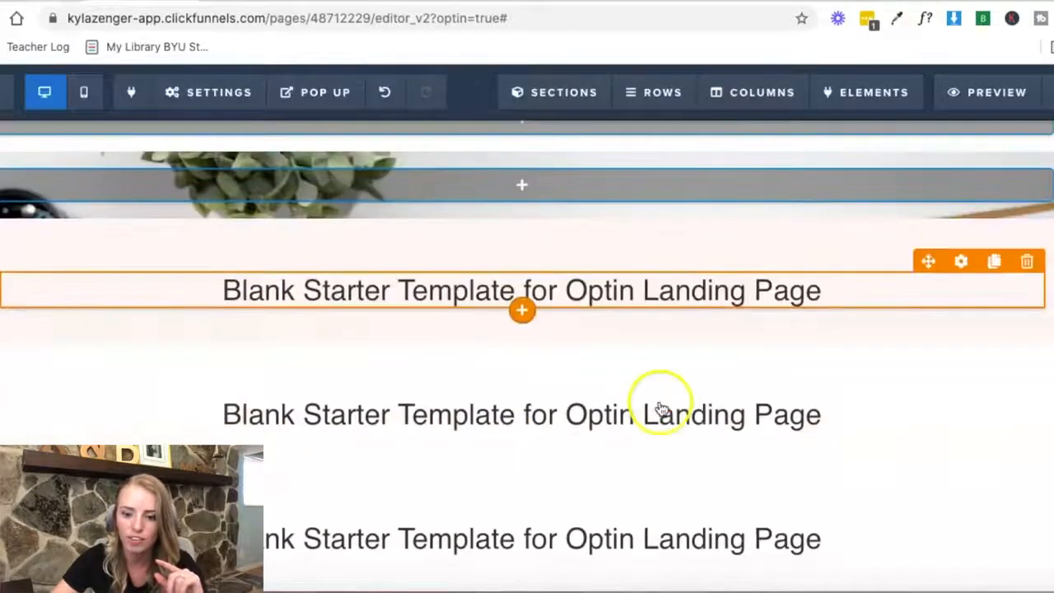
click(721, 272)
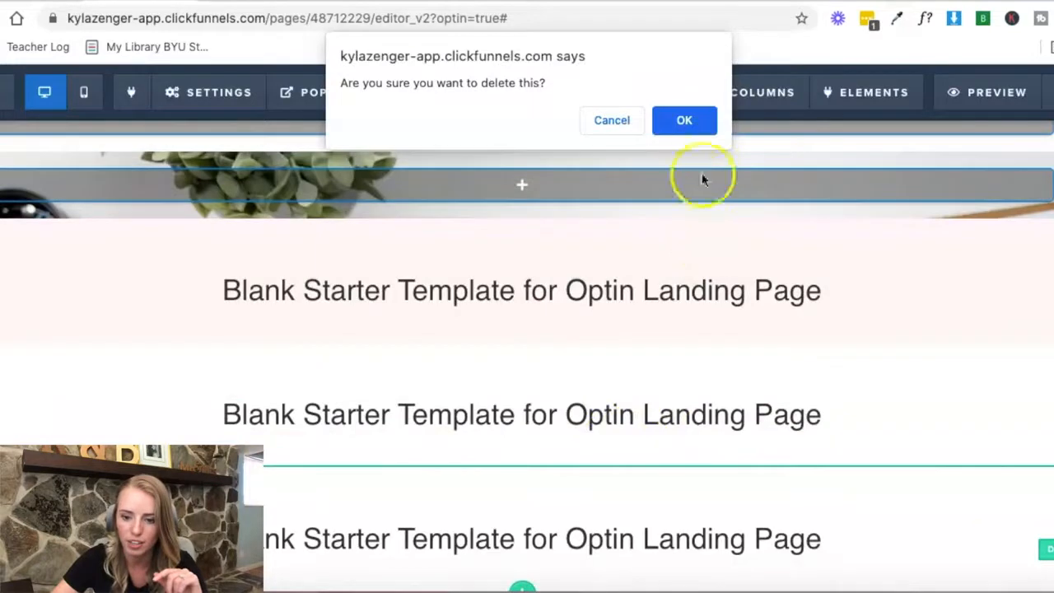
click(682, 118)
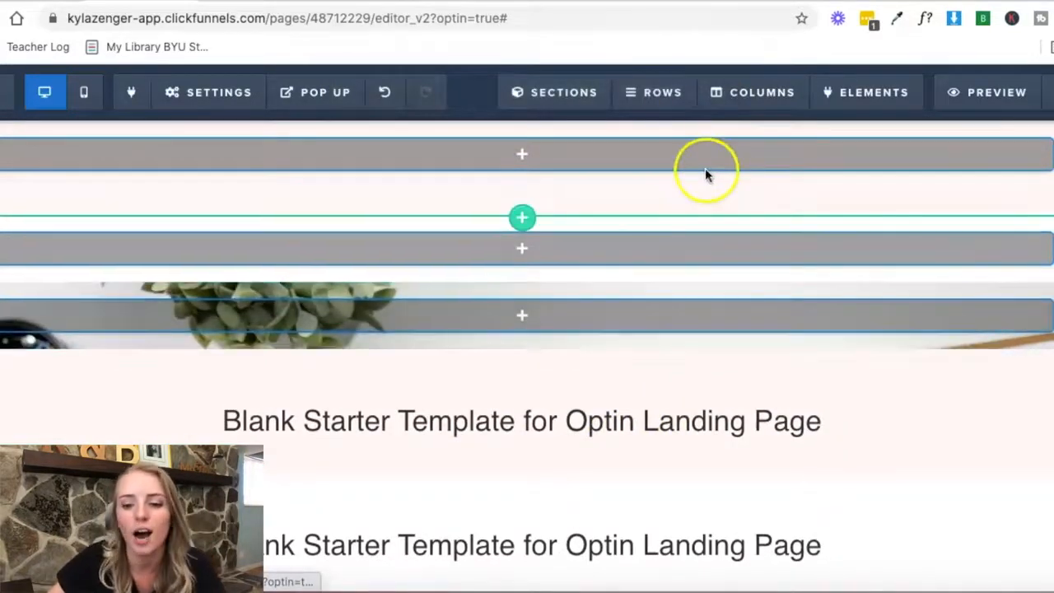
Step: Add a one-column row to the topmost pink section and save the page
click(520, 156)
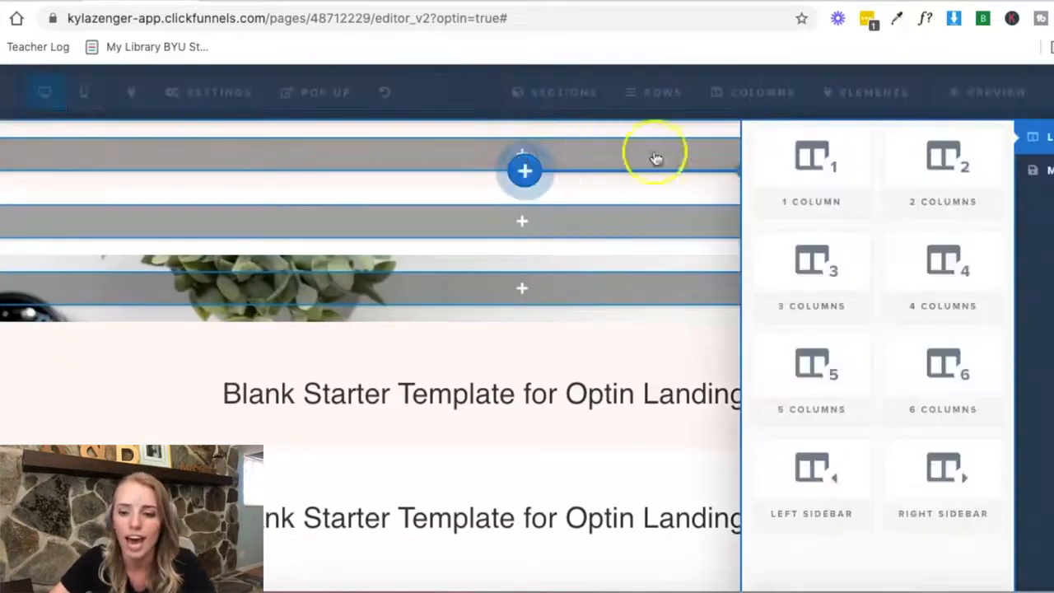
click(827, 177)
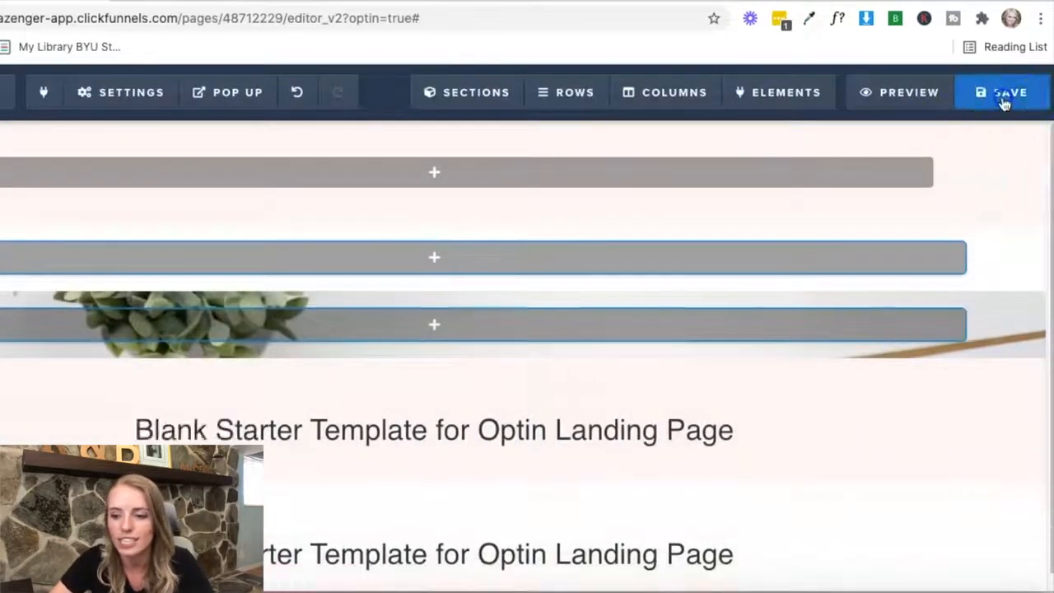
click(1003, 98)
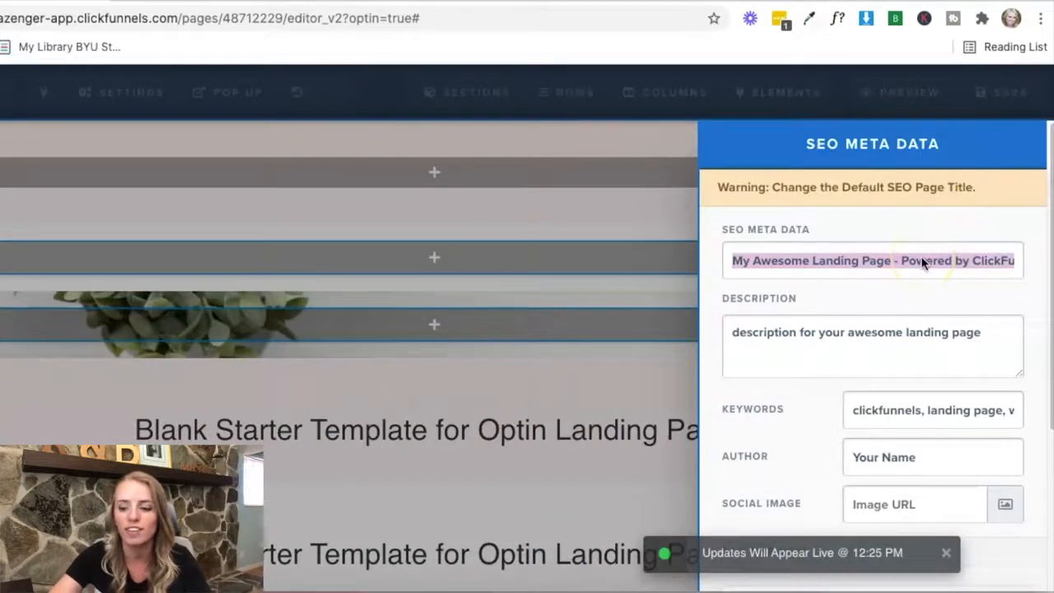
Step: Replace the default SEO page title with "My website" and close the SEO settings
key(BackSpace)
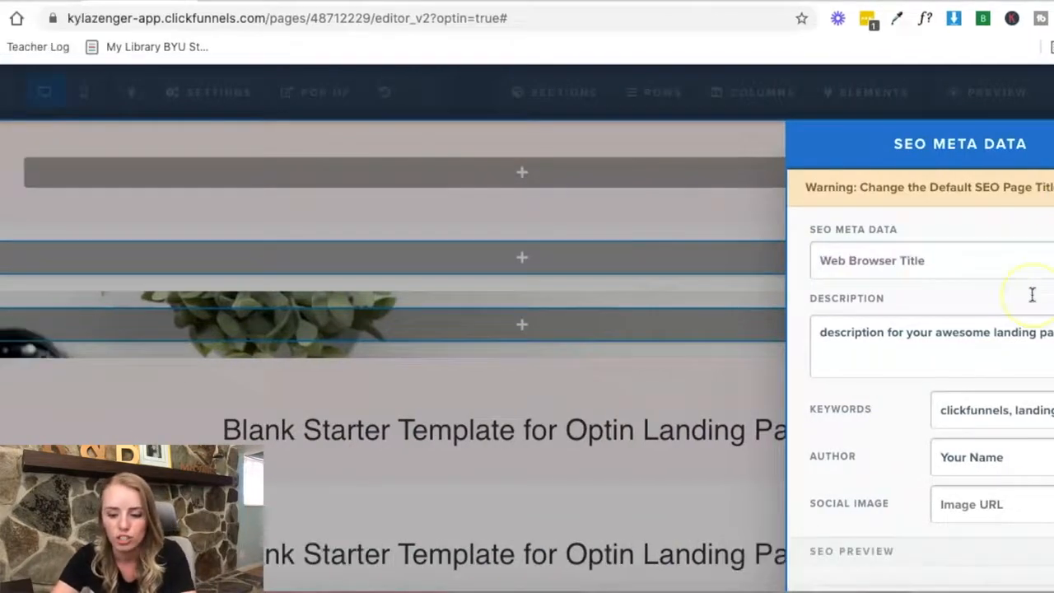
text(My website)
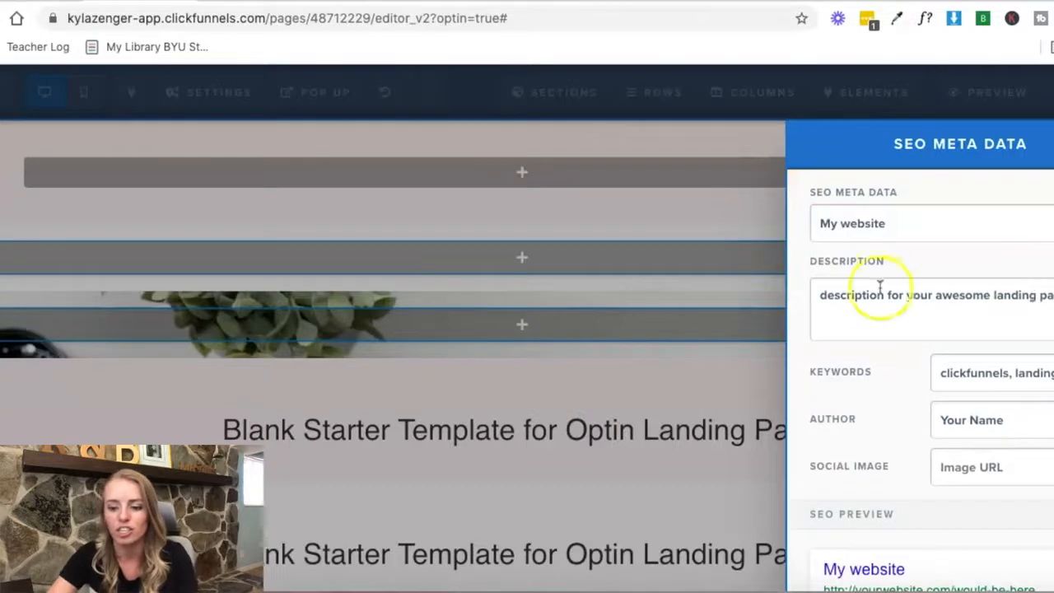
click(723, 391)
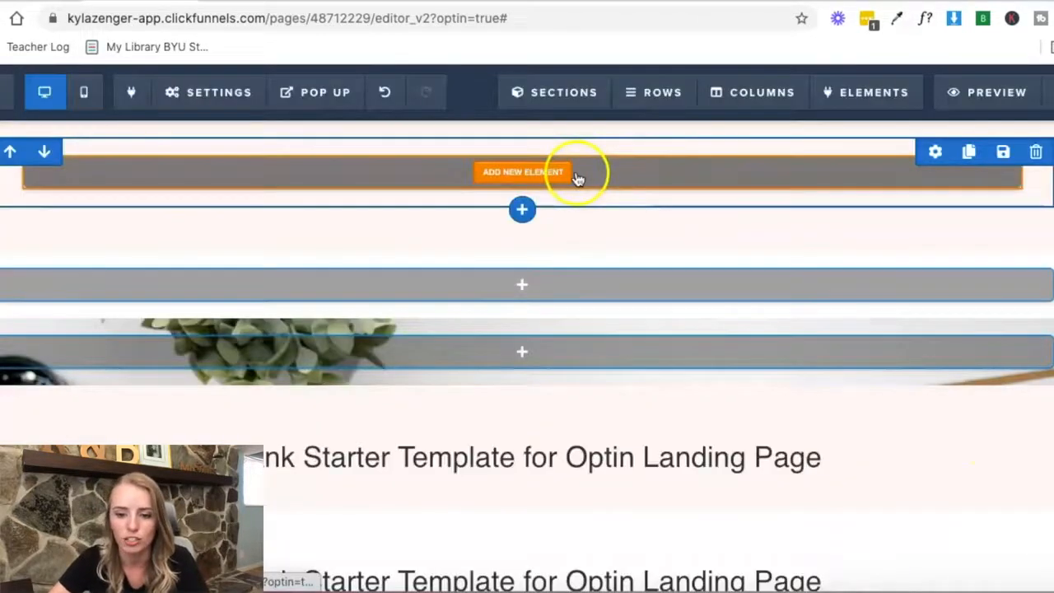
Step: Add a sub-headline to the top row and fill it with Bluchic's banner text "FREE ROADMAP: 6-step framework to launch your dream website! DOWNLOAD NOW →"
click(546, 173)
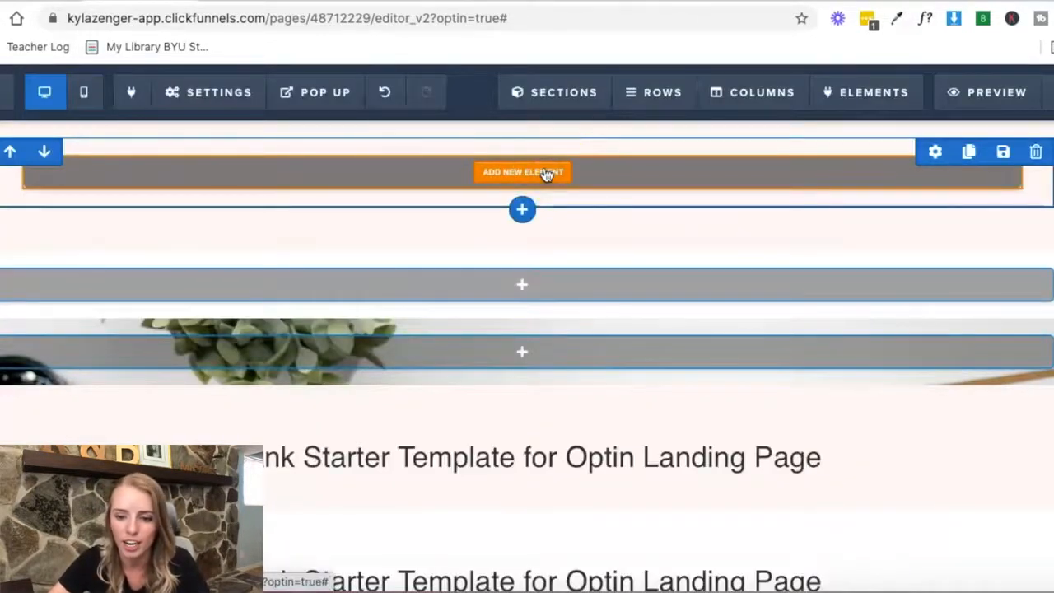
click(914, 265)
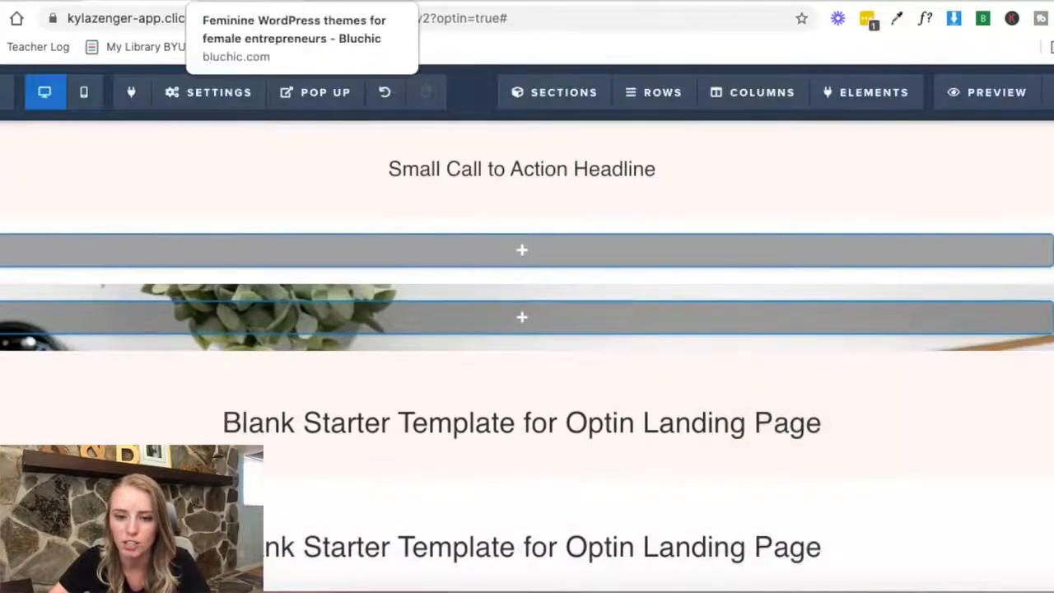
click(247, 1)
scroll(711, 243, up, 10)
click(819, 86)
drag(819, 87, 260, 80)
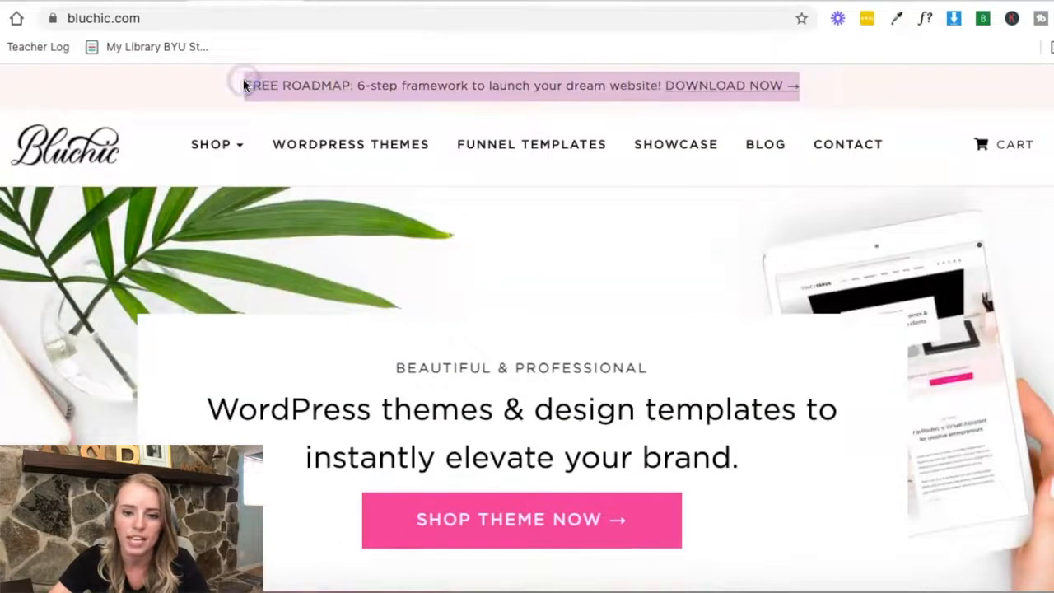
click(107, 2)
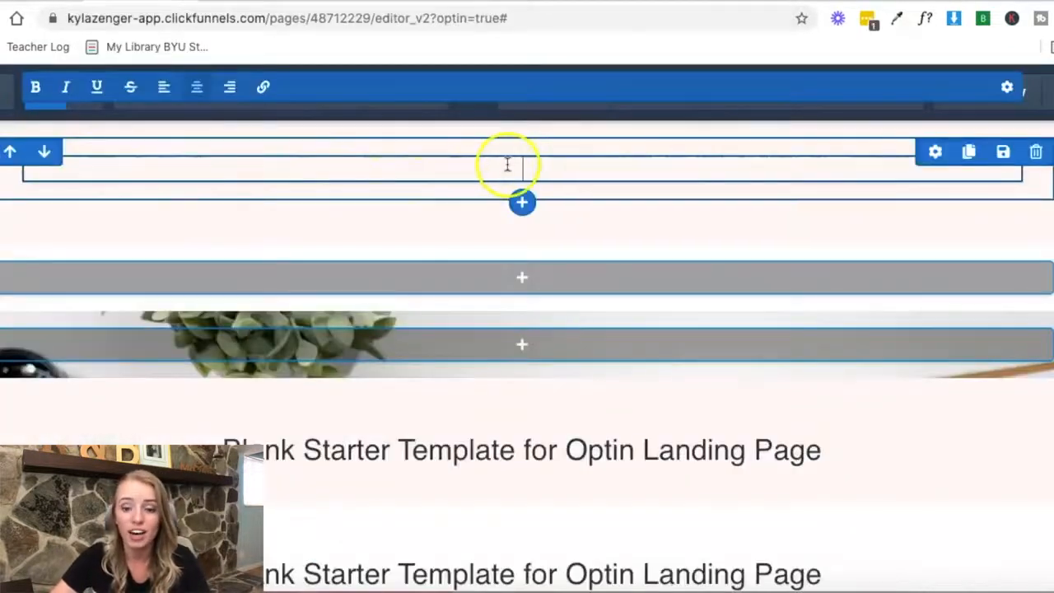
text(FREE ROADMAP: 6-step framework to launch your dream website! DOWNLOAD NOW →)
click(621, 223)
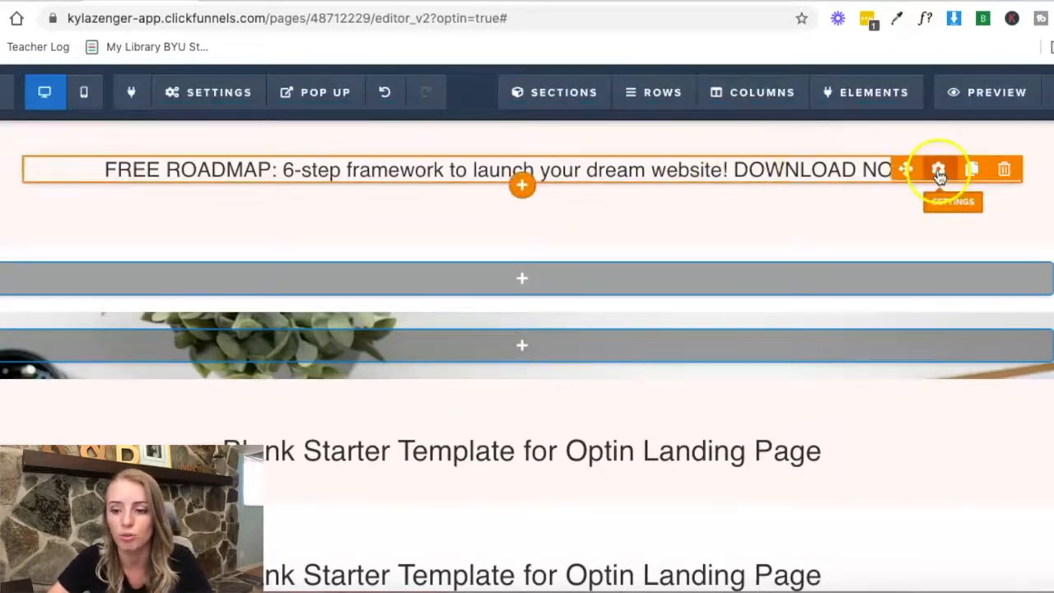
Step: Identify the font of Bluchic's announcement banner text with the font-detecting browser extension
click(939, 171)
click(257, 2)
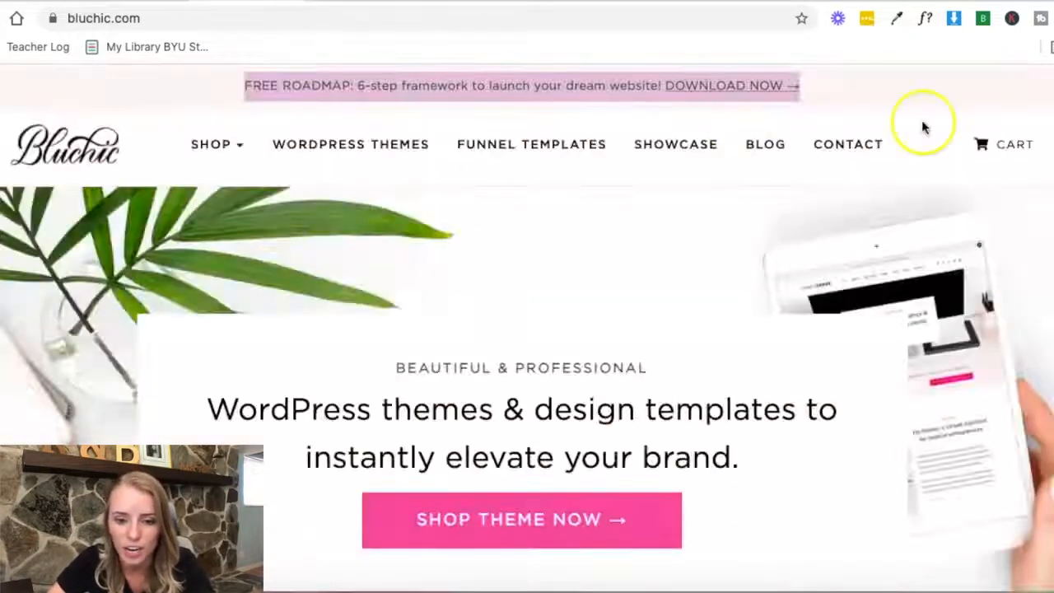
click(1052, 118)
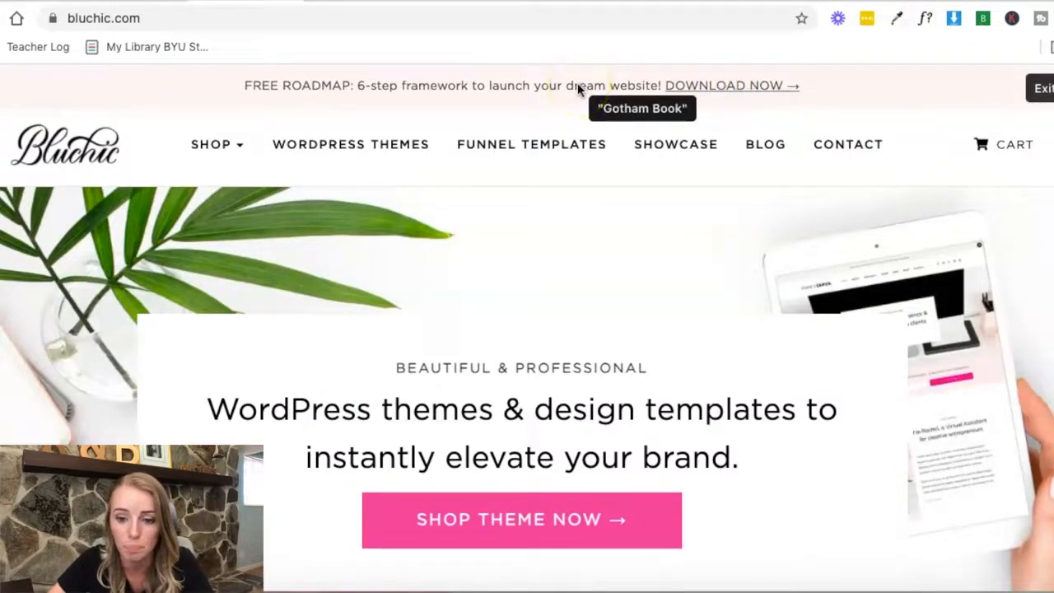
click(935, 92)
click(115, 2)
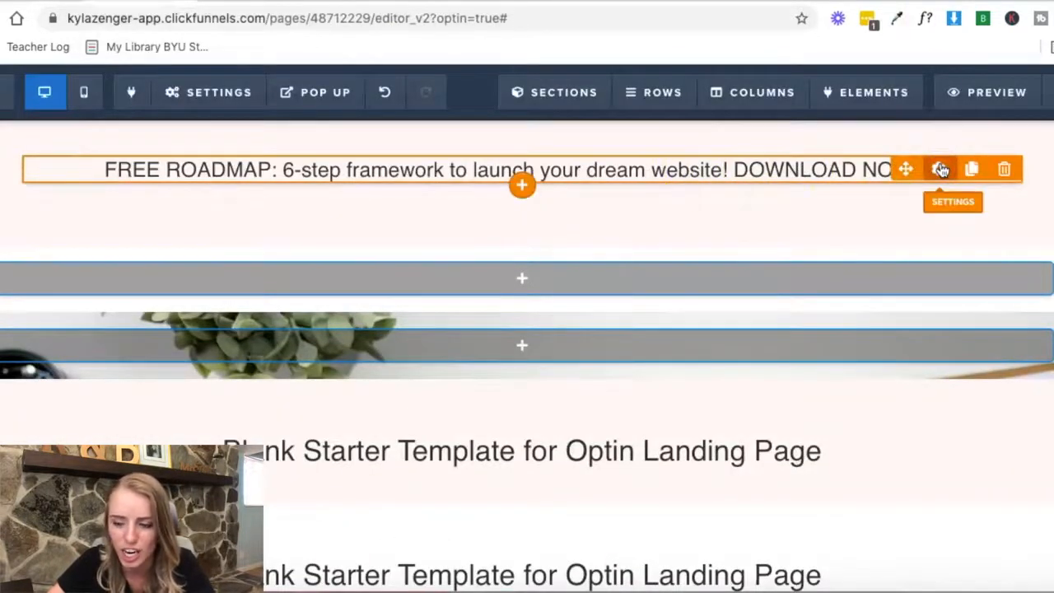
Step: Browse the Google fonts for the banner sub-headline and try the Goblin One font
click(966, 200)
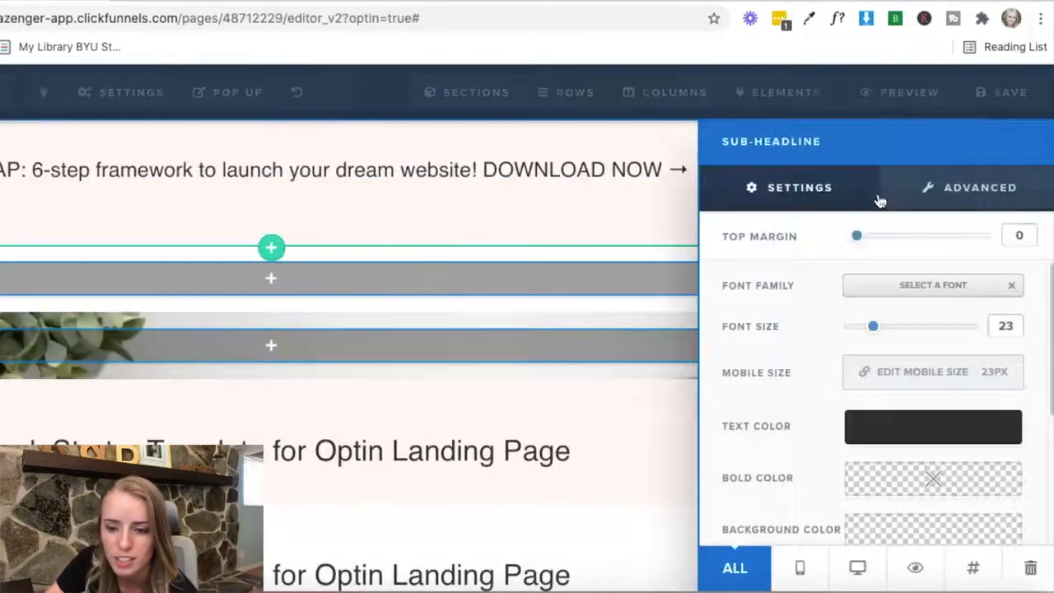
click(871, 287)
click(887, 201)
scroll(944, 320, down, 10)
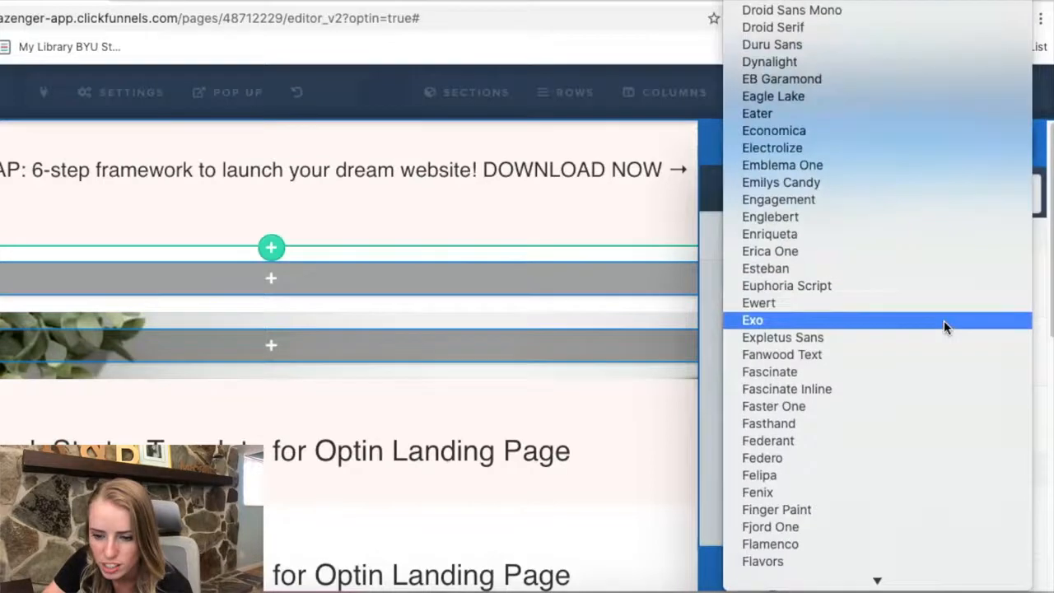
scroll(946, 328, down, 3)
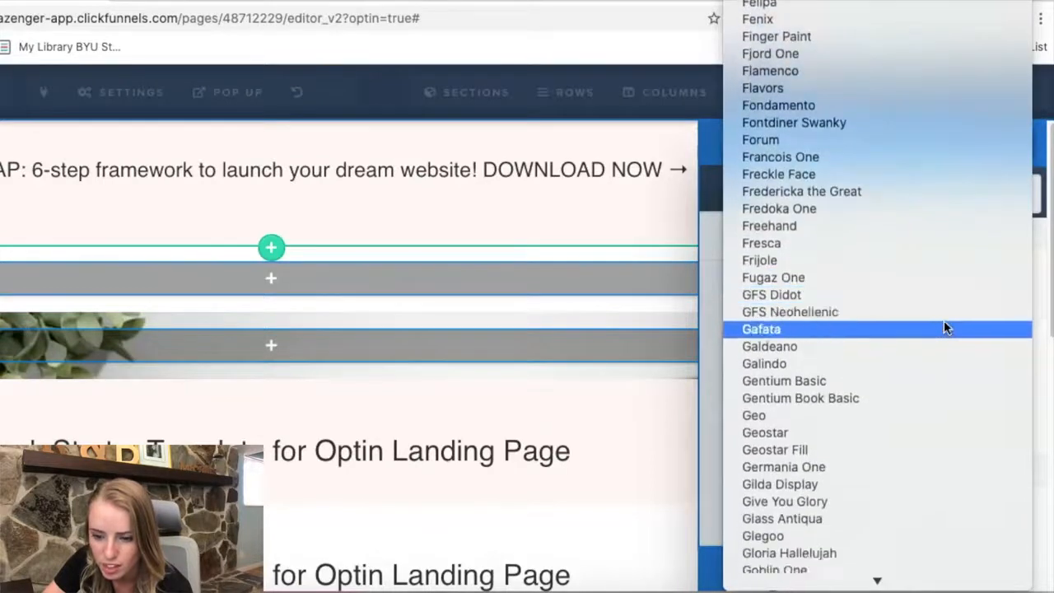
scroll(944, 329, down, 5)
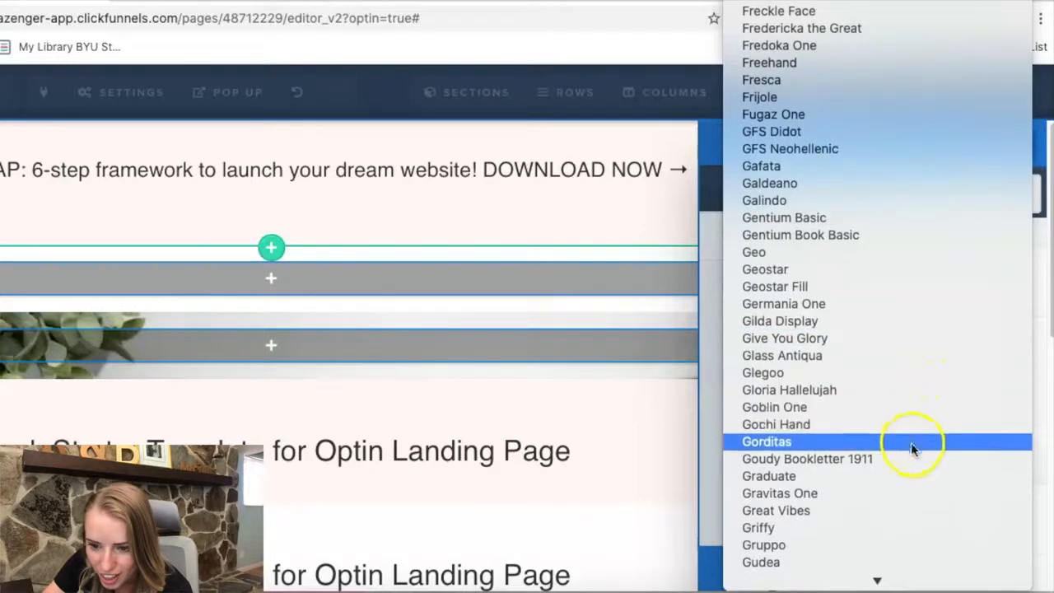
scroll(910, 403, down, 2)
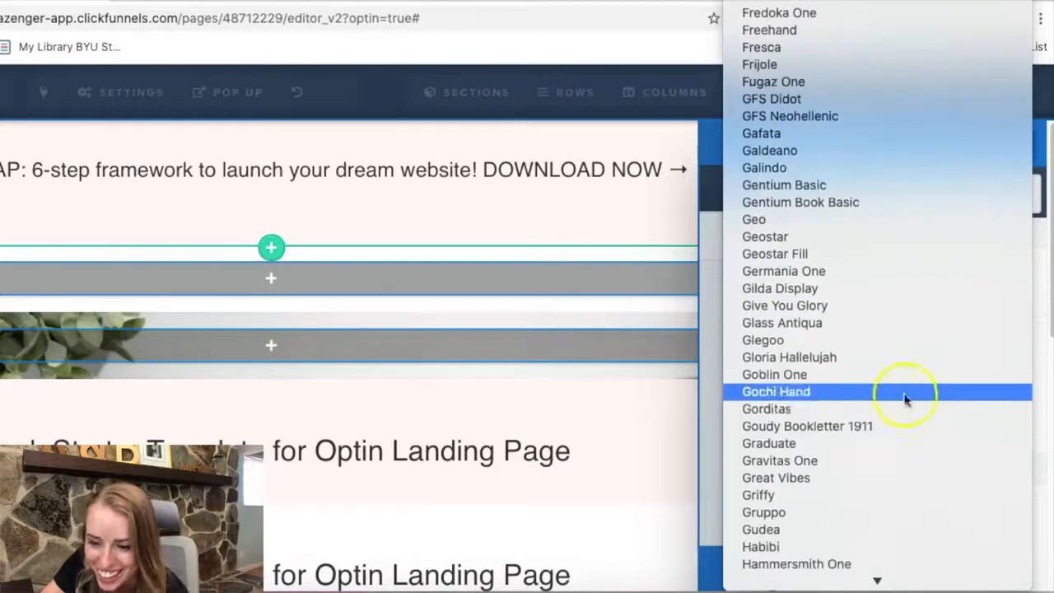
scroll(896, 374, down, 3)
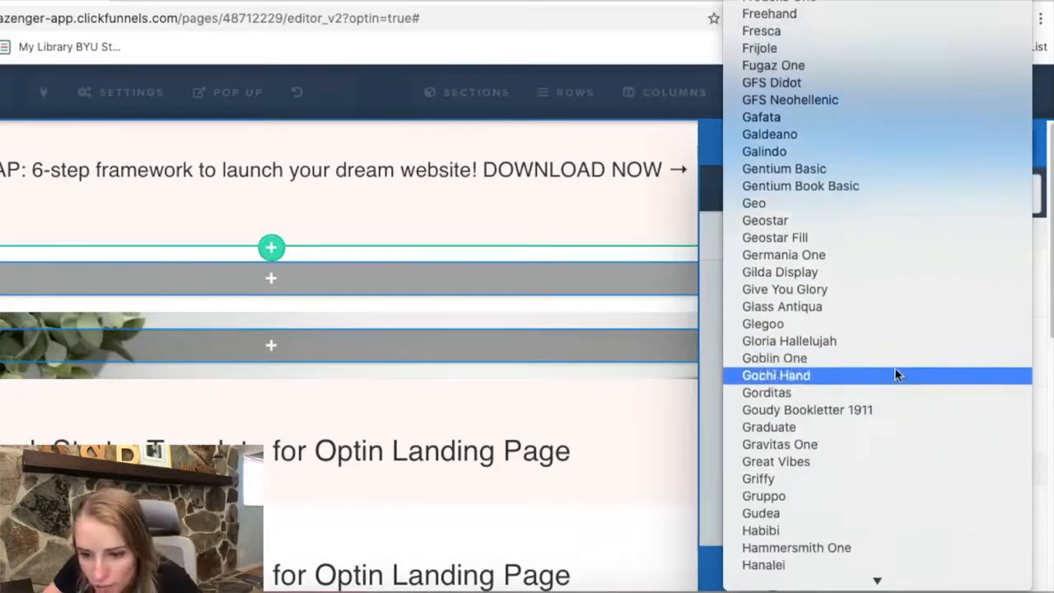
scroll(895, 372, up, 3)
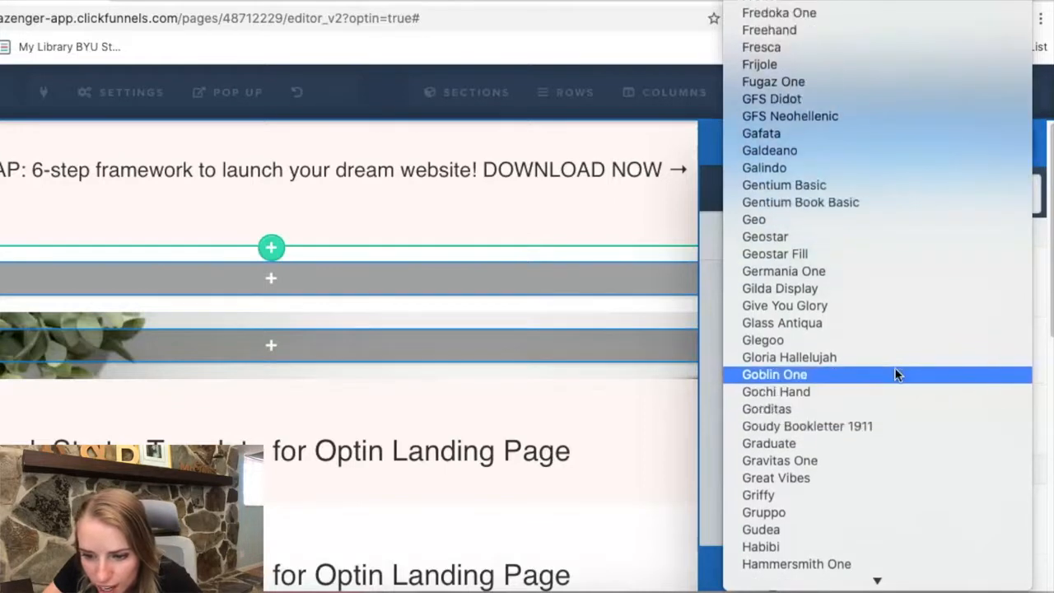
click(896, 372)
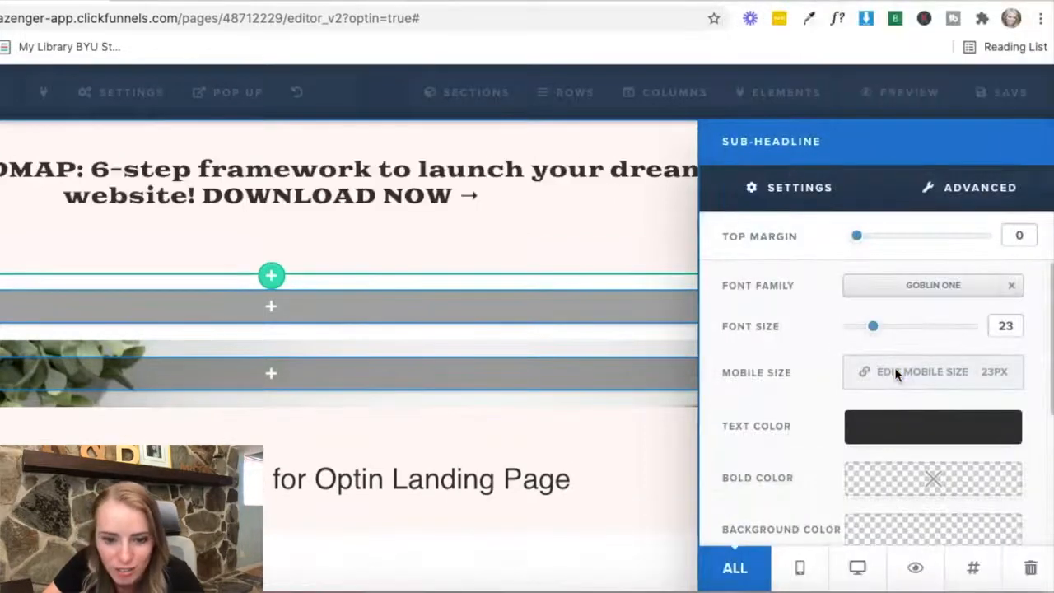
Step: Set the banner sub-headline's font family to Source Sans Pro and close its settings
click(934, 285)
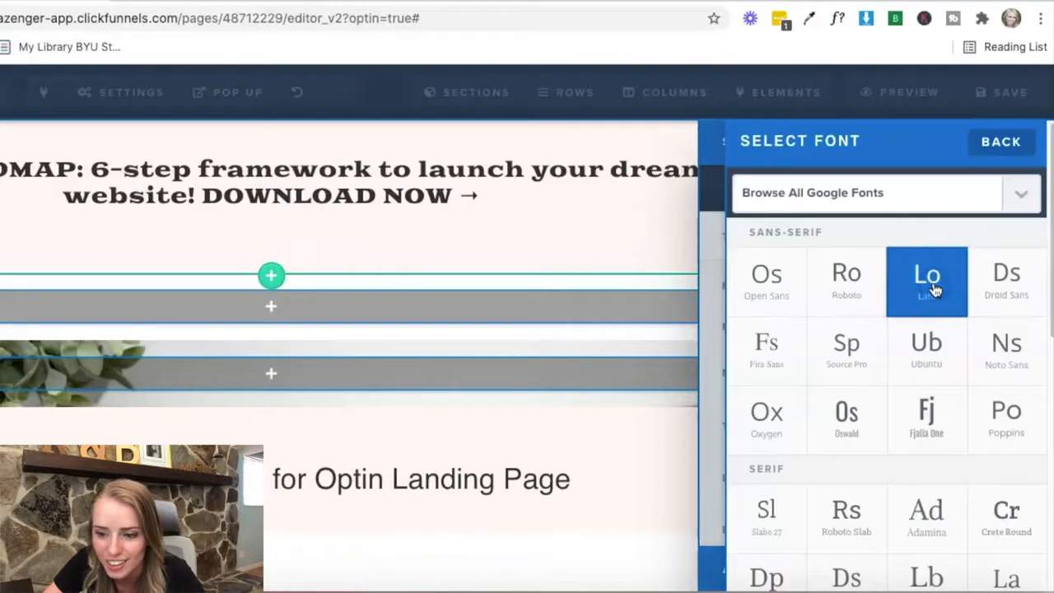
click(846, 348)
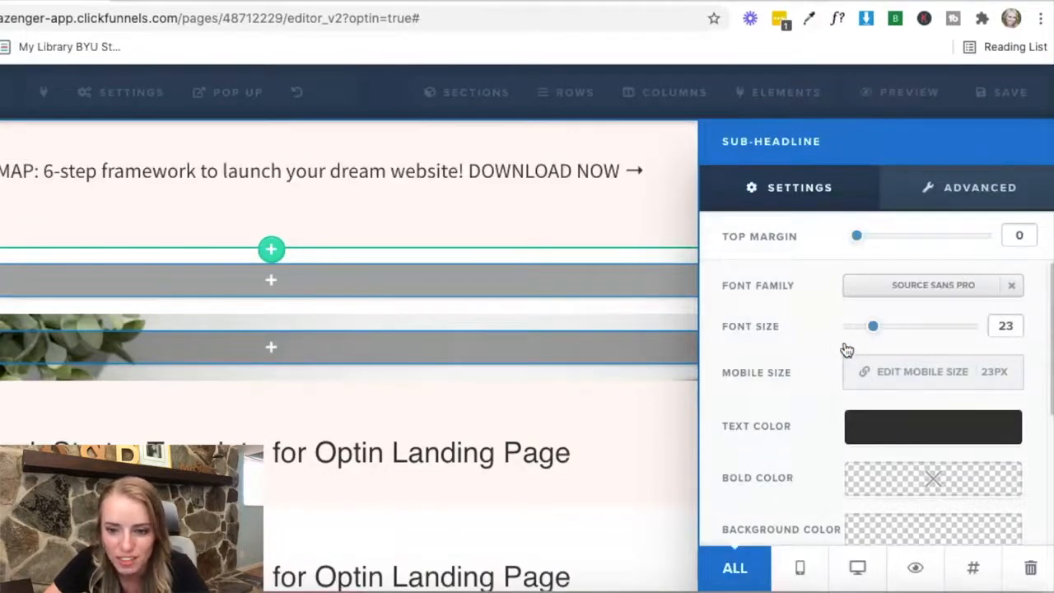
click(649, 228)
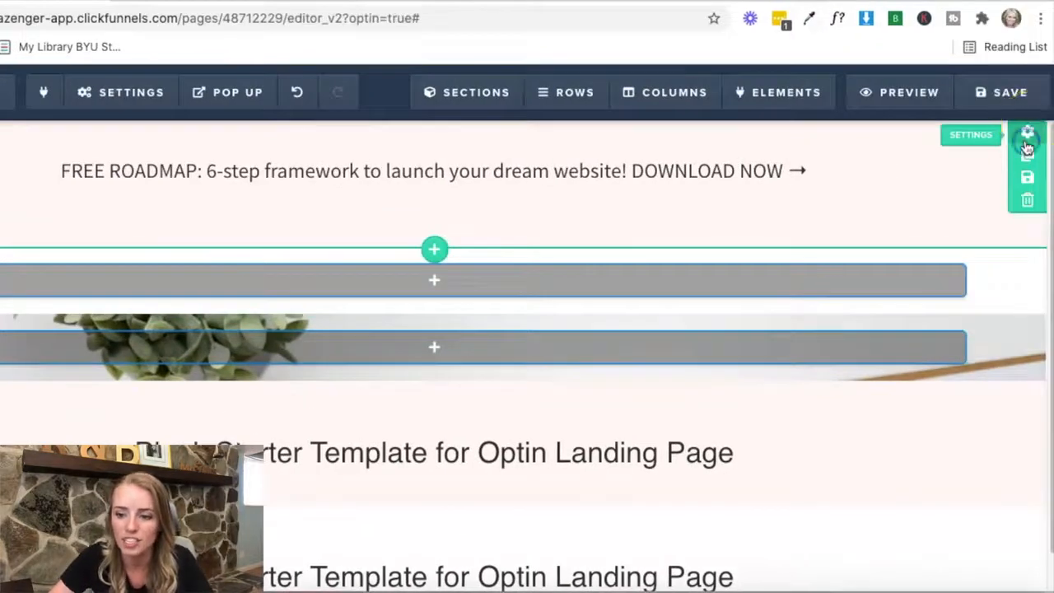
Step: Set the top and bottom padding of the pink banner section to 0
click(1026, 142)
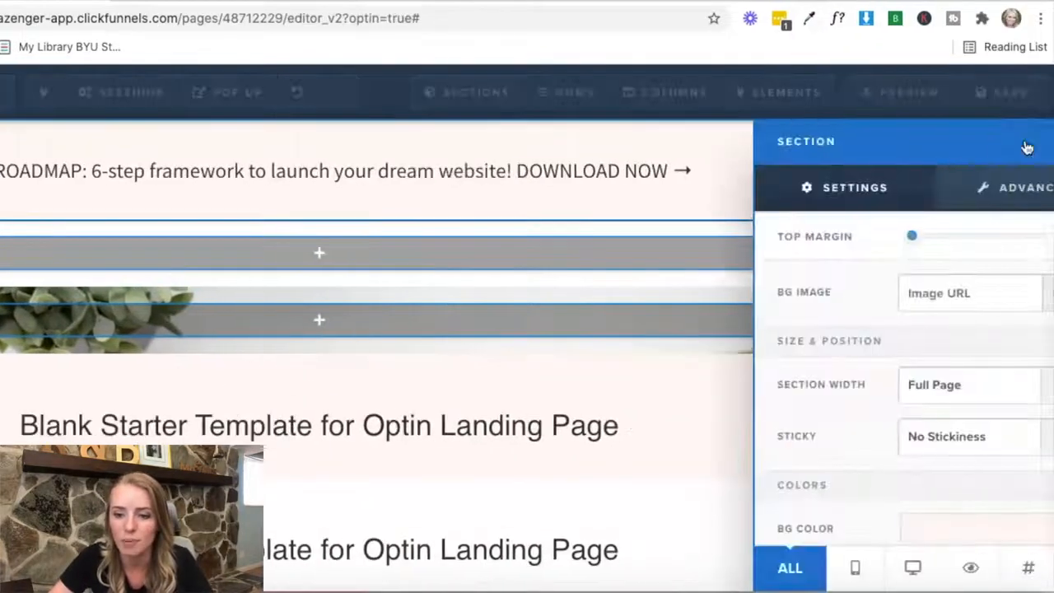
scroll(941, 291, down, 3)
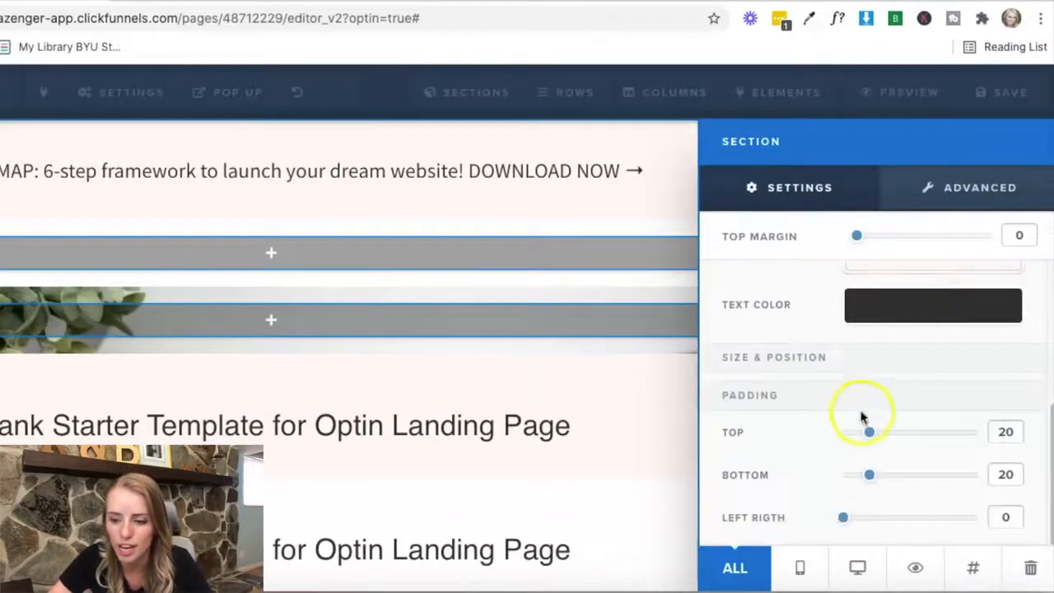
drag(870, 436, 834, 436)
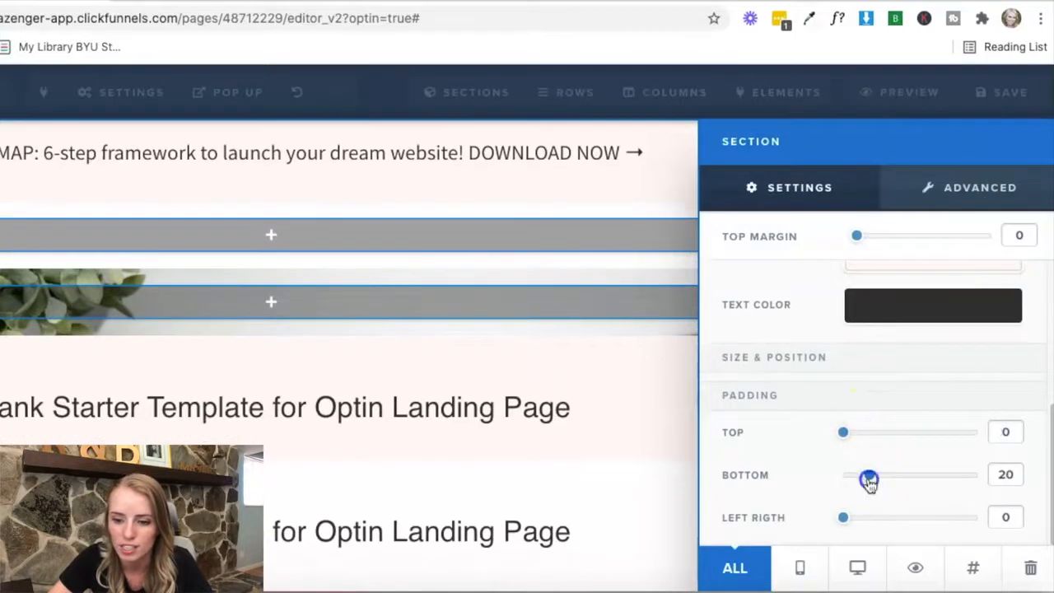
drag(868, 476, 828, 482)
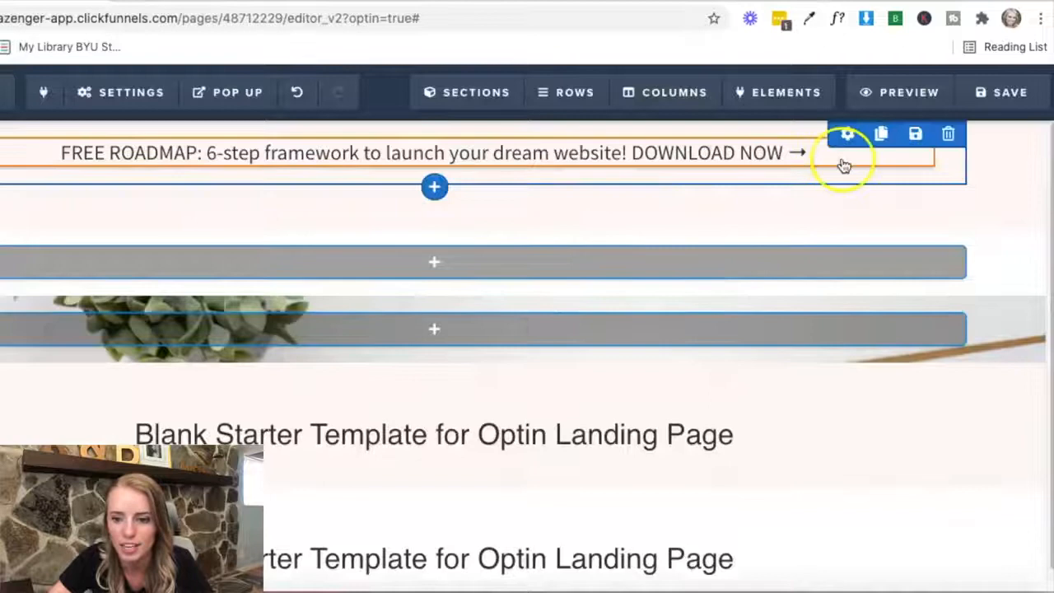
Step: Reduce the banner sub-headline's font size slightly and close its settings
click(851, 152)
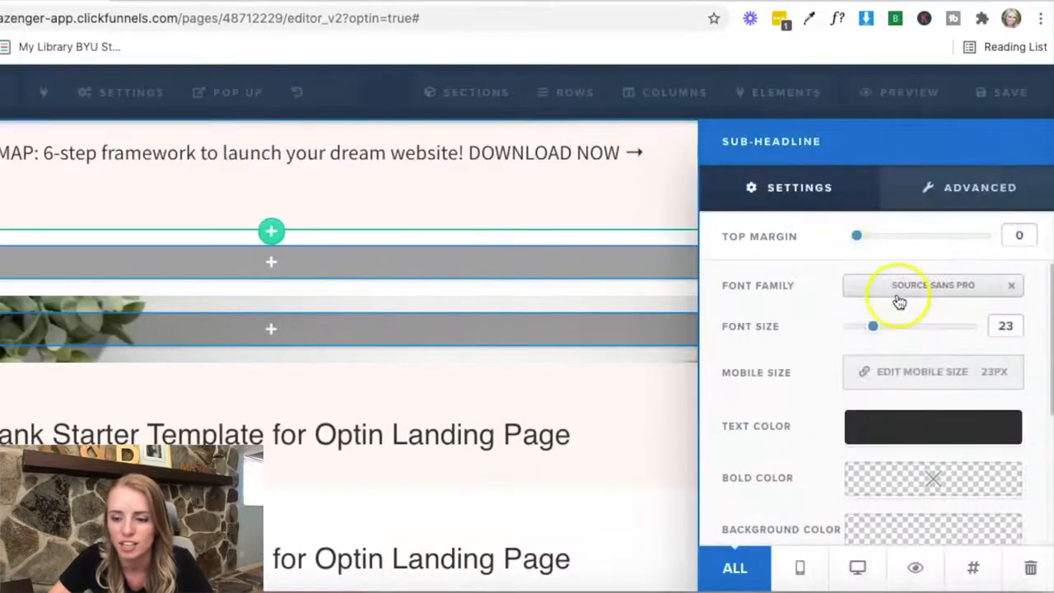
drag(869, 329, 863, 327)
click(638, 313)
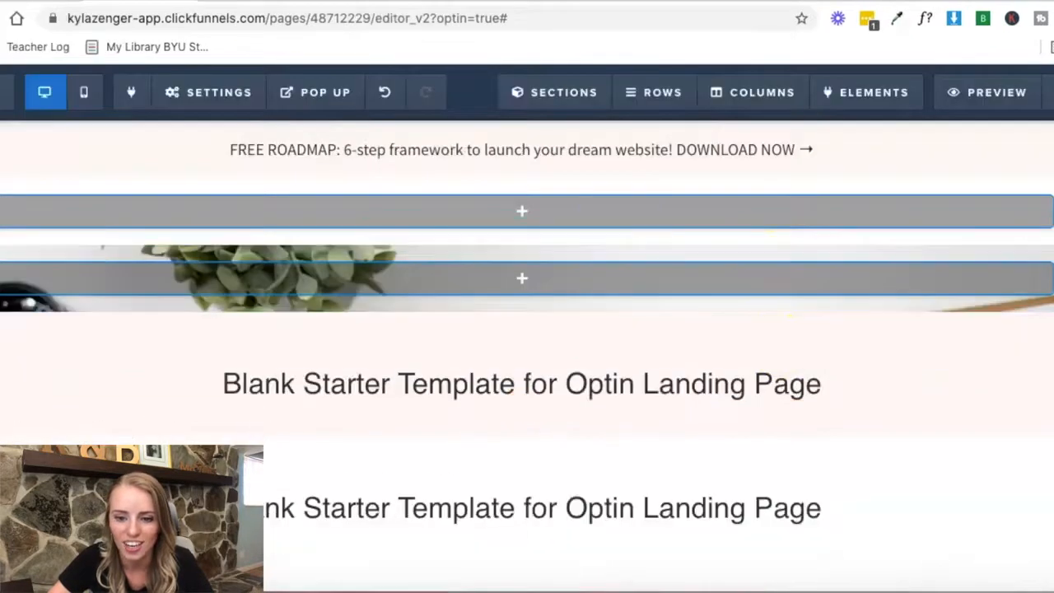
Step: Switch to the Bluchic site, exit the font detector and open the image downloader extension
click(246, 2)
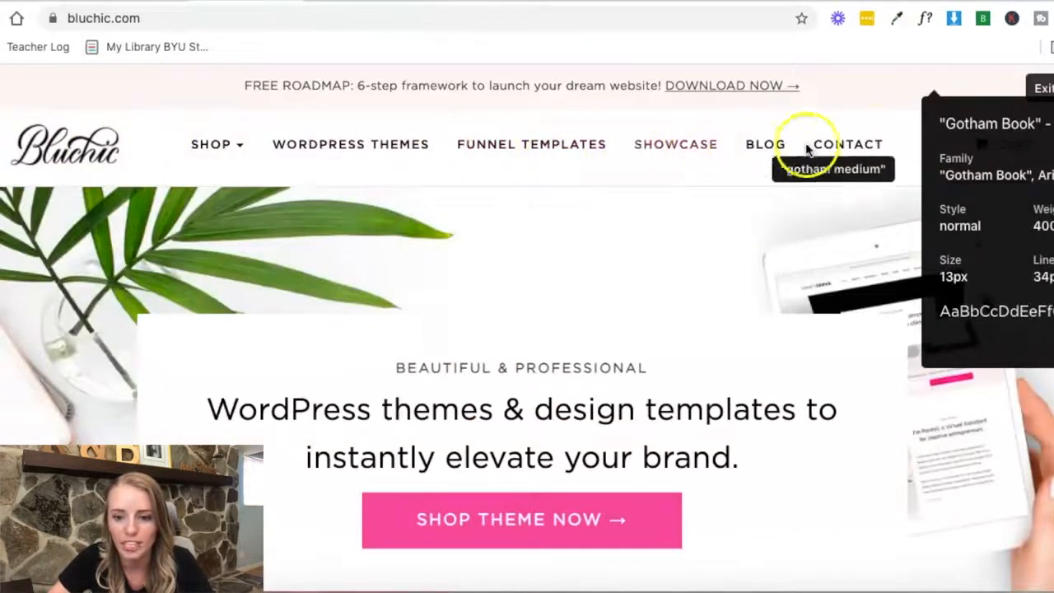
click(1042, 87)
click(952, 21)
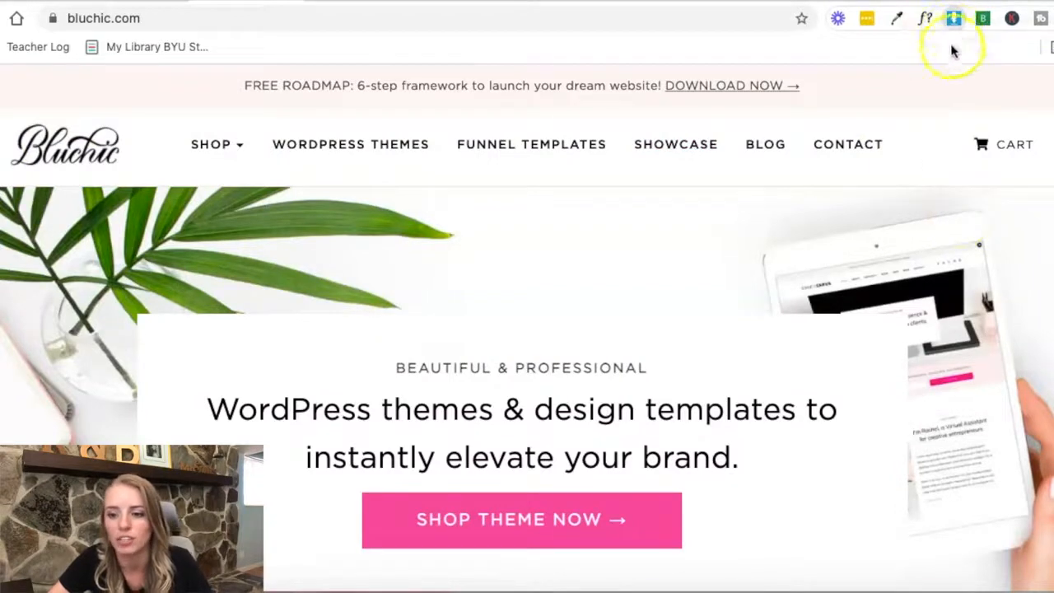
click(954, 20)
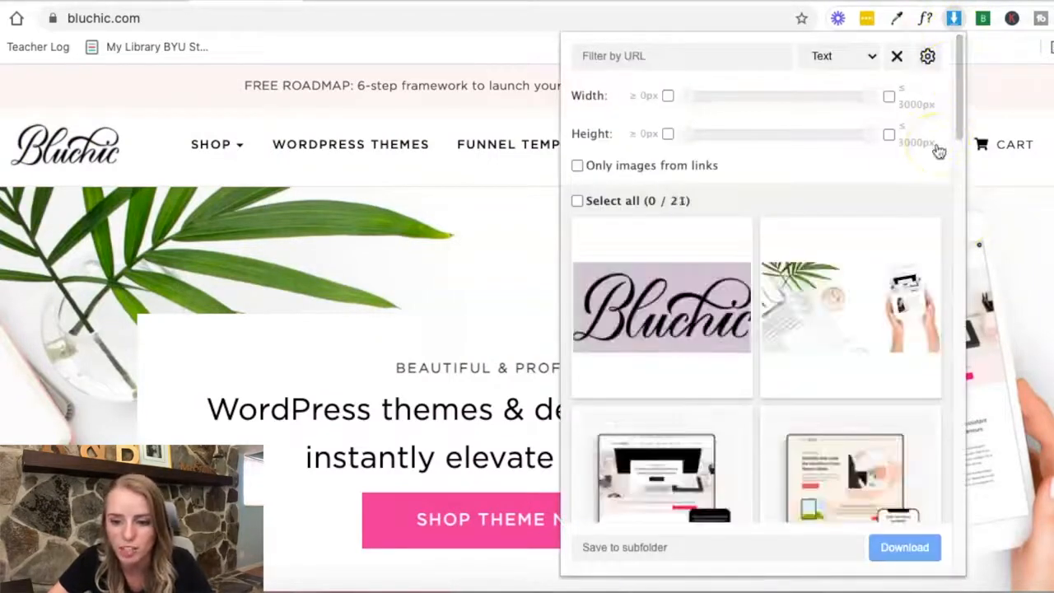
Step: Download the Bluchic logo from the page's image list and close the image downloader
mouse_move(851, 305)
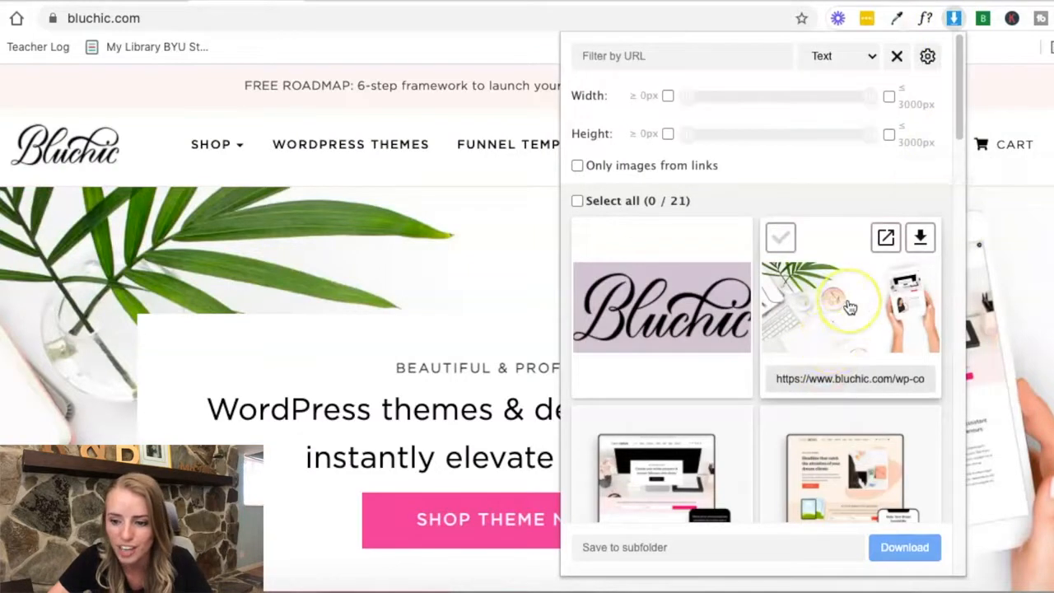
scroll(850, 304, down, 3)
scroll(850, 304, up, 3)
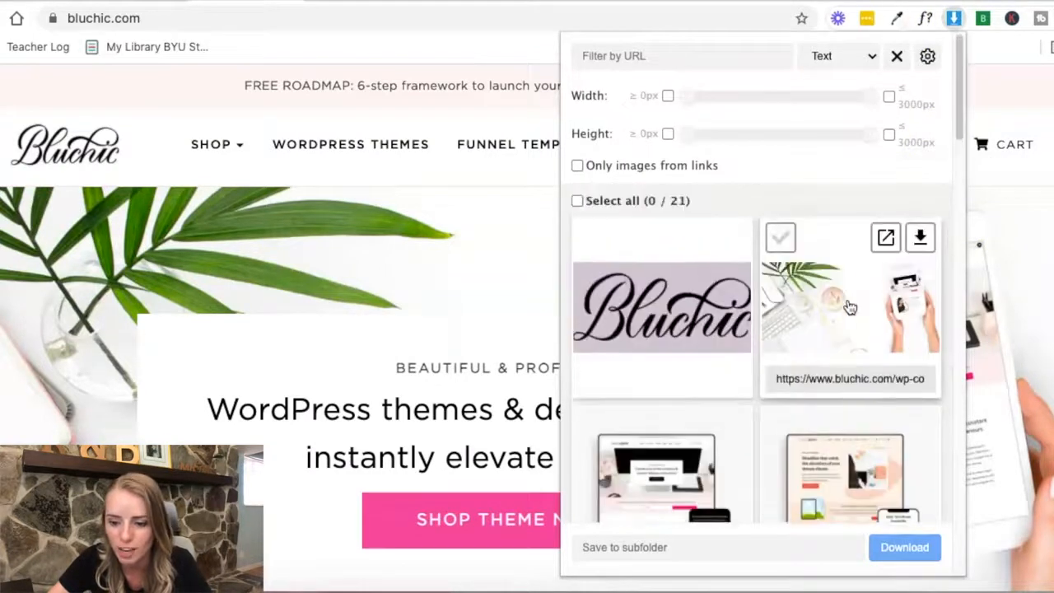
mouse_move(616, 326)
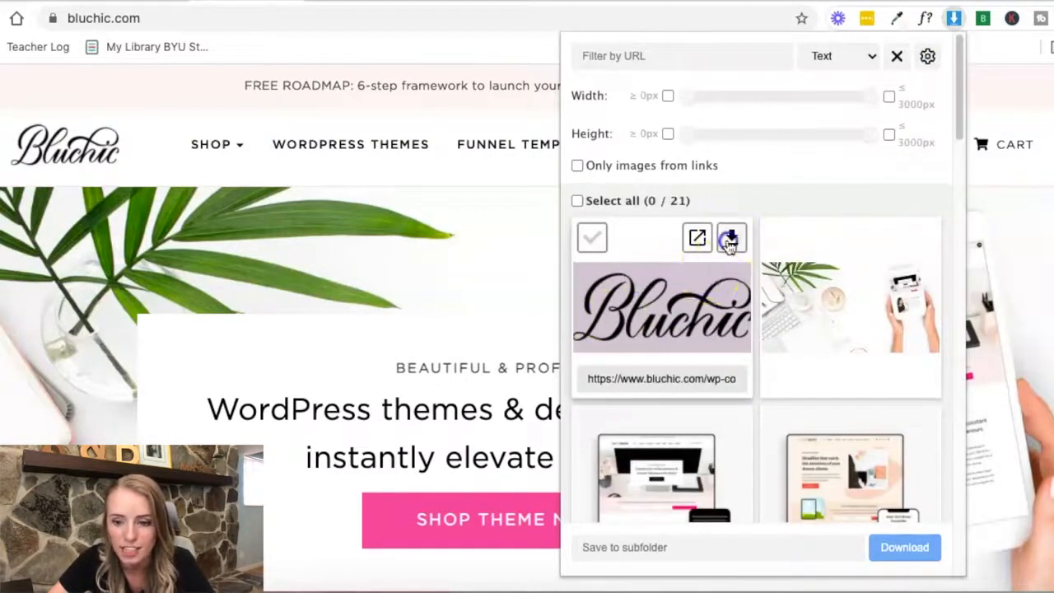
scroll(746, 294, down, 9)
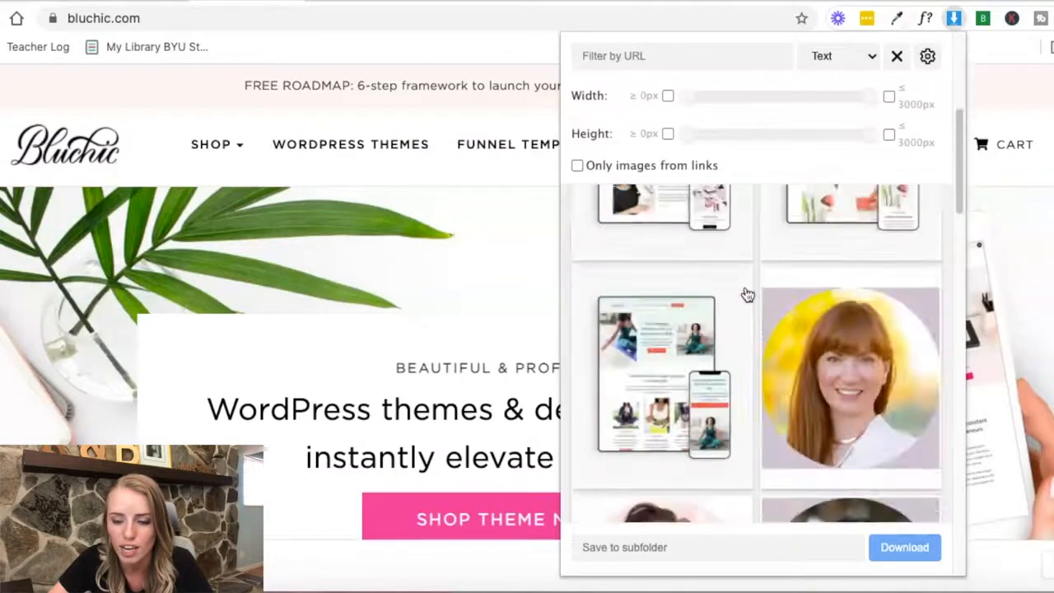
scroll(747, 295, up, 7)
scroll(747, 295, up, 2)
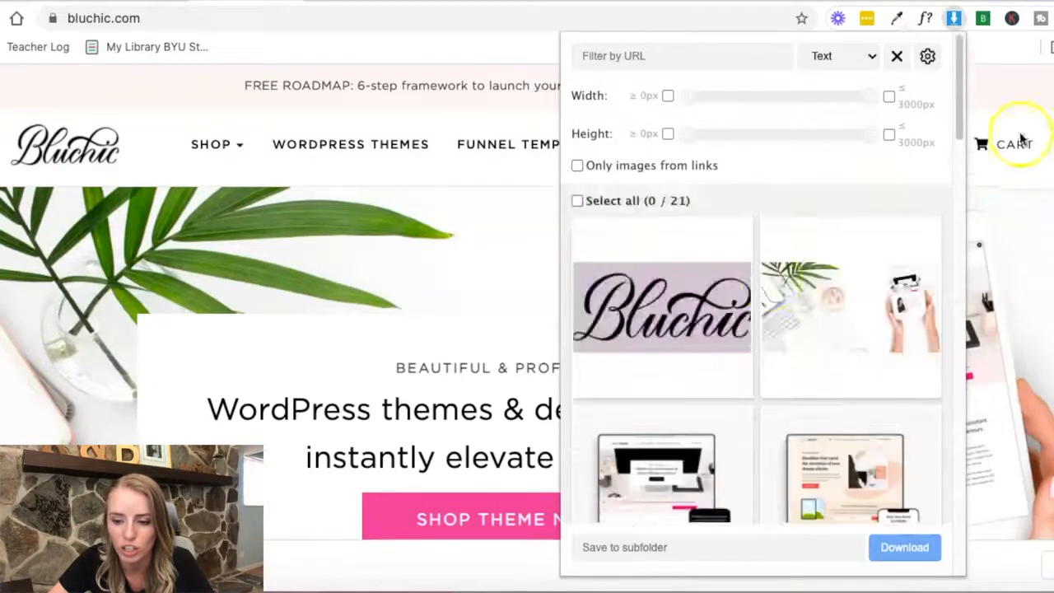
click(1012, 134)
Step: Return to the ClickFunnels editor and add a six-column row to the white section beneath the banner
click(113, 1)
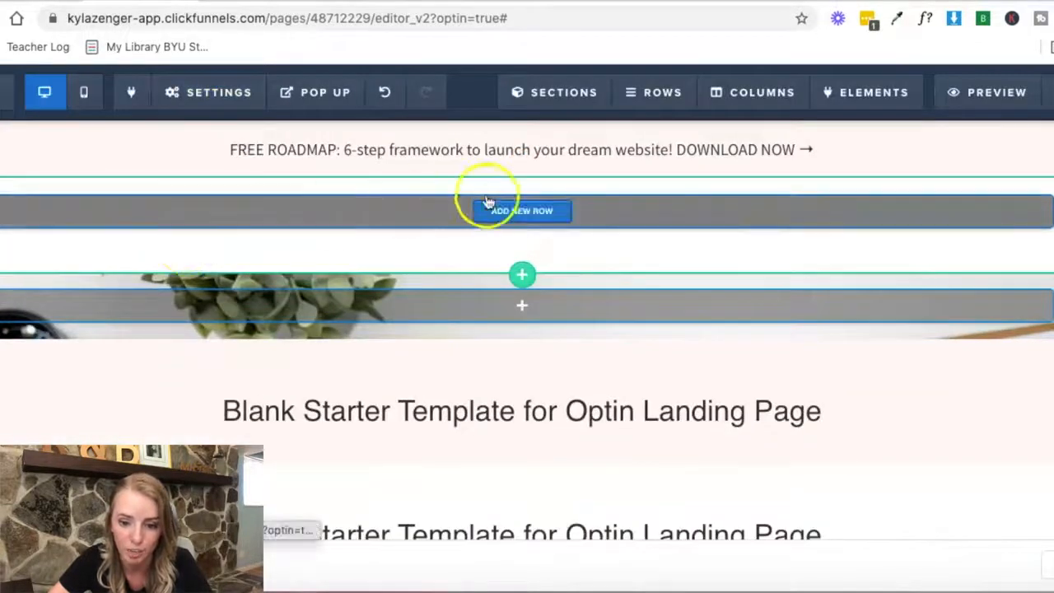
click(210, 3)
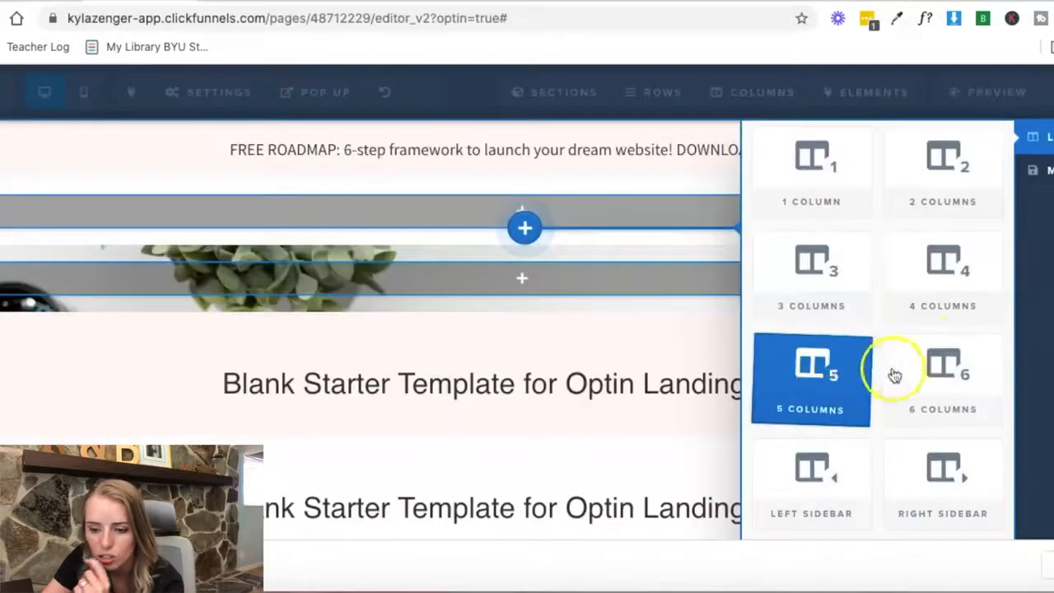
click(917, 367)
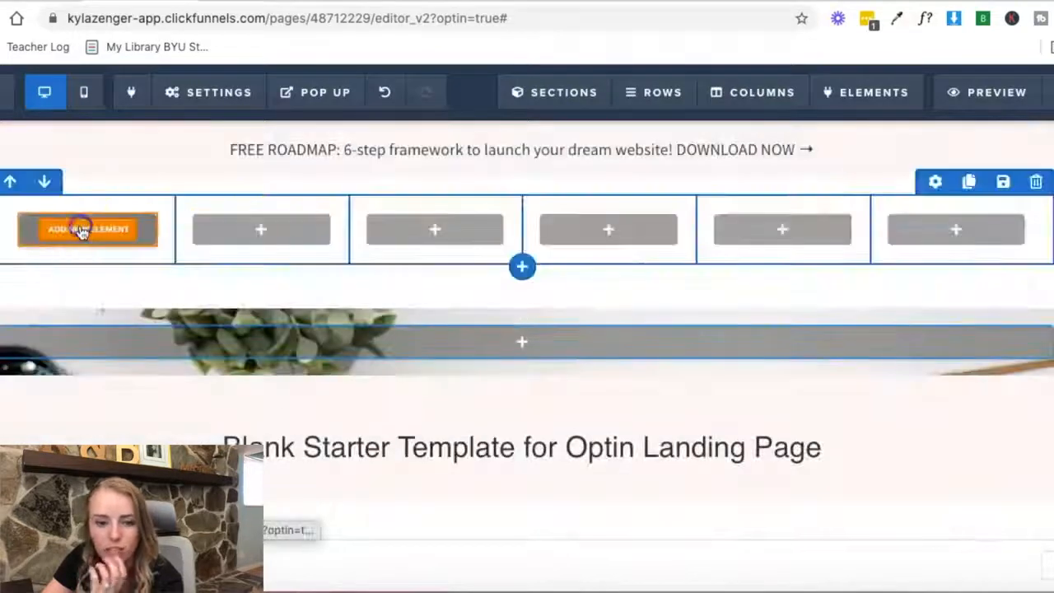
Step: Add an image element to the first column of the new row and set it to the downloaded Bluchic logo
click(90, 228)
scroll(841, 330, down, 4)
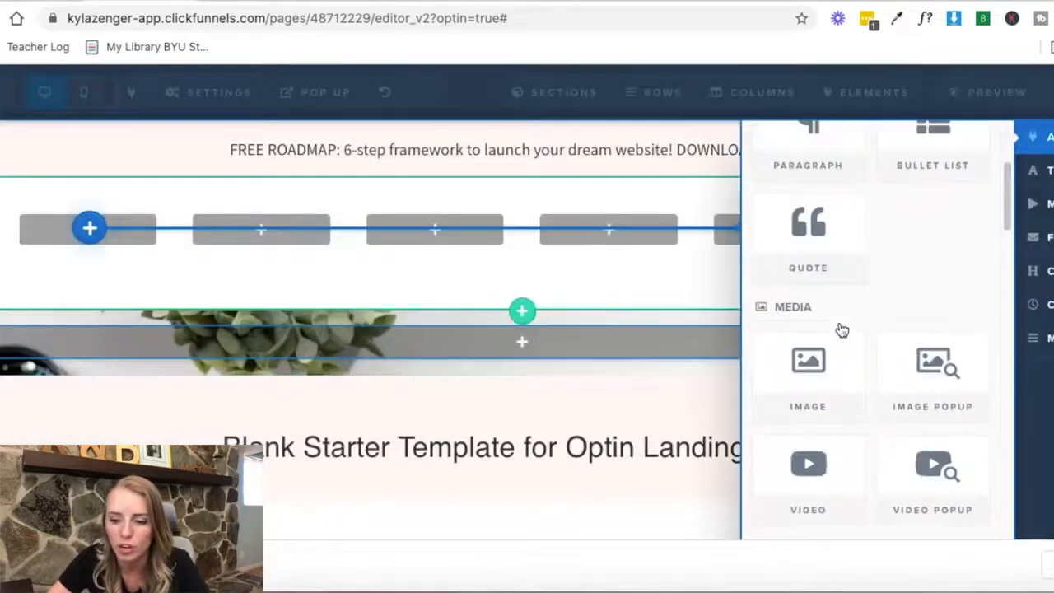
click(809, 264)
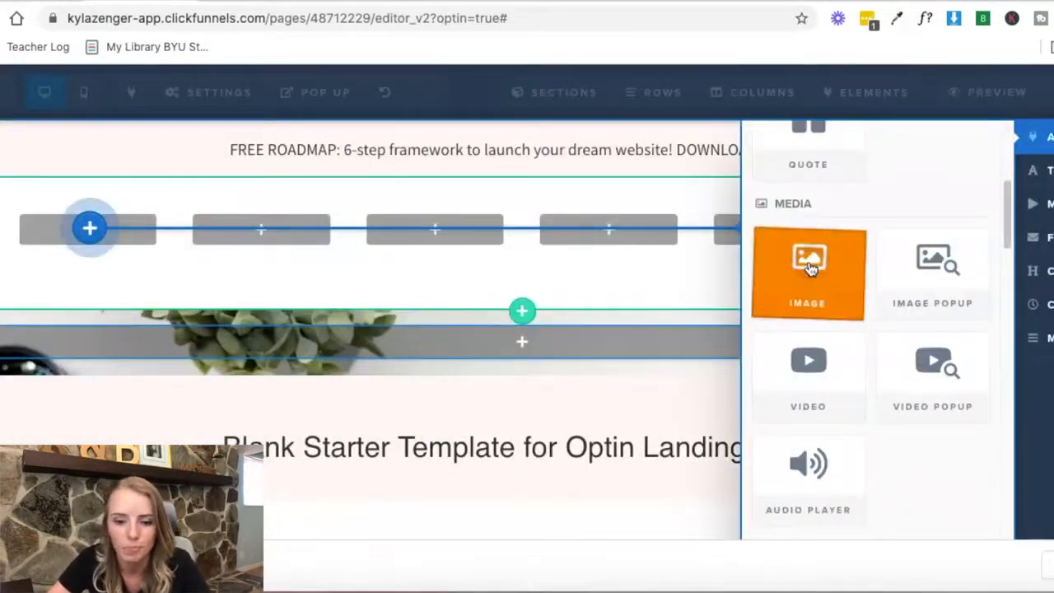
mouse_move(79, 238)
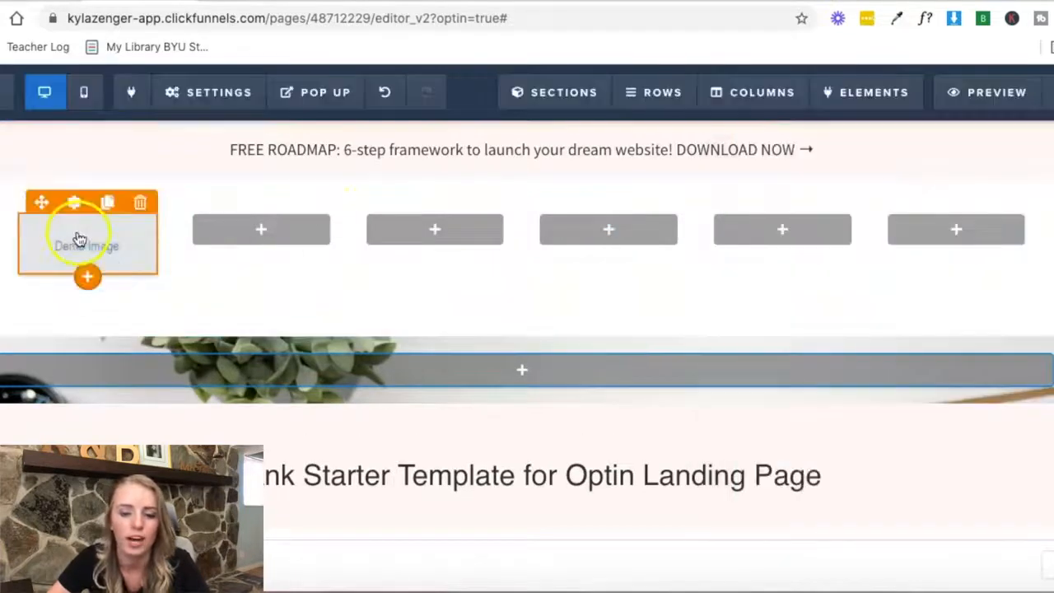
click(74, 206)
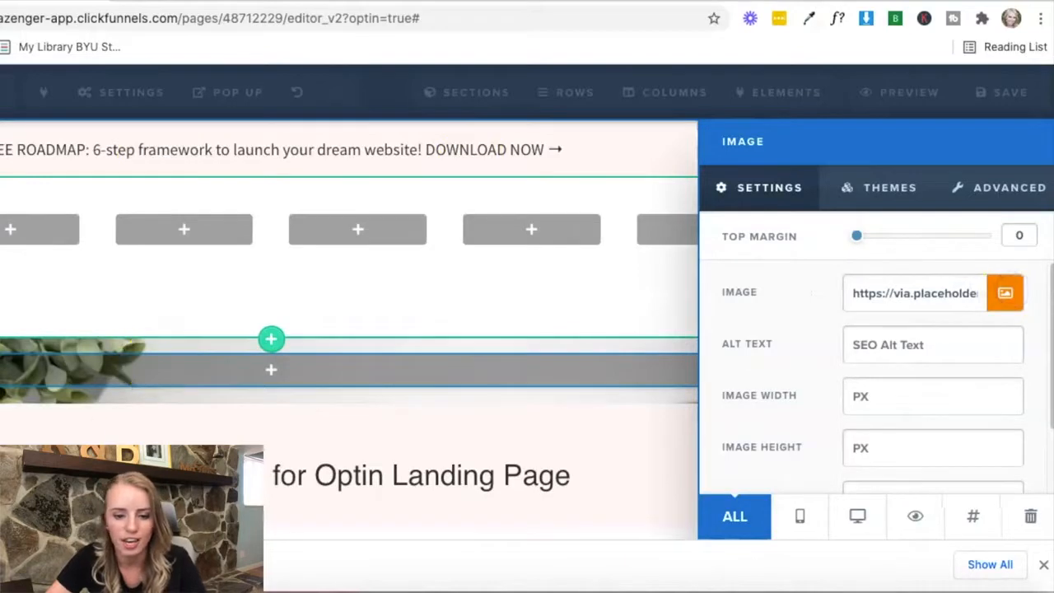
click(1006, 293)
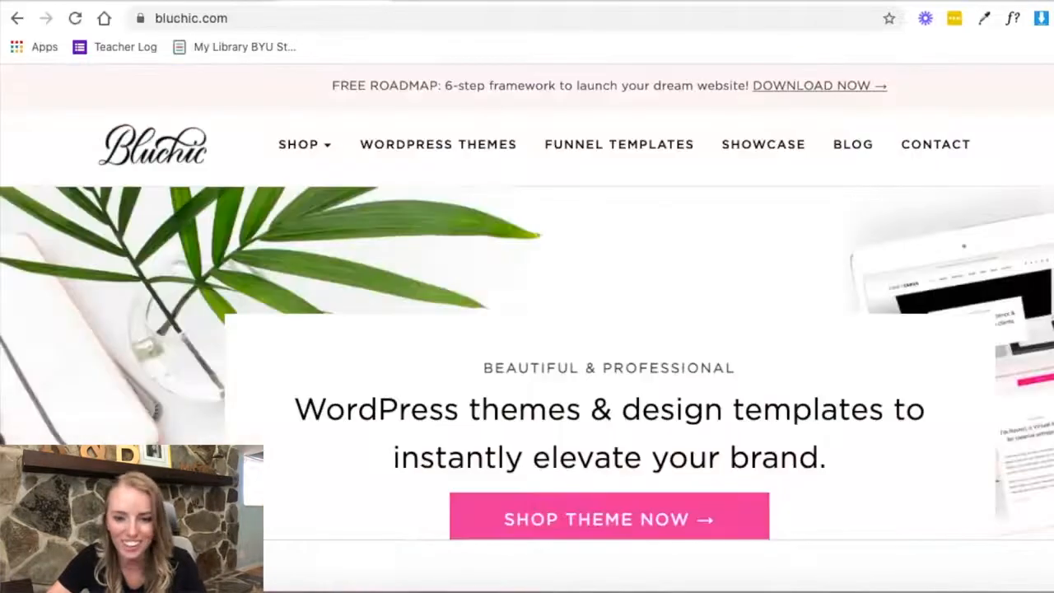
click(271, 1)
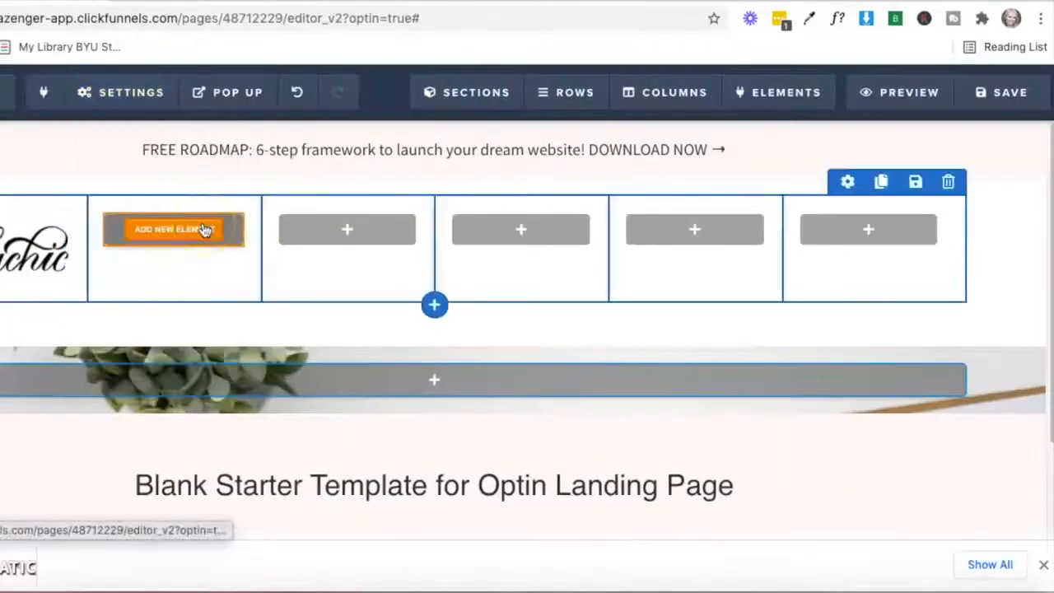
Step: Add a button element to the second column of the logo row and open its settings
click(206, 230)
scroll(839, 442, down, 7)
click(723, 368)
click(155, 200)
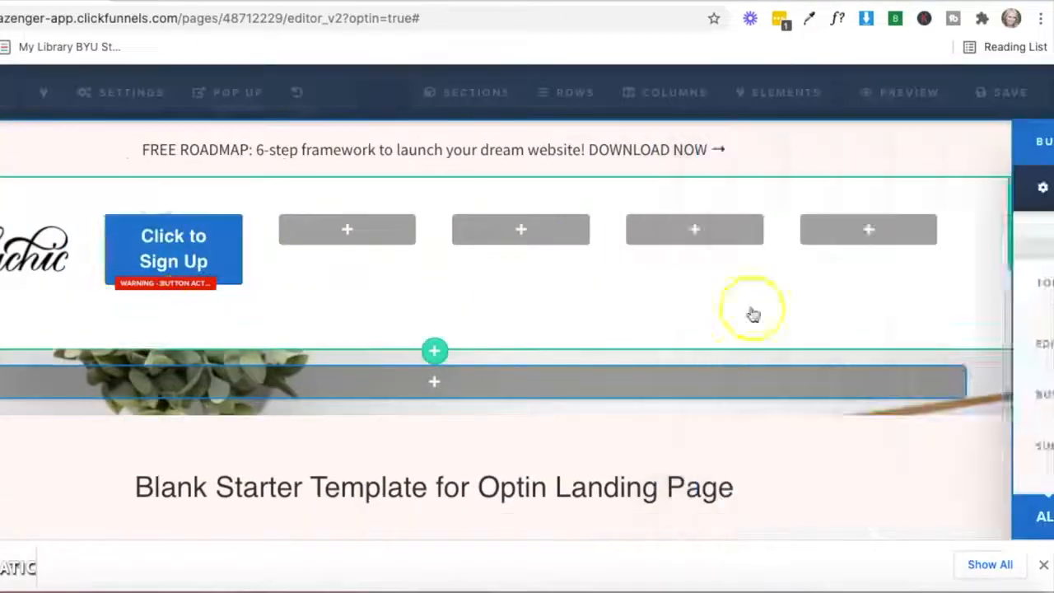
Step: Give the button in the second column a white background and black text
scroll(848, 371, down, 10)
click(858, 446)
click(840, 258)
click(832, 449)
click(874, 413)
click(794, 306)
click(828, 401)
scroll(875, 375, up, 10)
scroll(876, 375, down, 2)
Step: Set the button's font to Source Sans Pro and its text to "Shop"
click(906, 328)
click(860, 345)
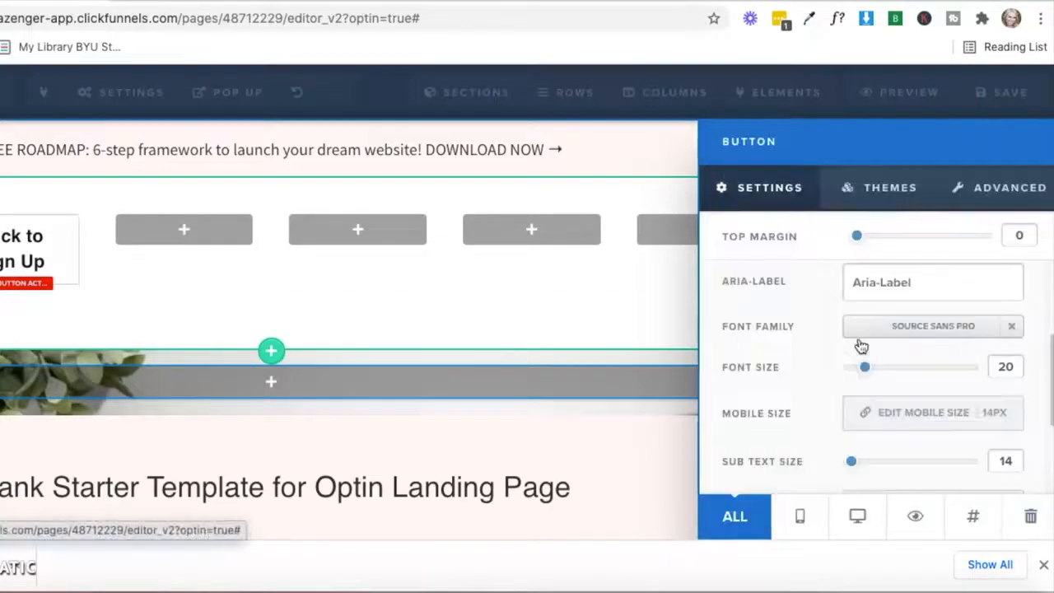
click(828, 416)
scroll(828, 412, up, 3)
drag(952, 351, 827, 346)
text(Shop)
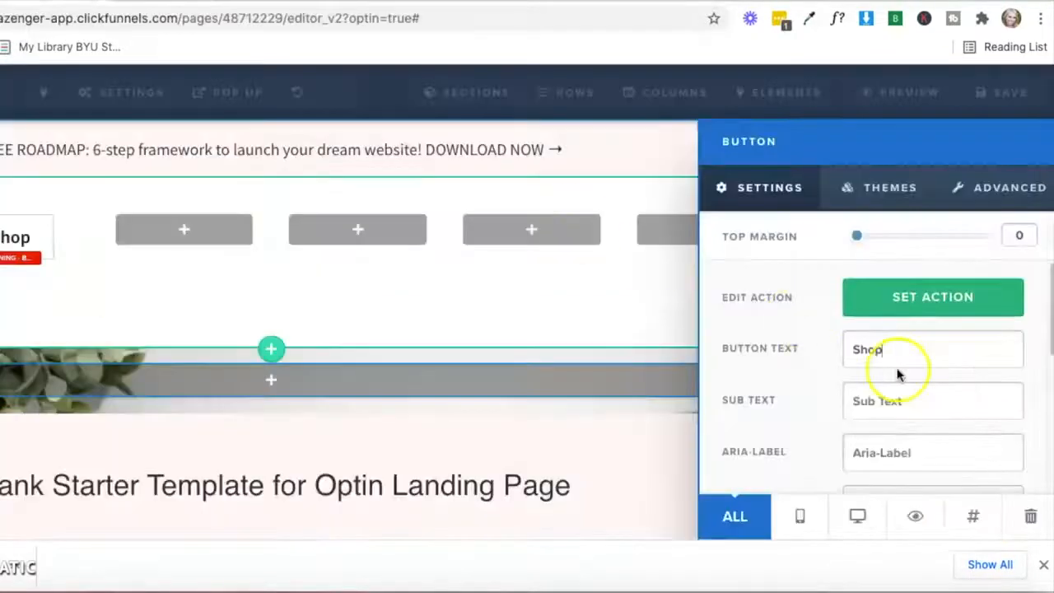
Step: Check the navigation font on the Bluchic site and set the Shop button's font to Oswald
scroll(915, 359, down, 2)
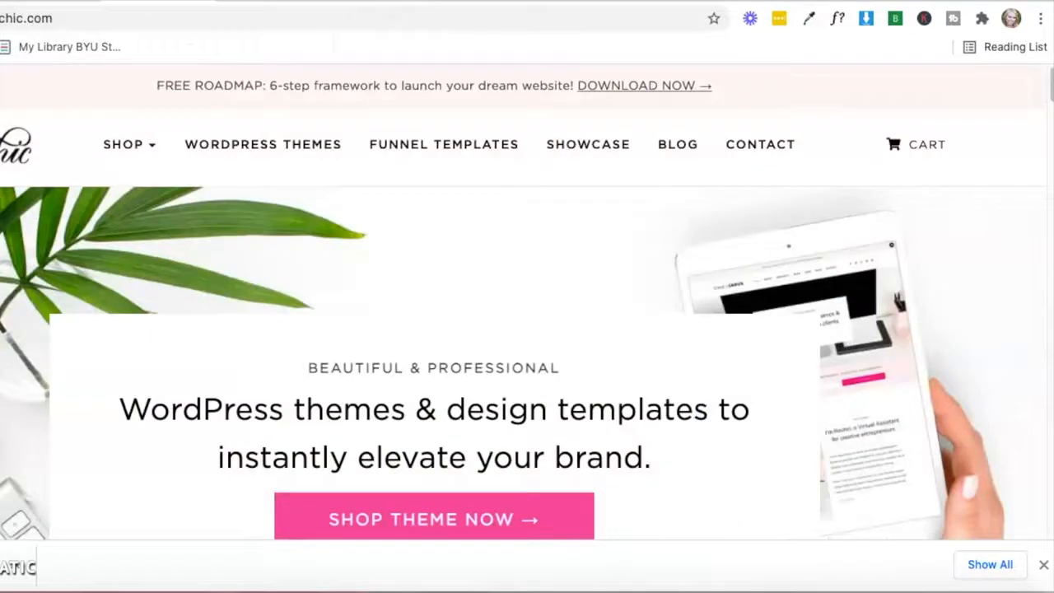
click(838, 19)
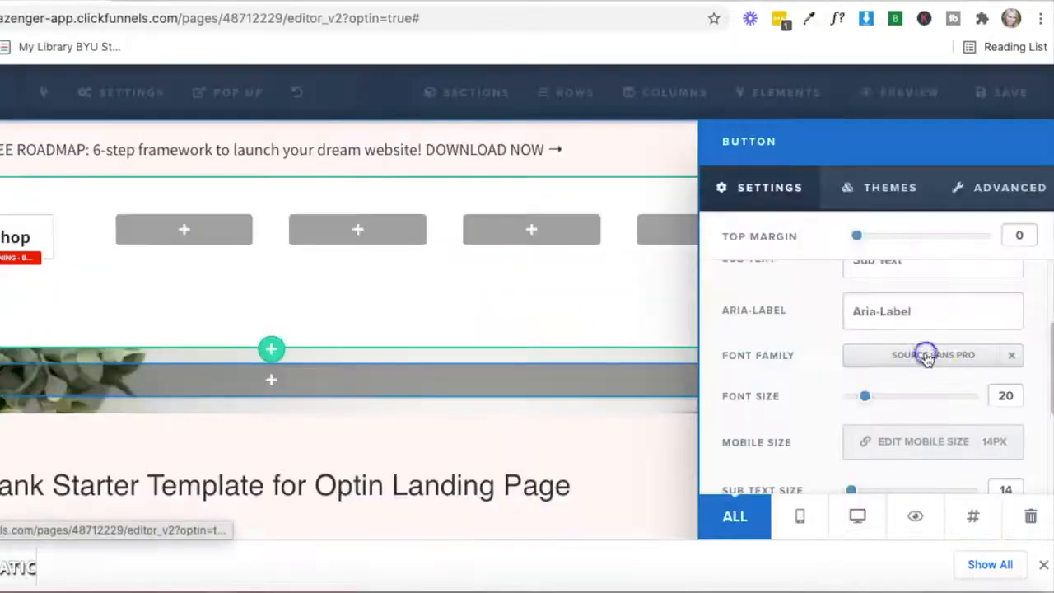
click(925, 356)
click(847, 400)
scroll(829, 400, down, 3)
click(618, 317)
Step: Clone the Shop button into the third column and set the copy's text to "Wordpress Themes"
click(192, 207)
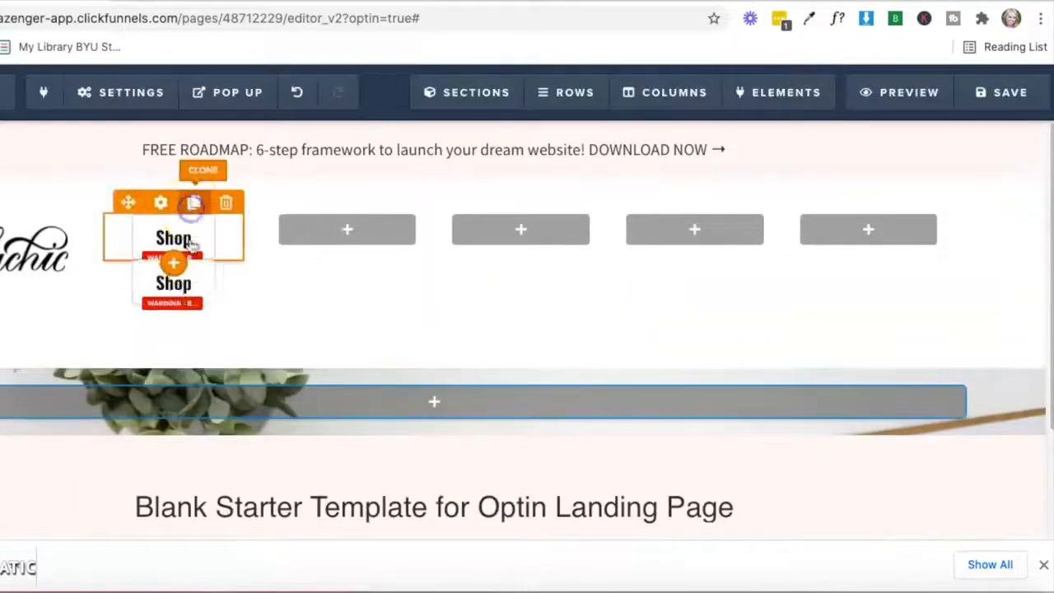
click(423, 303)
drag(129, 248, 344, 230)
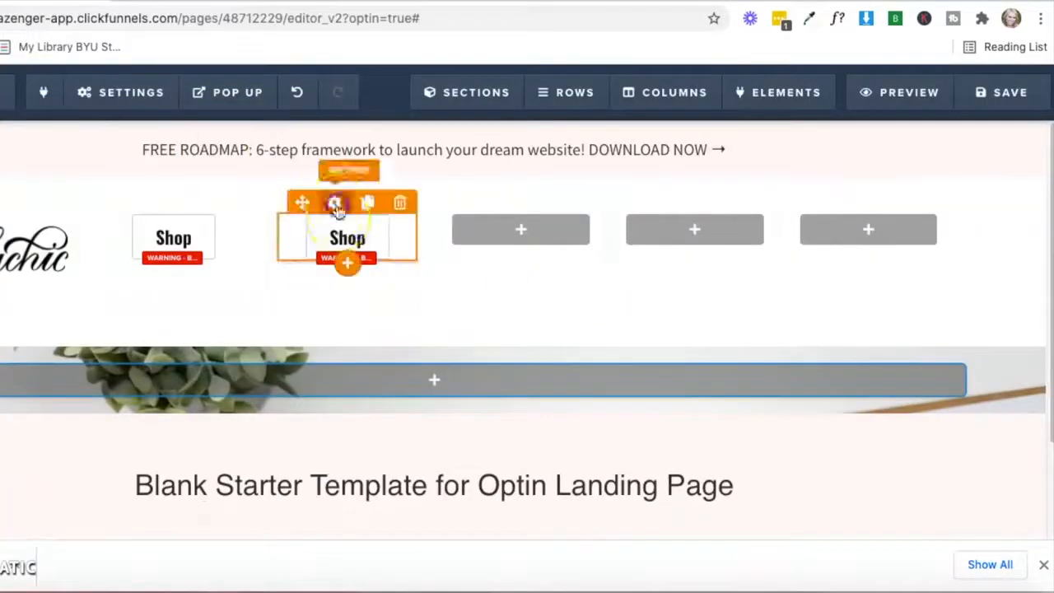
click(337, 203)
text(Wordpress Themes)
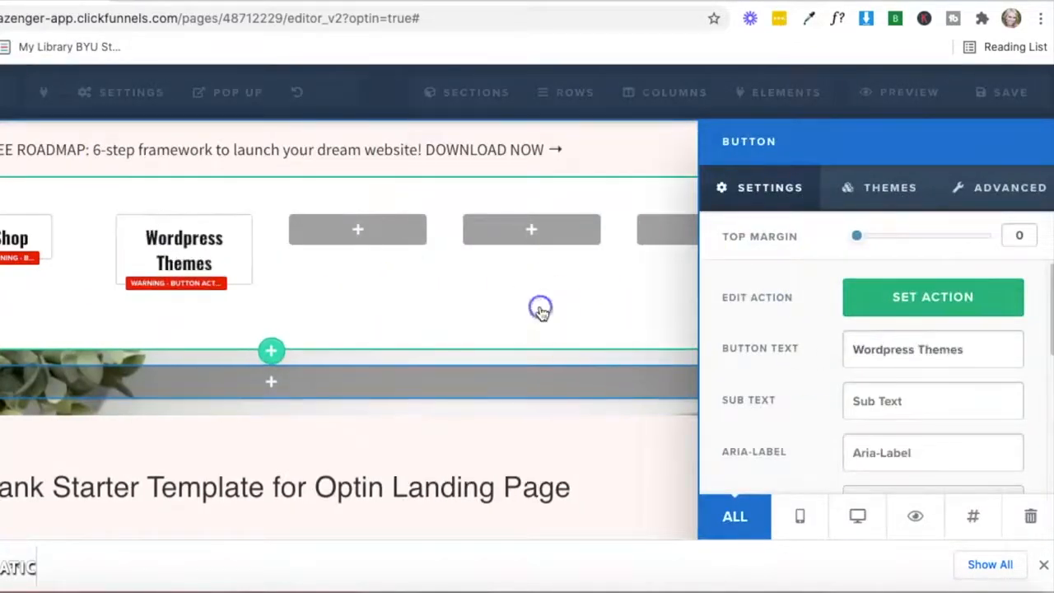
click(541, 309)
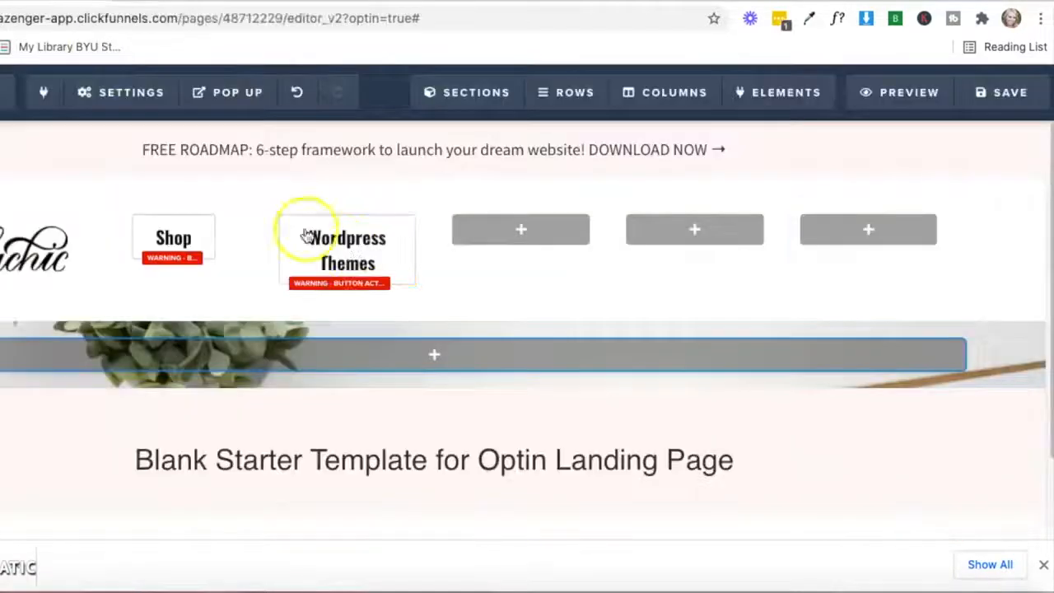
Step: Increase the font size of the Wordpress Themes button
click(307, 236)
mouse_move(868, 452)
mouse_down()
mouse_move(852, 447)
mouse_move(879, 451)
mouse_up()
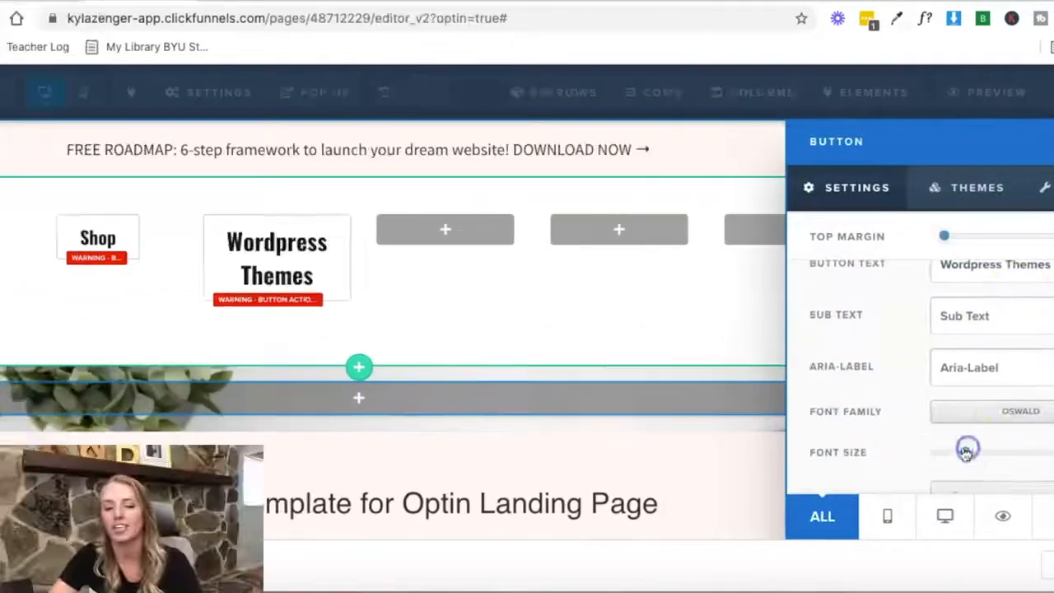
click(406, 277)
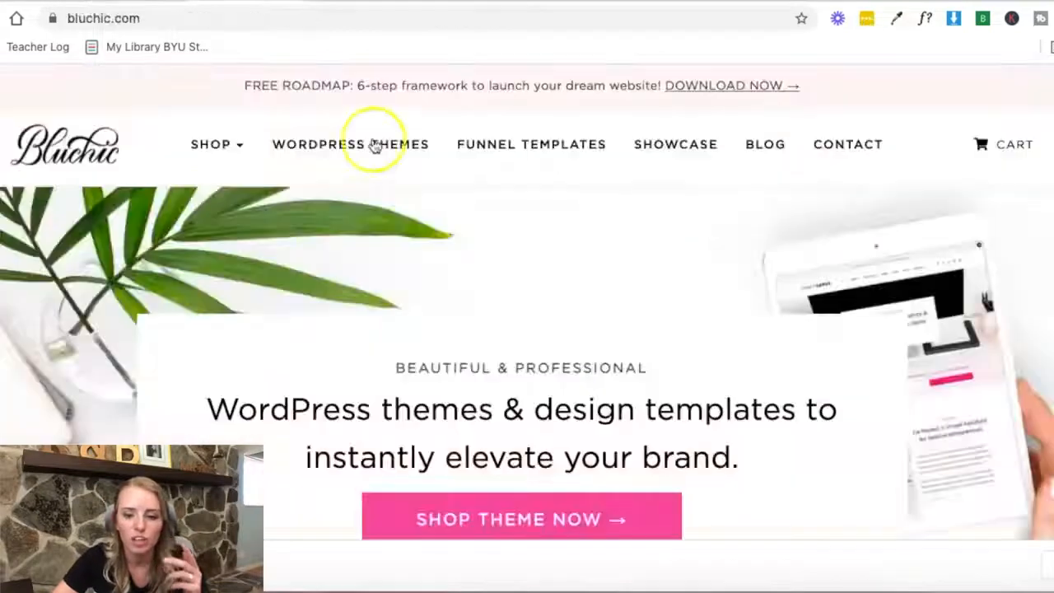
Step: Compare the Bluchic site's navigation links with the logo row in the ClickFunnels editor
mouse_move(236, 160)
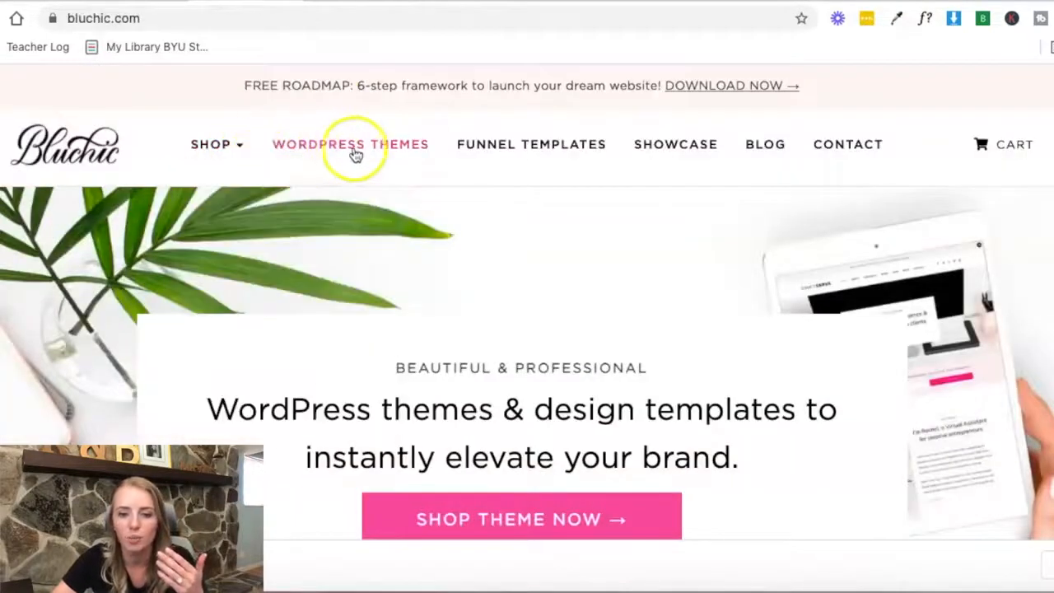
click(164, 1)
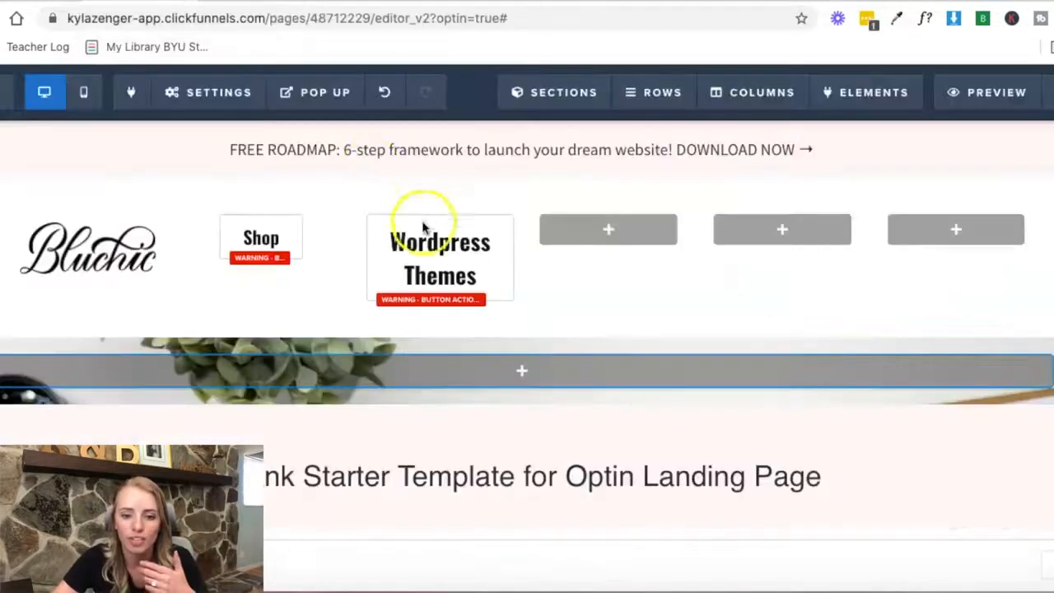
mouse_move(428, 263)
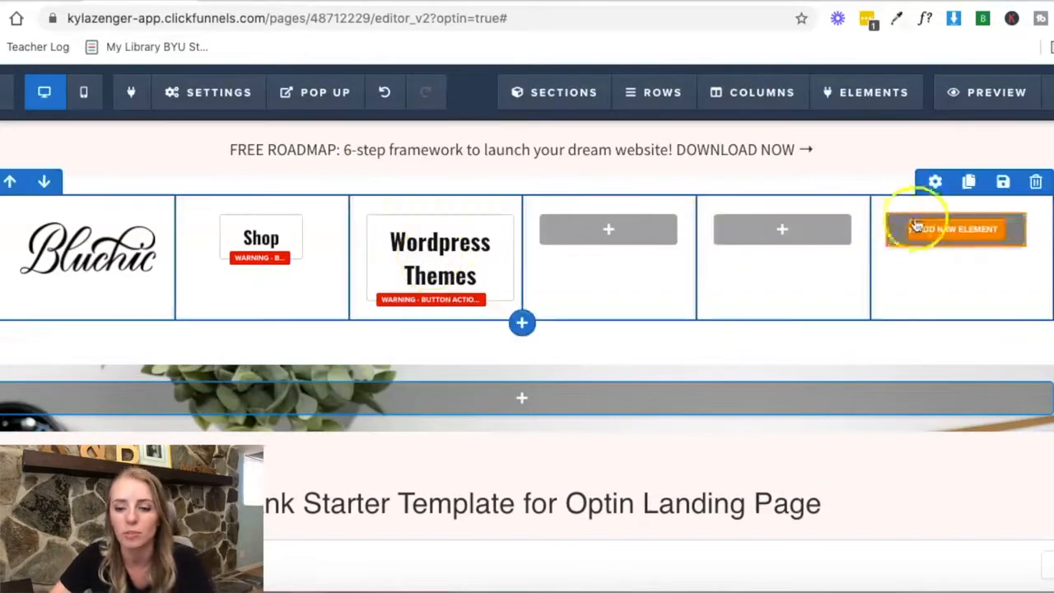
mouse_move(492, 224)
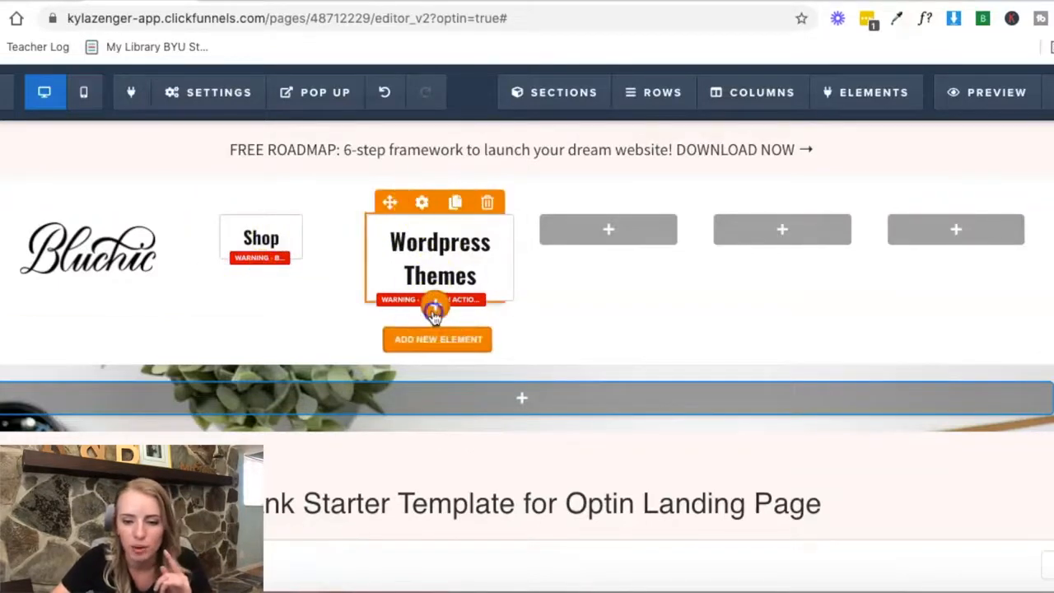
Step: Add a sub-headline element beneath the Wordpress Themes button and set its text to "Wordpress Themes"
click(434, 311)
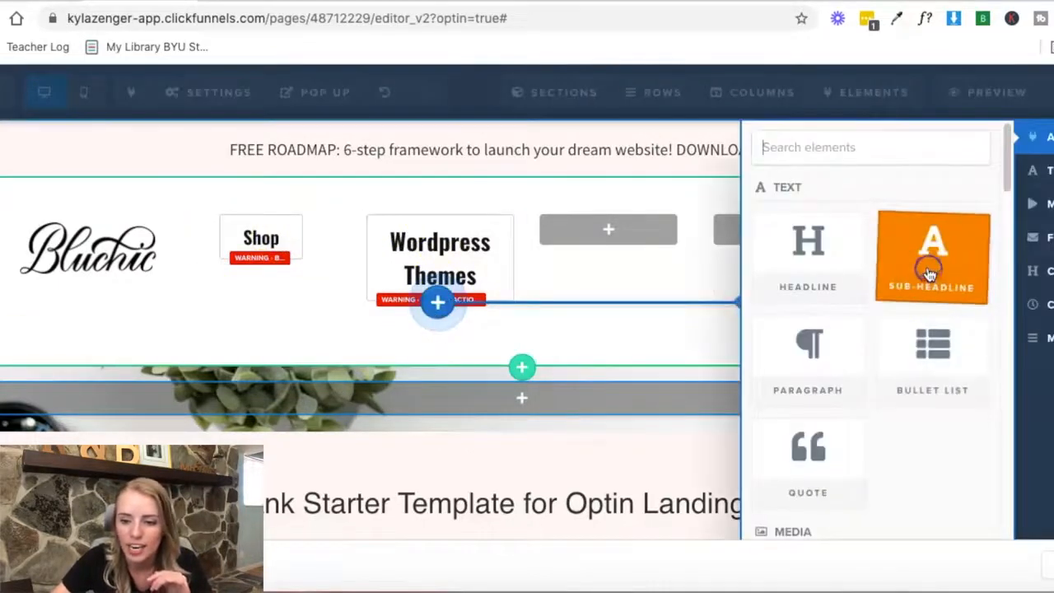
click(929, 274)
click(454, 384)
drag(454, 384, 375, 336)
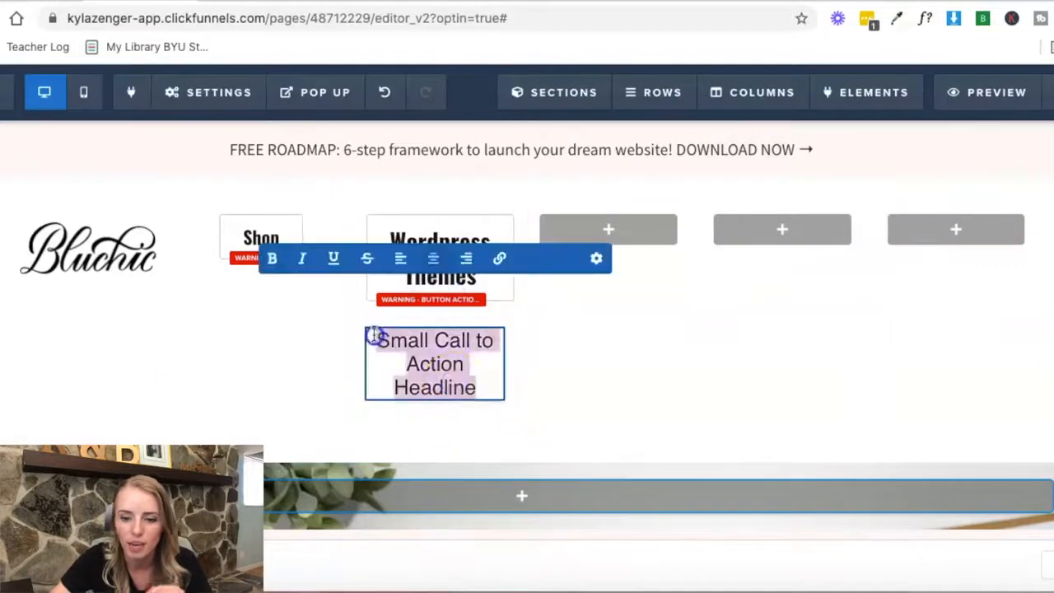
text(Wordpress Themes)
key(BackSpace)
key(BackSpace)
text(ss Themes)
click(353, 229)
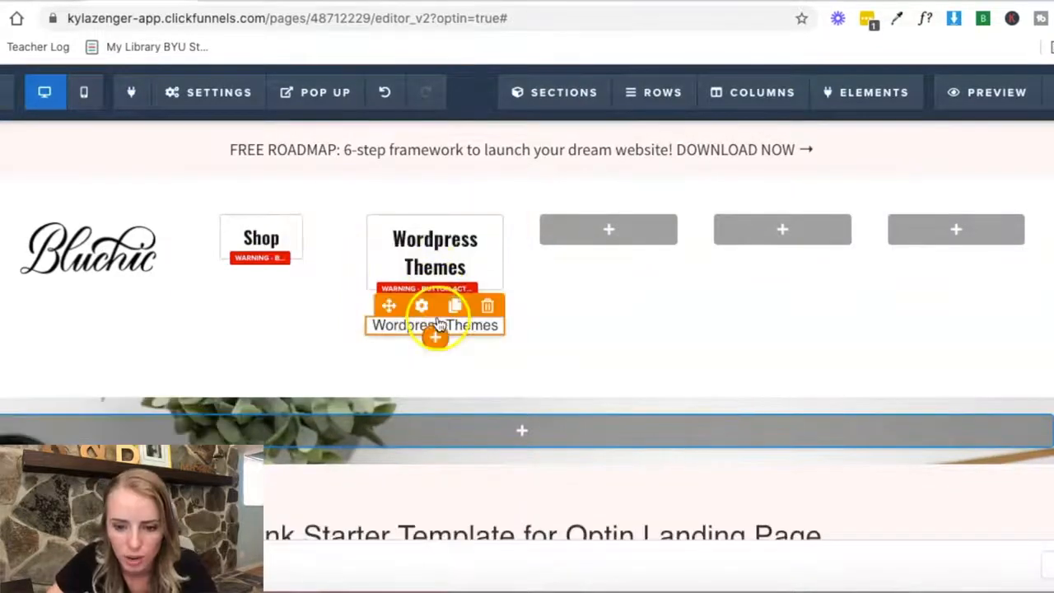
Step: Move the new sub-headline above the Wordpress Themes button and delete the button
drag(395, 308, 390, 223)
click(486, 242)
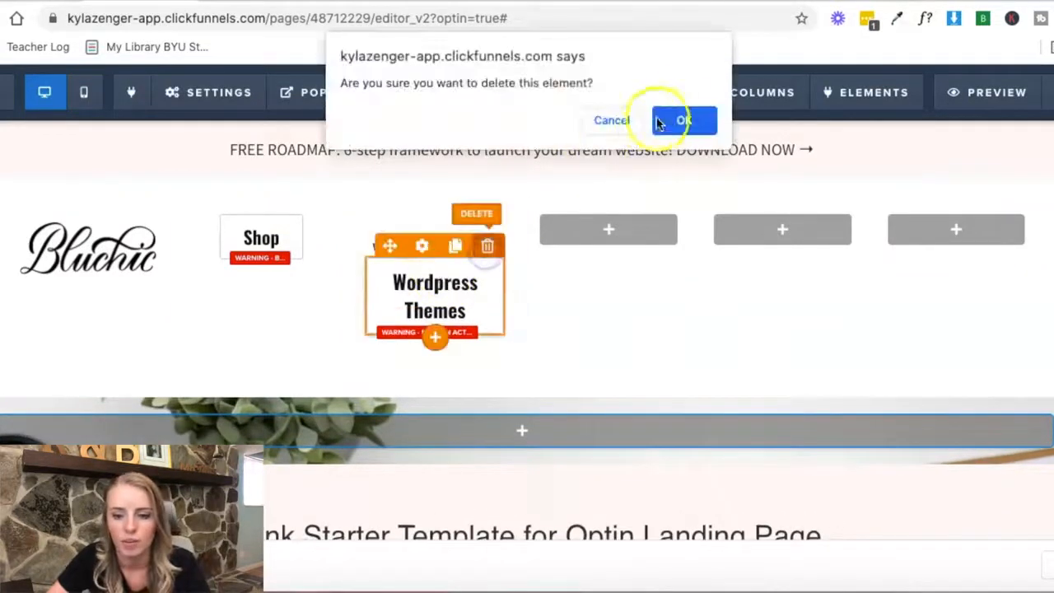
click(683, 120)
Step: Set the Wordpress Themes sub-headline's font to Noto Sans, keeping its size at 16
click(413, 256)
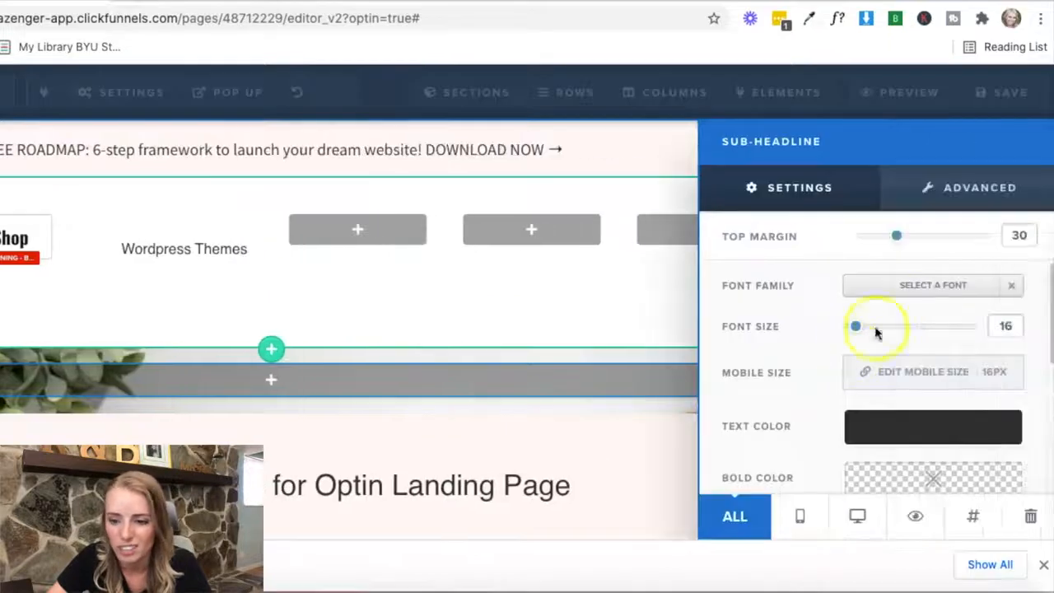
click(918, 286)
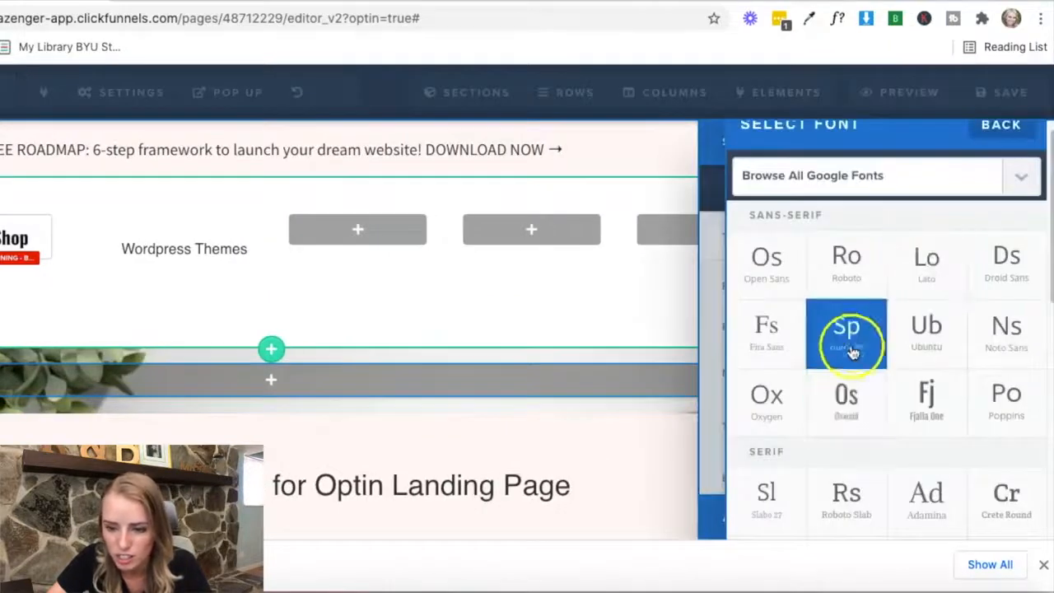
click(1003, 326)
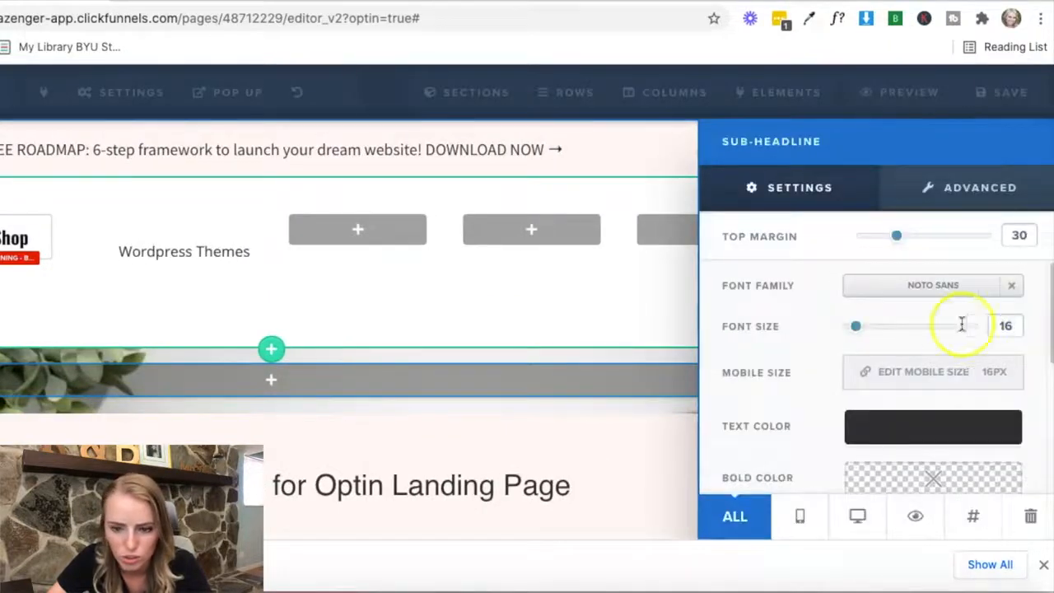
drag(852, 329, 851, 326)
Step: Check the link color on the Bluchic site and set the sub-headline's text color to #111111
click(873, 425)
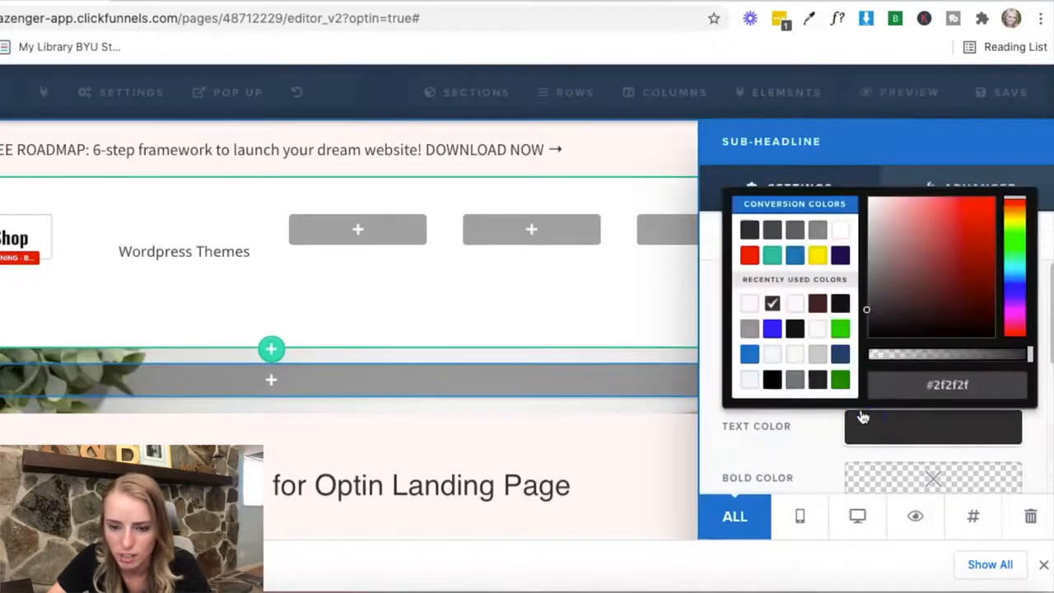
click(218, 1)
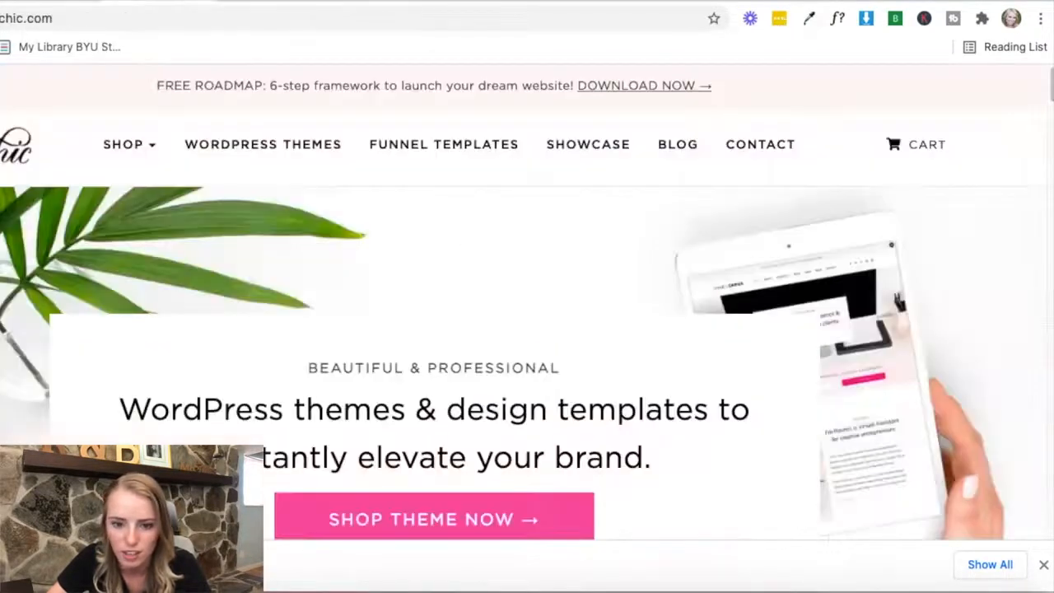
click(82, 1)
click(793, 335)
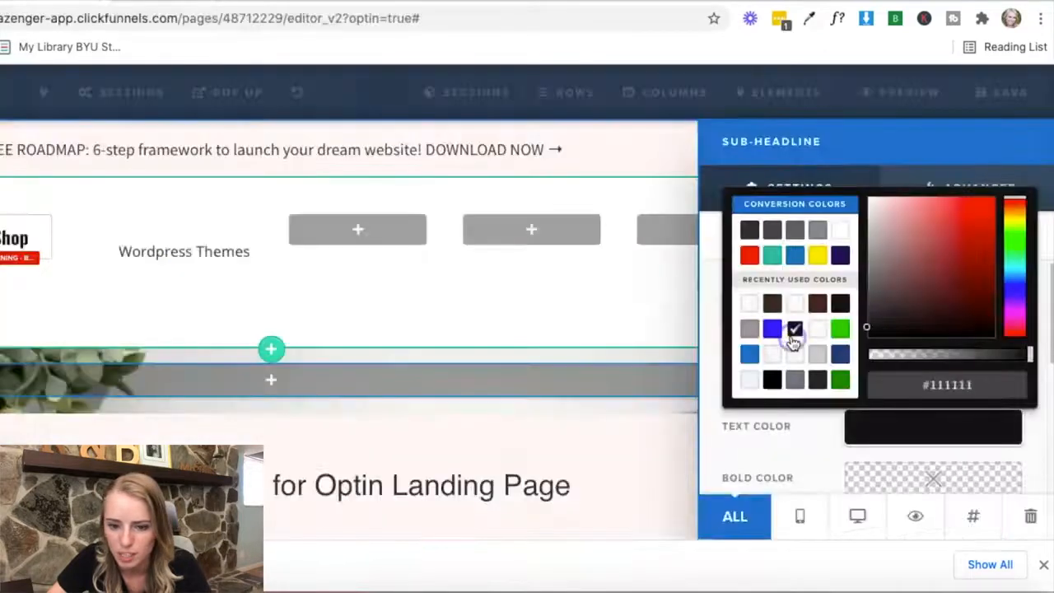
click(731, 425)
click(222, 303)
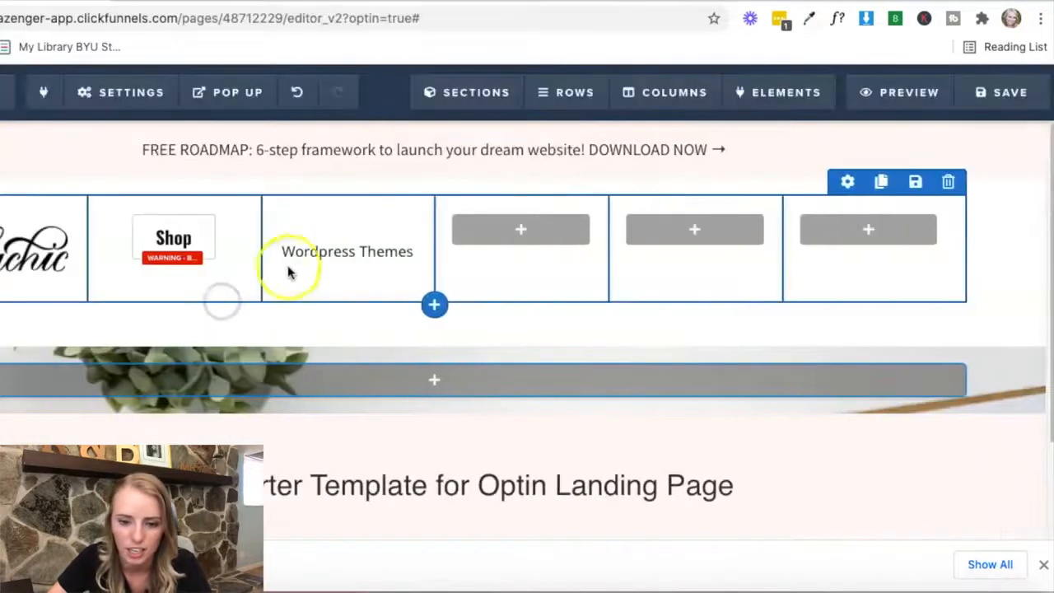
Step: Make the Wordpress Themes sub-headline text bold
click(324, 250)
triple_click(324, 250)
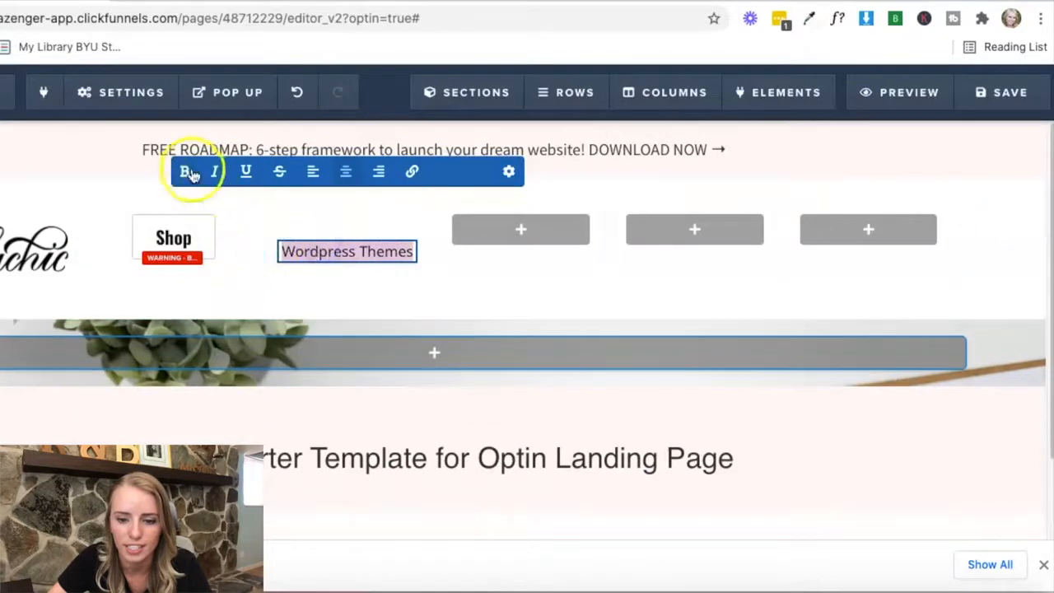
click(184, 171)
click(257, 233)
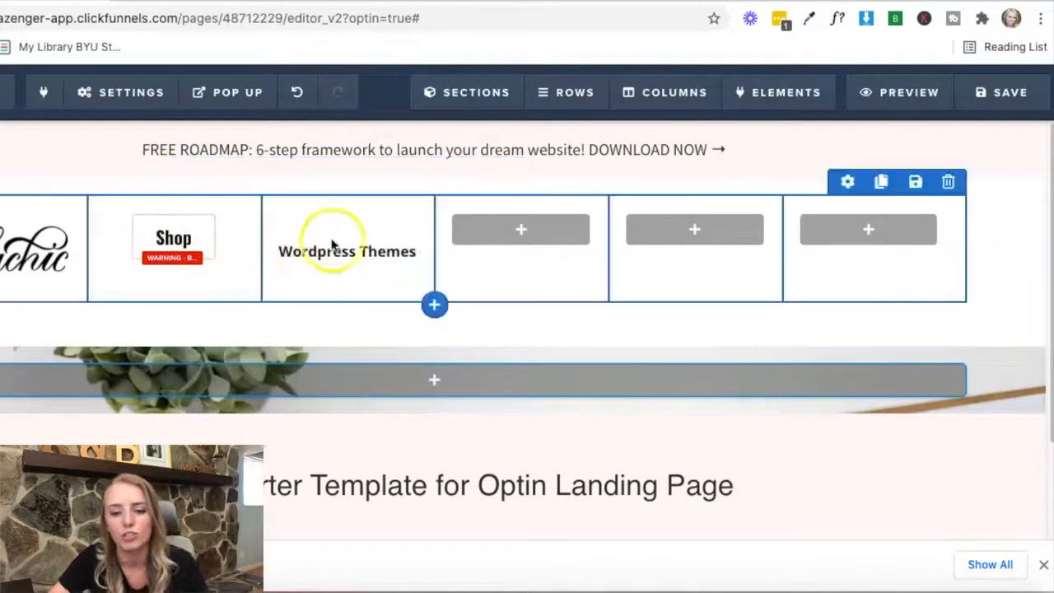
Step: Replace the Shop button in the second column with a copy of the Wordpress Themes sub-headline reworded as "Shop"
click(367, 230)
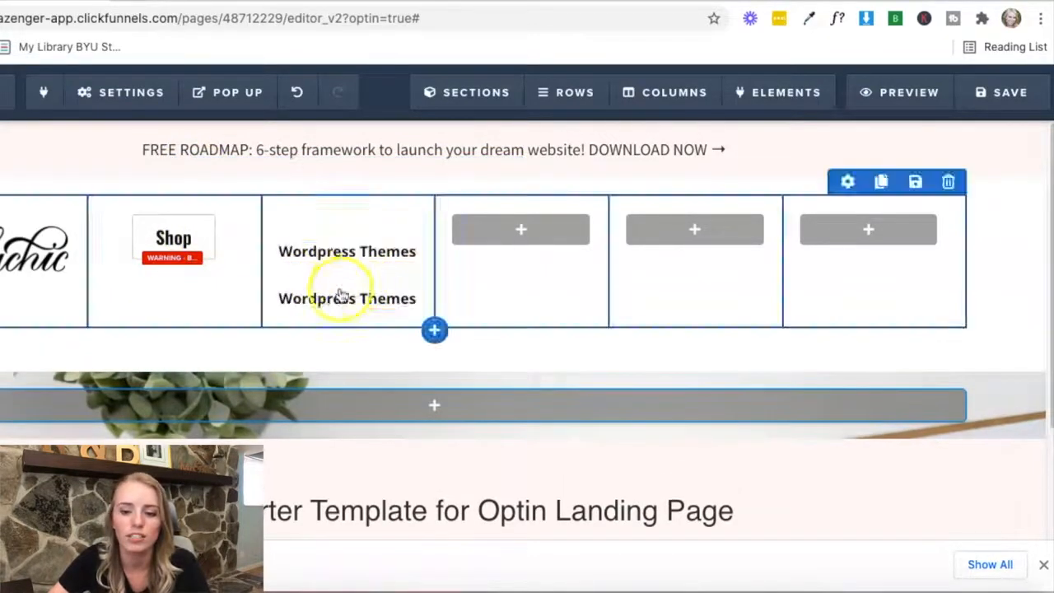
mouse_move(287, 272)
mouse_down()
mouse_move(181, 242)
mouse_move(175, 221)
mouse_up()
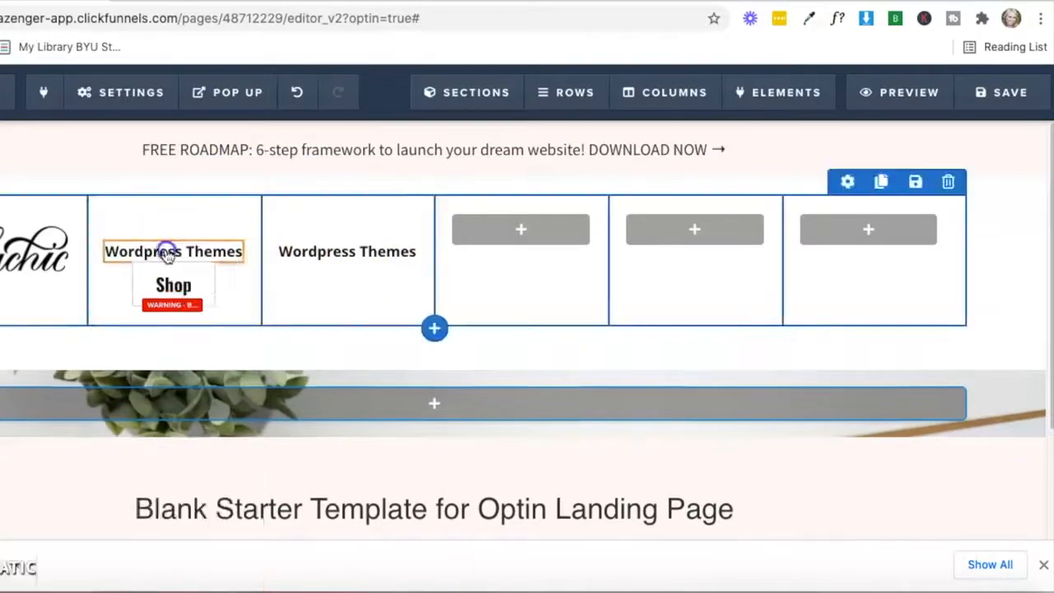
triple_click(165, 245)
text(s)
click(217, 284)
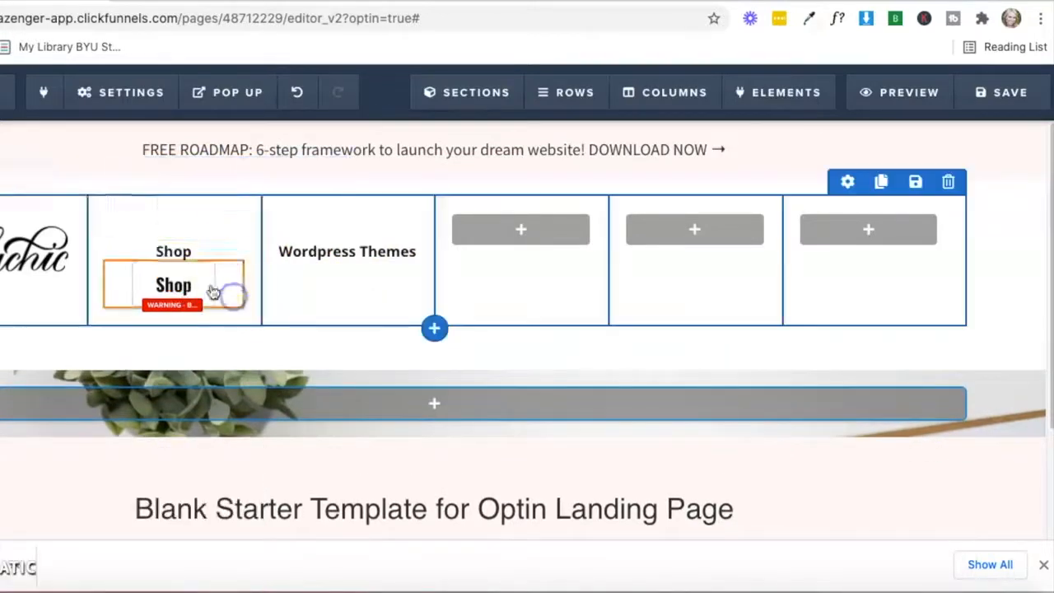
click(227, 249)
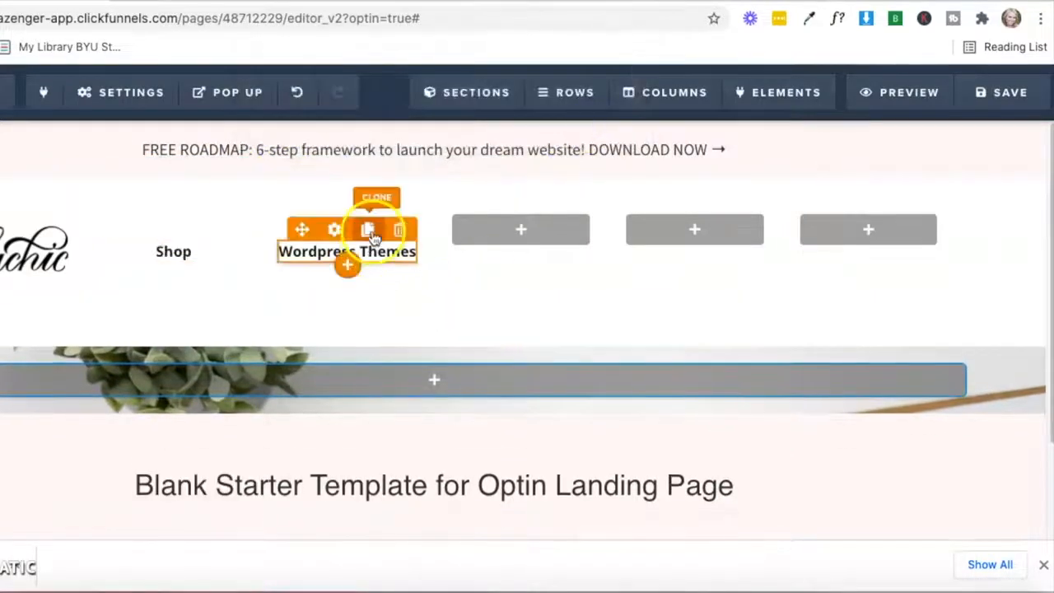
Step: Clone the Wordpress Themes sub-headline into the fourth column and change the copy's text to "Funnel Templates"
click(367, 230)
mouse_move(301, 275)
mouse_down()
mouse_move(536, 224)
mouse_move(536, 234)
mouse_up()
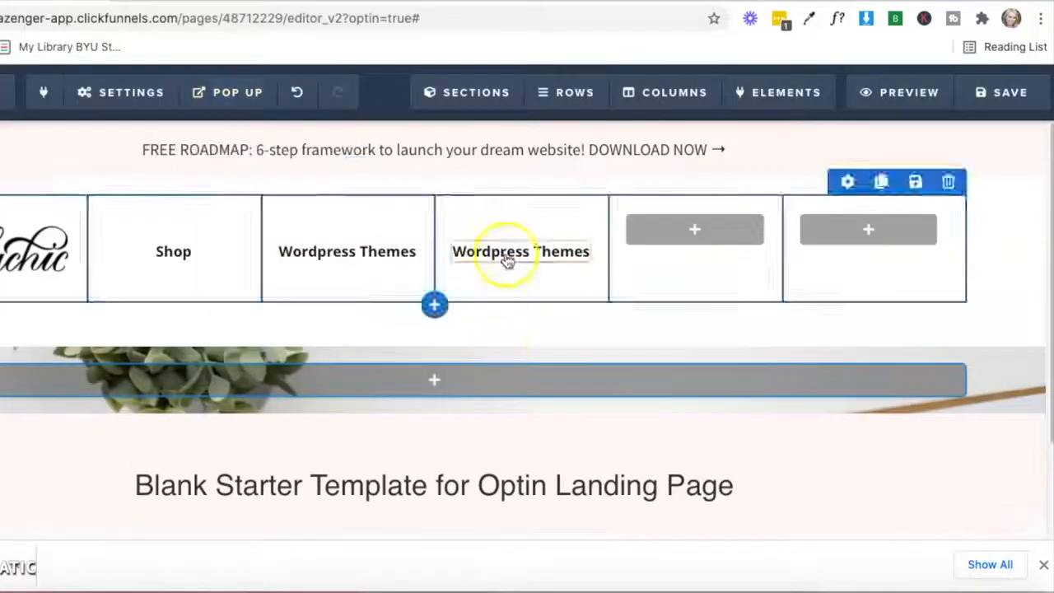
triple_click(508, 255)
text(Funnel Templates)
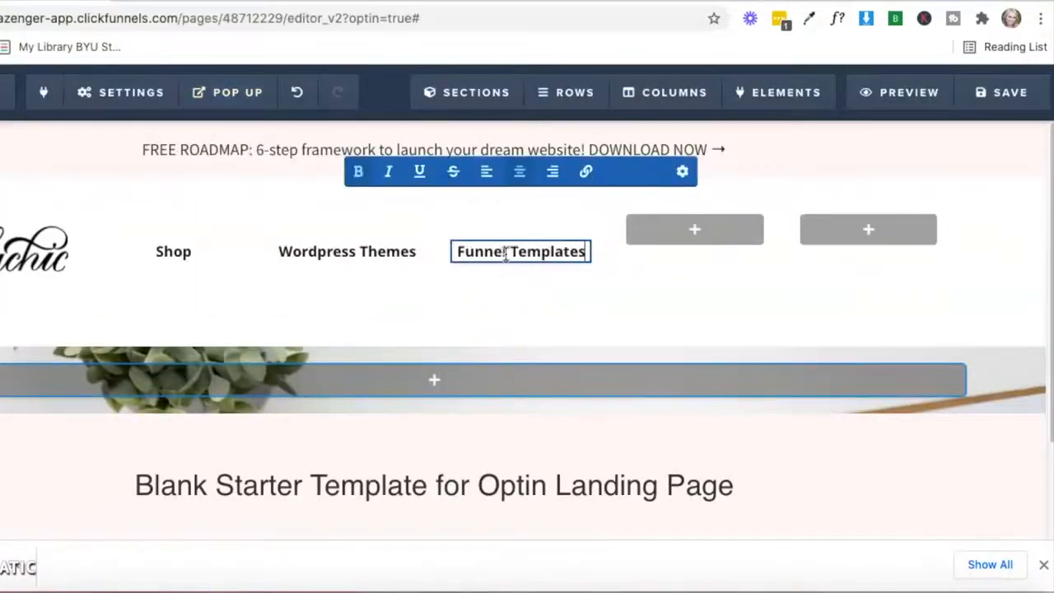
click(569, 291)
Step: Clone the Funnel Templates sub-headline into the fifth column and change the copy's text to "Showcases", following the Bluchic navigation
click(544, 229)
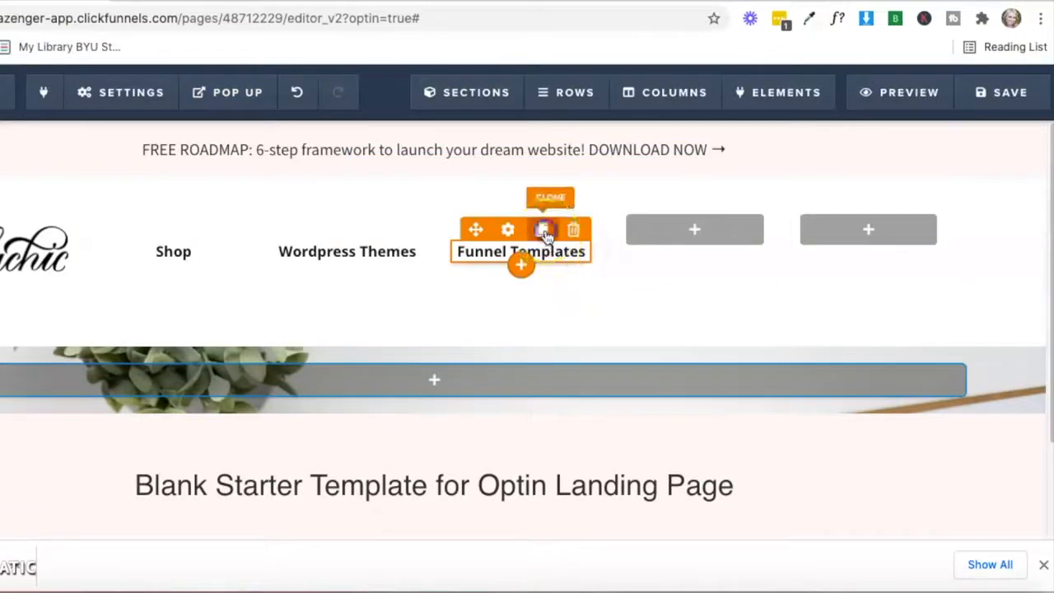
drag(475, 277, 695, 224)
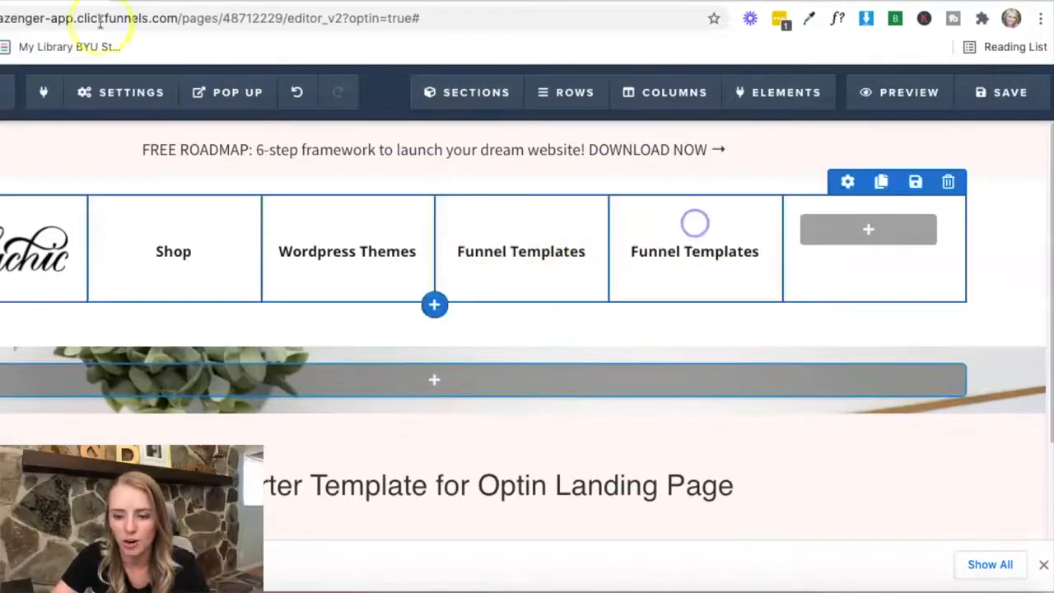
click(136, 1)
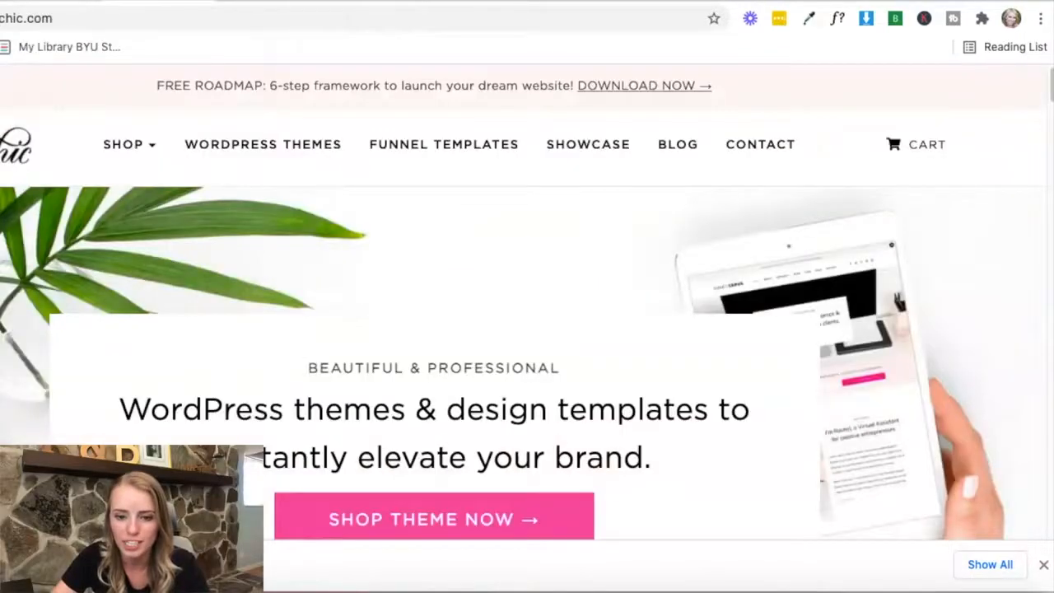
click(57, 0)
click(693, 255)
click(694, 263)
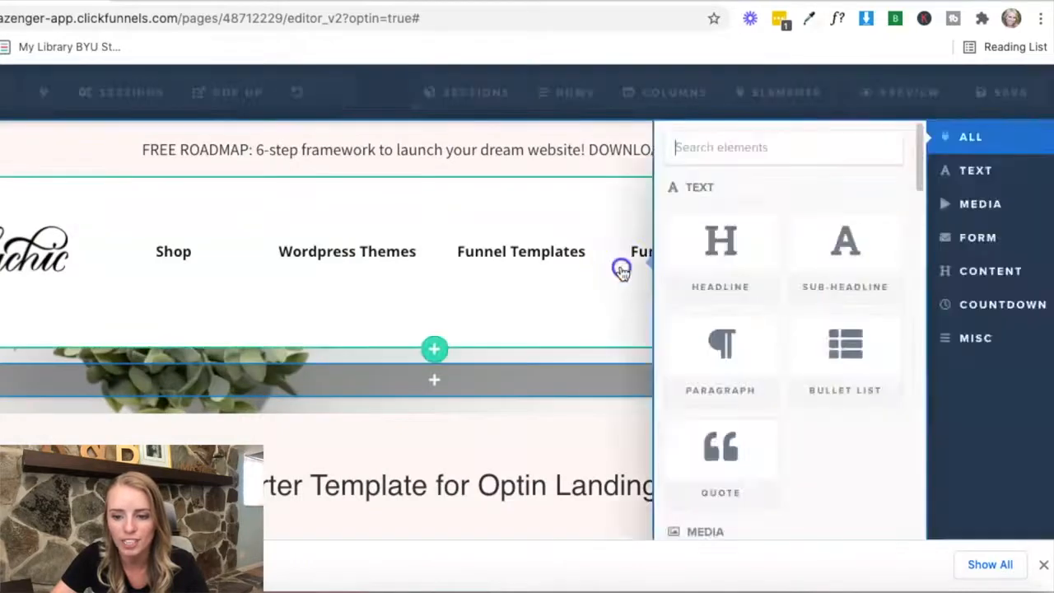
click(654, 253)
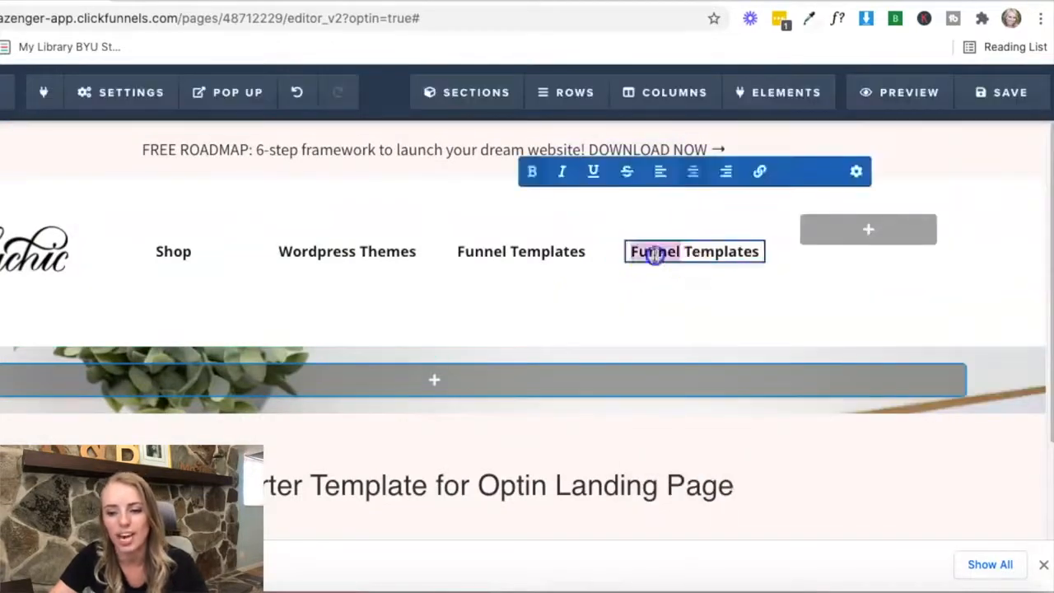
text(Showcases)
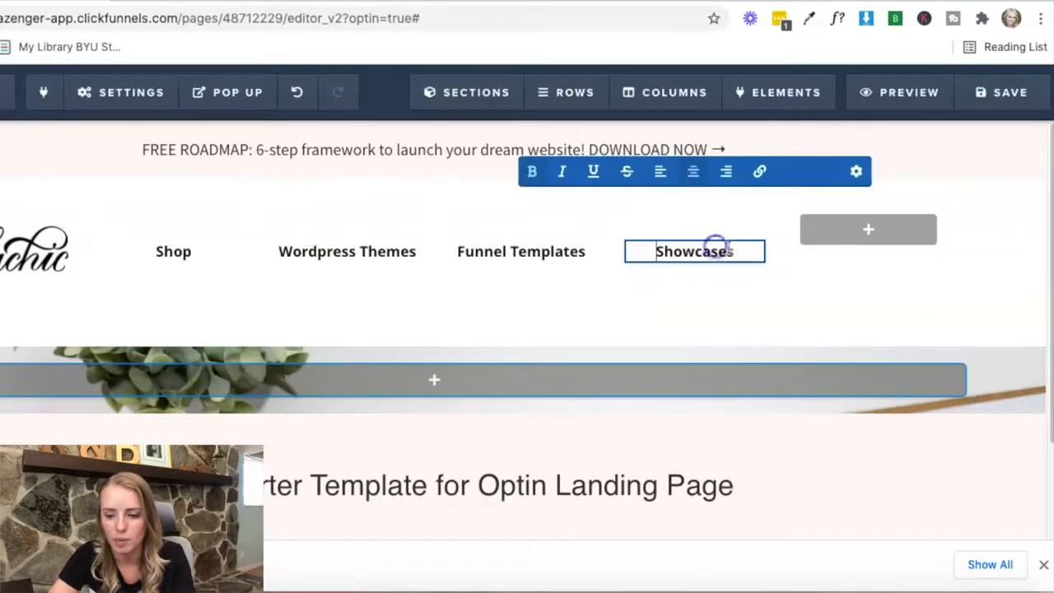
Step: Reword the fifth column's sub-headline as "Blog"
drag(734, 251, 648, 250)
text(Blog)
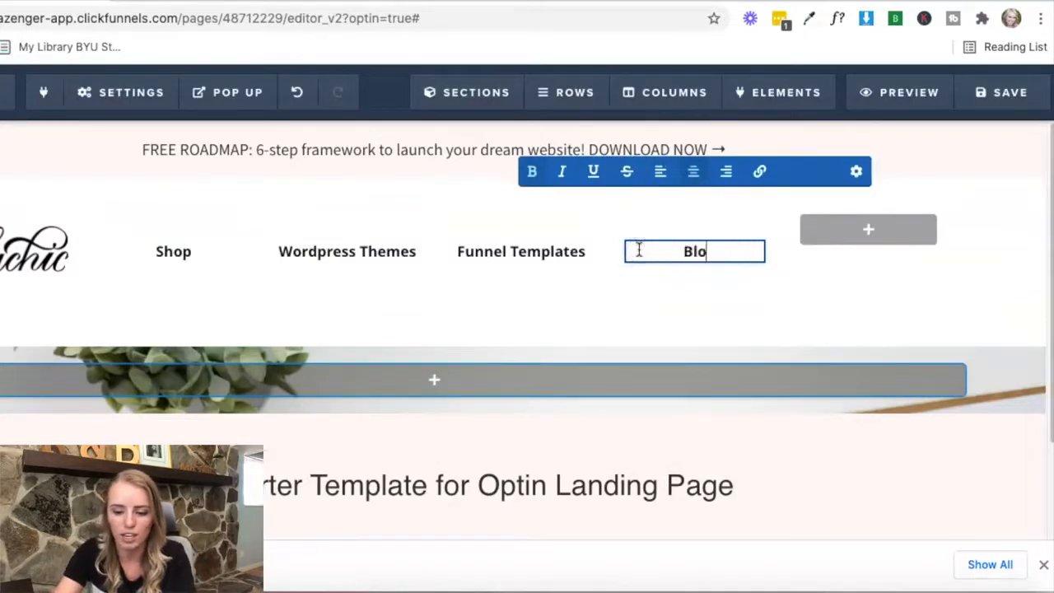
click(722, 306)
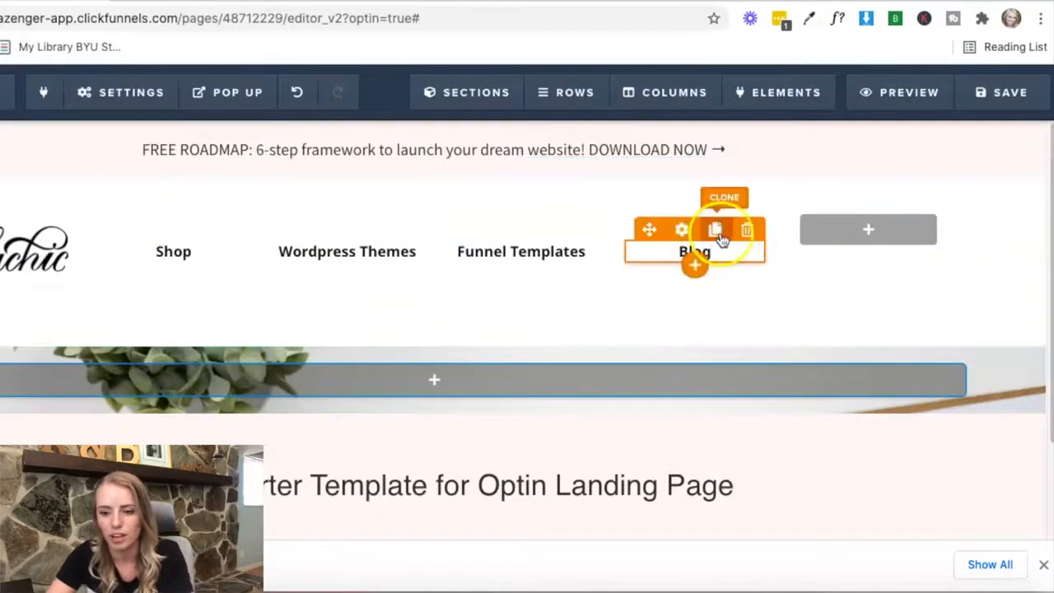
Step: Clone the Blog sub-headline into the sixth column and change the copy's text to "Contact"
click(717, 235)
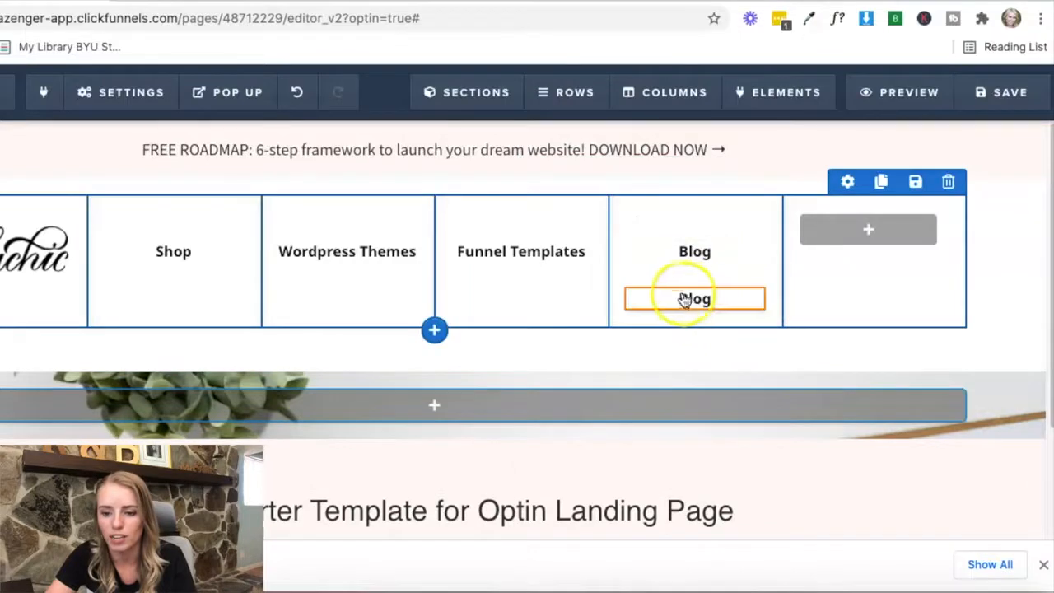
drag(679, 298, 873, 221)
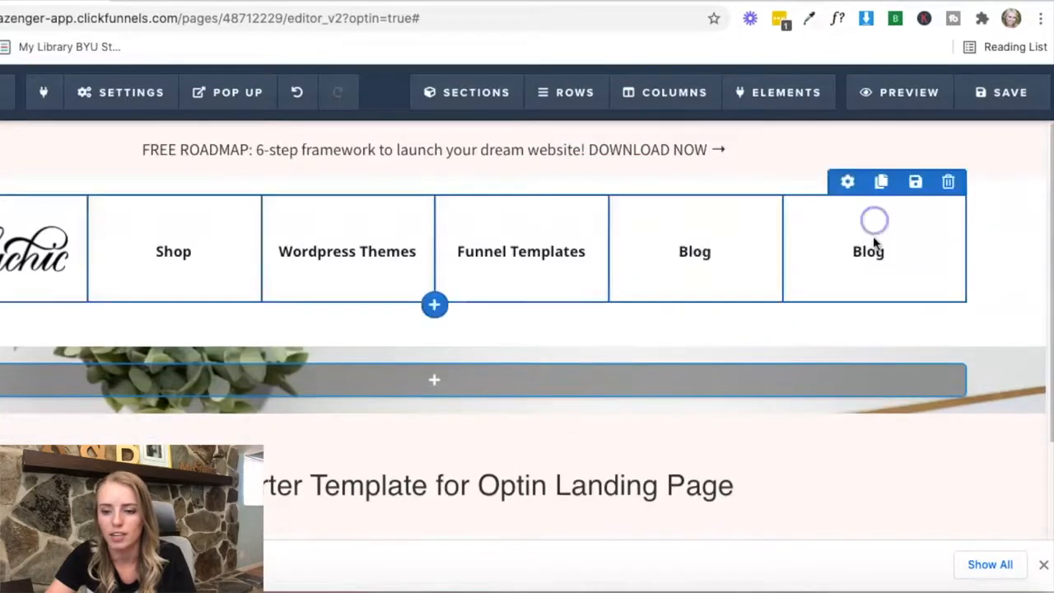
click(870, 251)
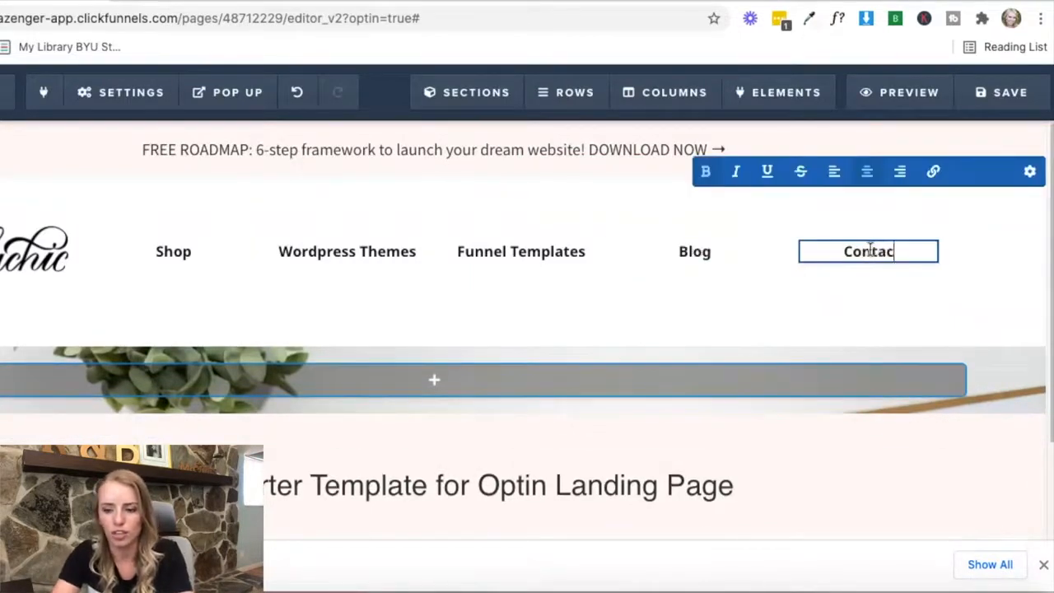
click(671, 294)
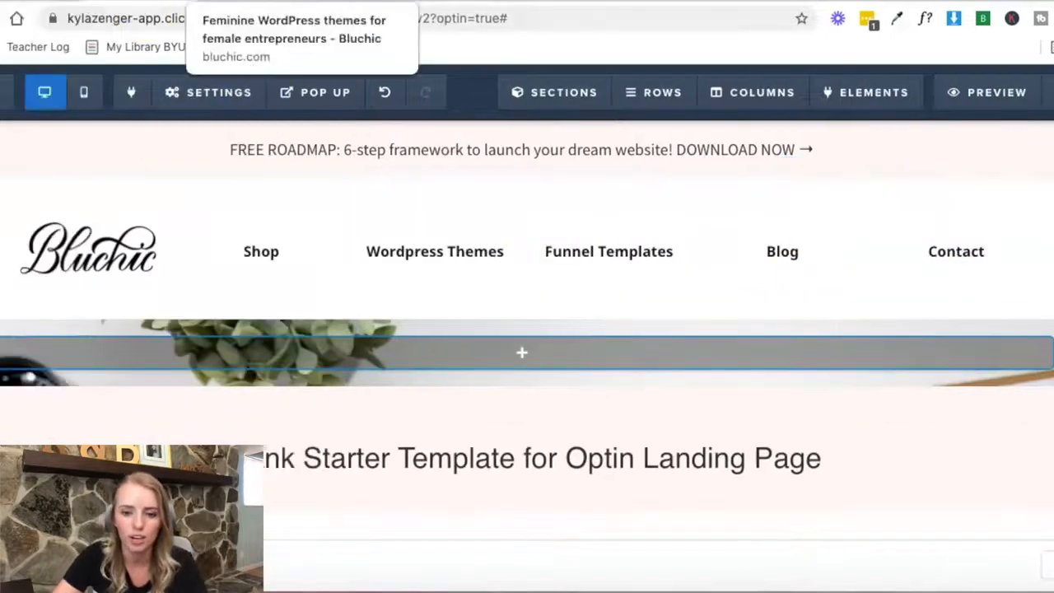
Step: Turn the Shop navigation text into a link and clear its placeholder URL
click(222, 1)
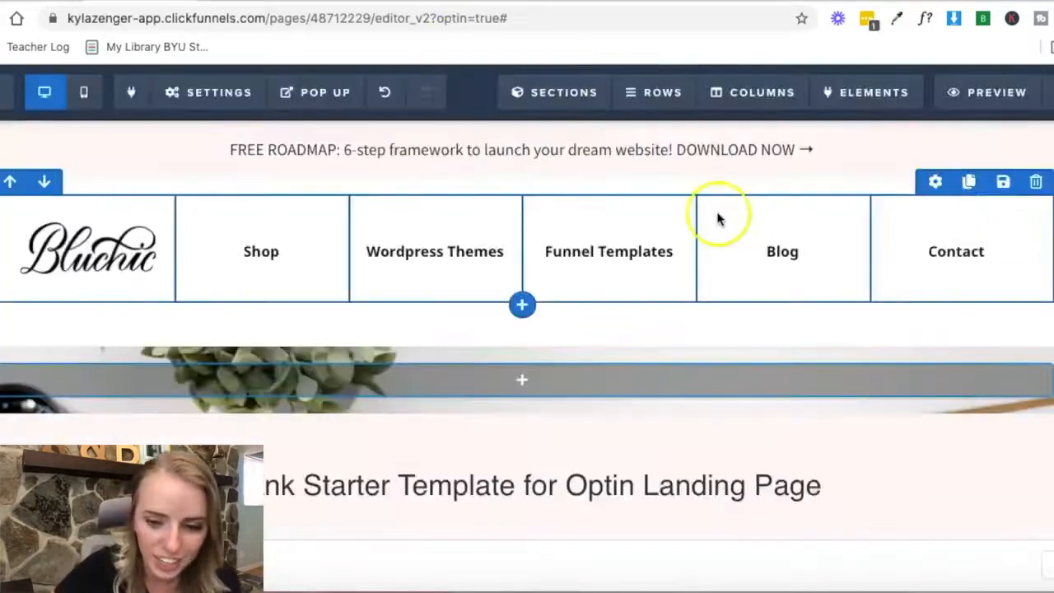
click(284, 256)
click(284, 256)
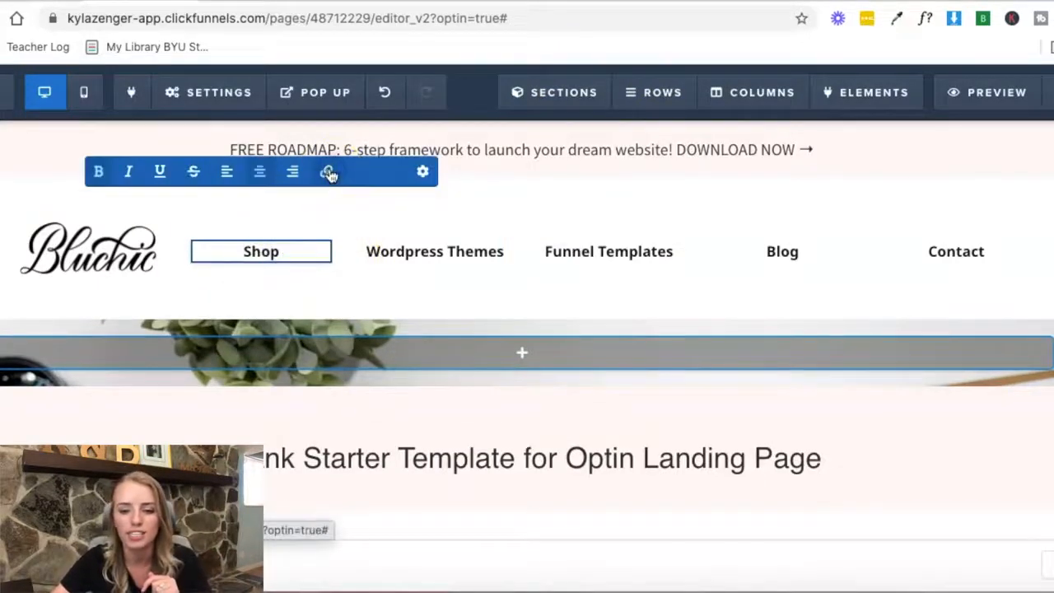
click(290, 251)
drag(285, 250, 187, 248)
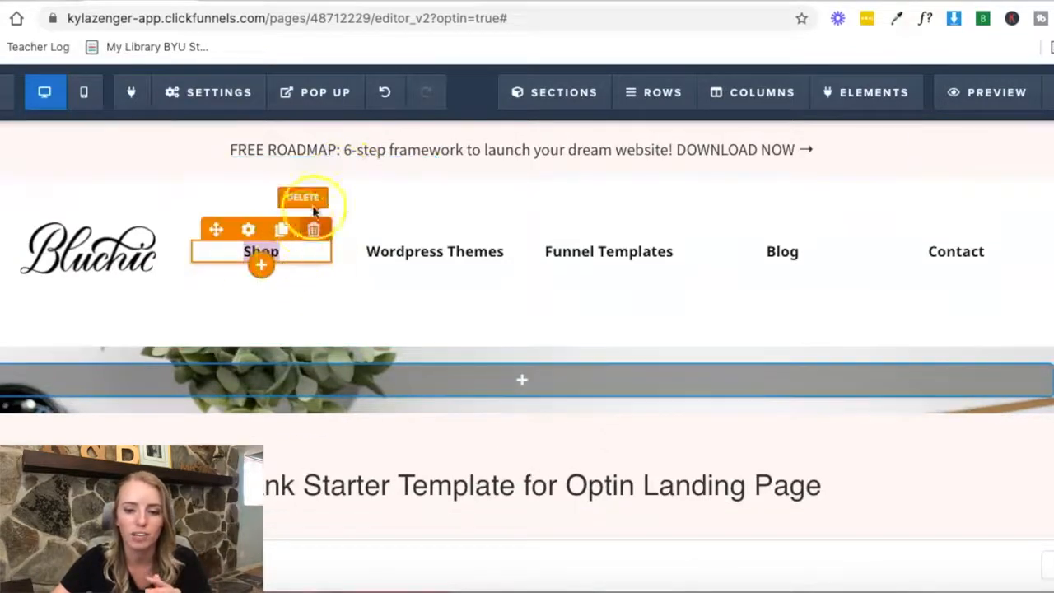
click(291, 249)
click(324, 173)
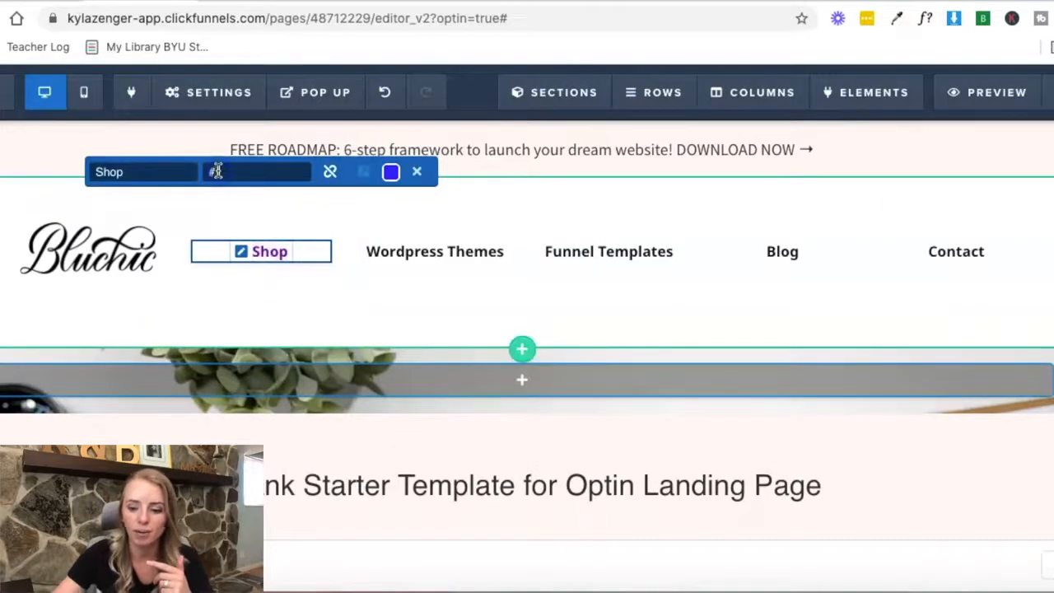
click(202, 171)
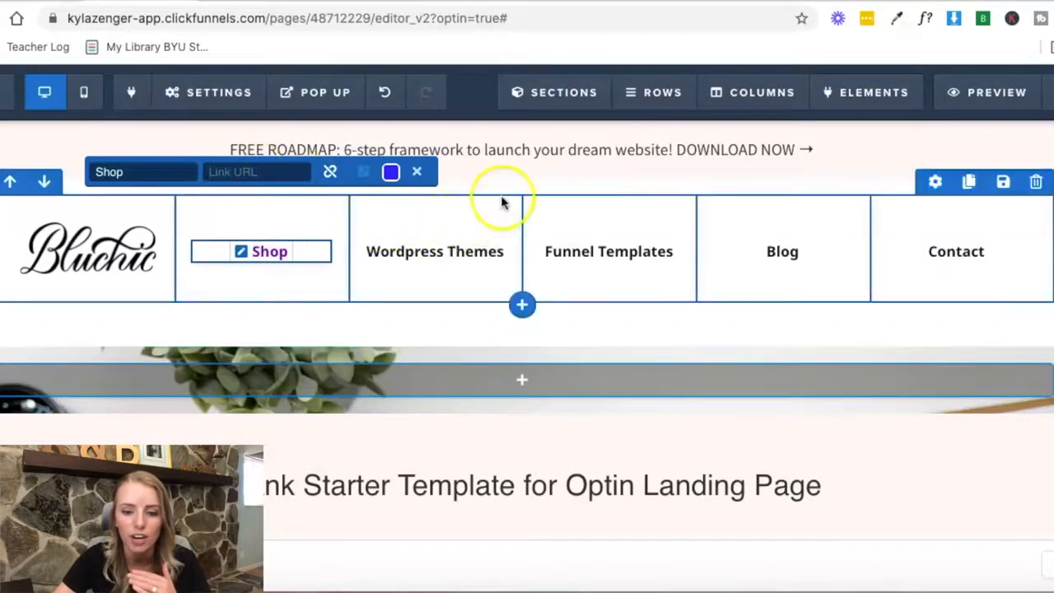
click(271, 249)
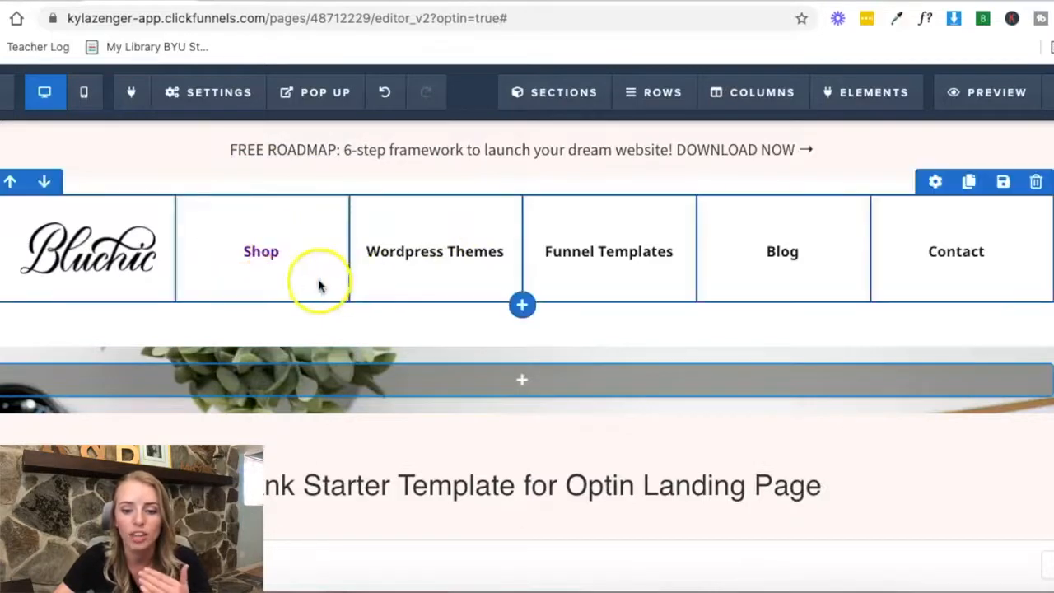
Step: Set the Shop link's color to the recently used near-black #111417
click(273, 255)
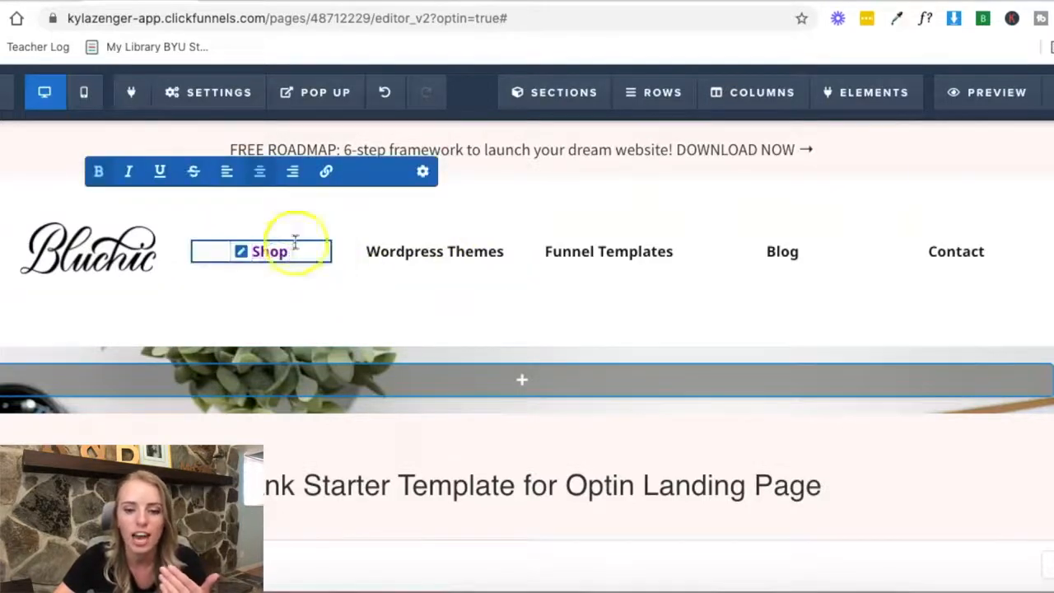
click(241, 251)
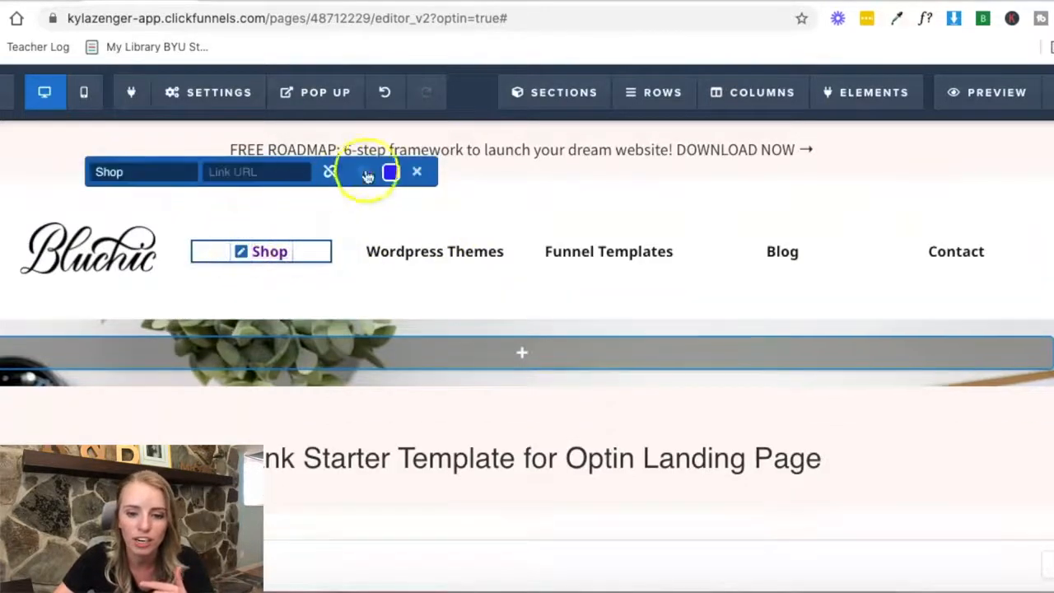
click(392, 172)
click(223, 328)
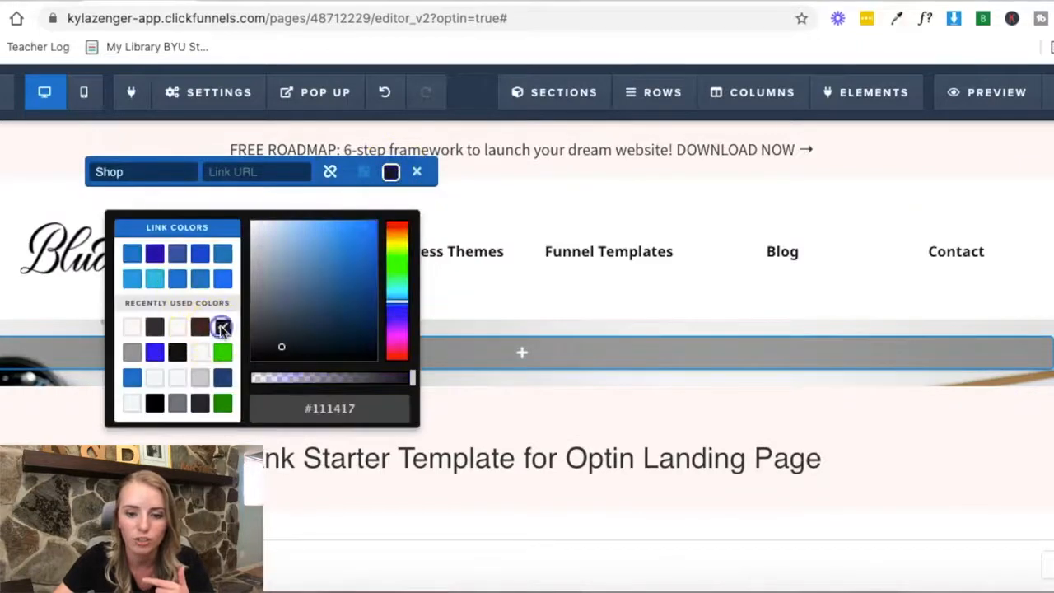
click(491, 182)
click(494, 180)
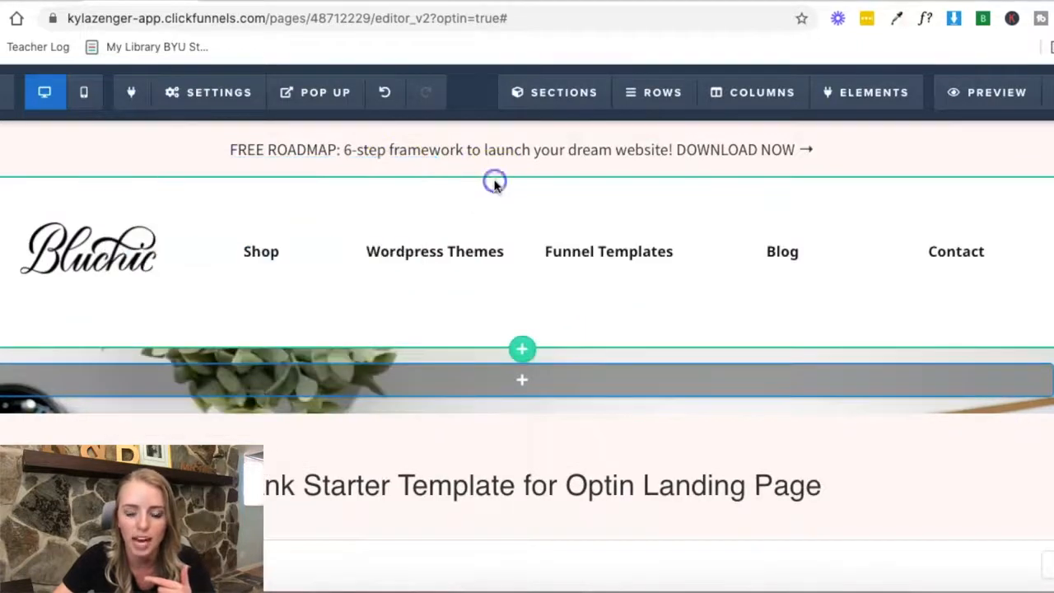
Step: Reduce the top and bottom padding of the navigation section
click(262, 258)
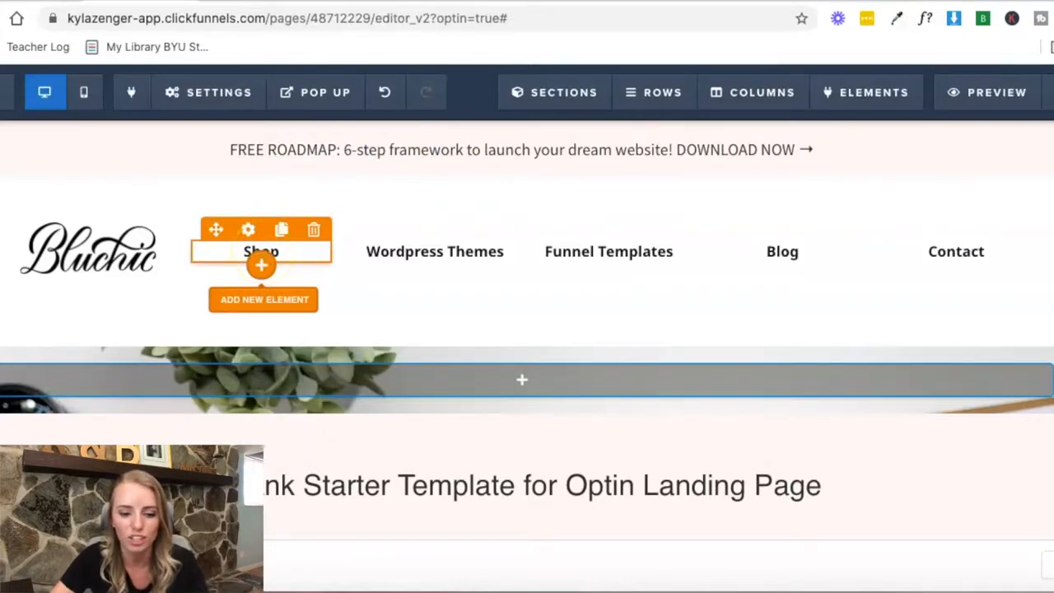
click(1042, 192)
scroll(948, 398, down, 4)
drag(869, 383, 857, 383)
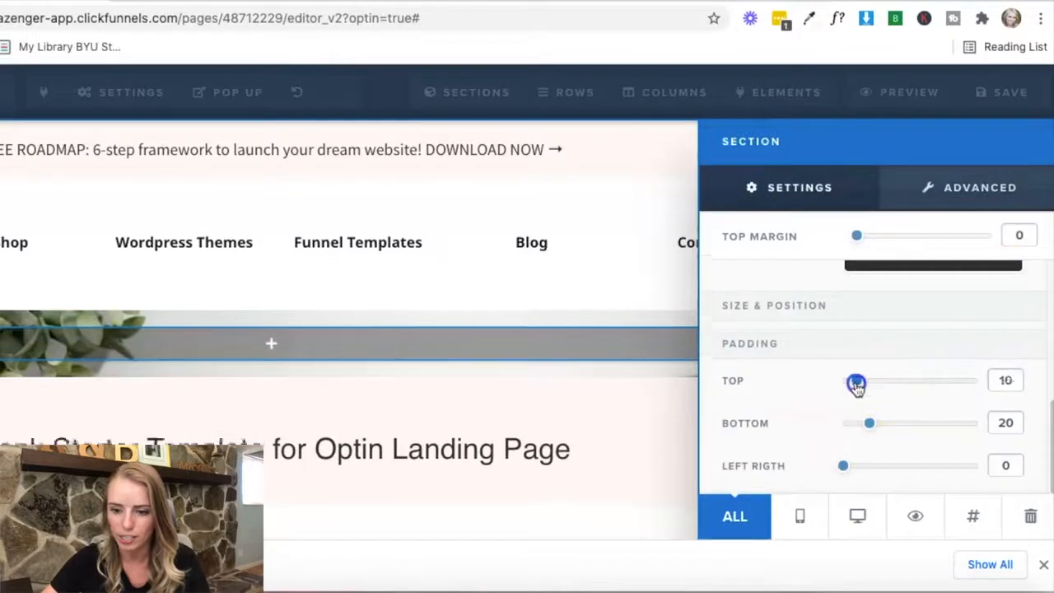
click(600, 325)
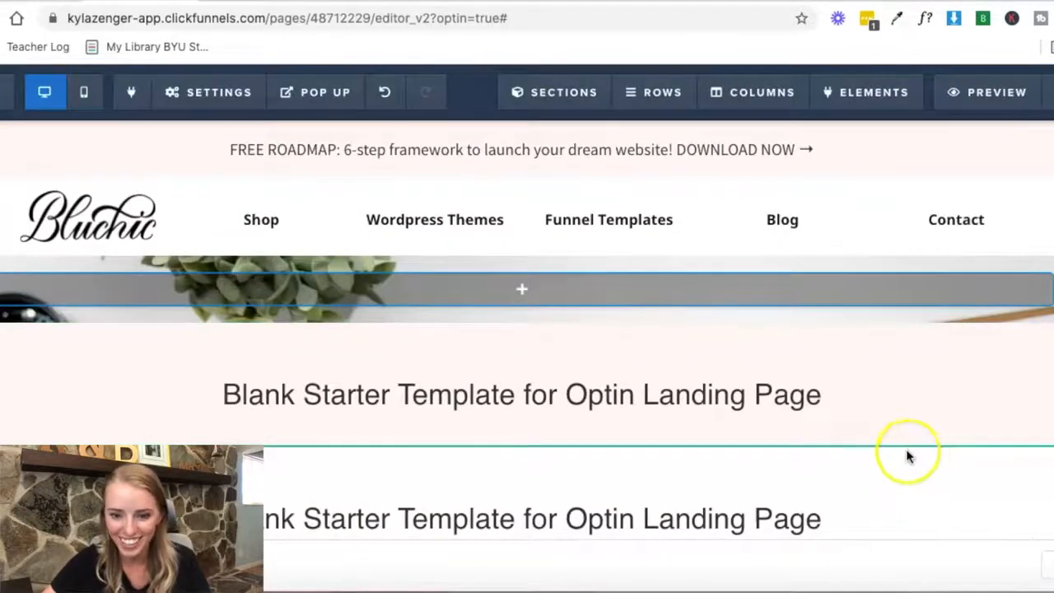
Step: Add a one-column row to the banner section with the plant image, modelled on the Bluchic banner
click(558, 290)
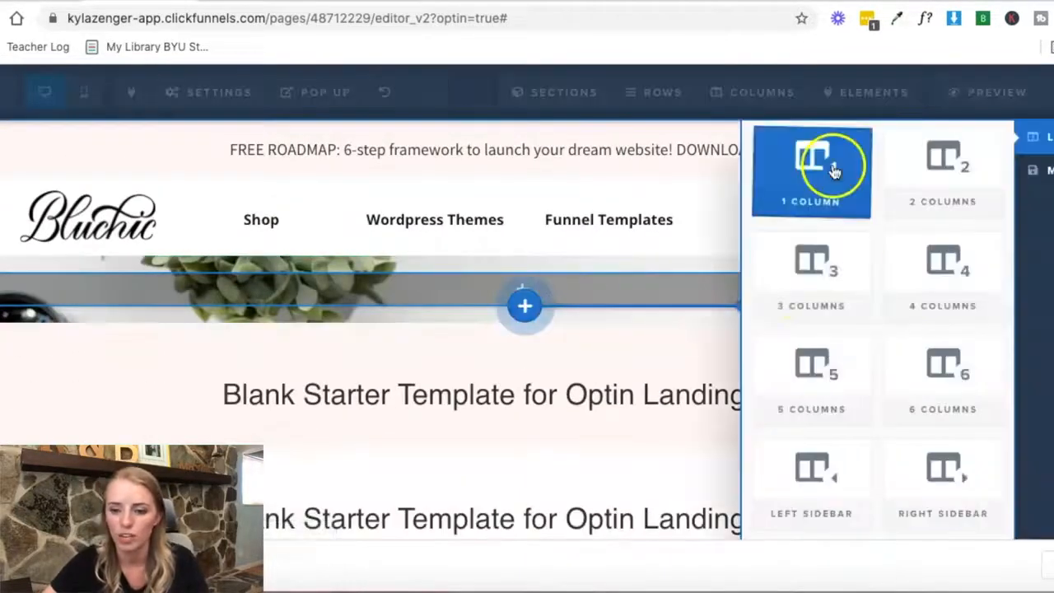
click(834, 171)
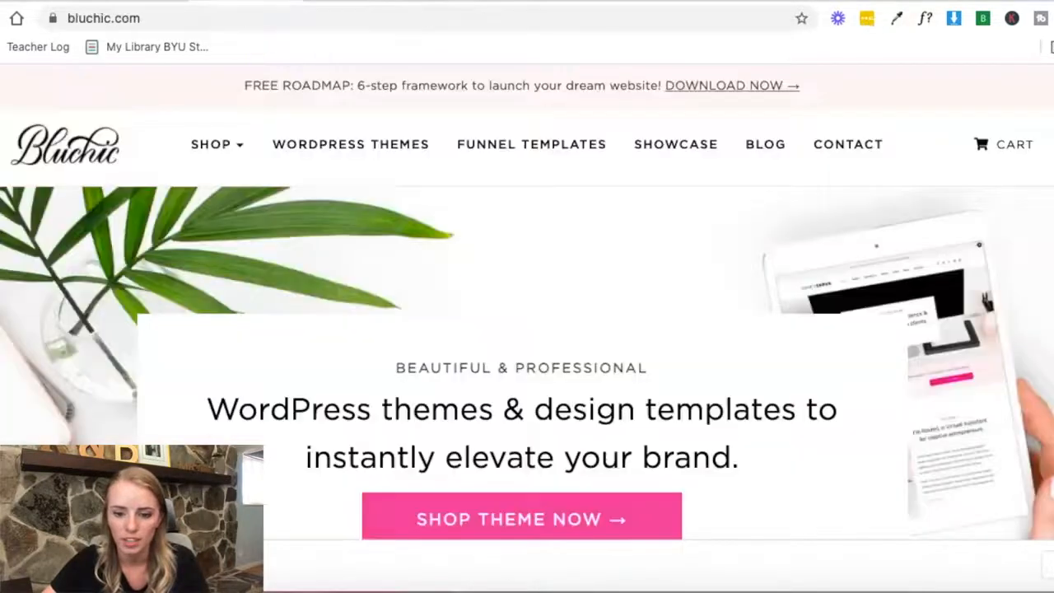
scroll(470, 341, down, 2)
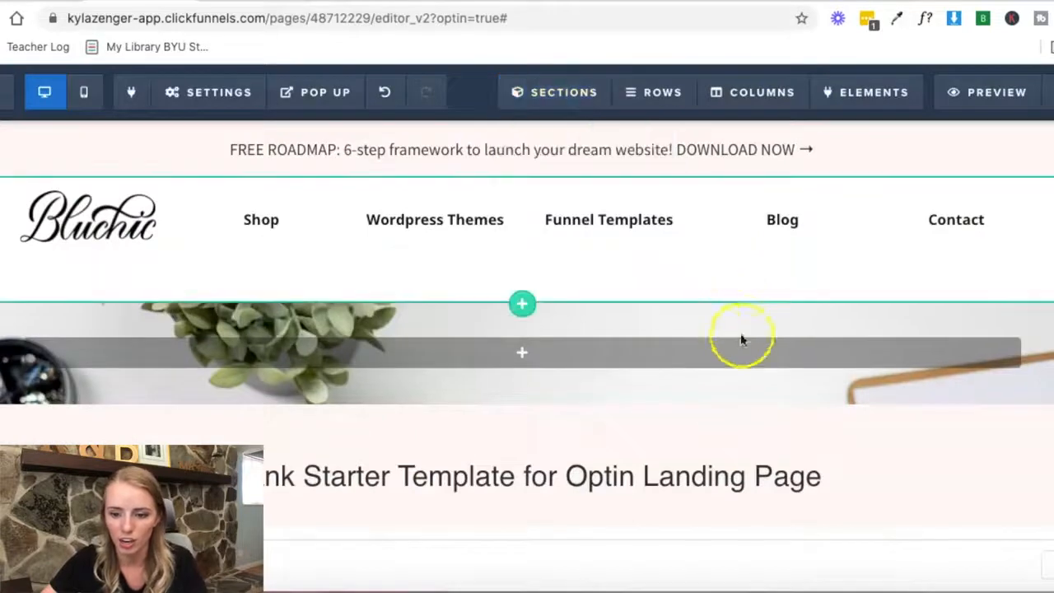
Step: Set the background color of the banner's one-column row to white
click(929, 270)
scroll(845, 324, down, 3)
scroll(851, 333, up, 4)
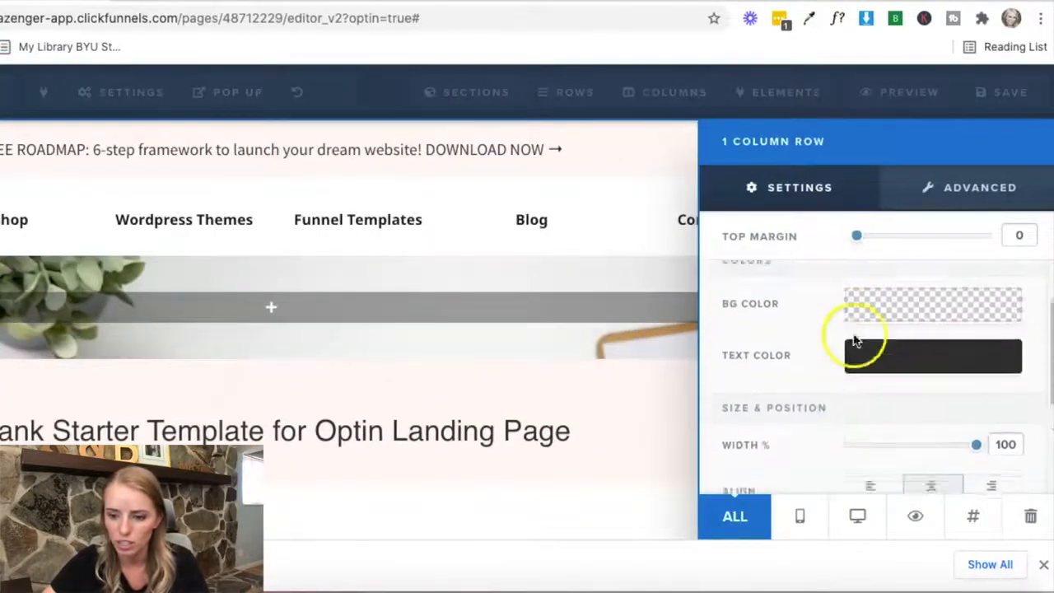
click(883, 315)
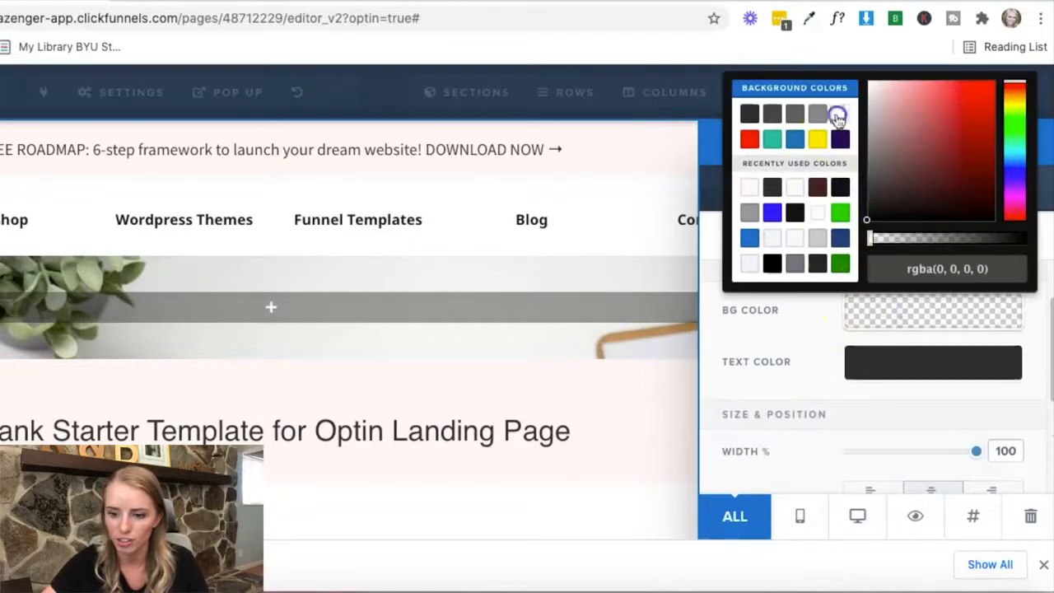
click(838, 117)
click(553, 399)
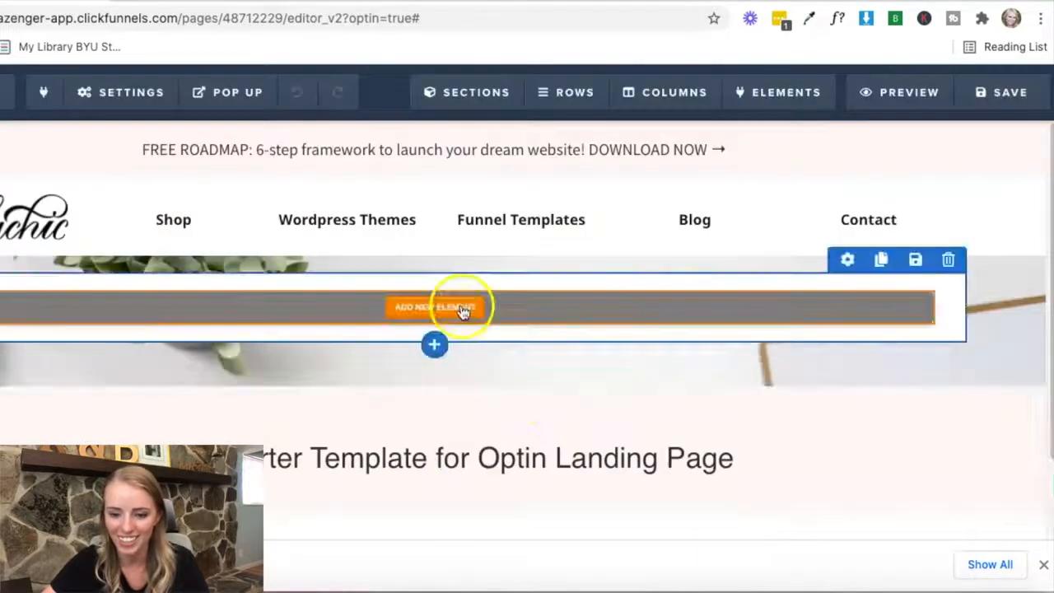
Step: Add a headline and a sub-headline to the banner's one-column row, placing the sub-headline above the headline as in the Bluchic banner
click(463, 310)
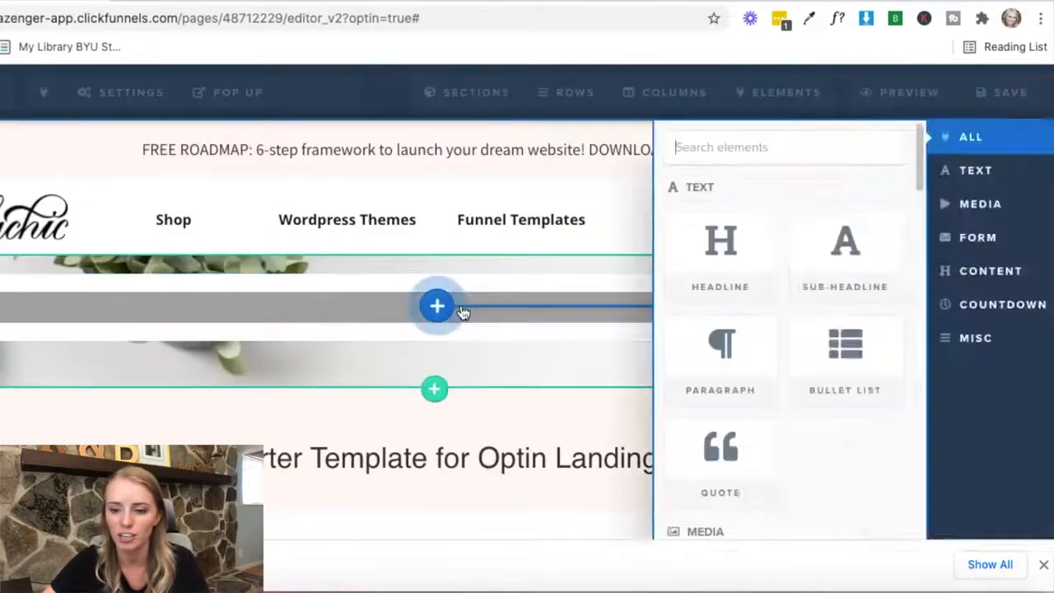
click(724, 261)
click(194, 3)
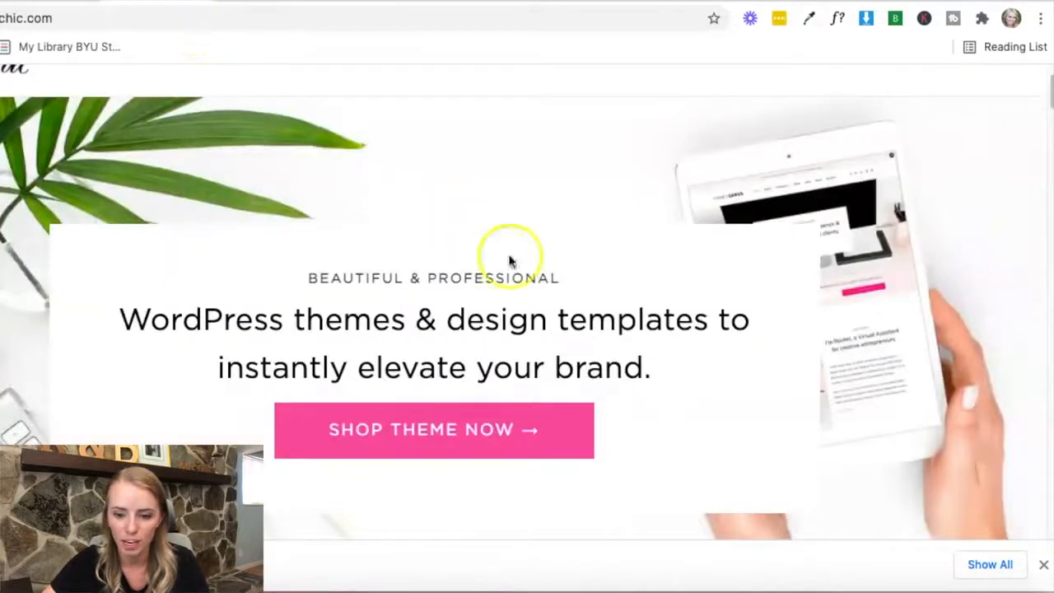
drag(572, 281, 306, 277)
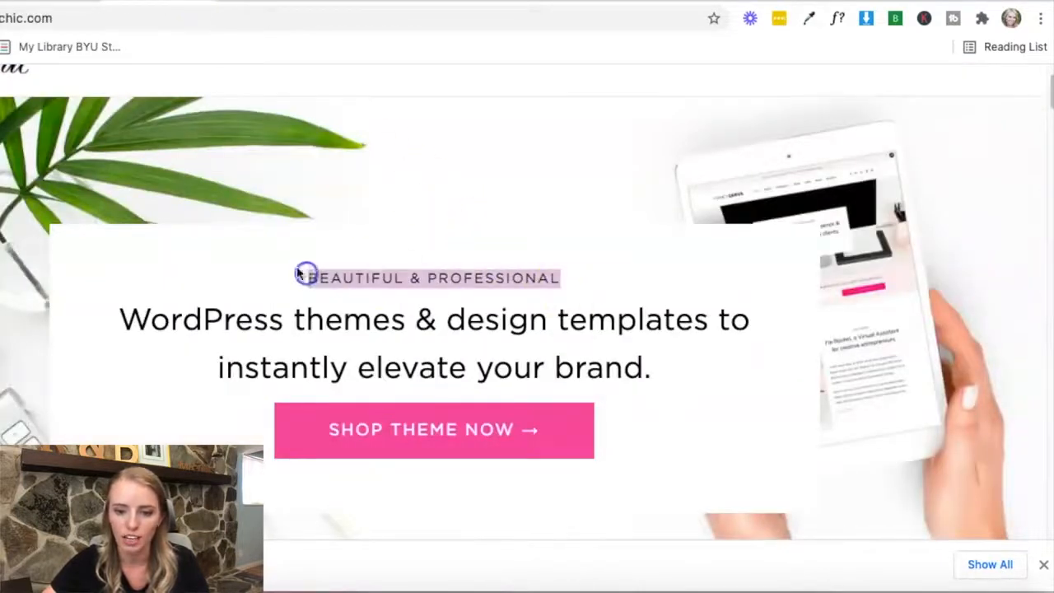
click(66, 2)
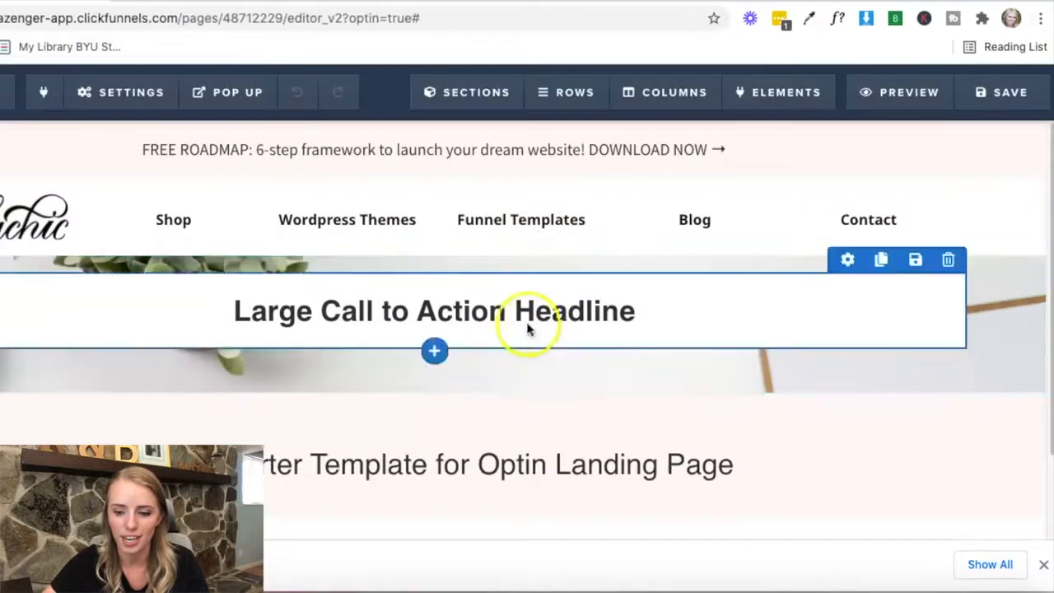
click(434, 330)
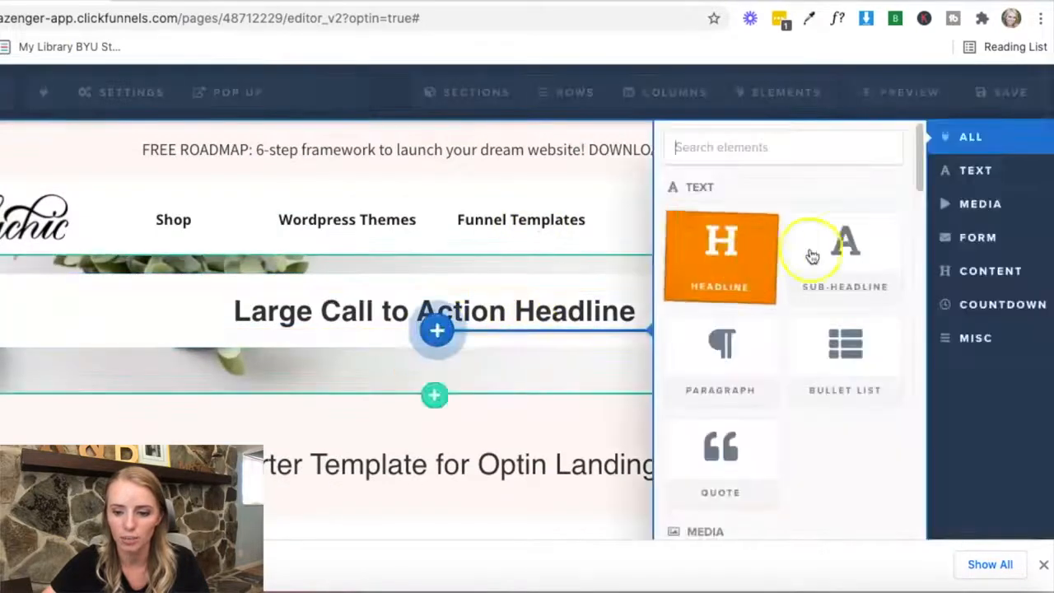
click(815, 251)
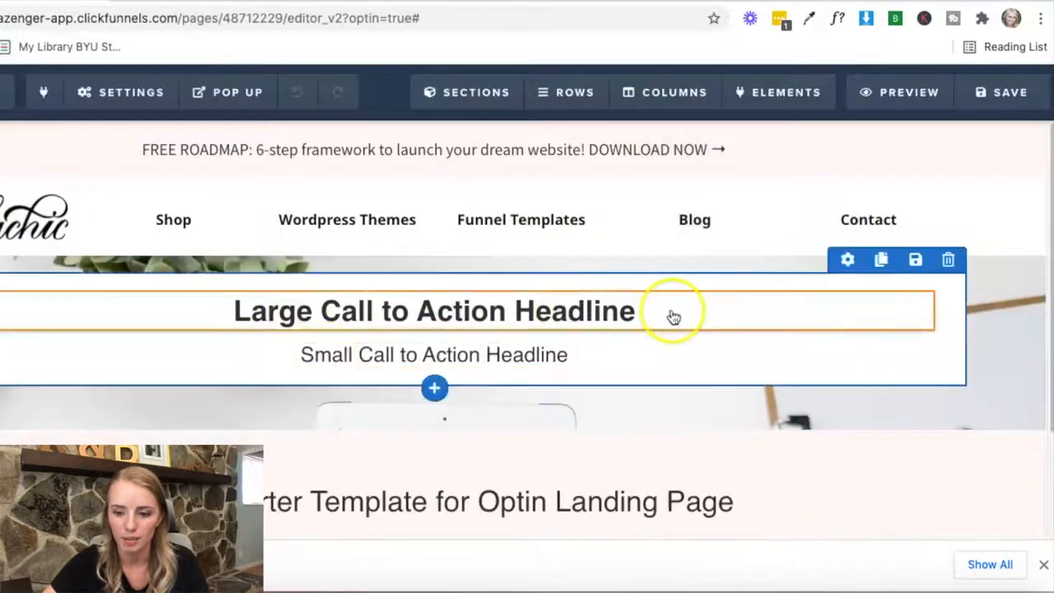
drag(824, 332, 813, 297)
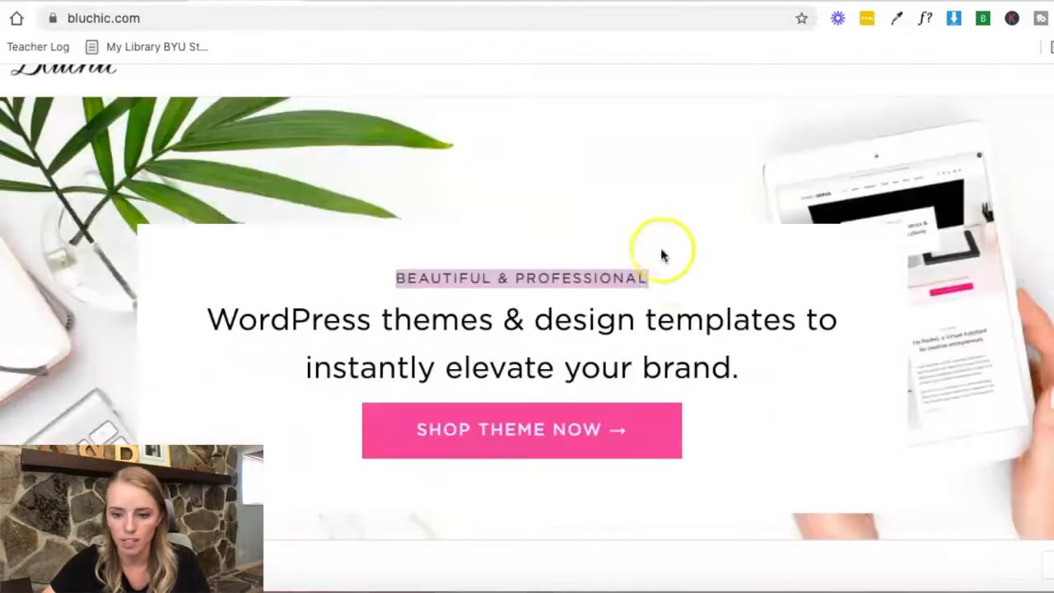
Step: Copy "BEAUTIFUL & PROFESSIONAL" from the Bluchic banner and replace the sub-headline's placeholder text with it
drag(669, 278, 388, 277)
key(ctrl+c)
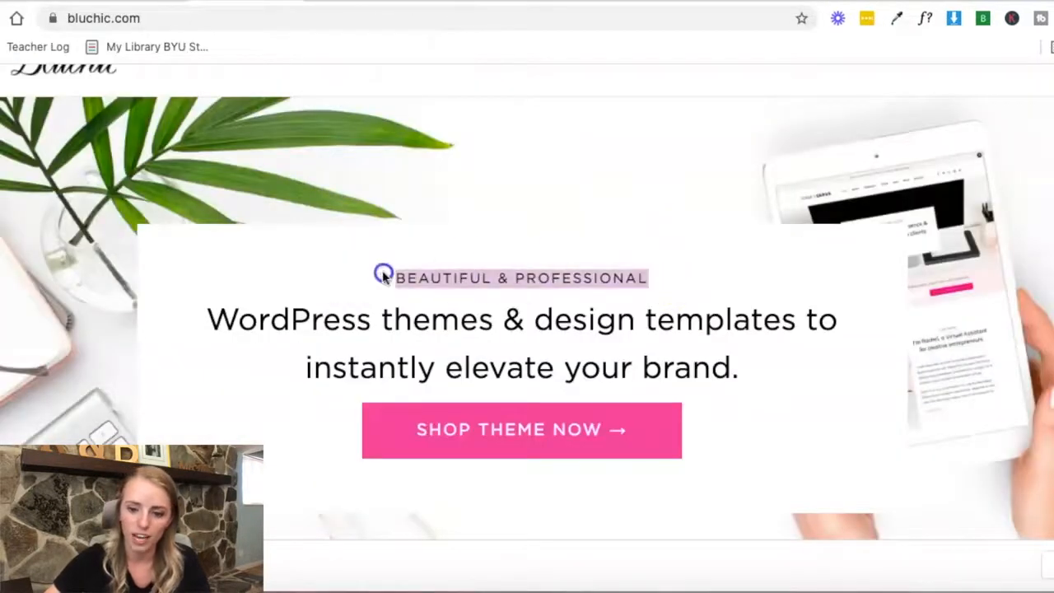
click(165, 2)
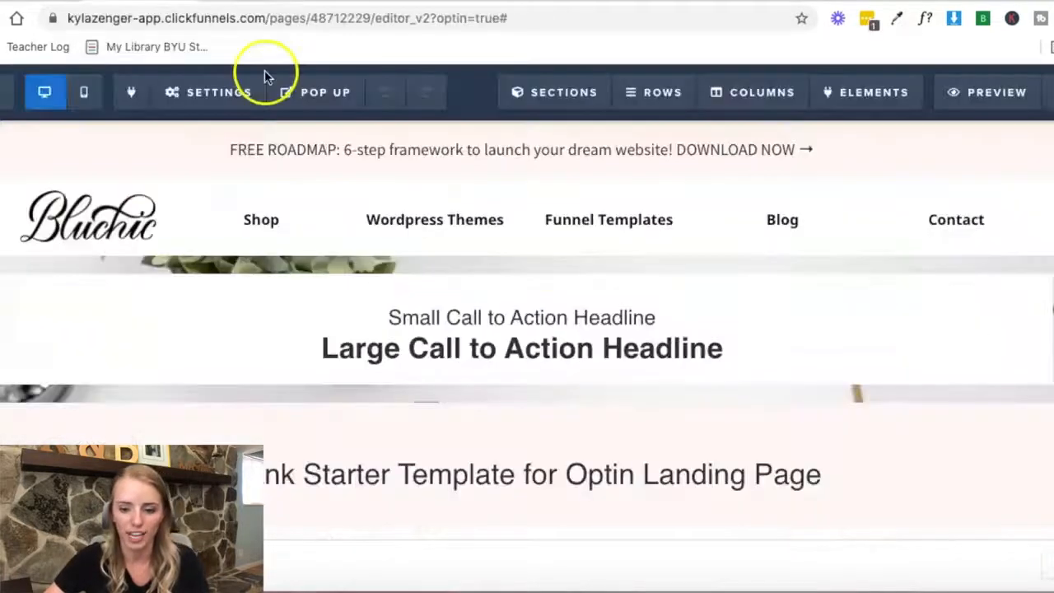
click(519, 319)
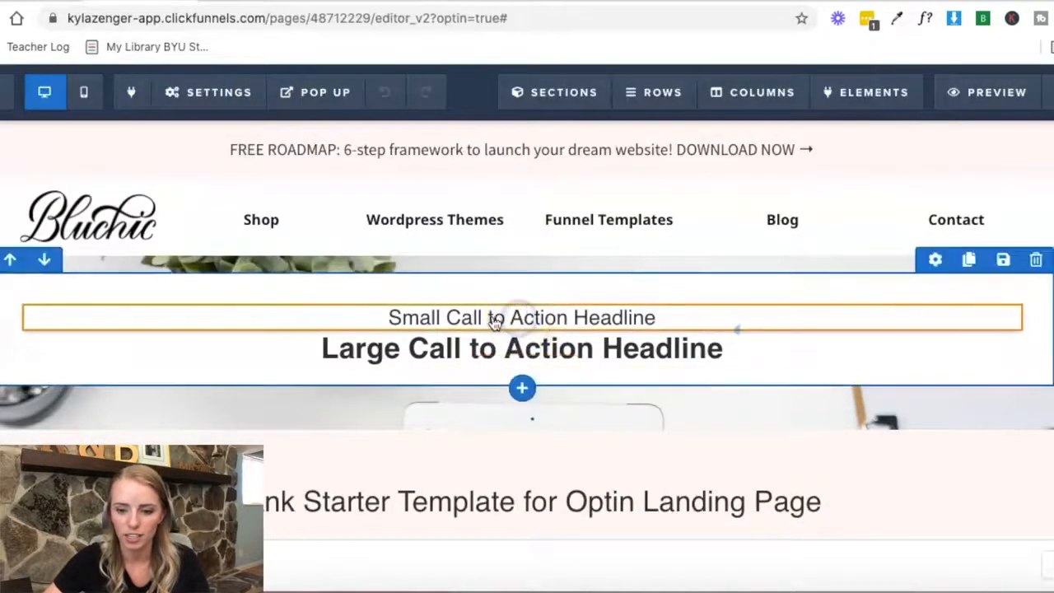
triple_click(492, 320)
key(ctrl+v)
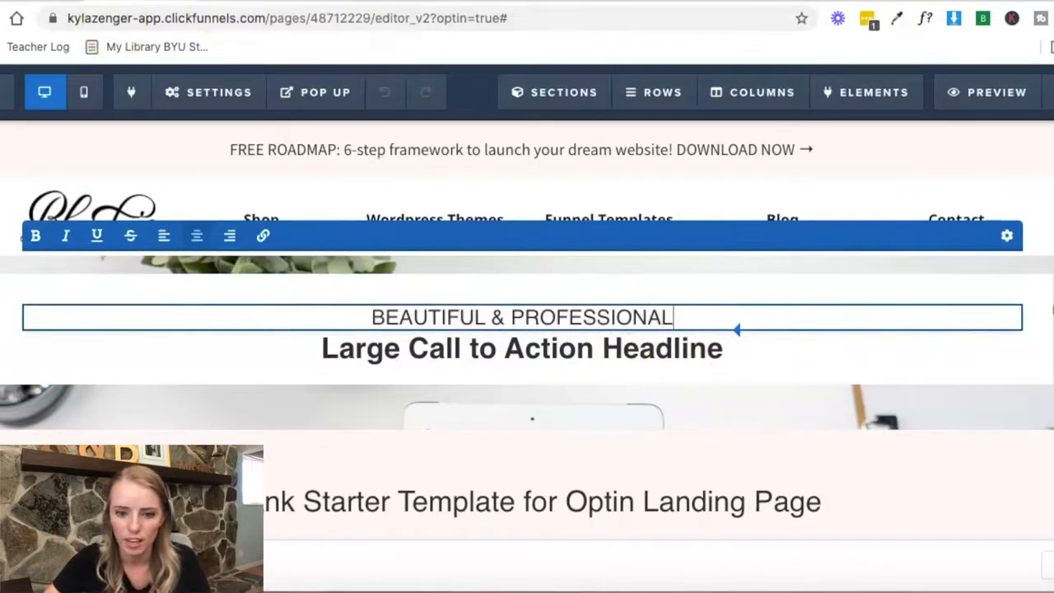
Step: Replace the headline's placeholder text with Bluchic's "WordPress themes & design templates to instantly elevate your brand."
click(429, 3)
drag(762, 379, 201, 302)
click(107, 3)
drag(725, 350, 300, 353)
text(WordPress themes & design templates to instantly elevate your brand.)
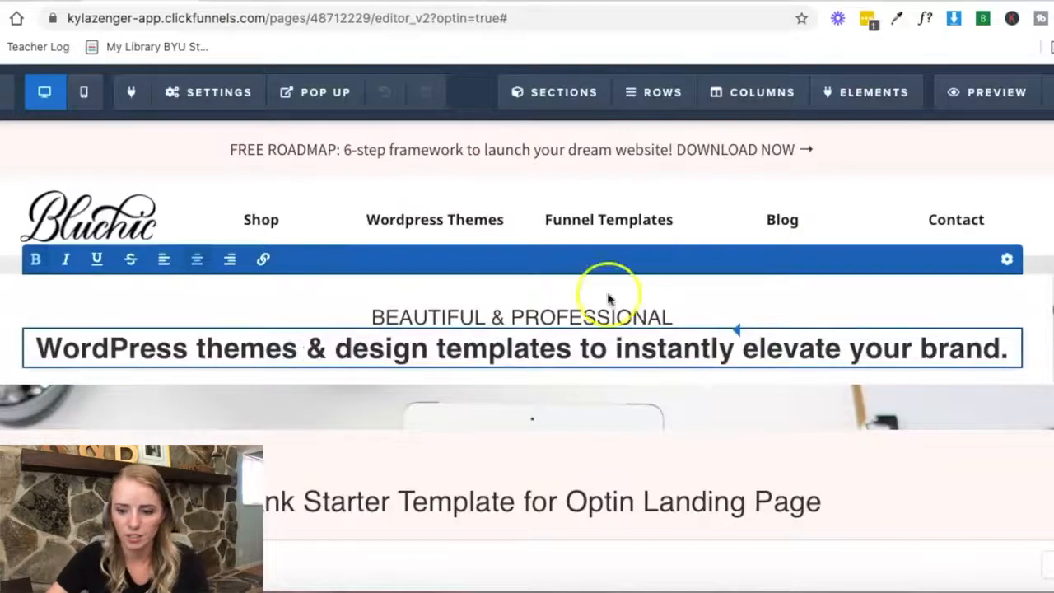
Step: Break the banner headline into two lines before "instantly", matching the line break in the Bluchic banner
click(729, 299)
click(230, 2)
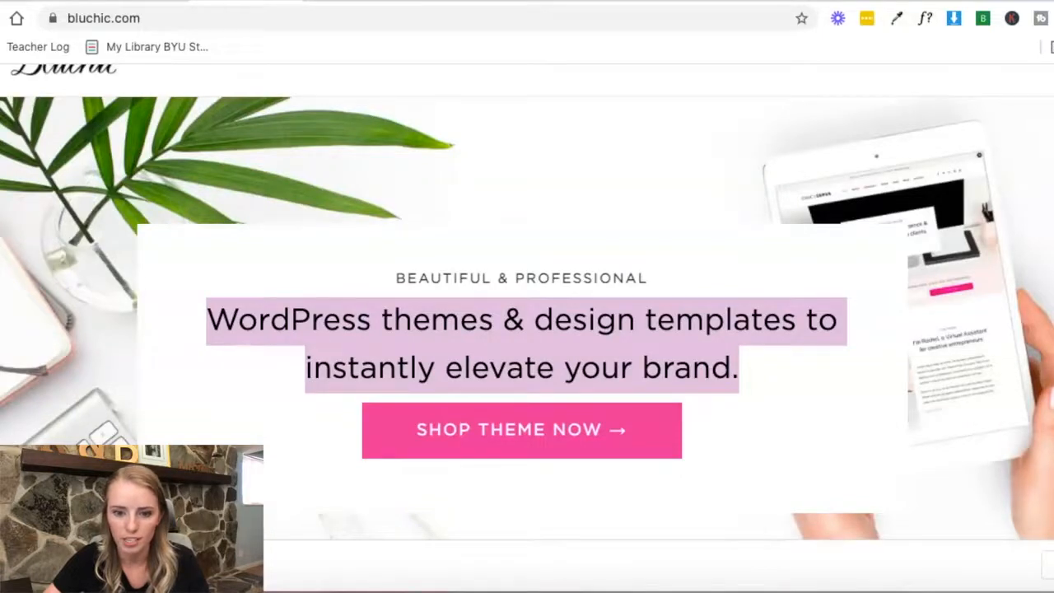
click(107, 4)
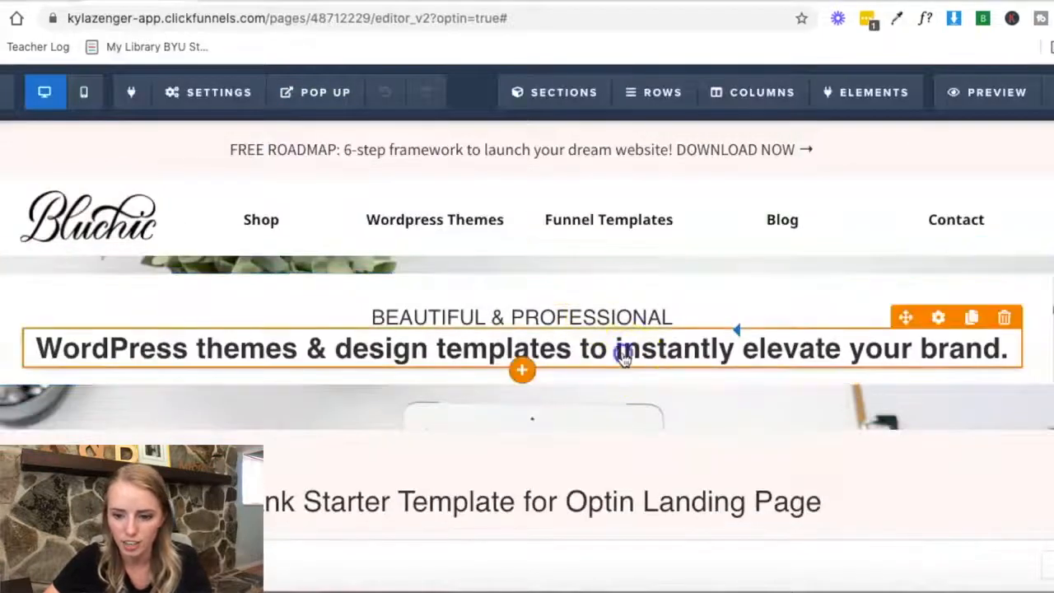
click(624, 354)
key(Return)
Step: Set the banner headline's font family to Poiret One
click(895, 306)
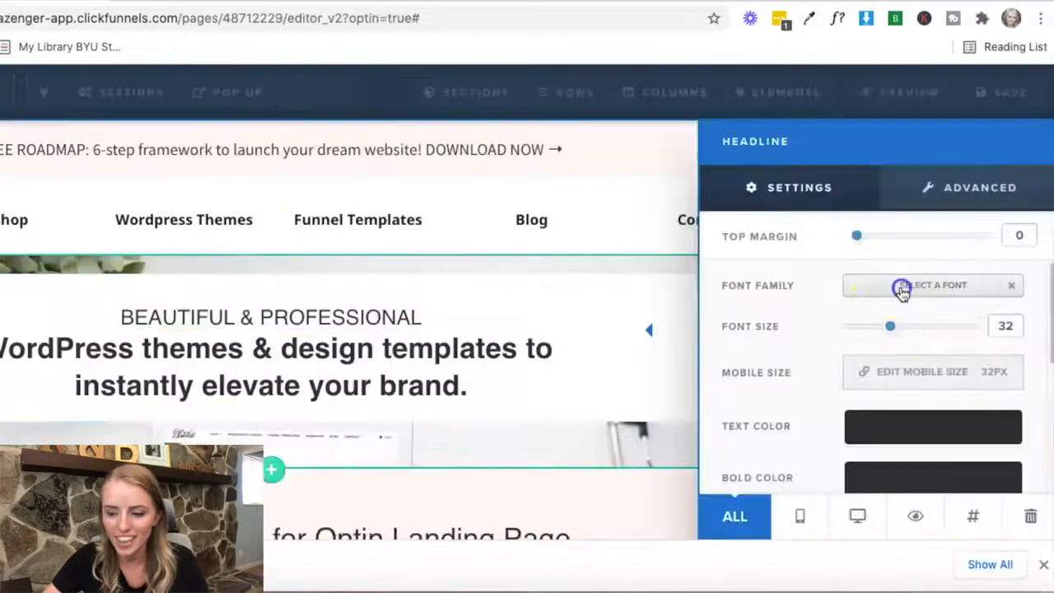
click(902, 290)
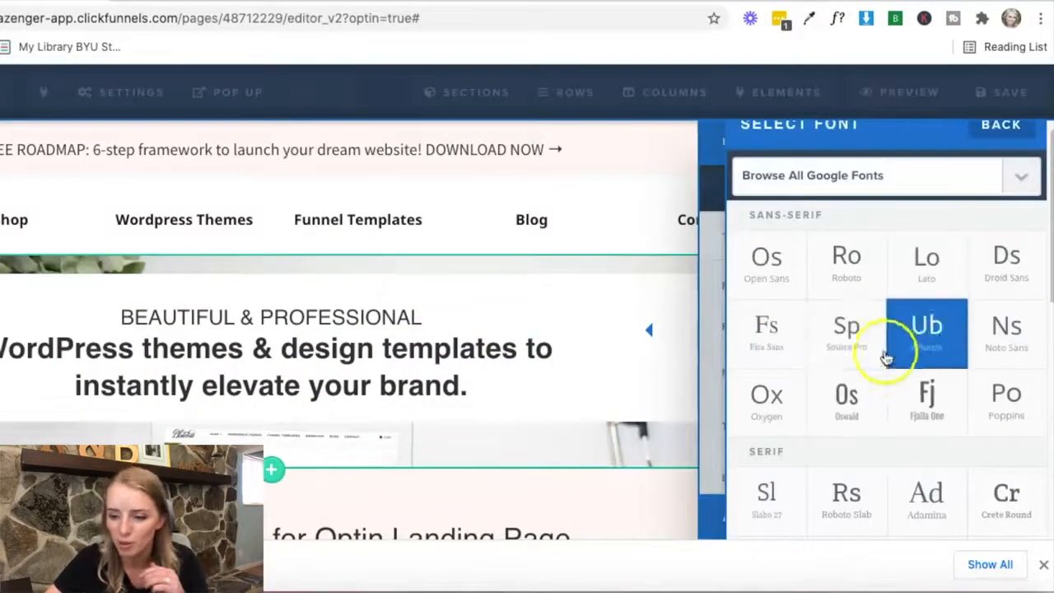
scroll(886, 357, down, 5)
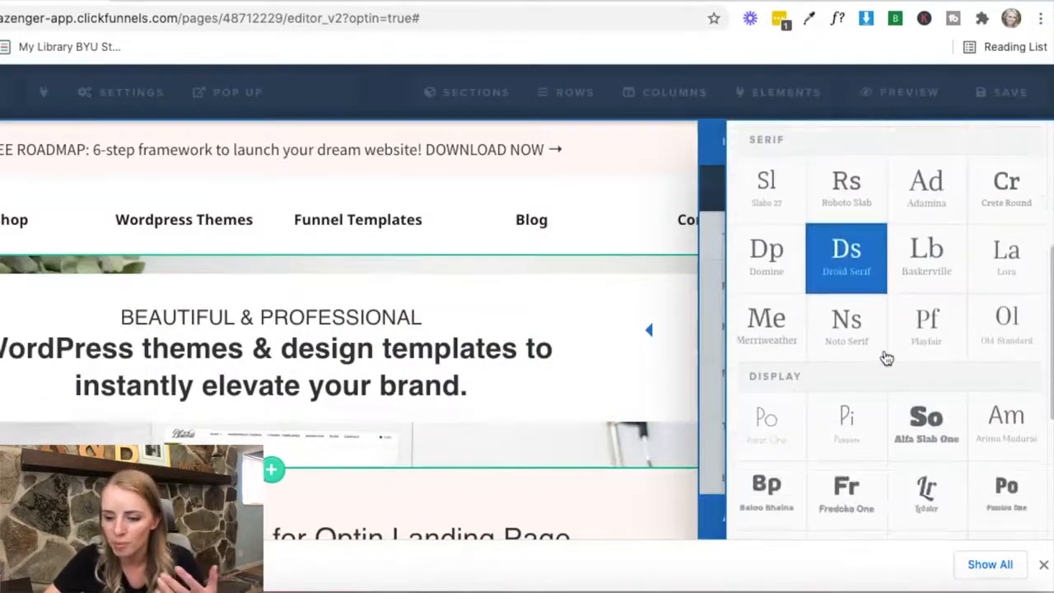
click(761, 434)
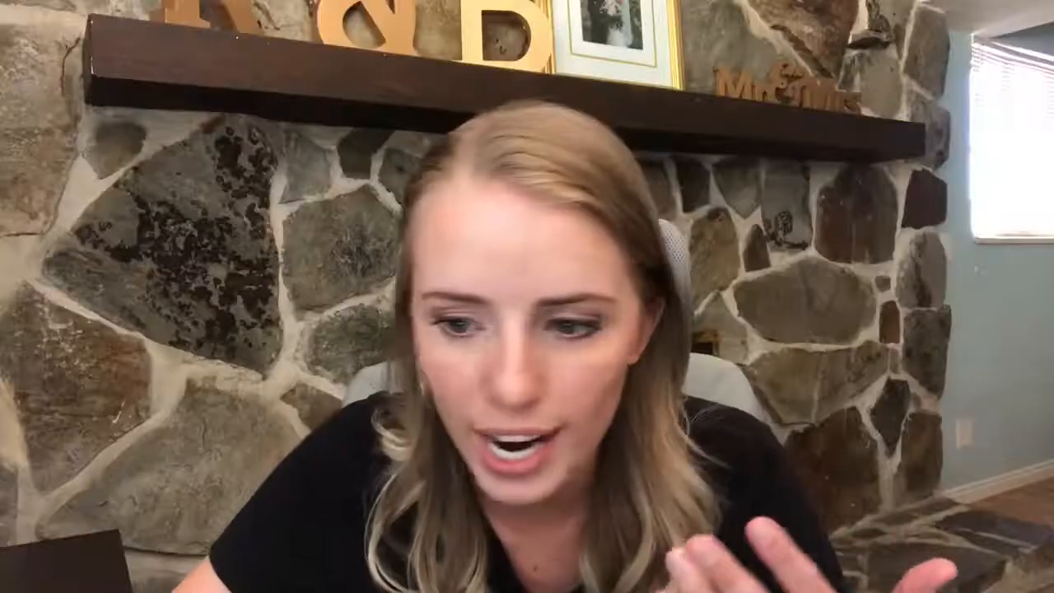
Step: Try the serif fonts Old Standard and Lora on the banner headline
click(910, 296)
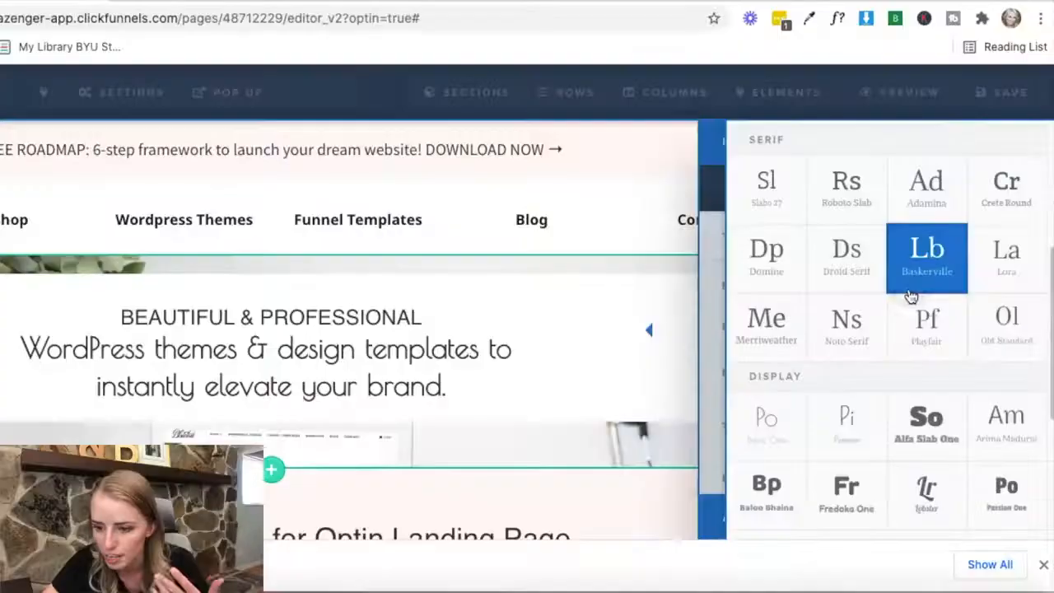
click(1017, 342)
click(965, 288)
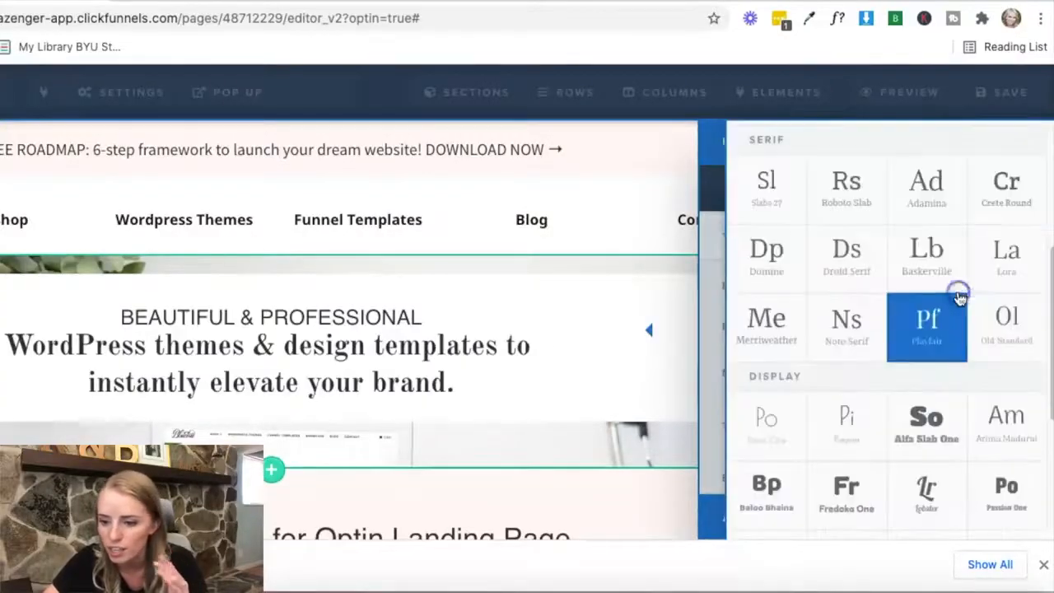
click(988, 264)
click(880, 292)
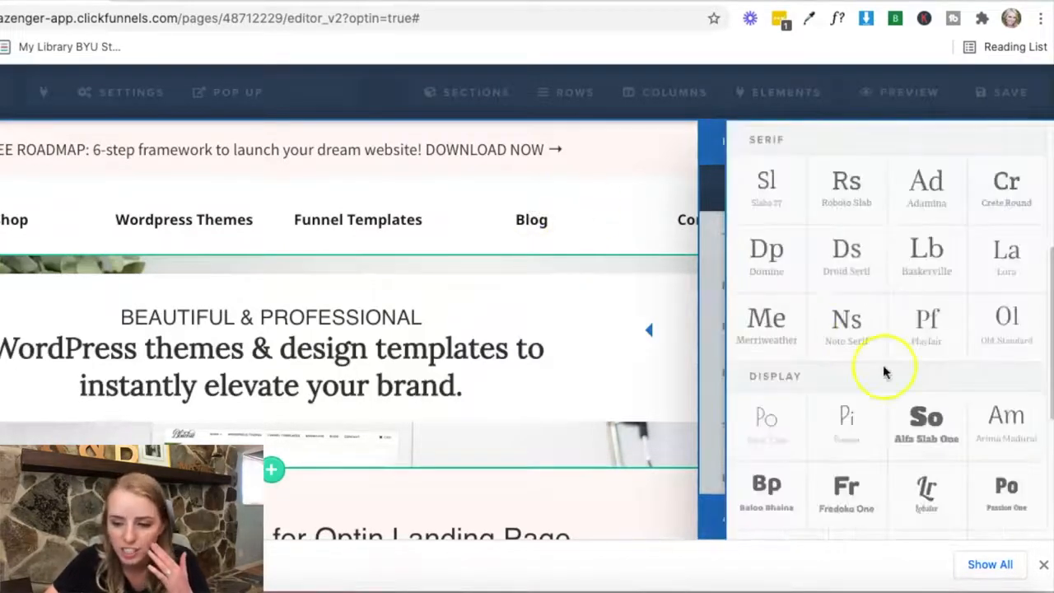
scroll(885, 370, down, 5)
scroll(889, 375, down, 3)
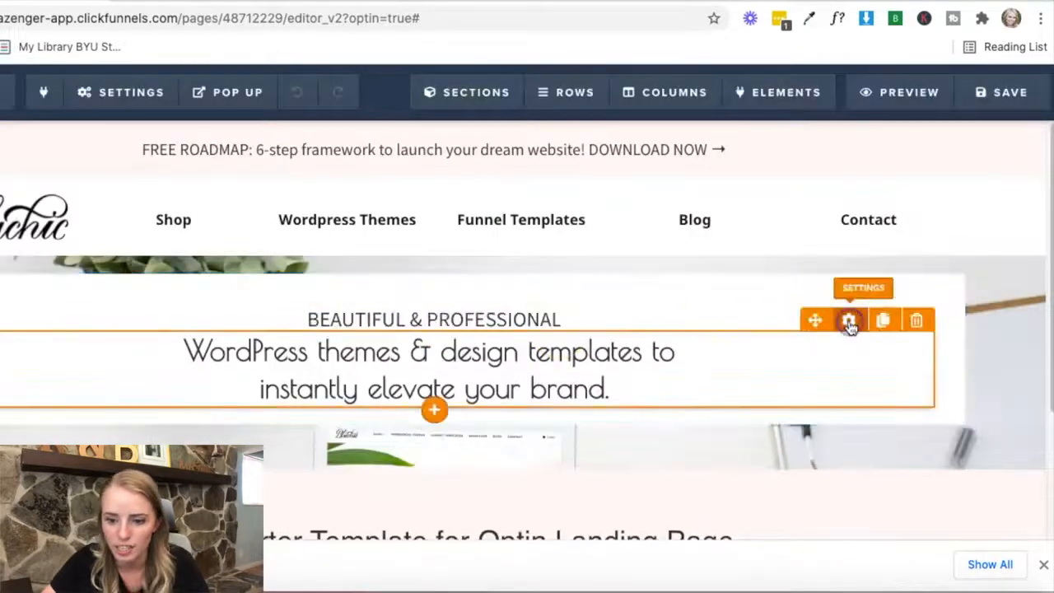
Step: Enlarge the banner headline's font size and narrow its one-column row to 80% width
click(851, 322)
drag(891, 323, 928, 327)
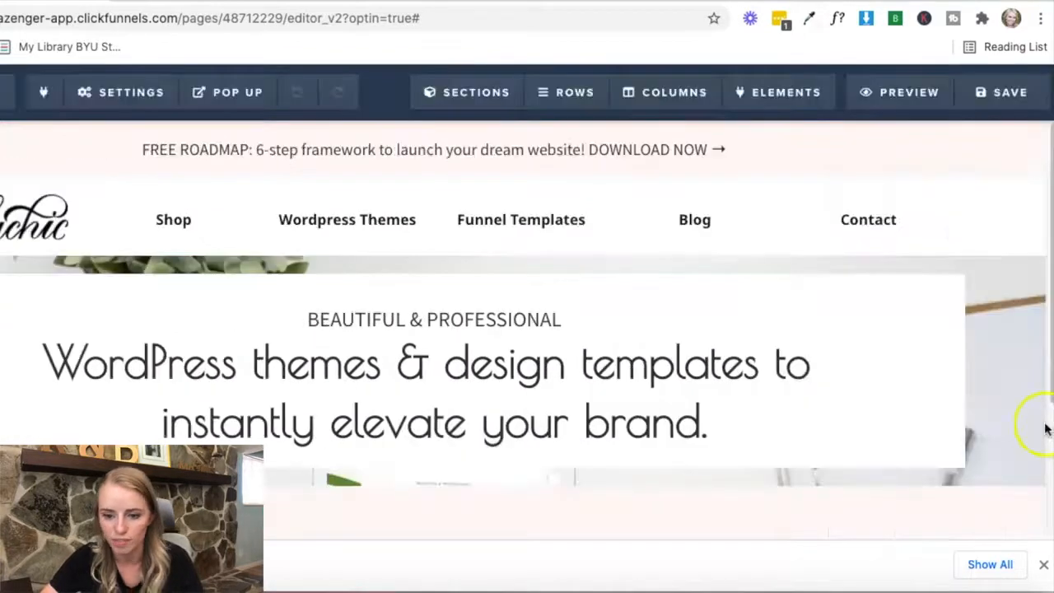
click(845, 275)
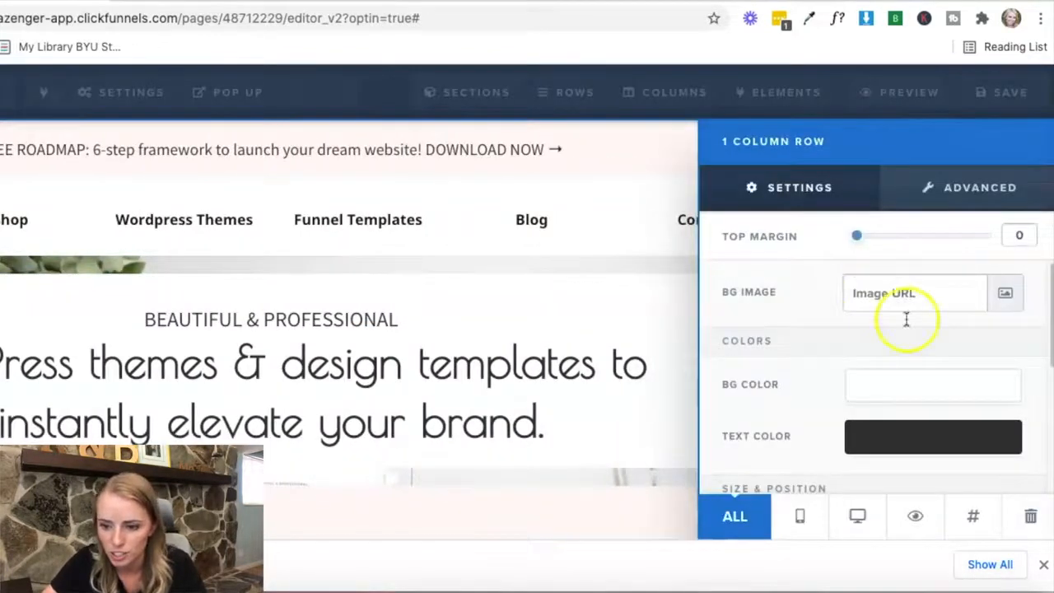
scroll(906, 321, down, 1)
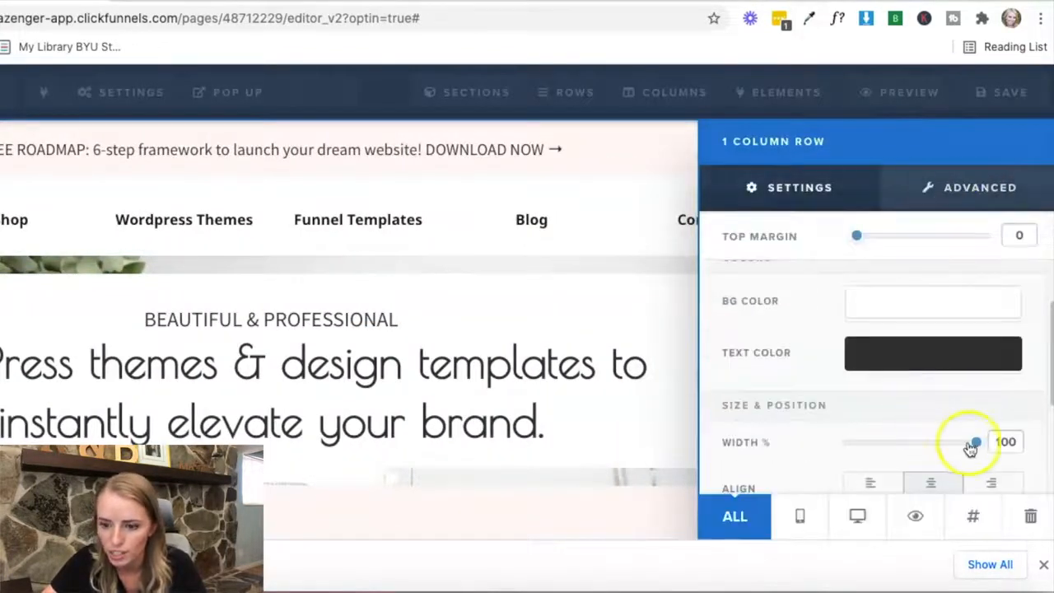
drag(937, 443, 924, 444)
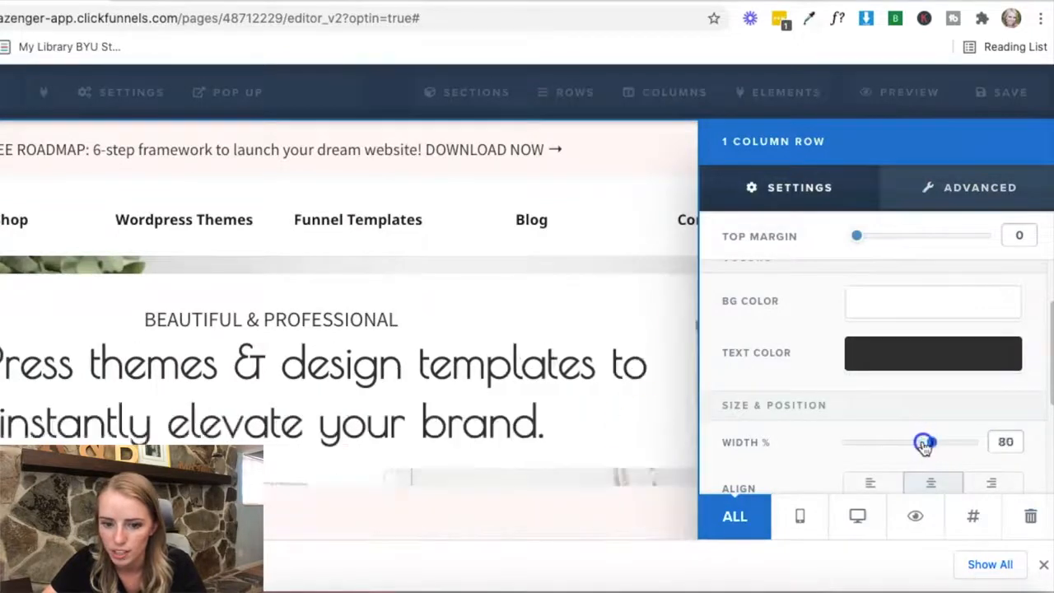
click(647, 425)
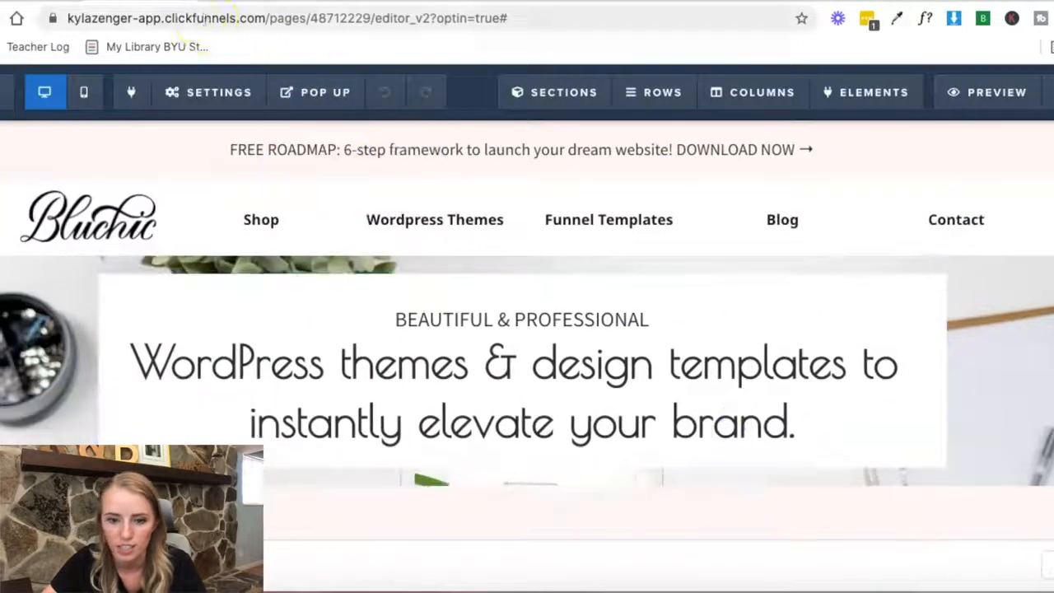
Step: Compare the headline with the one in the Bluchic banner and reduce its font size slightly
click(213, 2)
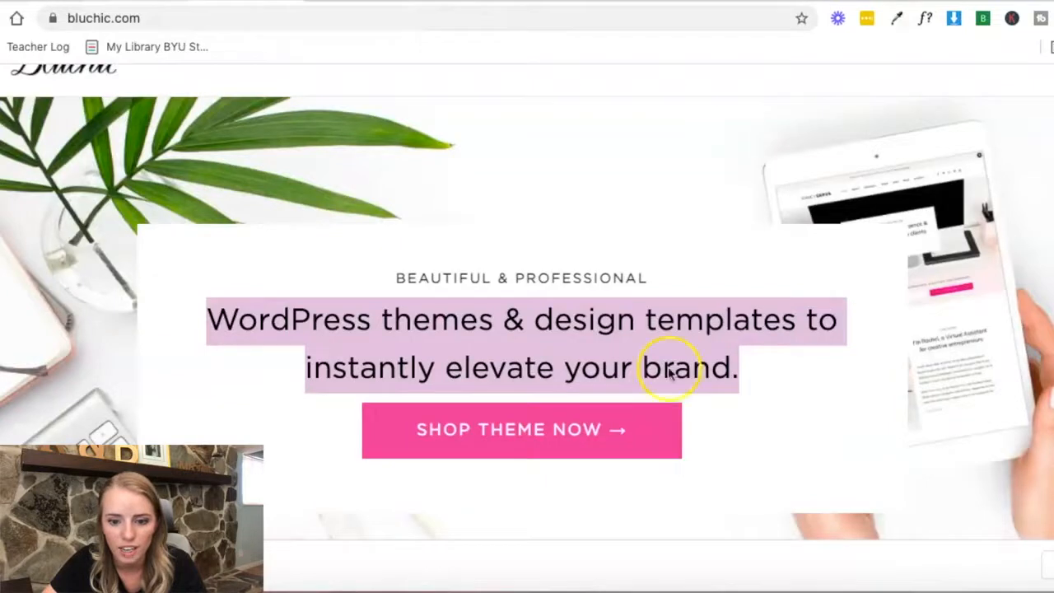
click(140, 1)
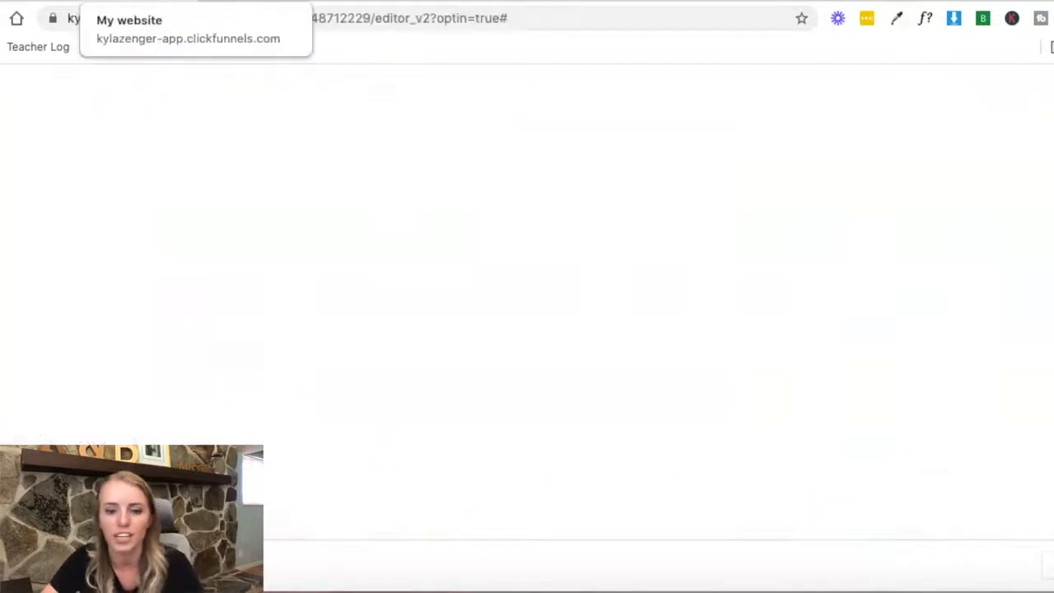
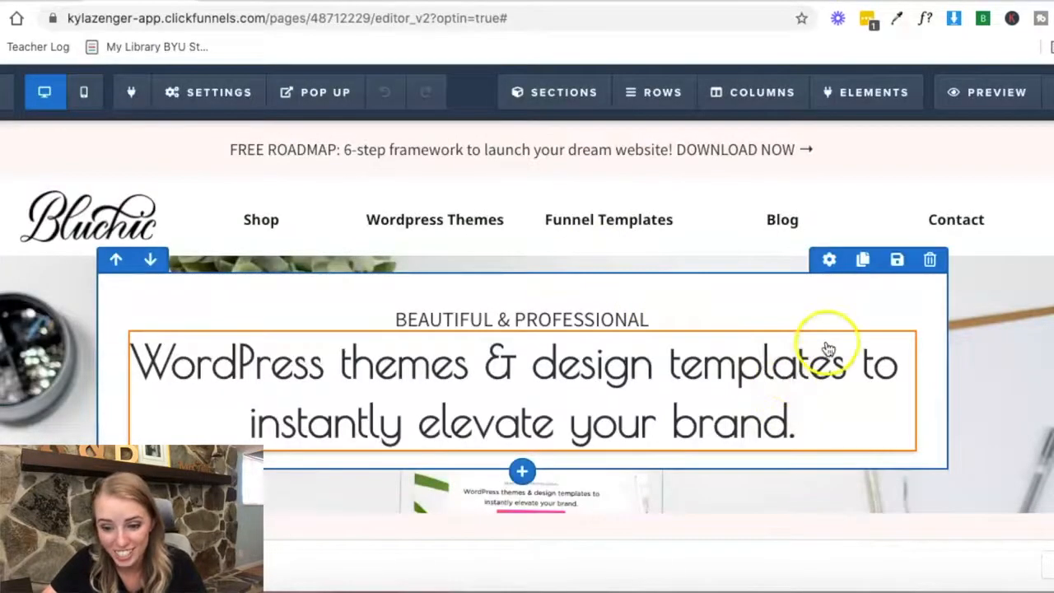
drag(931, 326, 912, 328)
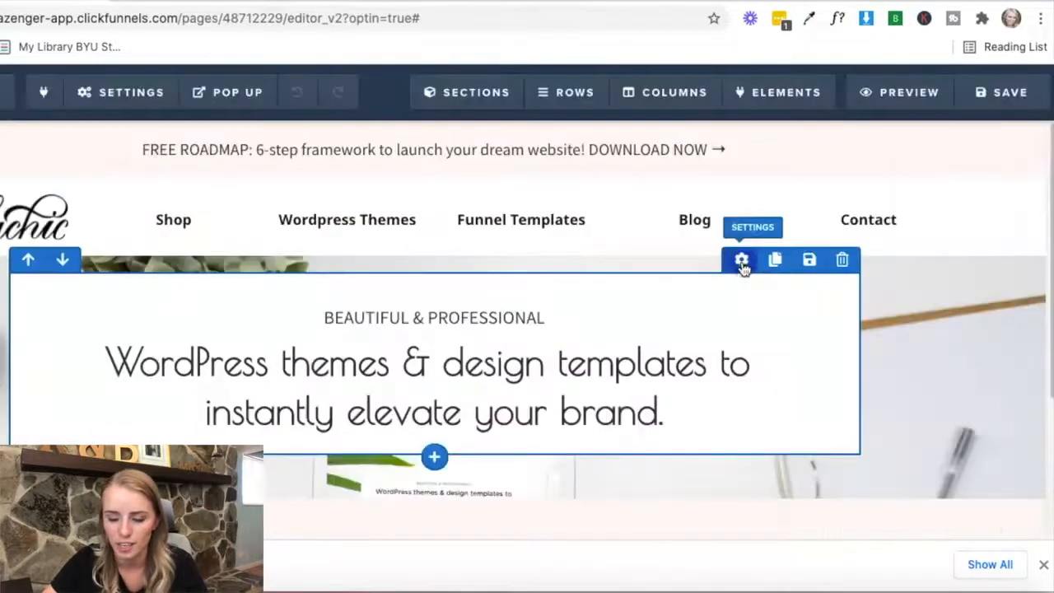
Step: Set the banner row's top margin to 50 and compare the banner's spacing with Bluchic's
click(743, 259)
drag(869, 239, 921, 251)
click(609, 363)
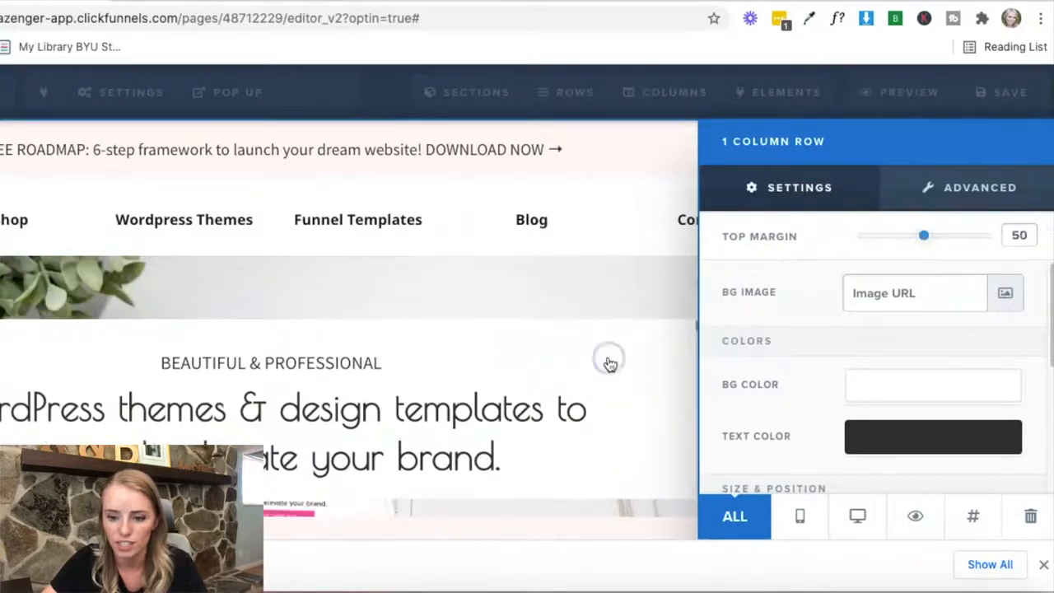
scroll(612, 364, down, 2)
click(226, 2)
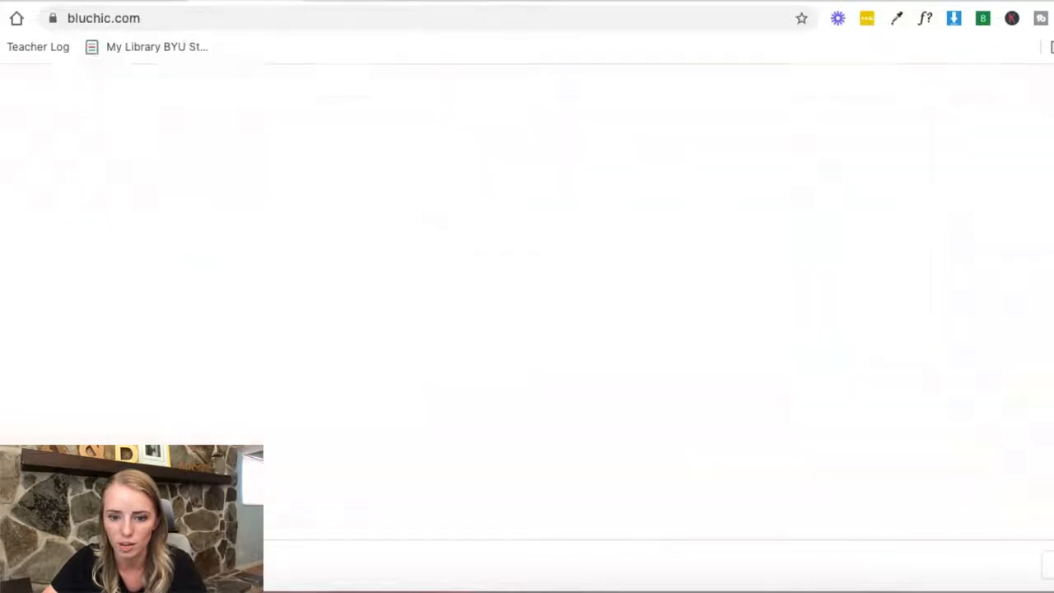
scroll(321, 183, up, 2)
click(354, 2)
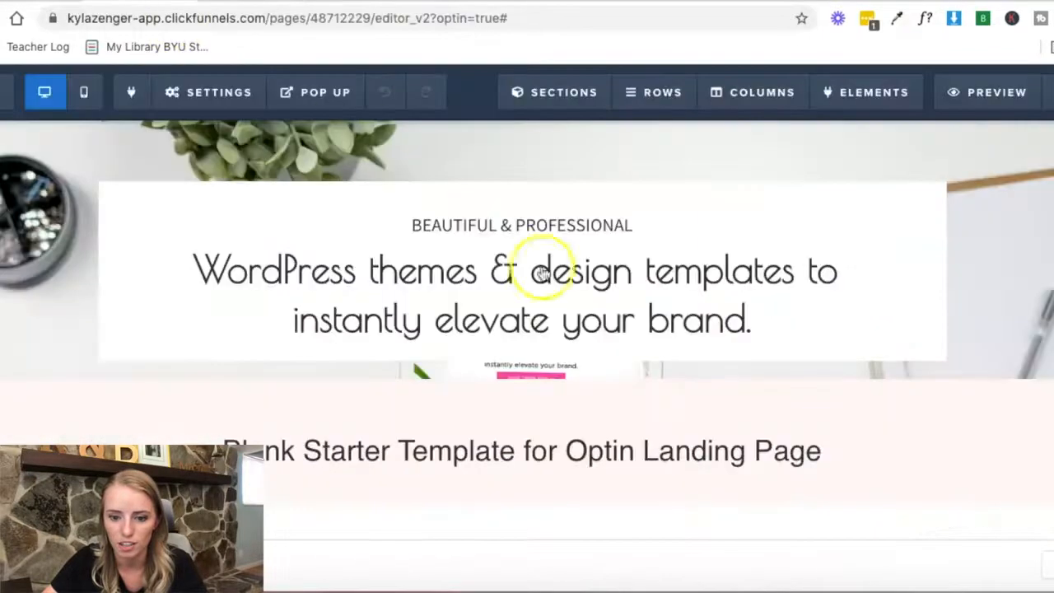
scroll(560, 288, up, 2)
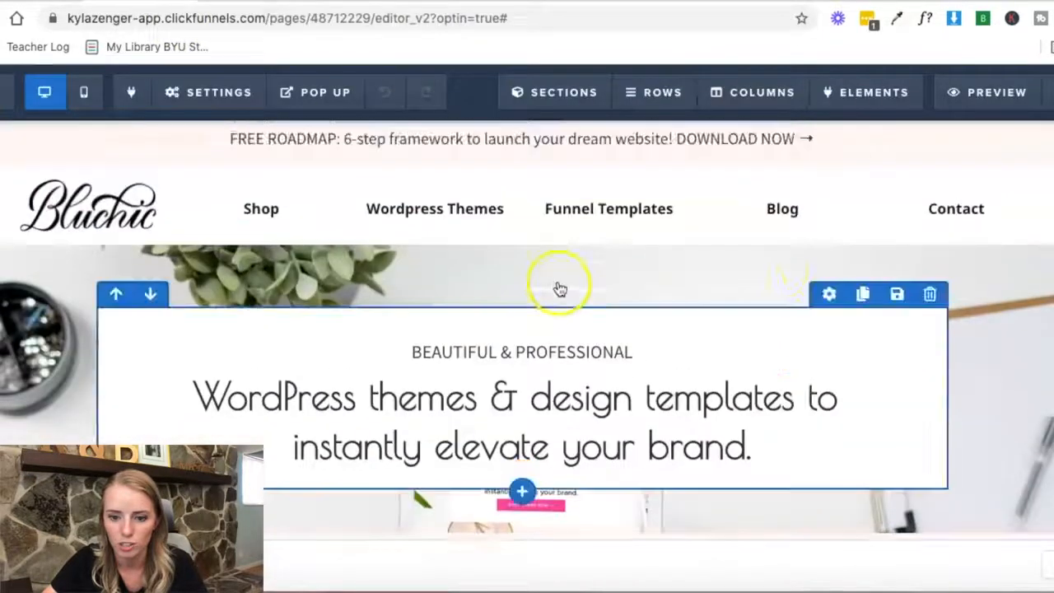
Step: Increase the banner section's bottom padding to the maximum so more of the background image extends below the headline box
click(830, 294)
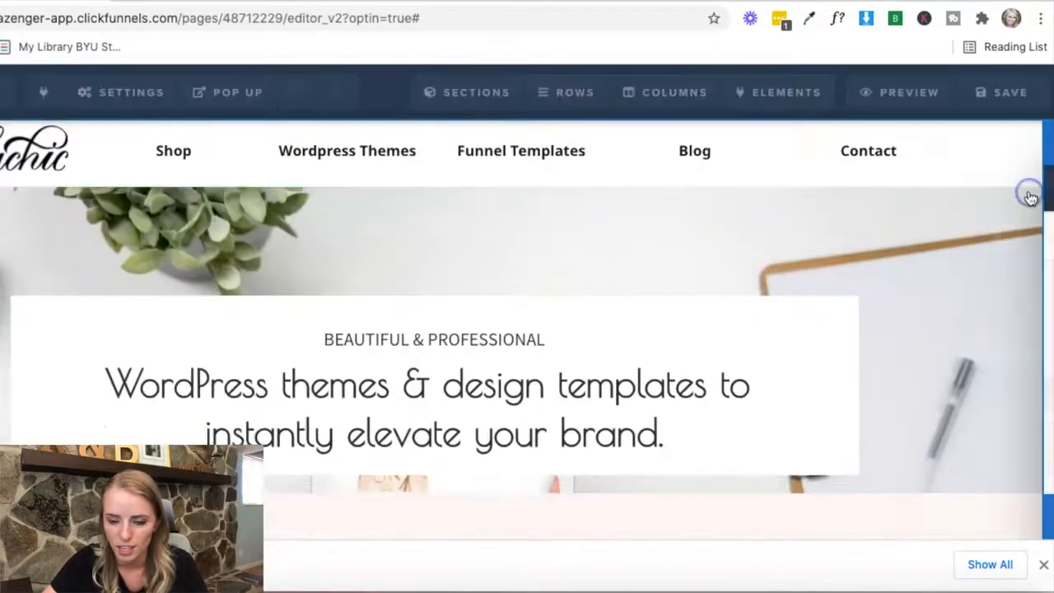
click(1026, 196)
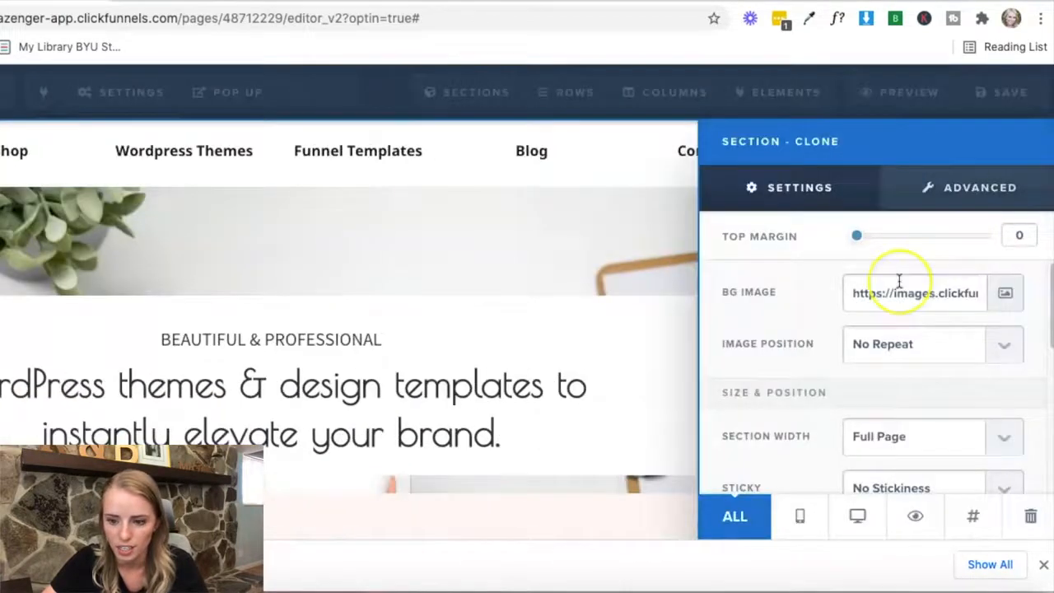
scroll(898, 284, down, 3)
drag(871, 433, 997, 428)
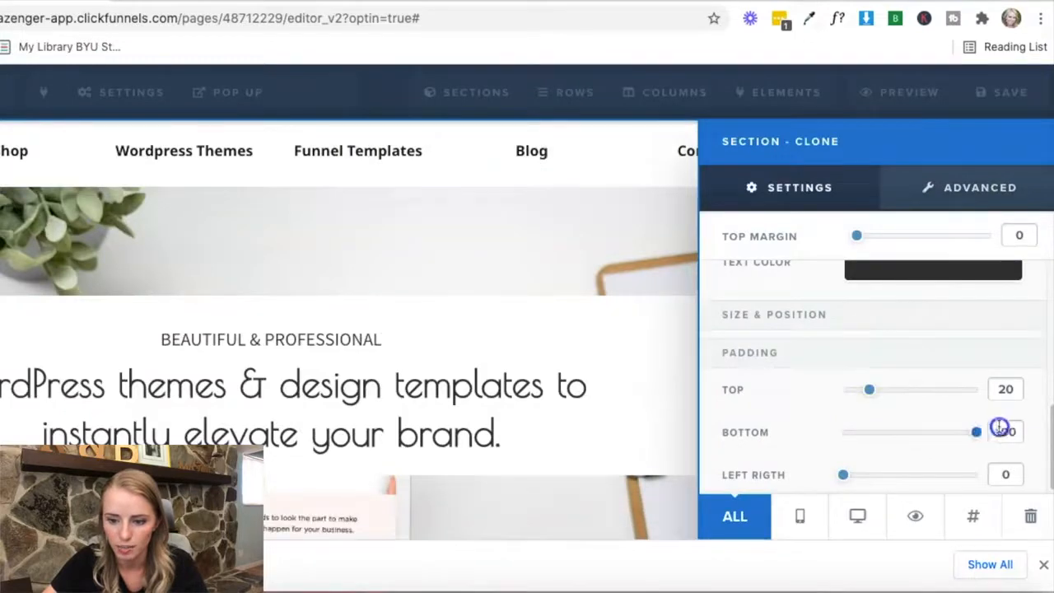
click(510, 307)
scroll(511, 307, down, 3)
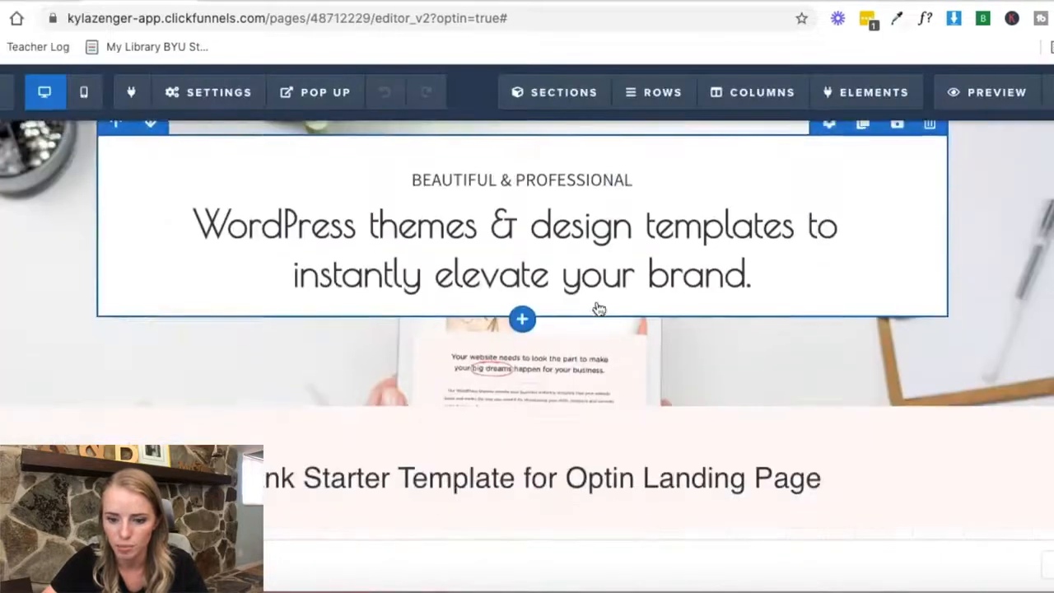
scroll(511, 307, up, 2)
scroll(599, 310, up, 1)
scroll(613, 498, down, 2)
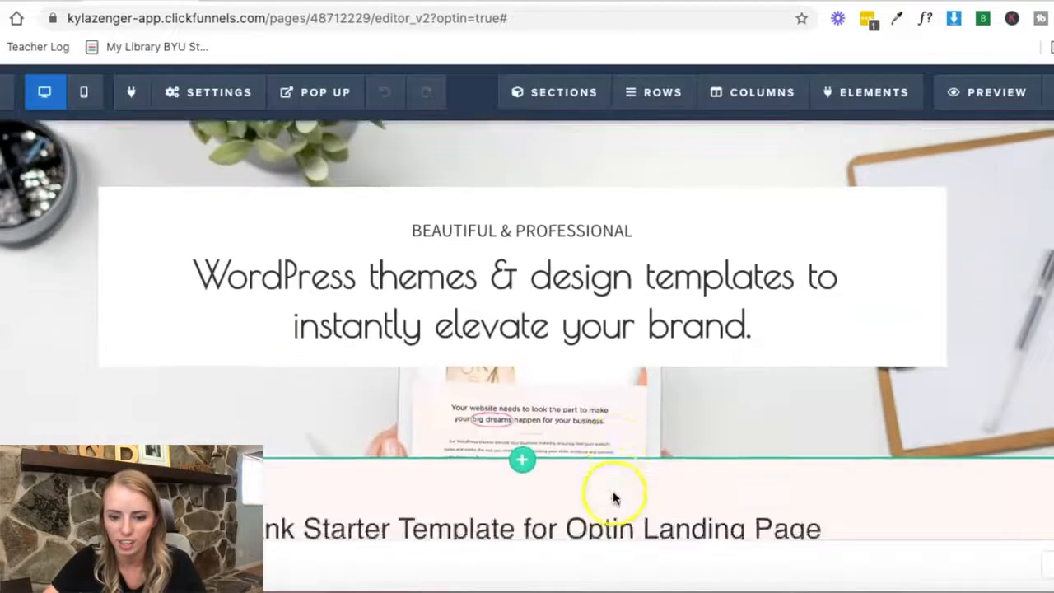
Step: Check the Bluchic banner for reference and add a button element beneath the banner headline
click(544, 1)
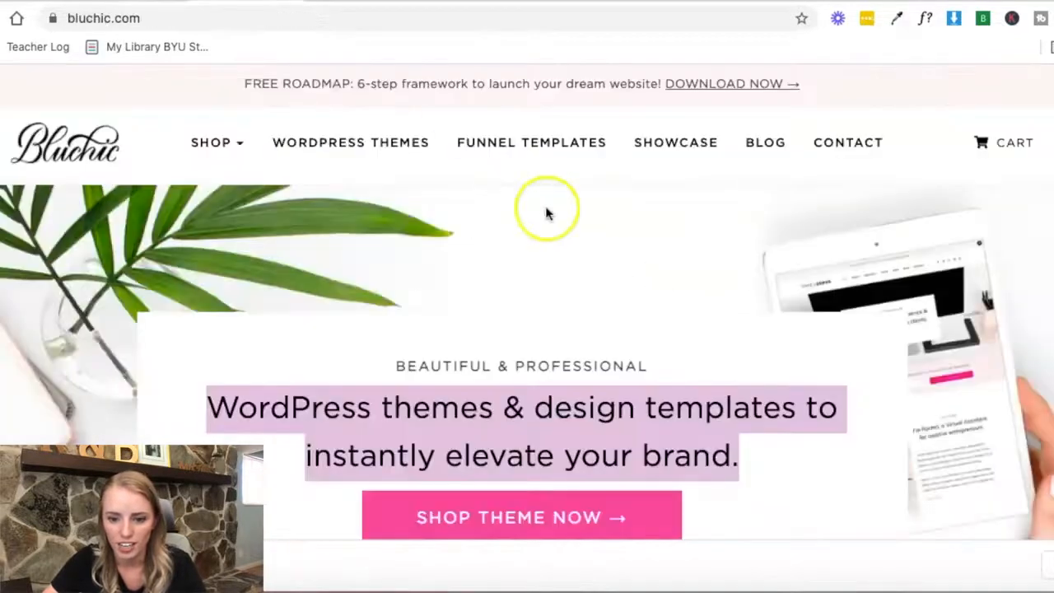
scroll(547, 213, down, 3)
click(568, 1)
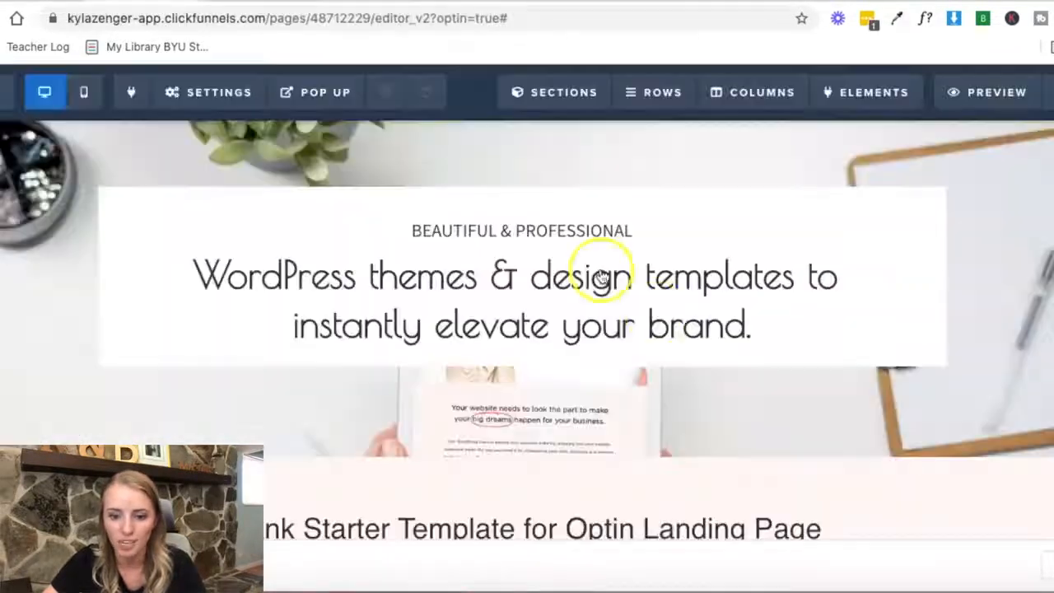
click(540, 323)
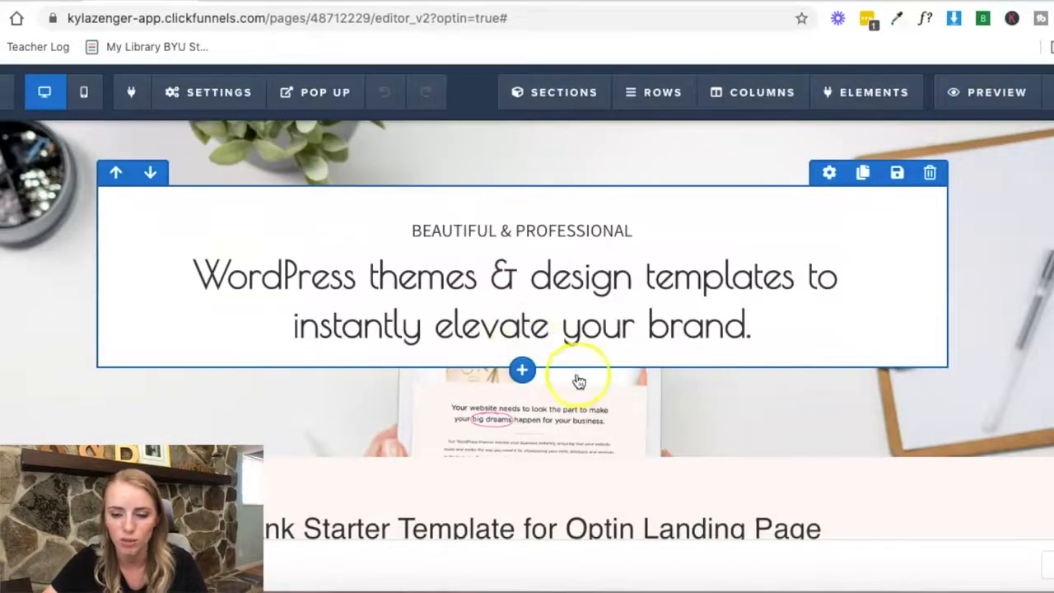
click(522, 349)
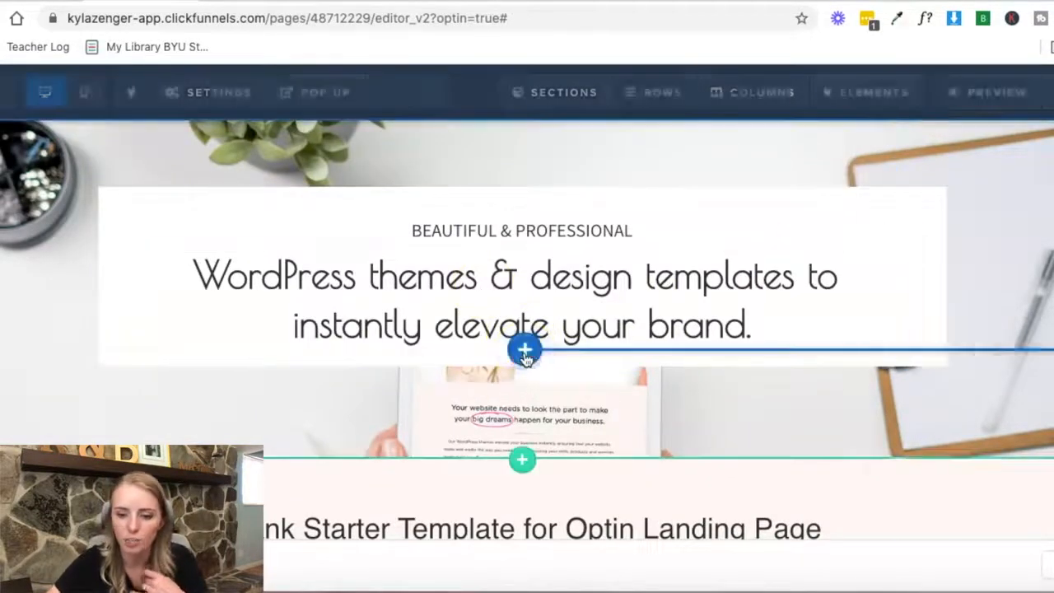
scroll(797, 373, down, 7)
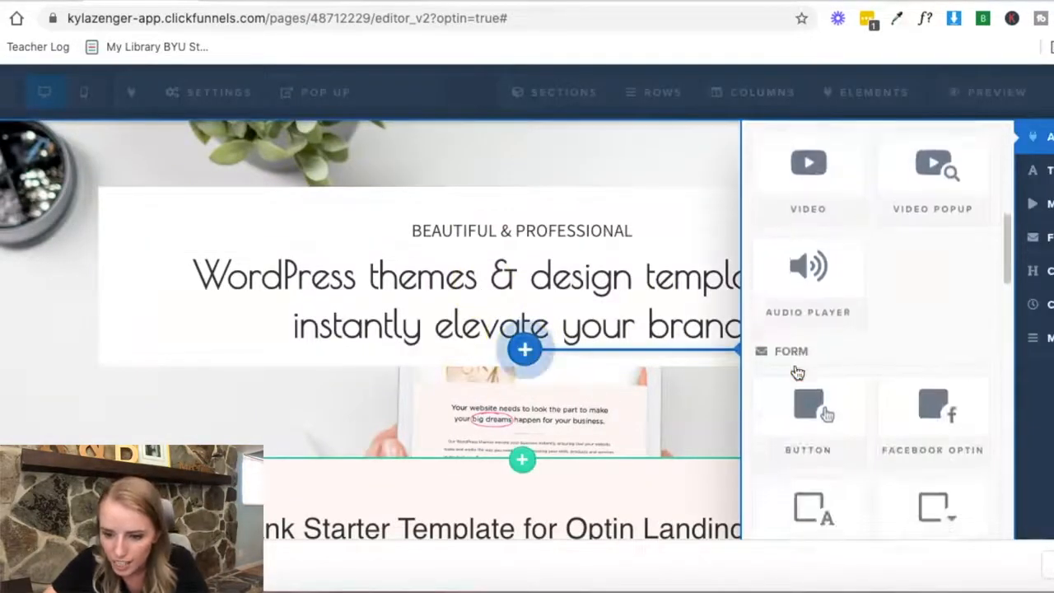
scroll(797, 372, up, 1)
scroll(797, 373, down, 3)
click(803, 404)
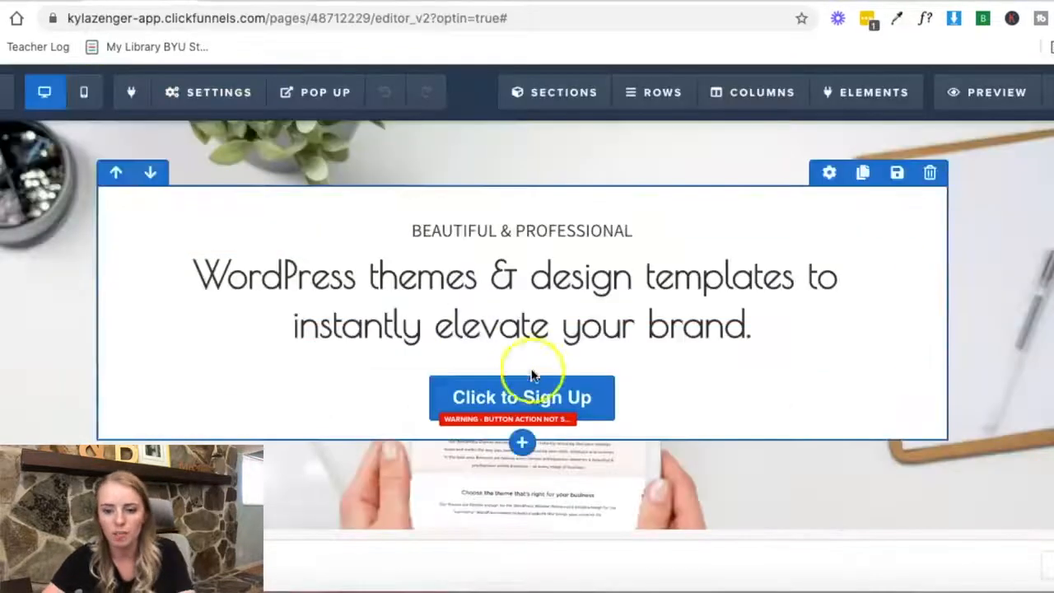
Step: Set the banner button's text to Shop Theme Now and add the fa-arrow-right icon after it
click(524, 396)
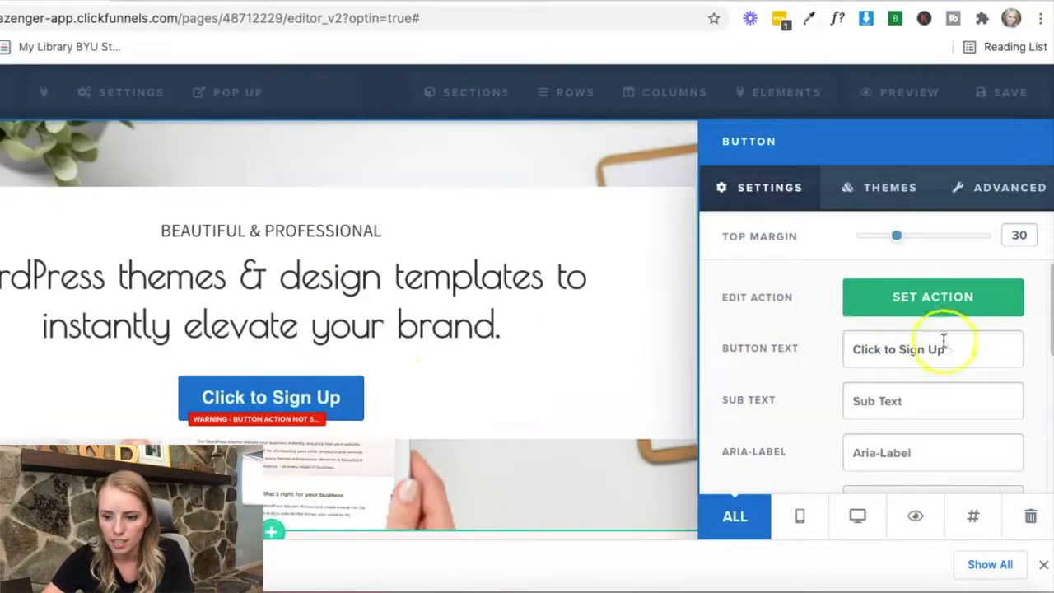
text(Shop Theme Now)
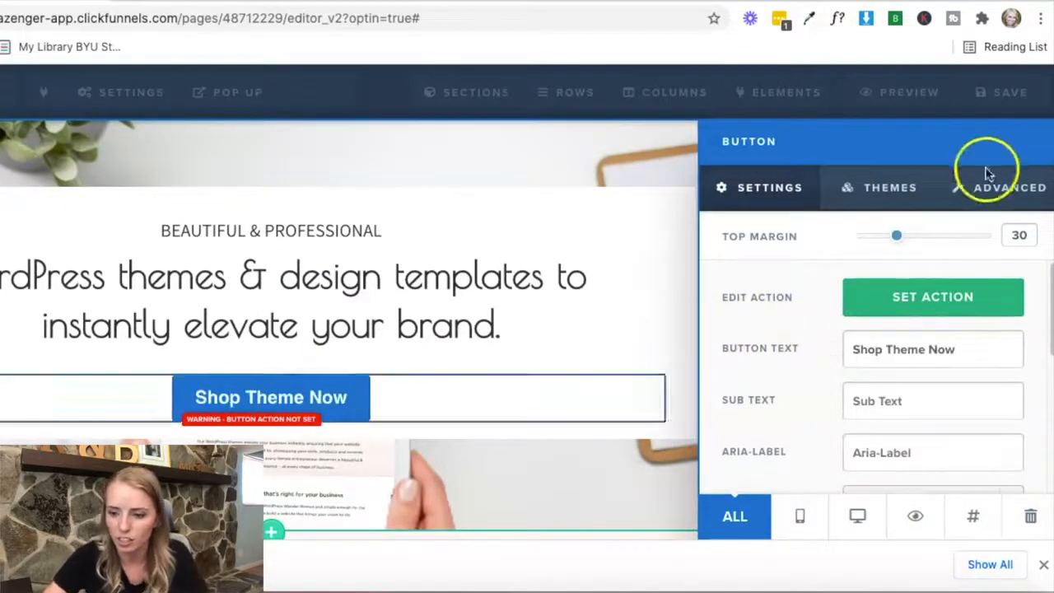
scroll(892, 310, down, 10)
scroll(893, 313, down, 1)
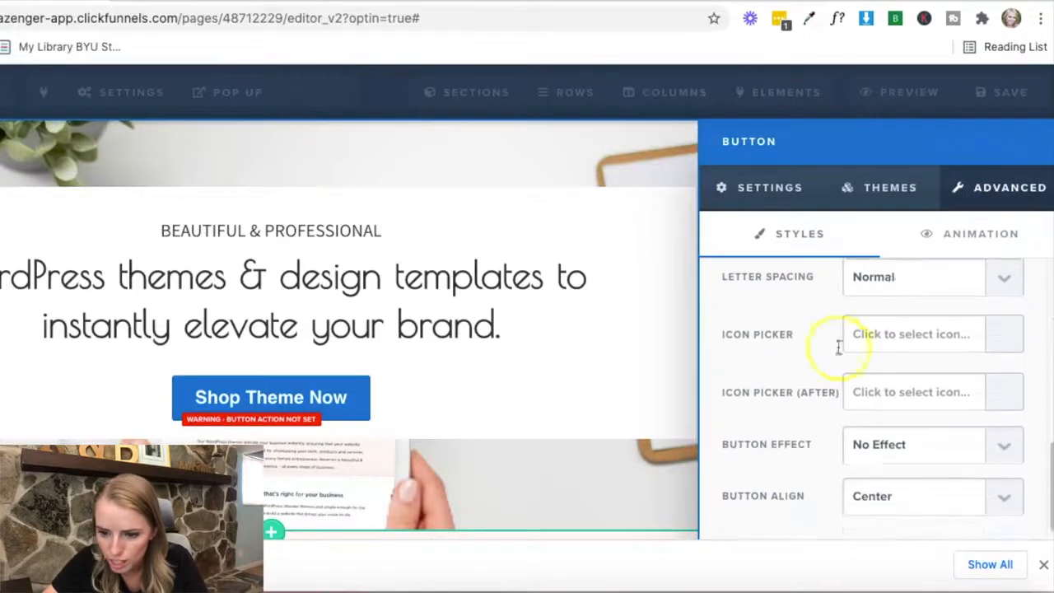
click(869, 394)
scroll(806, 446, down, 3)
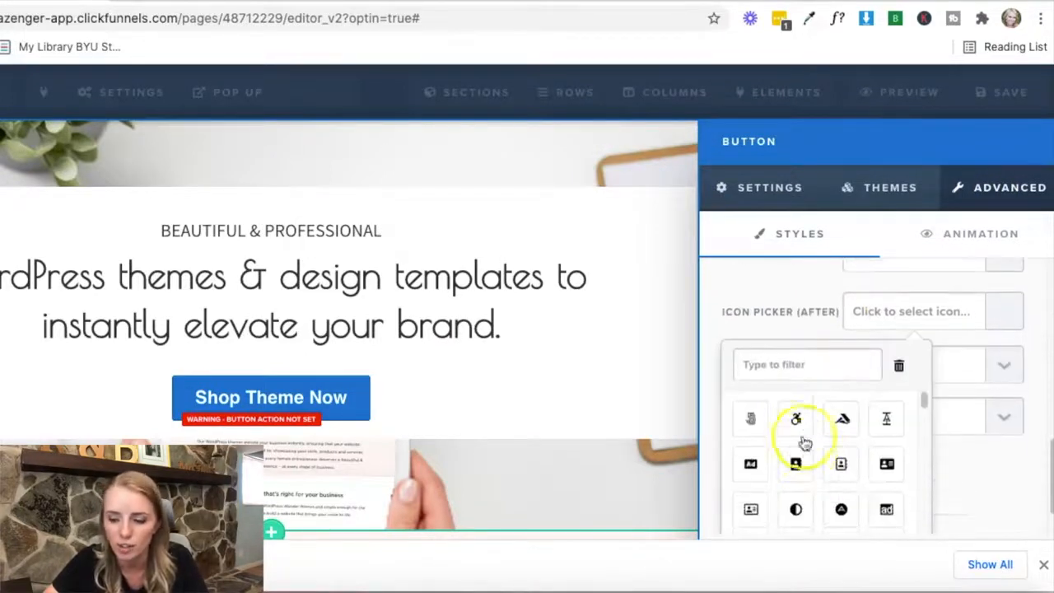
text(arrow)
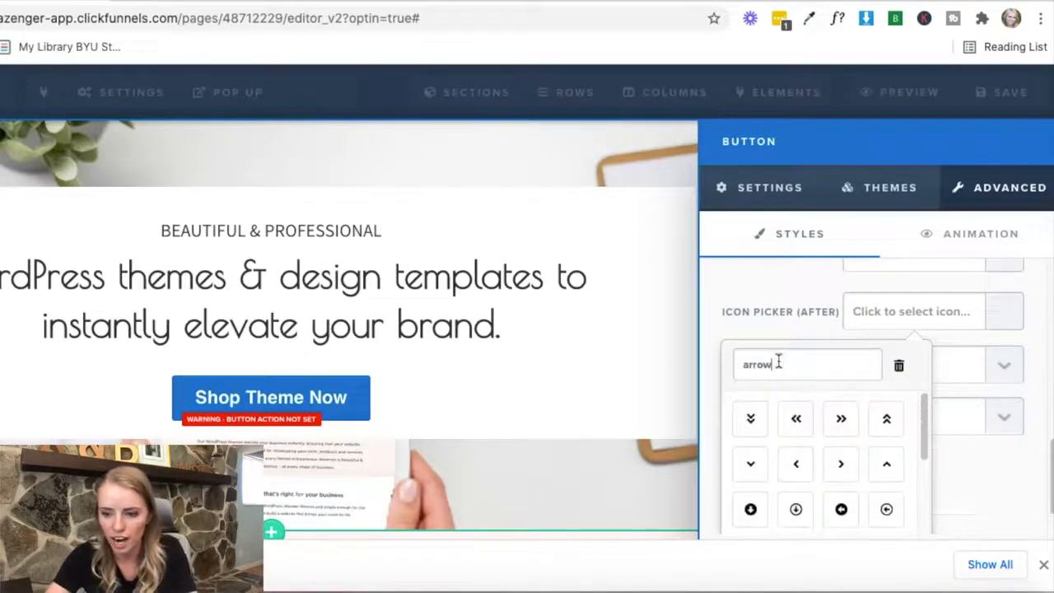
scroll(815, 429, down, 3)
click(841, 436)
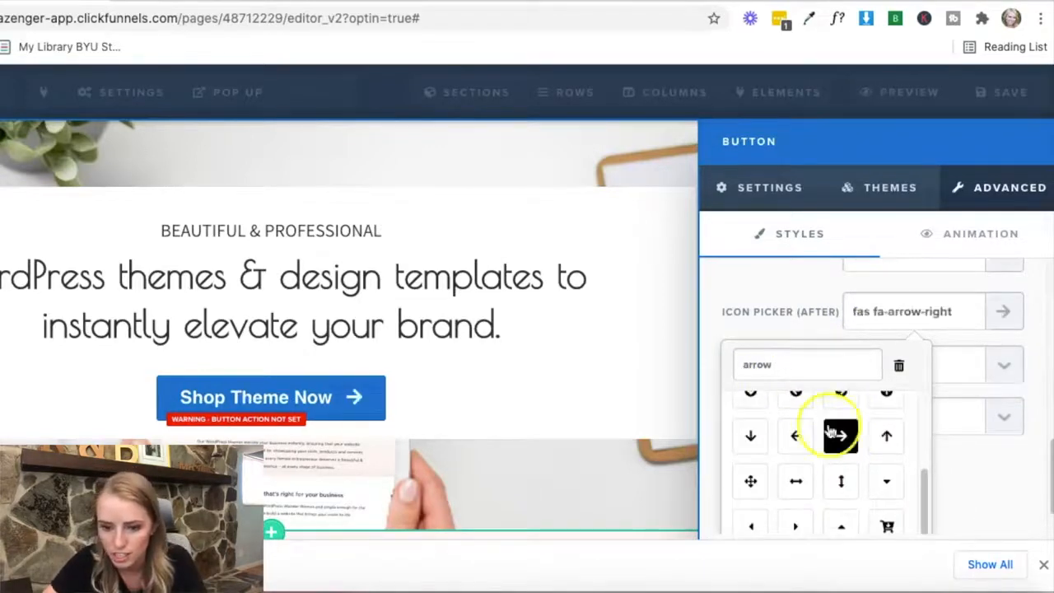
Step: Sample the pink of Bluchic's Shop Theme Now button and apply #ea5e9e as the banner button's background color
click(731, 183)
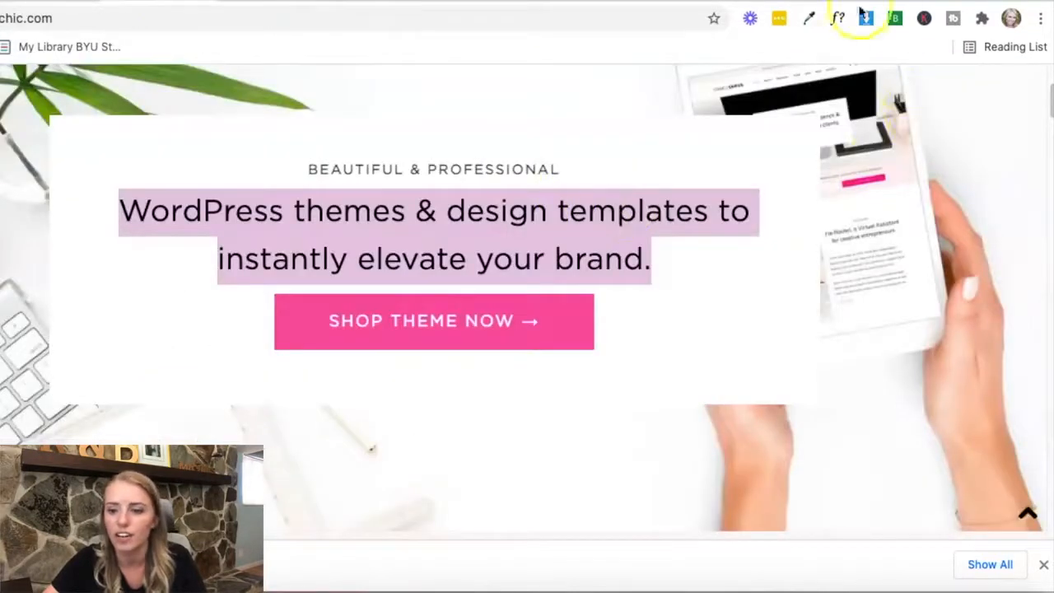
click(811, 20)
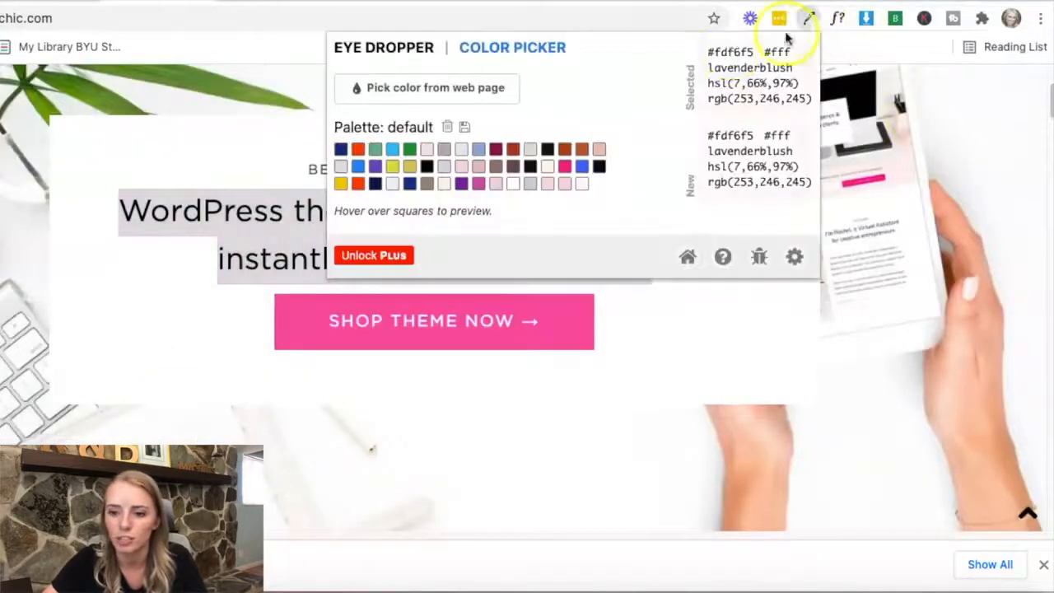
click(383, 91)
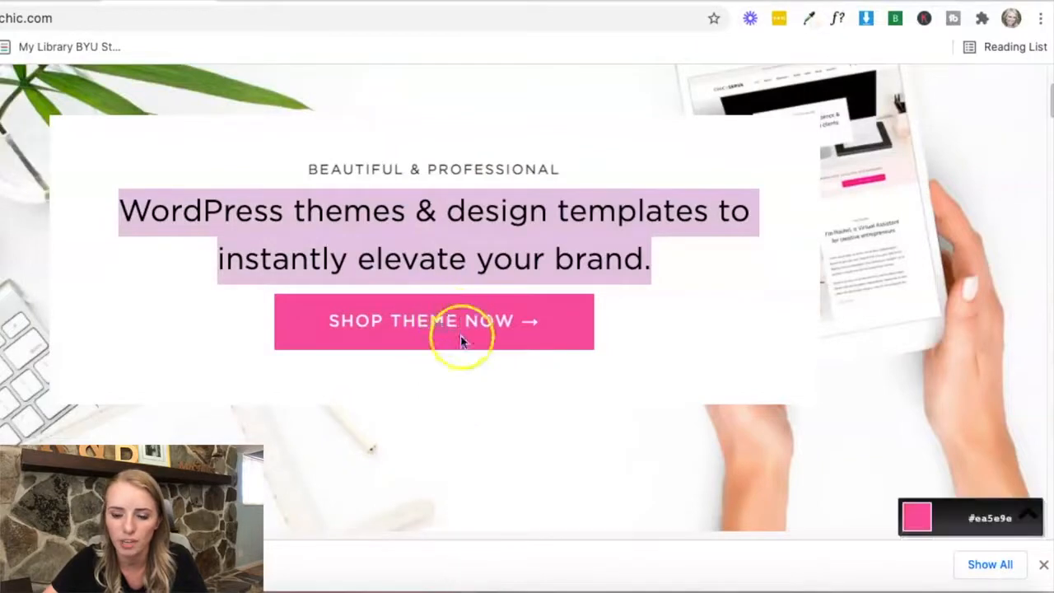
click(459, 334)
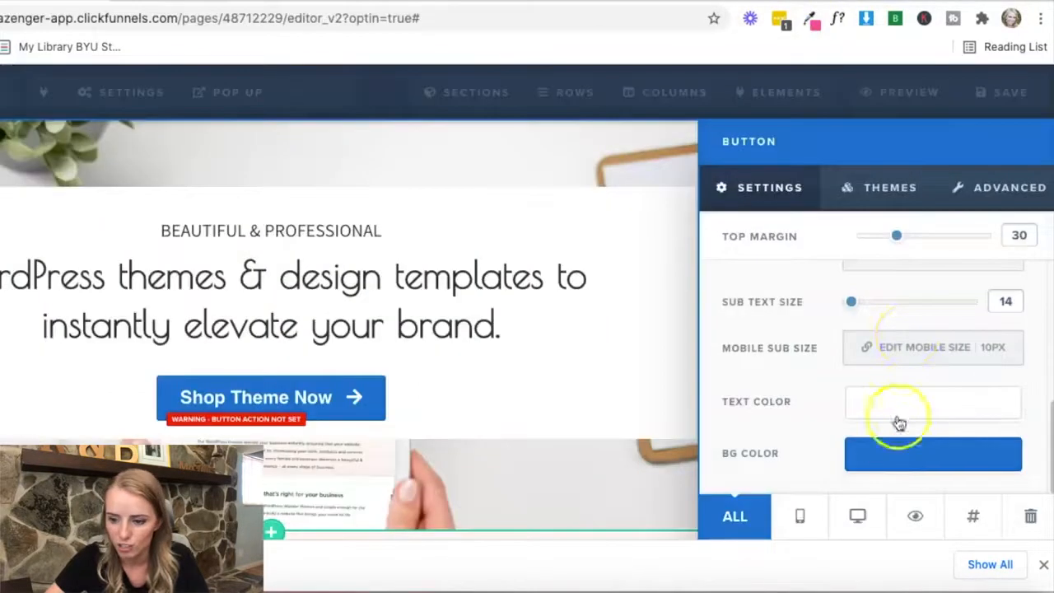
click(885, 453)
click(959, 415)
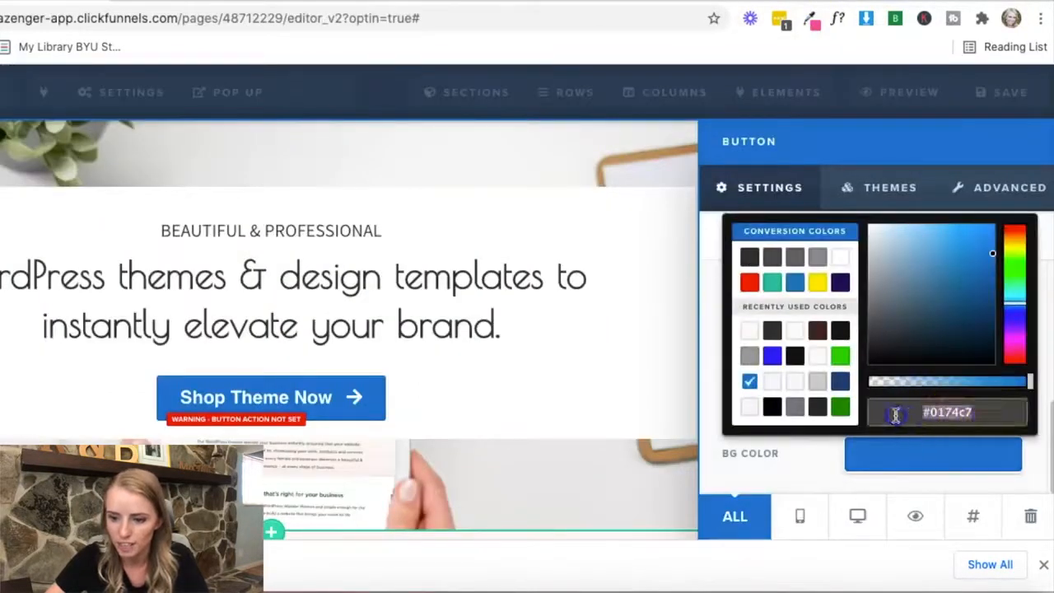
text(#ea5e9e)
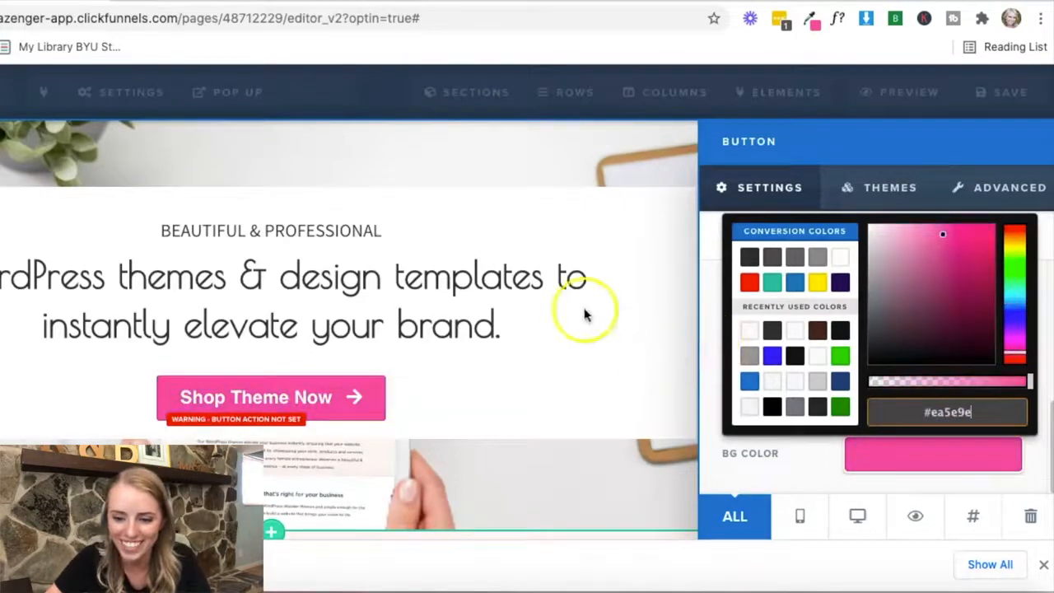
click(707, 333)
Step: Set the banner button's font to Source Sans Pro at size 26 and compare it with Bluchic's button
click(929, 345)
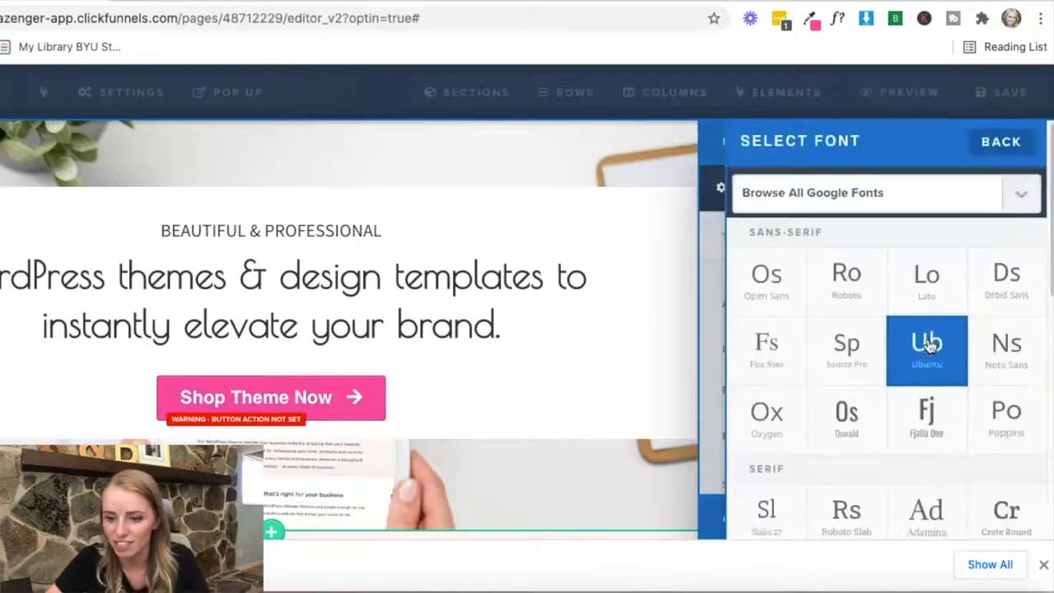
click(856, 343)
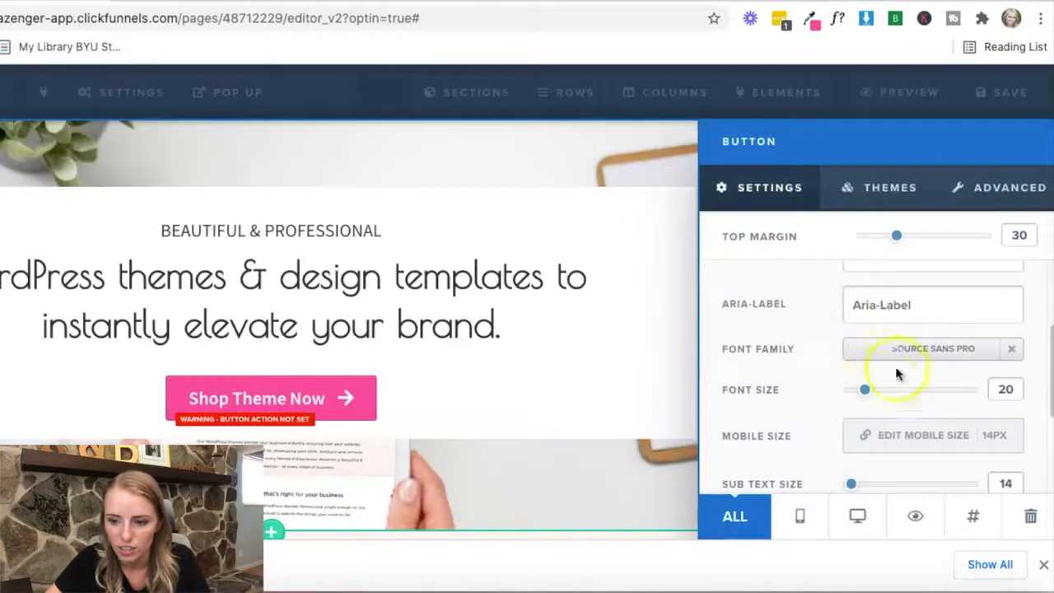
drag(865, 393, 877, 393)
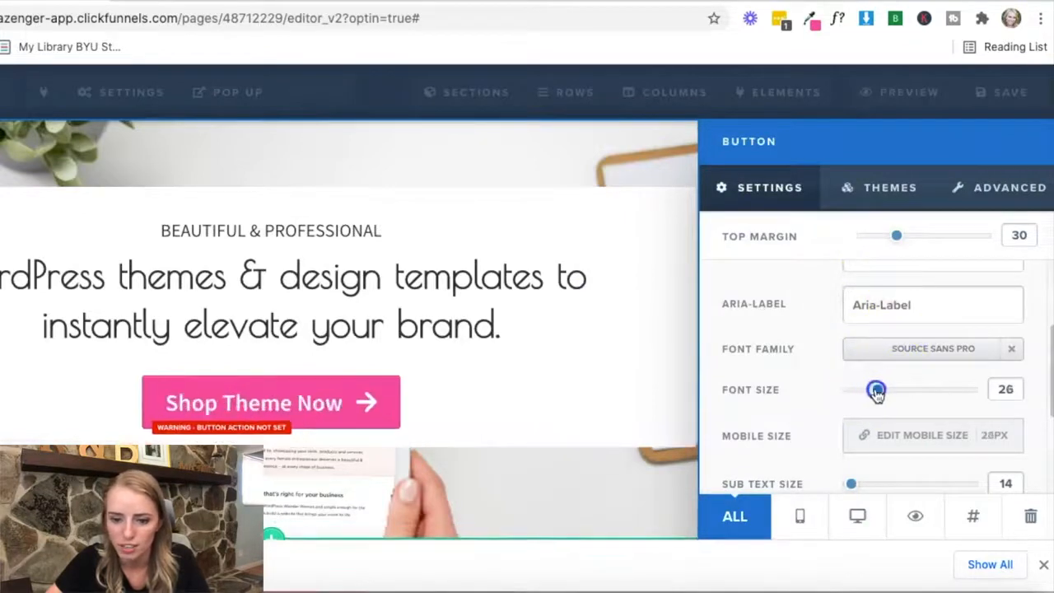
key(ctrl+Tab)
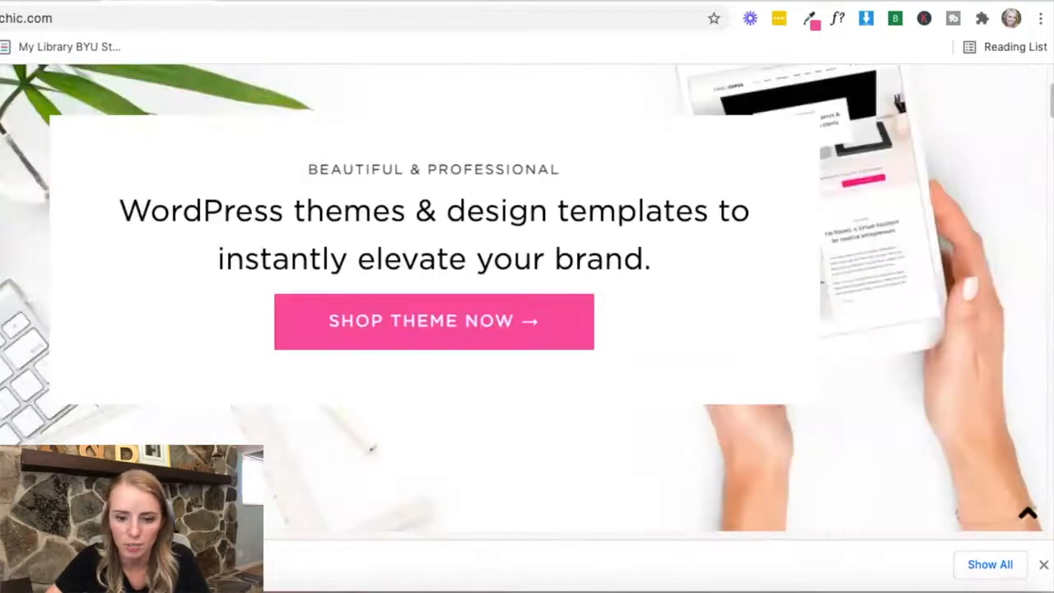
key(ctrl+shift+Tab)
Step: Change the banner button's font to the same thin display font as the banner headline
click(932, 349)
scroll(932, 402, down, 2)
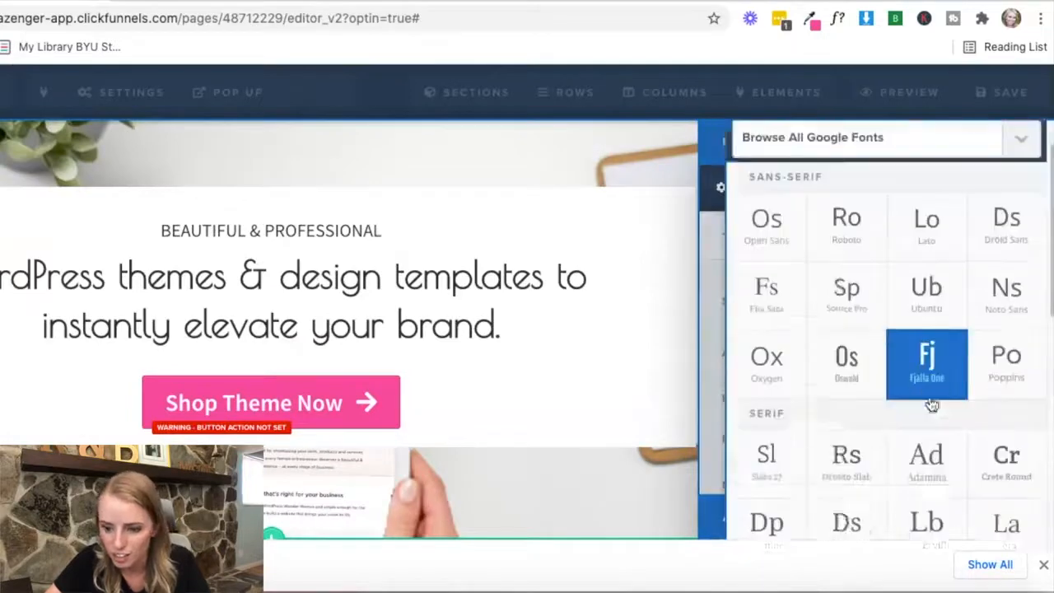
click(932, 402)
scroll(931, 403, down, 2)
click(929, 404)
scroll(930, 404, down, 1)
click(788, 443)
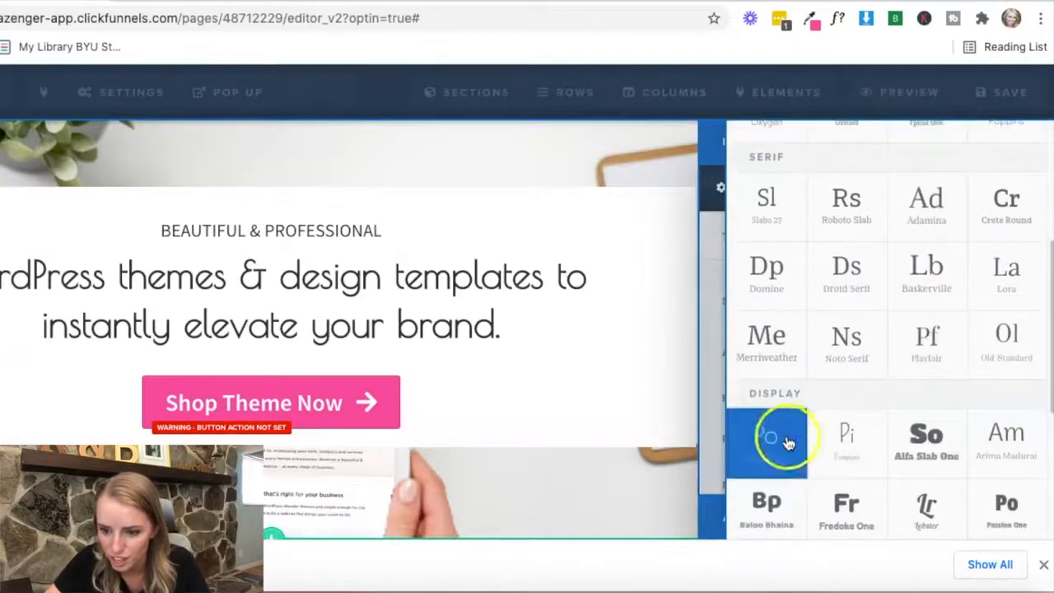
click(581, 356)
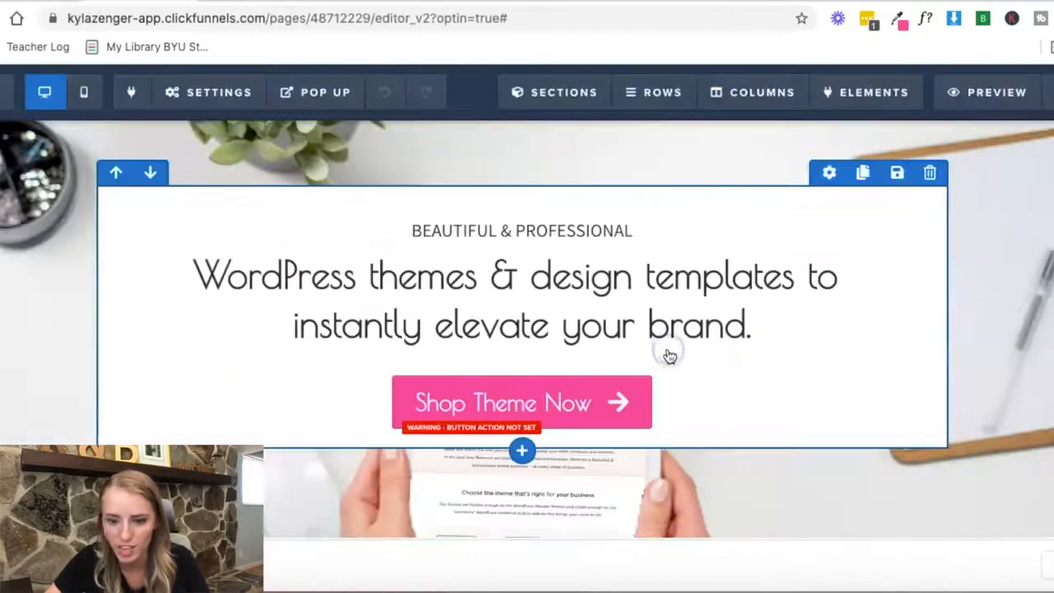
Step: Replace the placeholder headline below the banner with Bluchic's "Your website needs to look the part to make your big dreams happen for your business."
scroll(527, 329, down, 3)
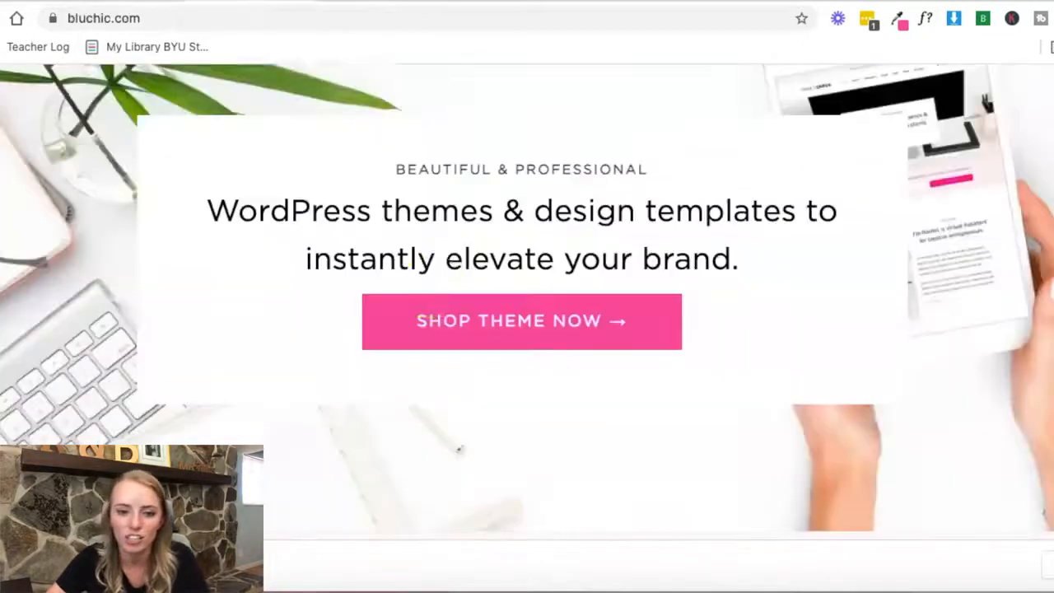
scroll(436, 300, down, 5)
scroll(436, 305, down, 1)
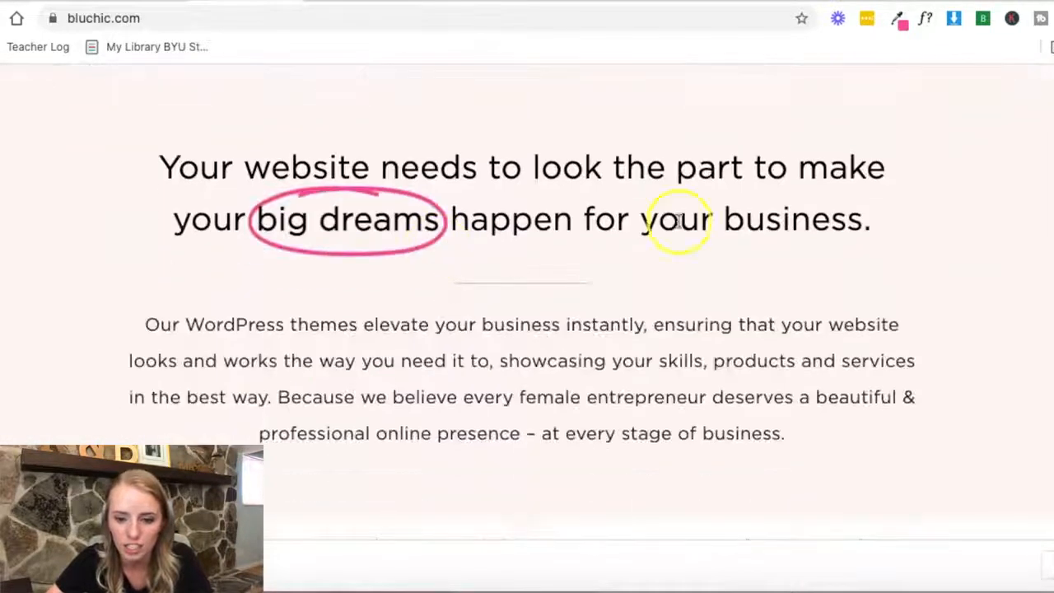
drag(908, 212, 158, 169)
key(ctrl+c)
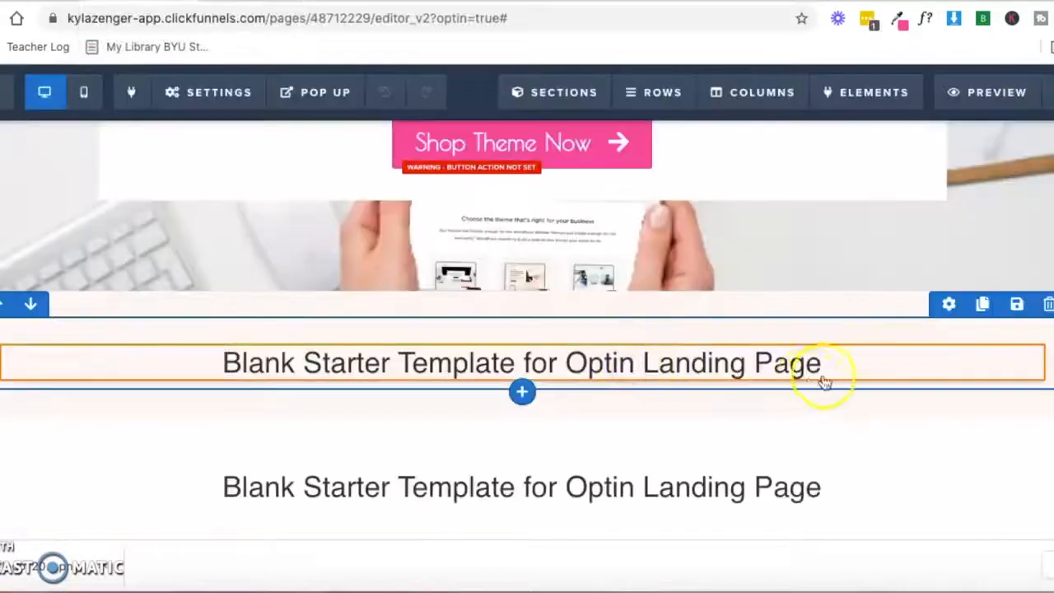
click(824, 381)
drag(840, 362, 227, 361)
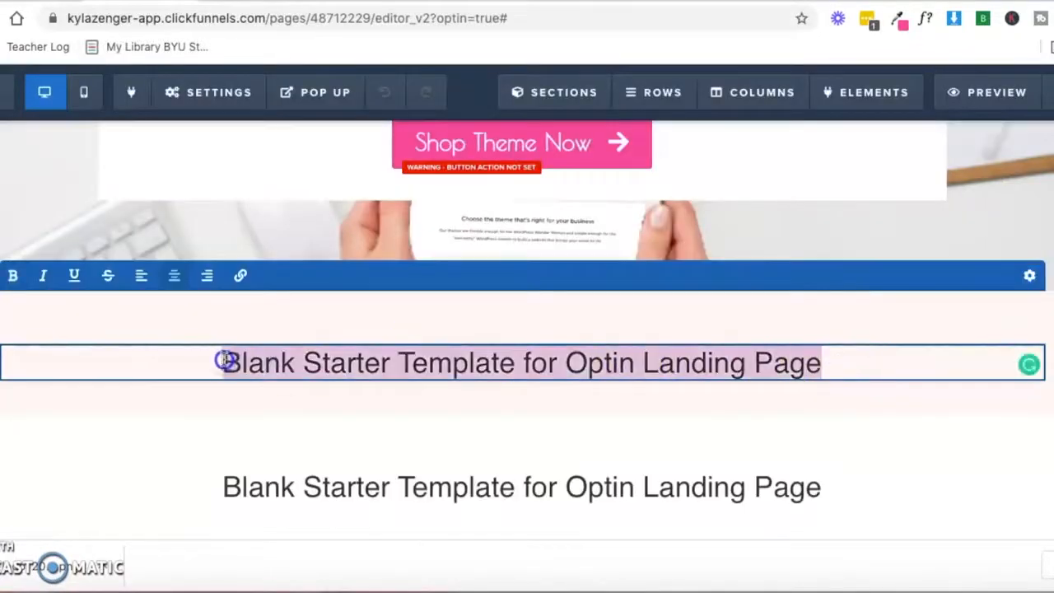
key(ctrl+v)
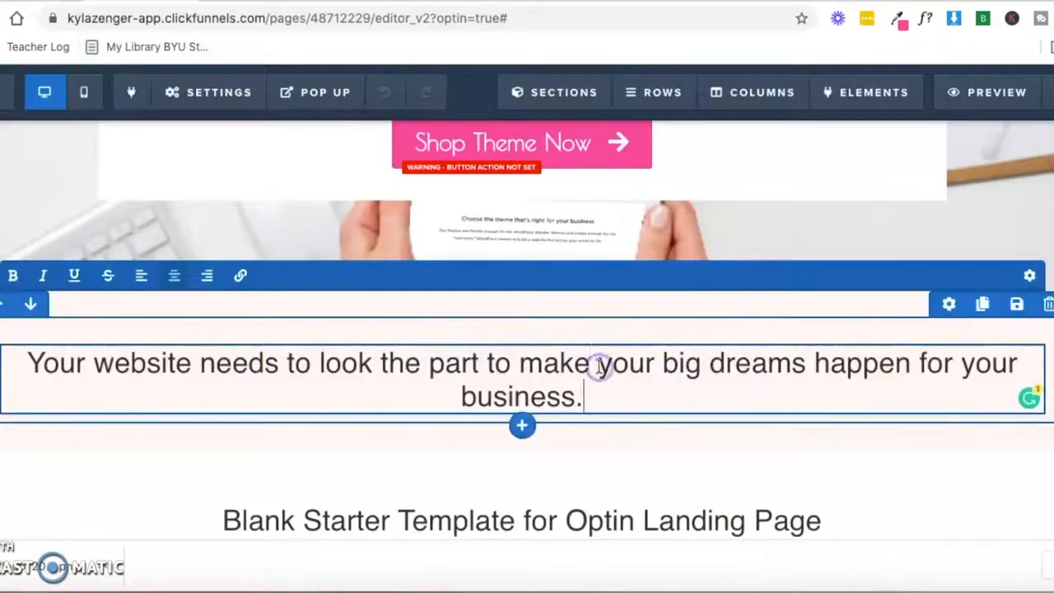
Step: Break the headline below the banner into two lines after "make" and remove its closing period
click(598, 363)
key(Return)
key(BackSpace)
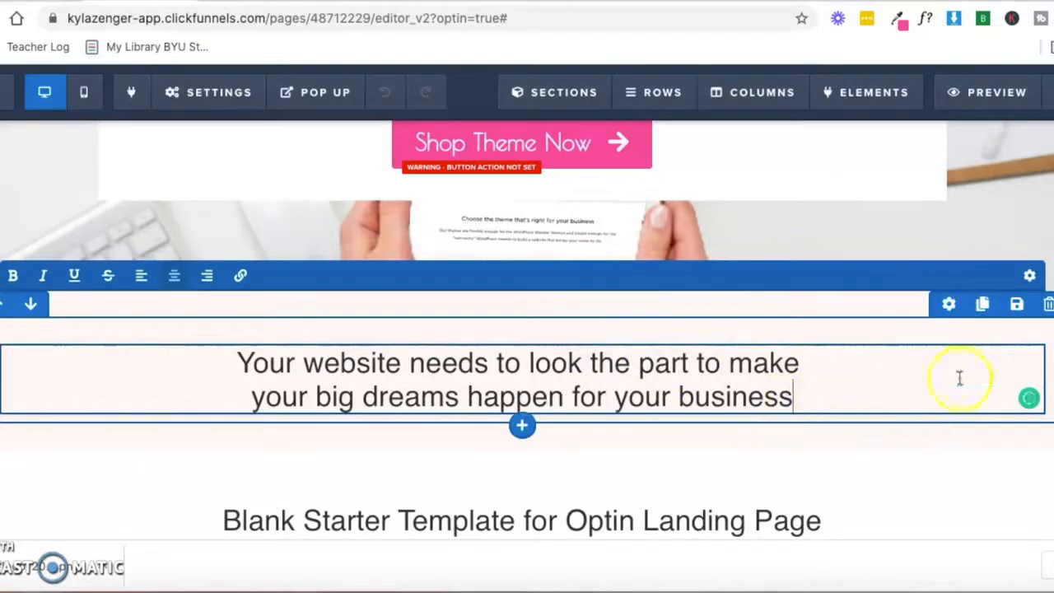
click(1051, 304)
click(619, 123)
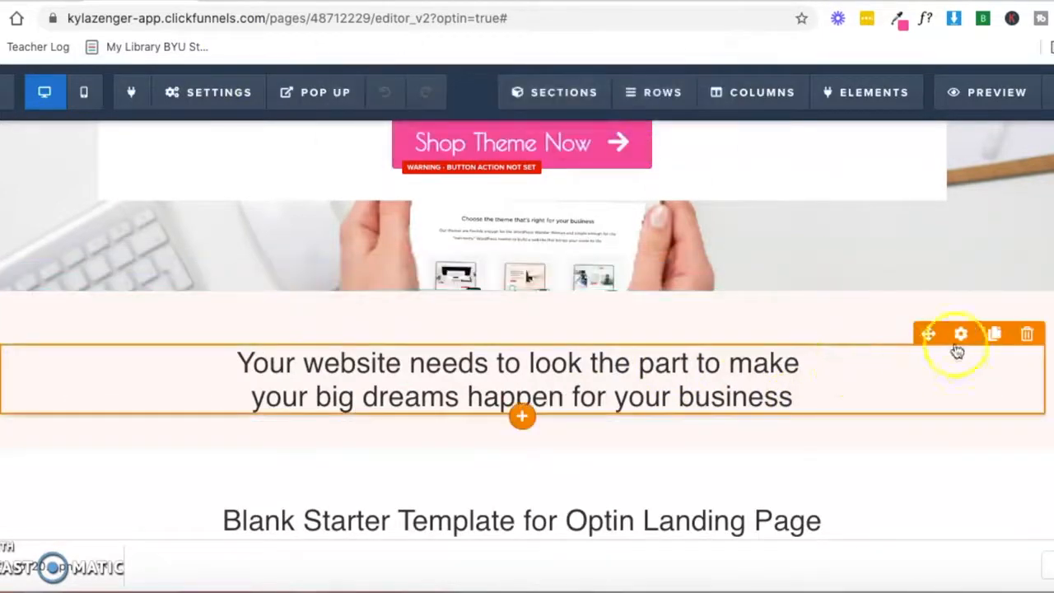
Step: Set the "Your website needs to look the part" headline to Source Sans Pro, size 40, with a top margin of 60
click(960, 338)
drag(978, 329, 998, 330)
drag(909, 329, 911, 328)
click(895, 286)
scroll(860, 296, up, 3)
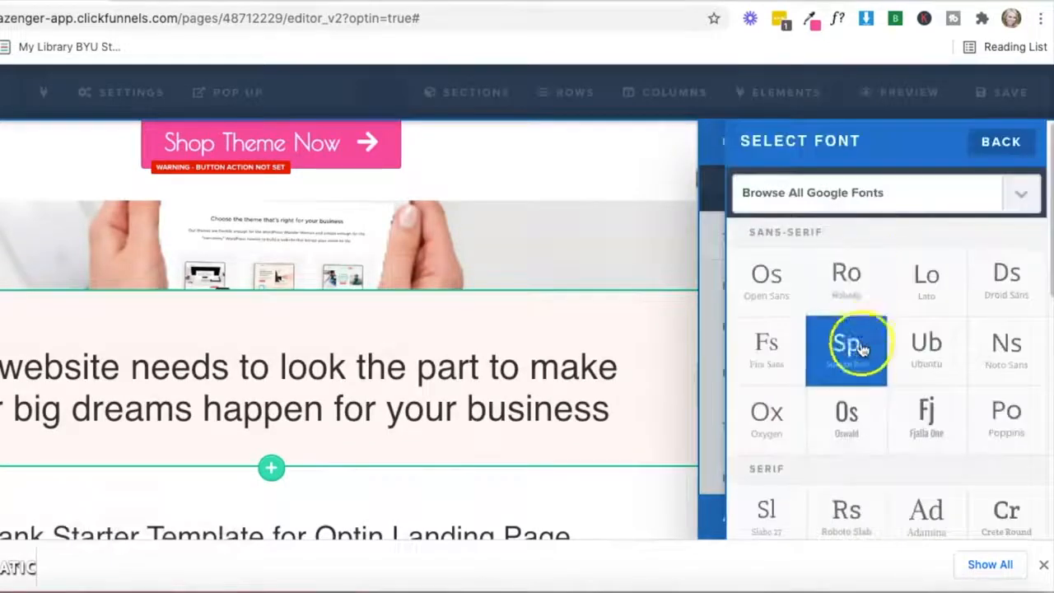
click(852, 348)
drag(882, 236, 941, 246)
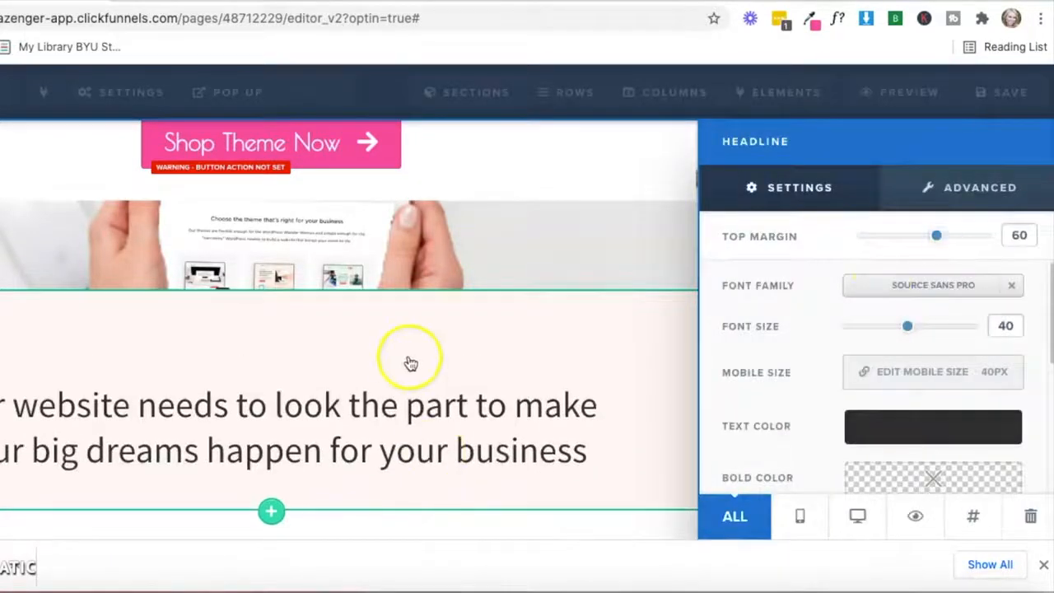
click(409, 360)
Step: Add a divider line element below the "Your website needs to look the part" headline
click(434, 474)
scroll(743, 329, down, 15)
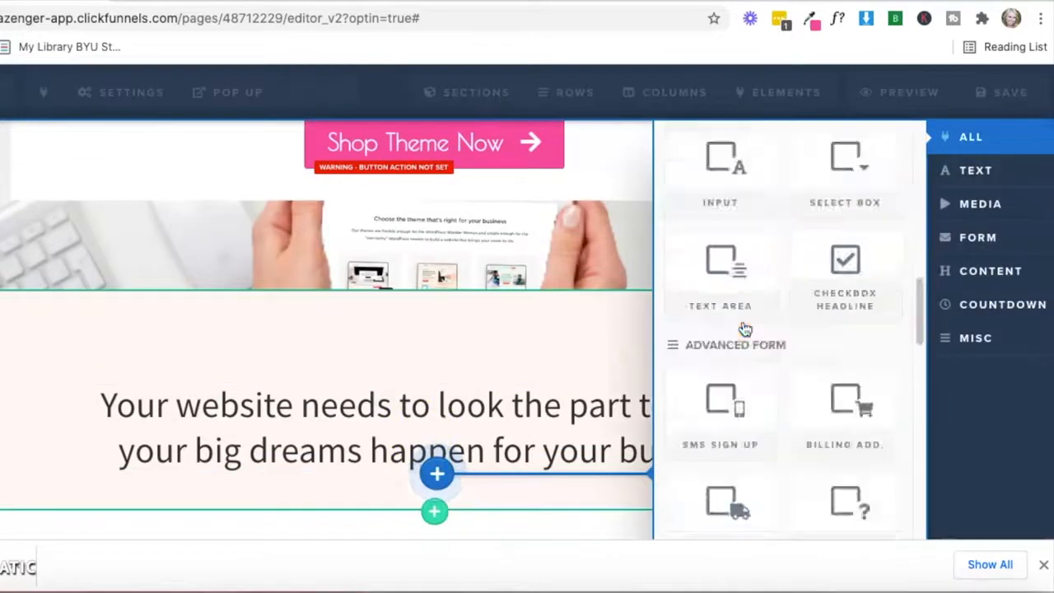
click(723, 414)
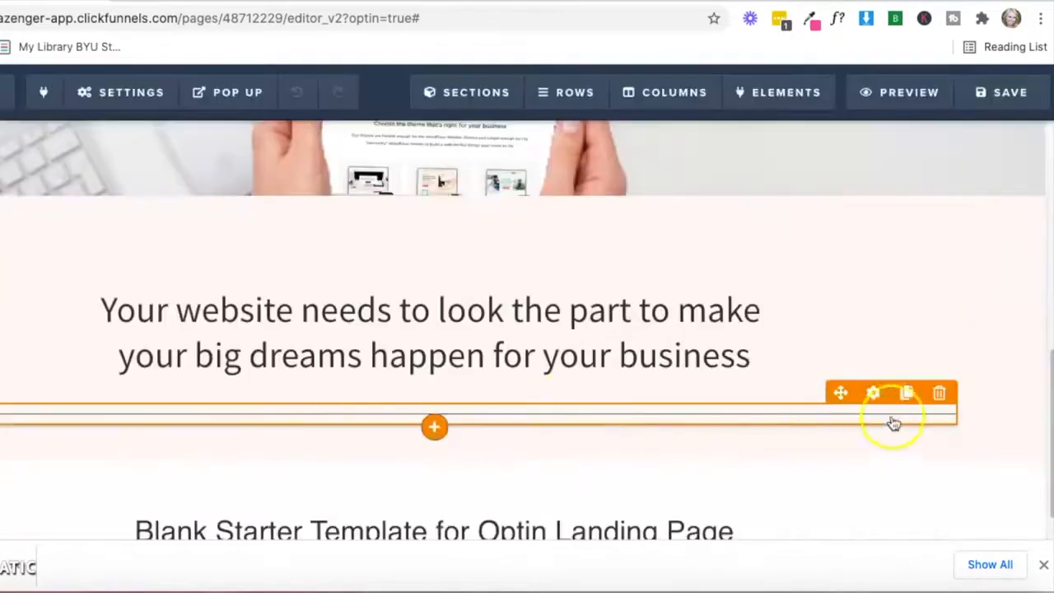
Step: Shorten the divider to a small line and center it under the headline, as on Bluchic
click(892, 422)
click(1019, 295)
click(947, 428)
click(554, 368)
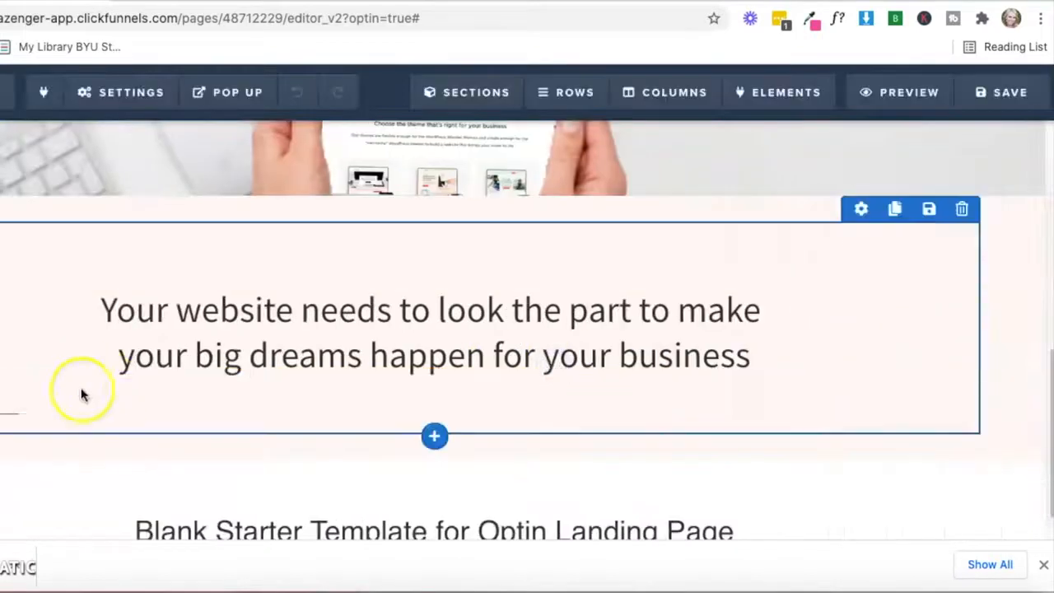
click(879, 396)
click(941, 336)
click(930, 350)
click(545, 402)
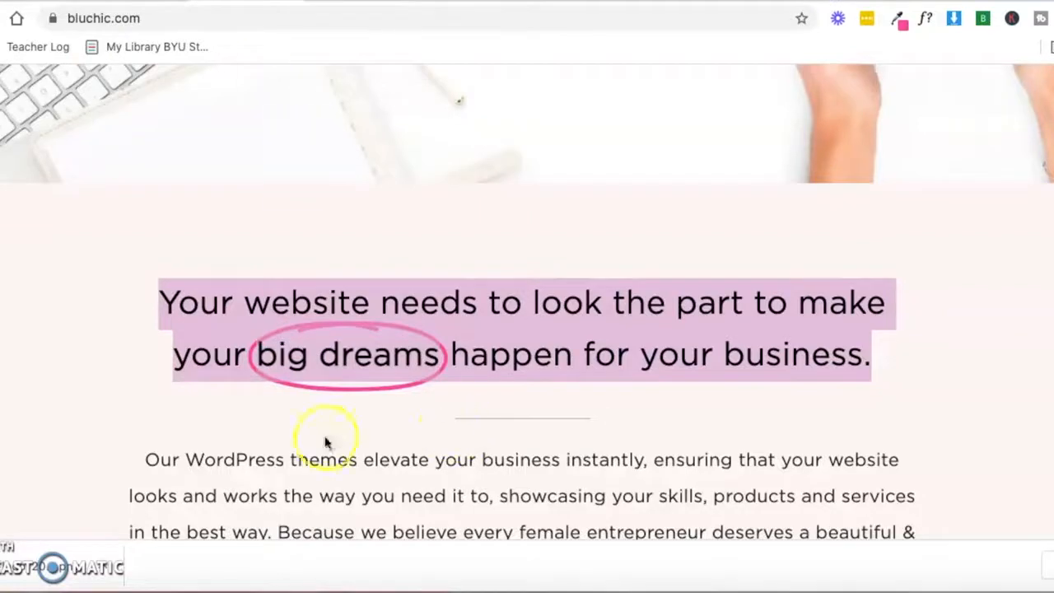
Step: Add a paragraph below the divider and replace its placeholder with Bluchic's text starting "Our WordPress themes elevate your business instantly"
scroll(326, 442, down, 2)
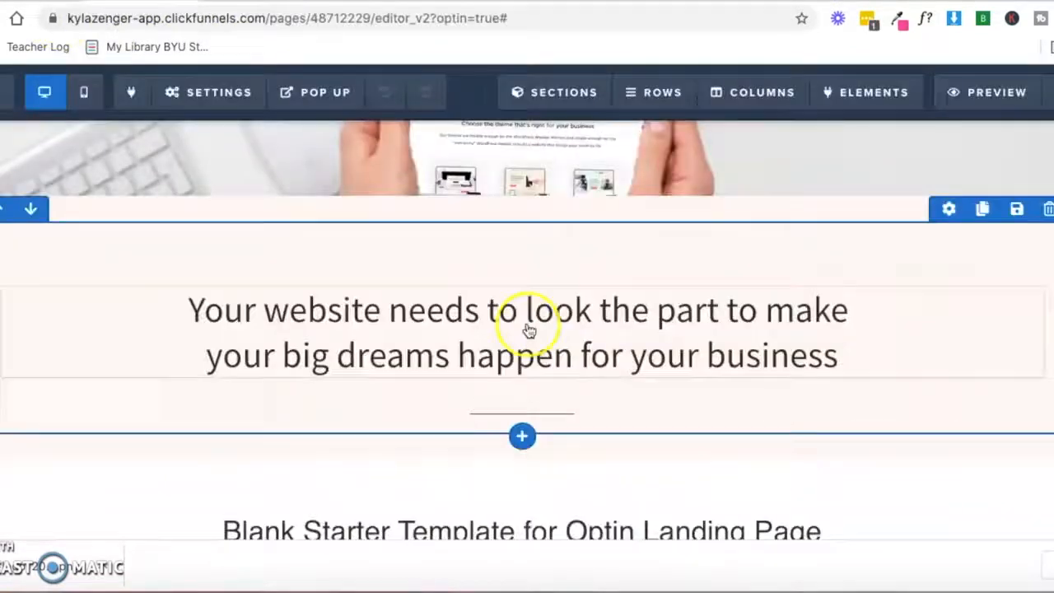
scroll(525, 354, down, 1)
click(524, 380)
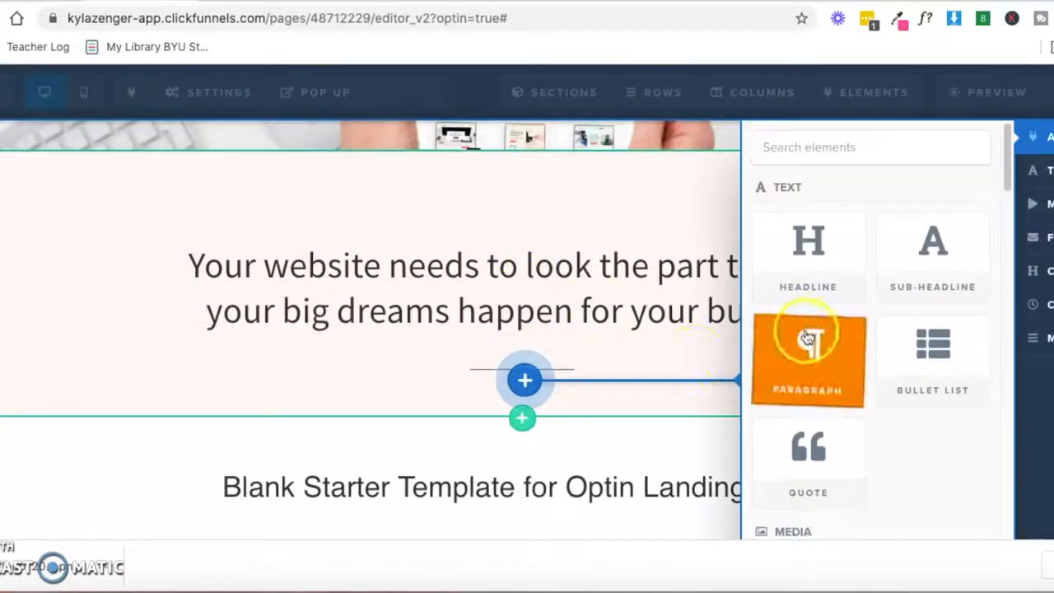
click(808, 338)
drag(609, 437, 4, 416)
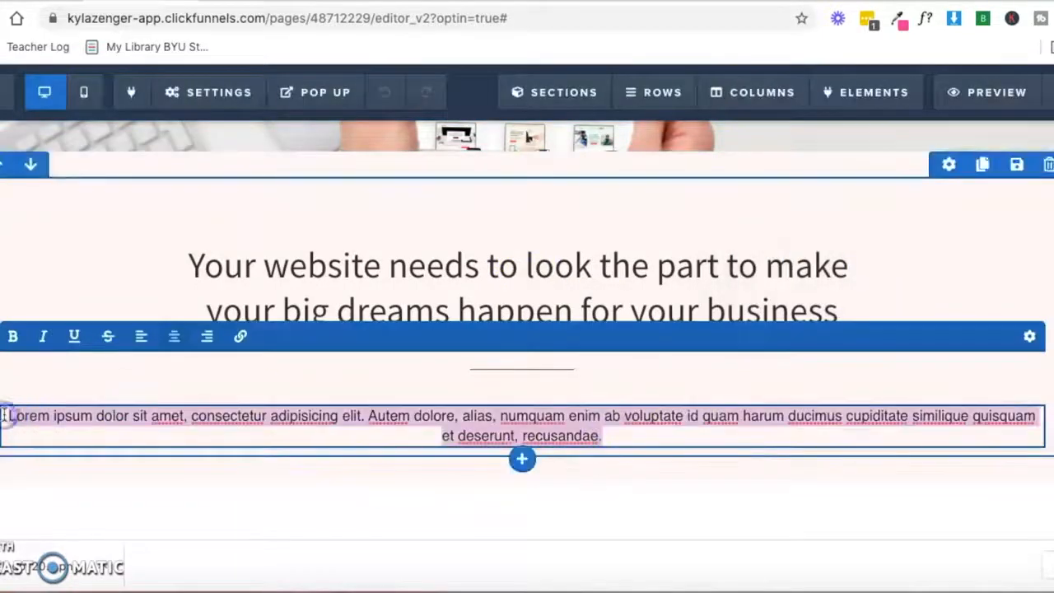
text(Our WordPress themes elevate your business instantly, ensuring that your website looks and works the way you need it to, showcasing your skills, products and services in the best way. Because we believe every female entrepreneur deserves a beautiful & professional online presence – at every stage of business.)
click(1016, 385)
Step: Set the WordPress themes paragraph's font size to 26
click(961, 393)
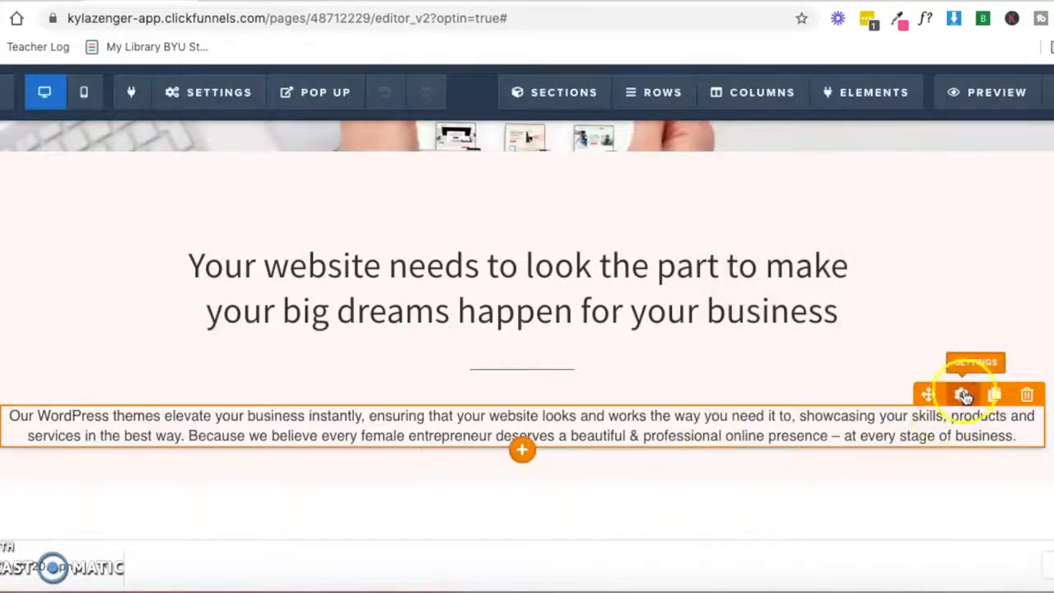
drag(857, 327, 878, 327)
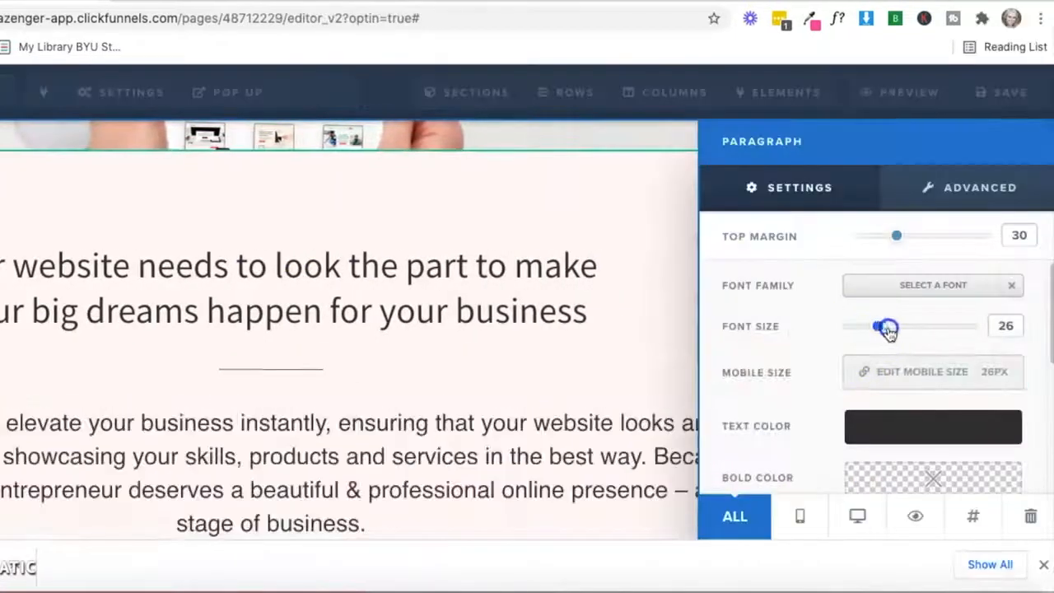
click(642, 354)
Step: Add a new row below the WordPress themes paragraph and move the paragraph into it
scroll(527, 387, down, 2)
click(523, 393)
click(816, 169)
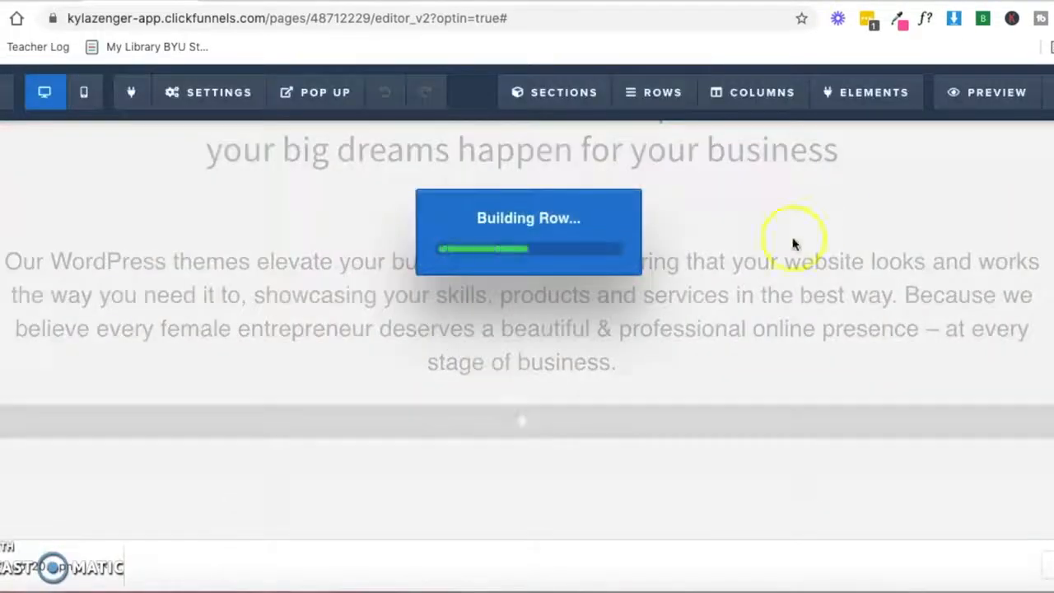
drag(942, 234, 701, 435)
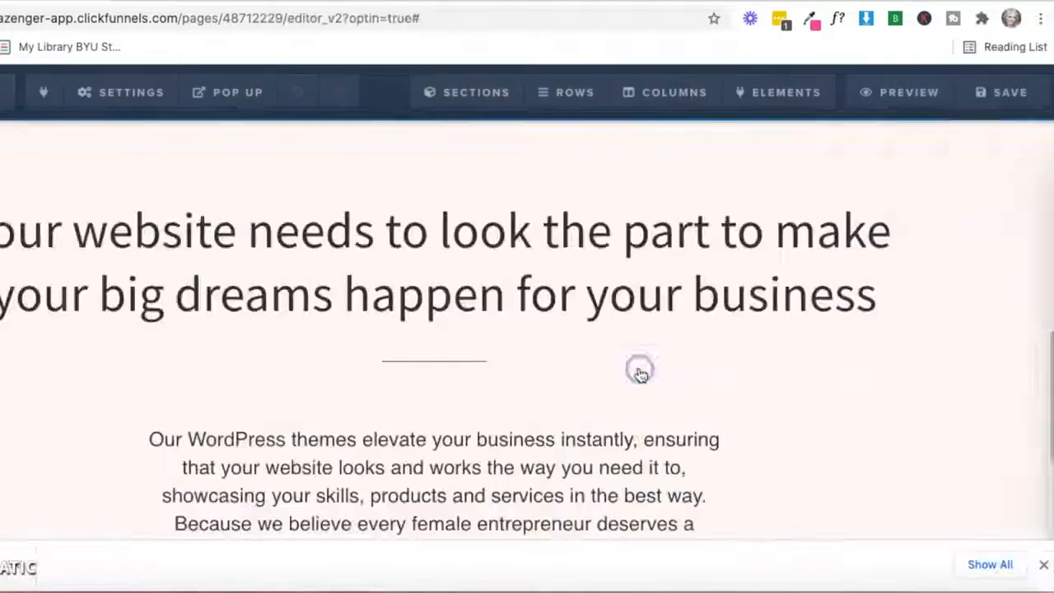
Step: Widen the paragraph block in its new row and compare the section with Bluchic's layout
click(641, 373)
drag(886, 454, 934, 458)
click(530, 411)
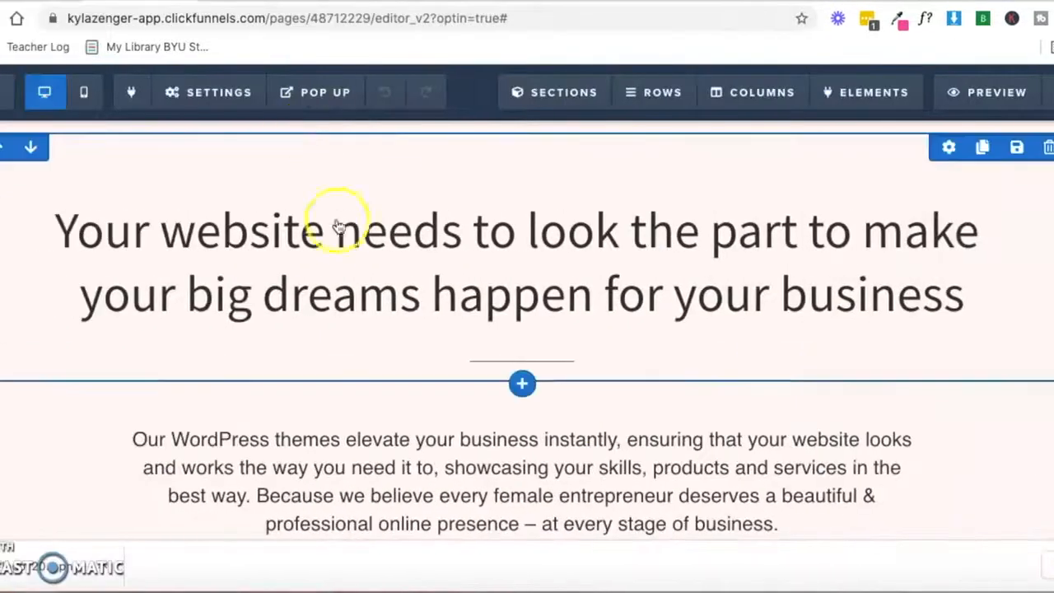
scroll(249, 230, down, 2)
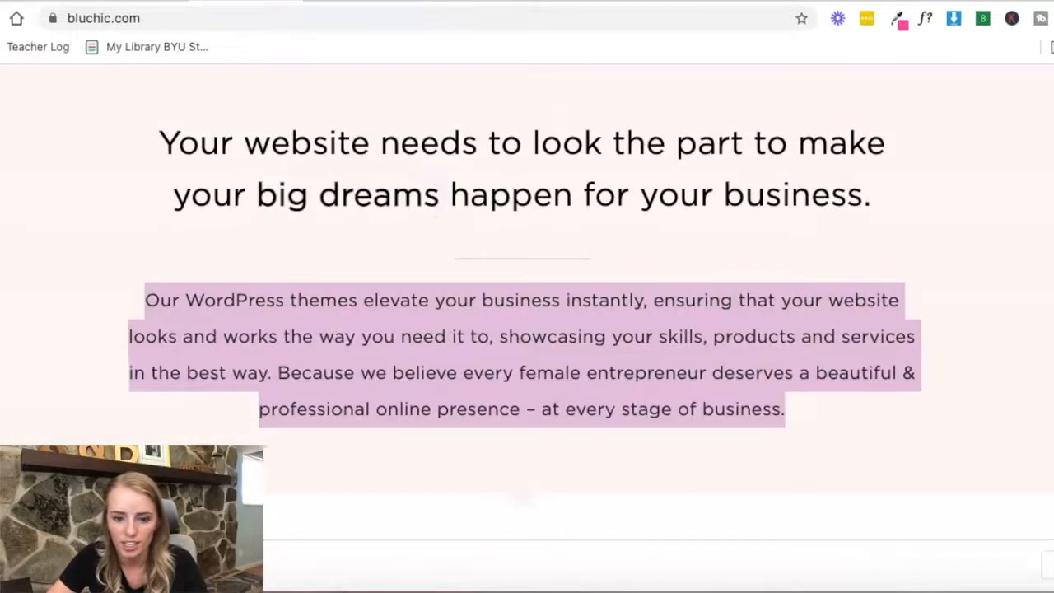
scroll(75, 228, down, 3)
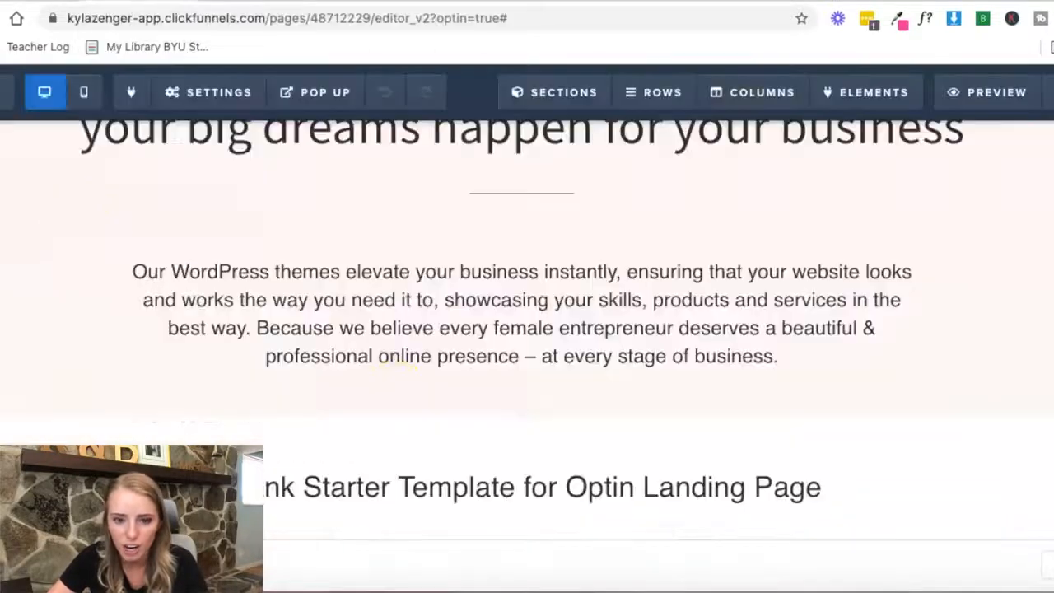
Step: Replace the "Blank Starter Template" headline with Bluchic's "Choose the theme that's right for your business"
scroll(522, 483, down, 1)
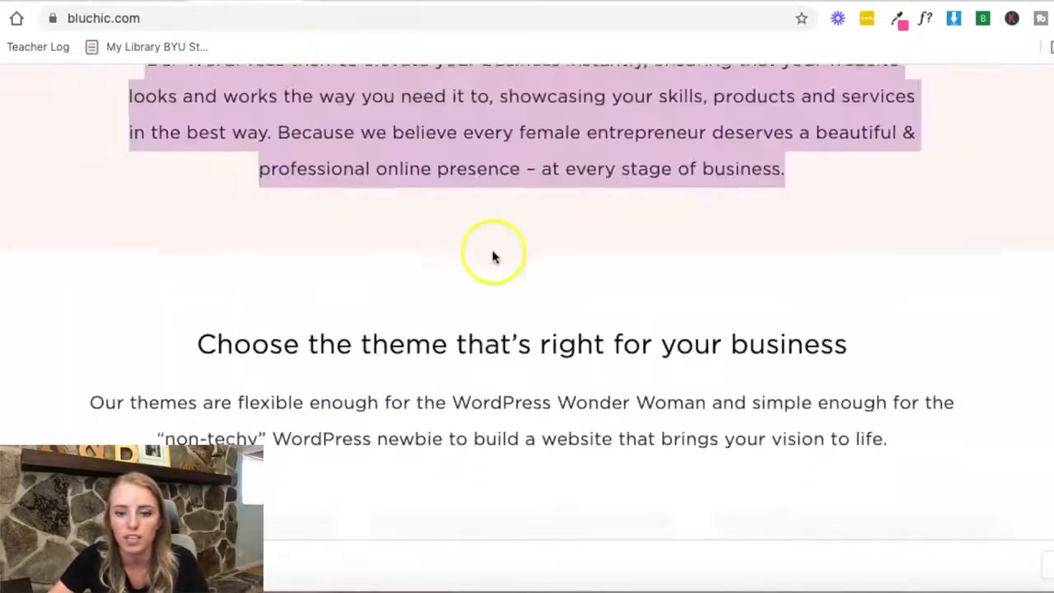
scroll(803, 319, down, 1)
drag(863, 281, 127, 260)
key(ctrl+c)
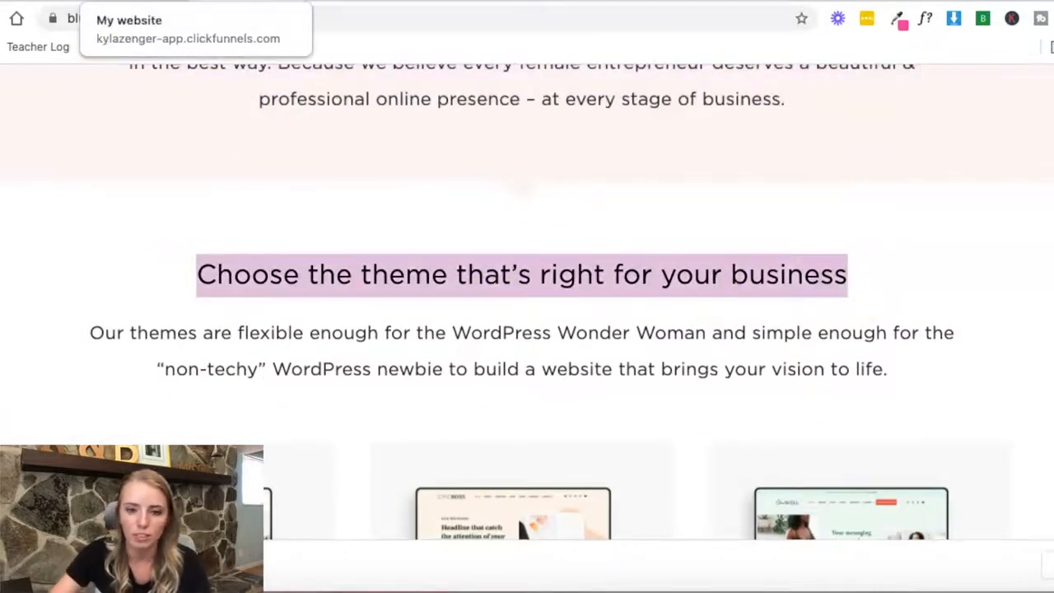
click(117, 2)
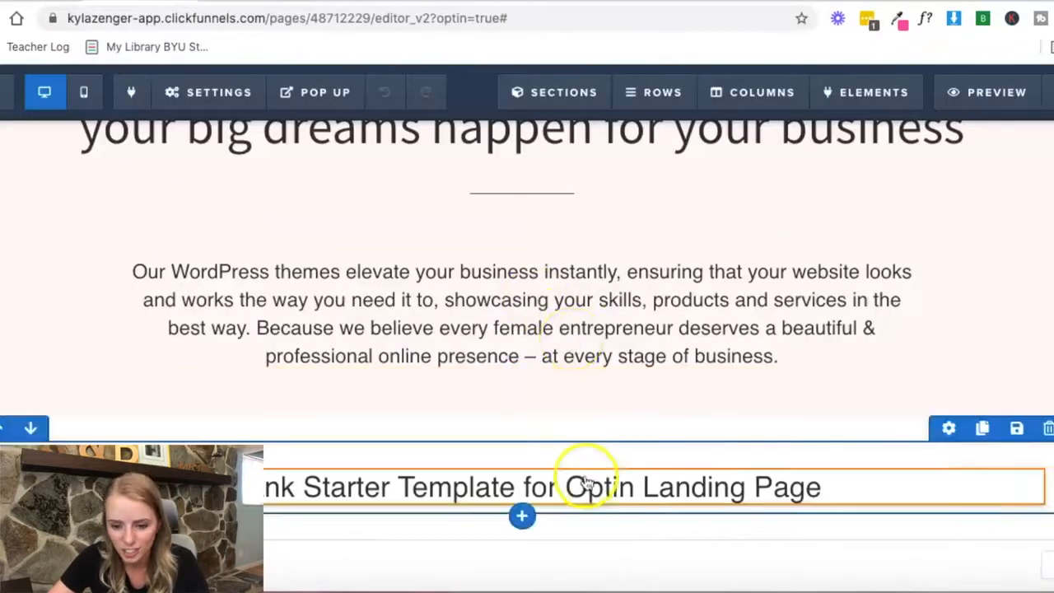
click(824, 488)
triple_click(1030, 489)
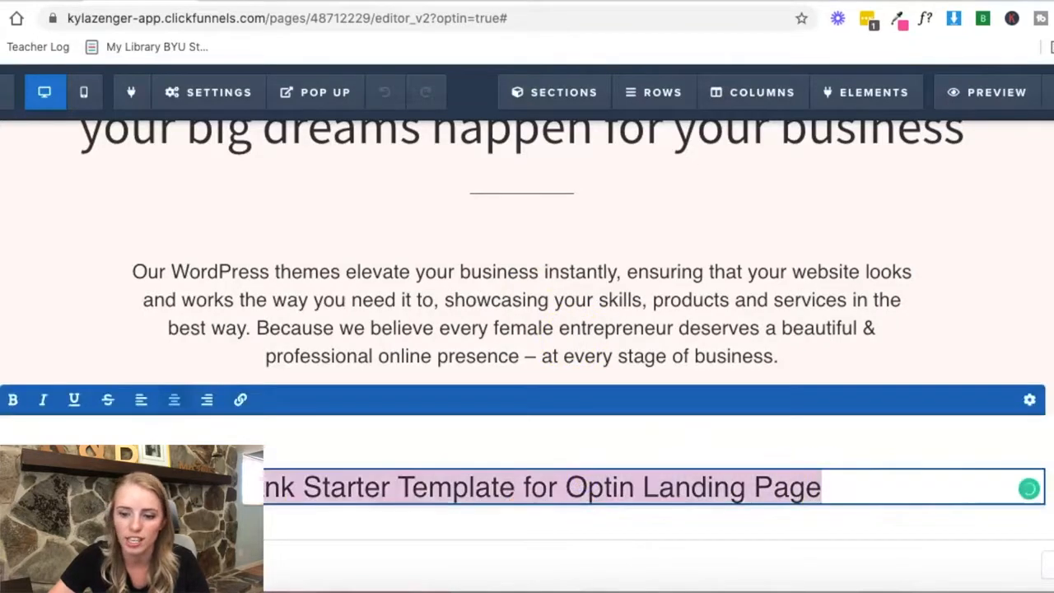
key(ctrl+v)
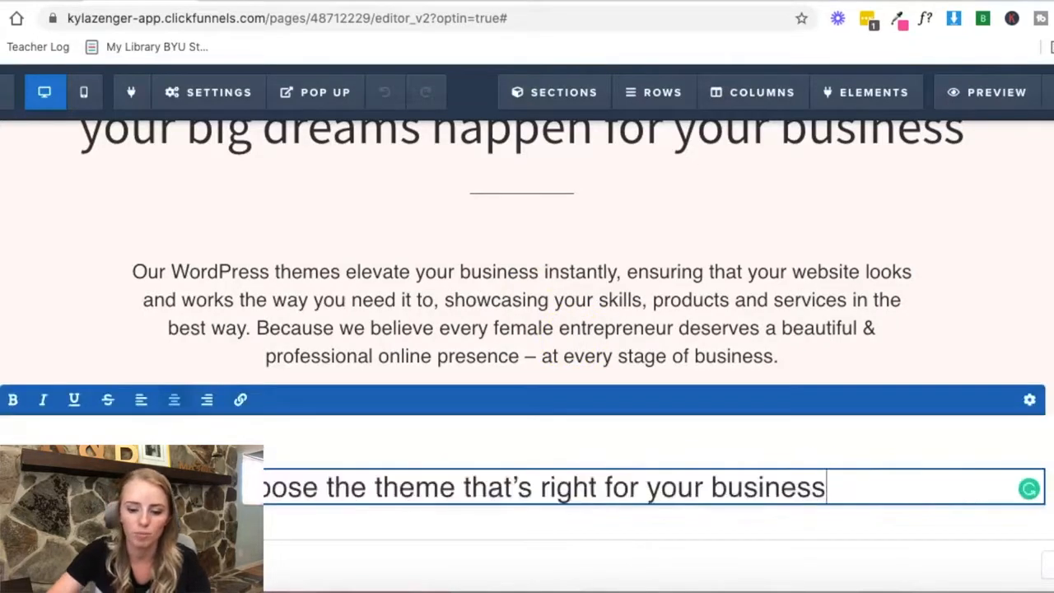
click(280, 460)
Step: Copy Bluchic's text starting "Our themes are flexible enough for the WordPress Wonder Woman"
click(247, 11)
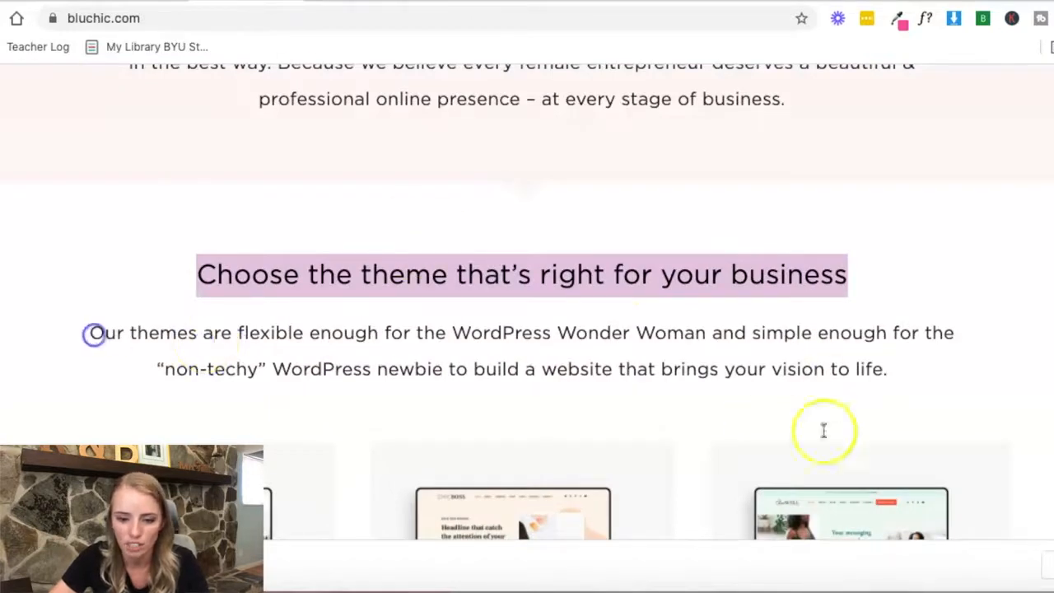
drag(93, 333, 824, 400)
click(927, 366)
drag(342, 368, 76, 334)
key(ctrl+c)
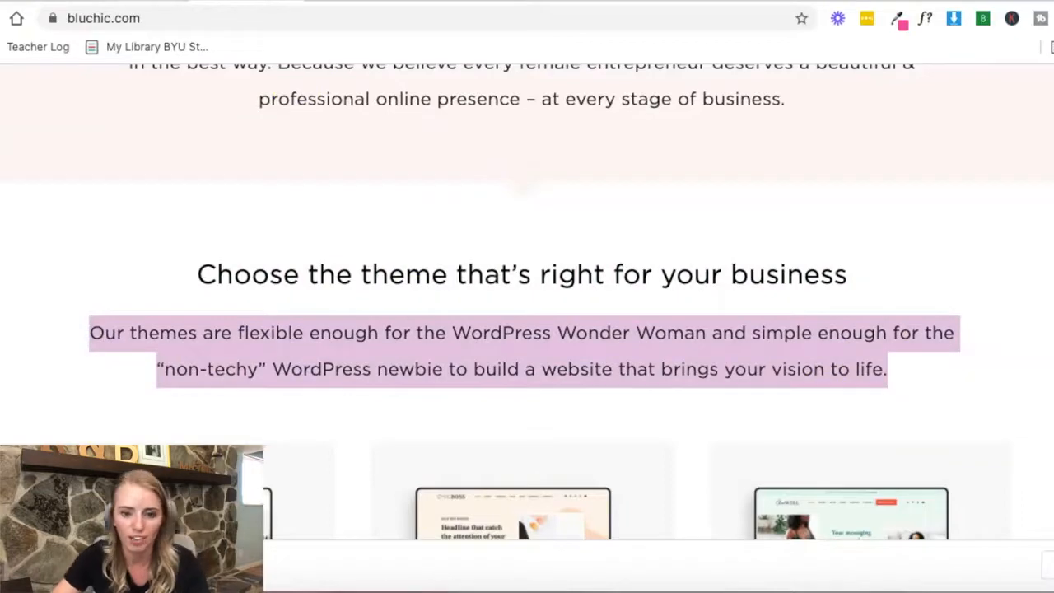
Step: Add a sub-headline below "Choose the theme that's right for your business" and replace its placeholder with the copied Bluchic text
click(99, 7)
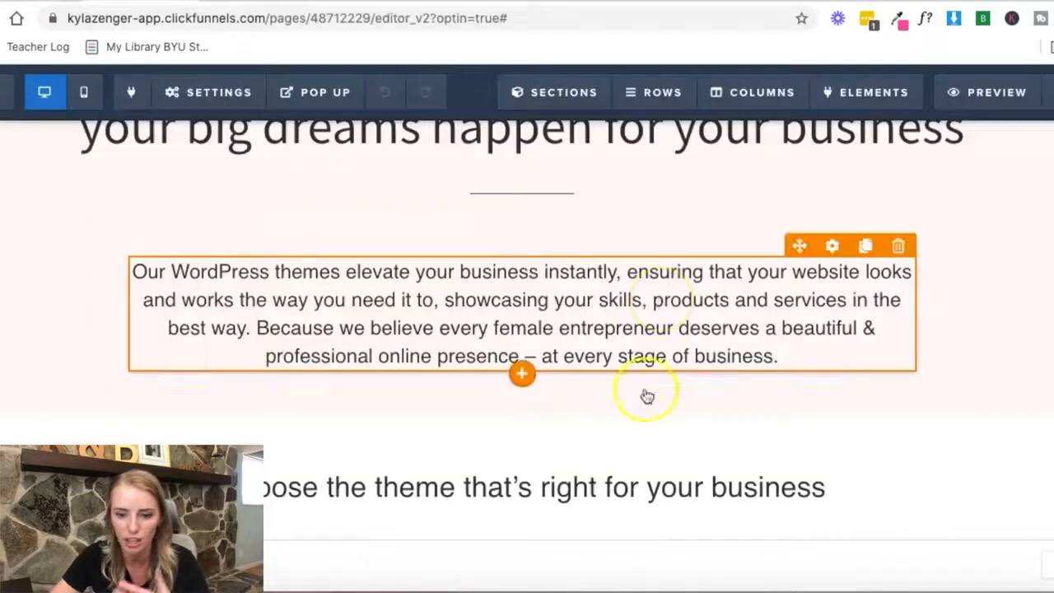
click(523, 503)
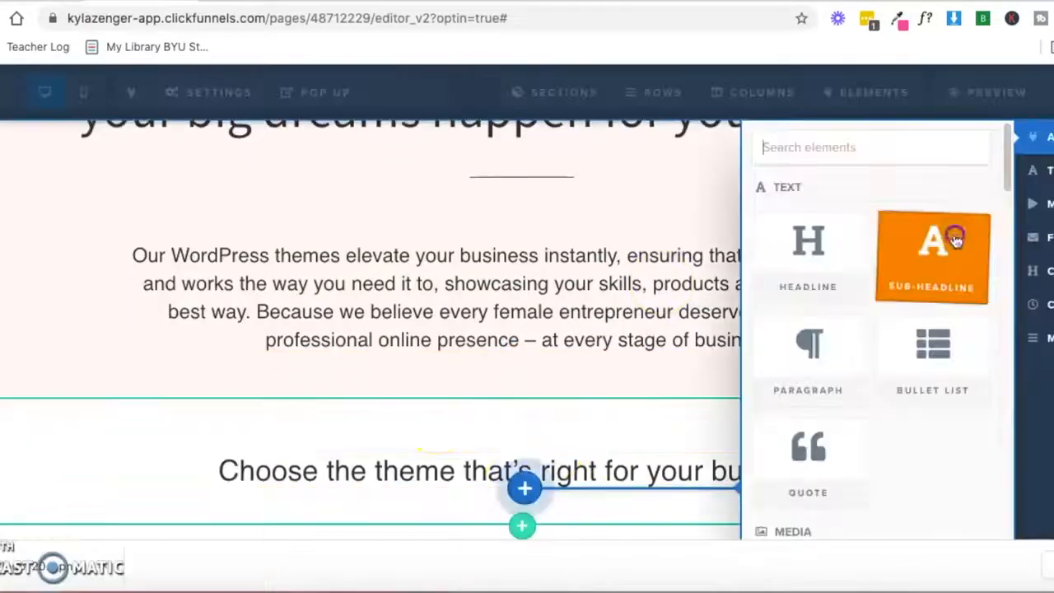
click(956, 235)
click(665, 504)
drag(665, 504, 379, 513)
key(ctrl+v)
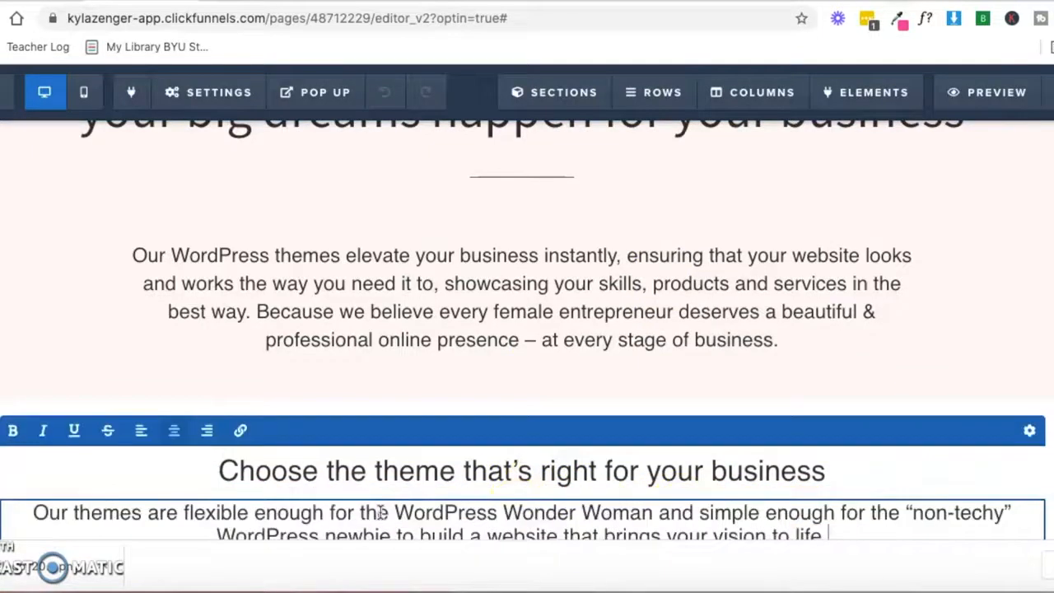
click(863, 526)
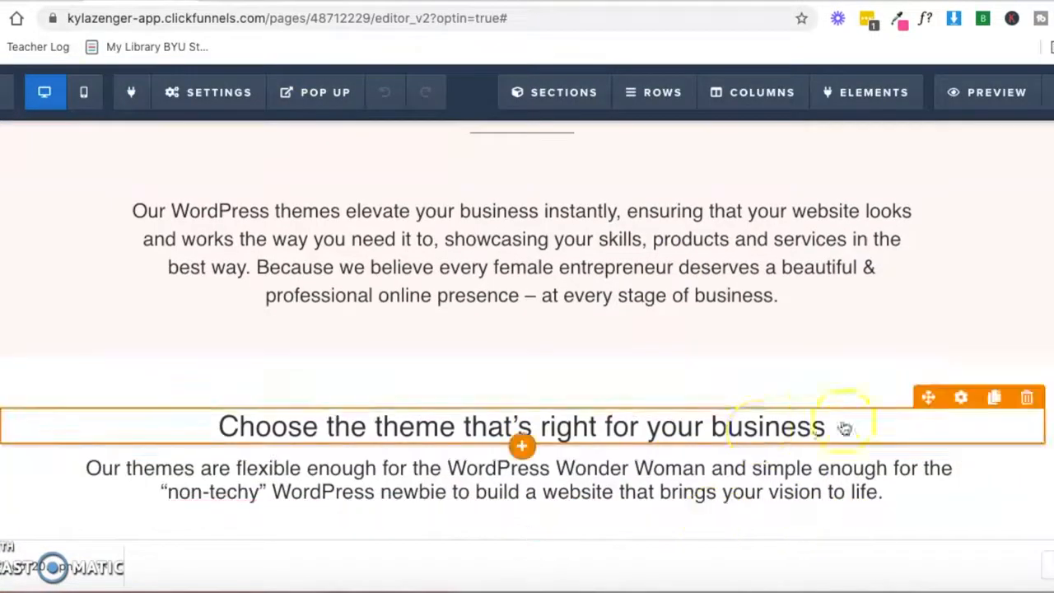
Step: Increase the top margin of the "Our themes are flexible" sub-headline and change its font to Source Sans Pro
click(246, 2)
click(248, 2)
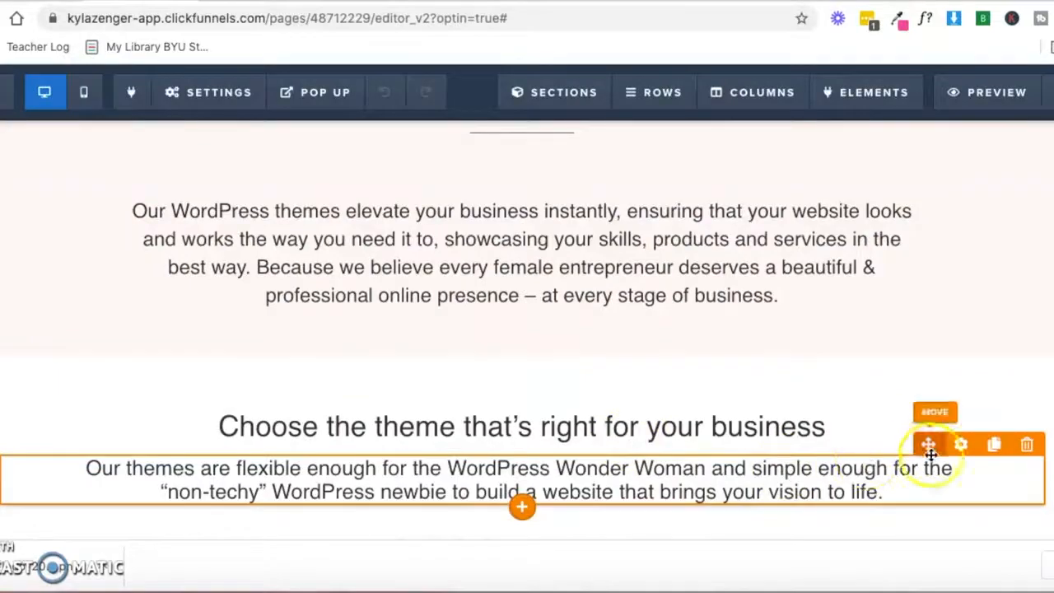
click(957, 445)
click(890, 237)
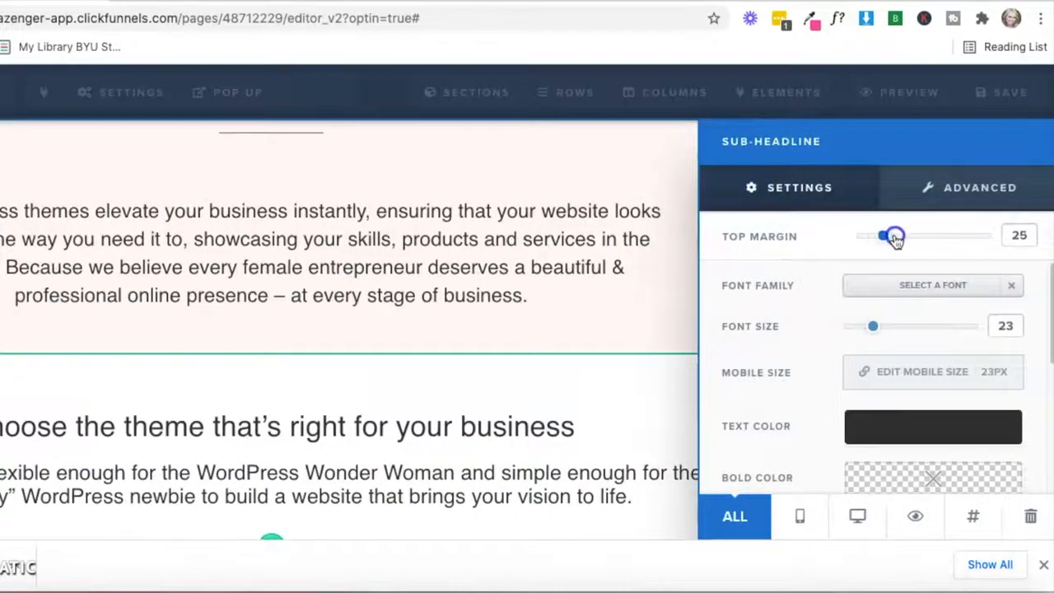
click(894, 285)
scroll(766, 445, down, 2)
scroll(768, 445, down, 3)
click(555, 418)
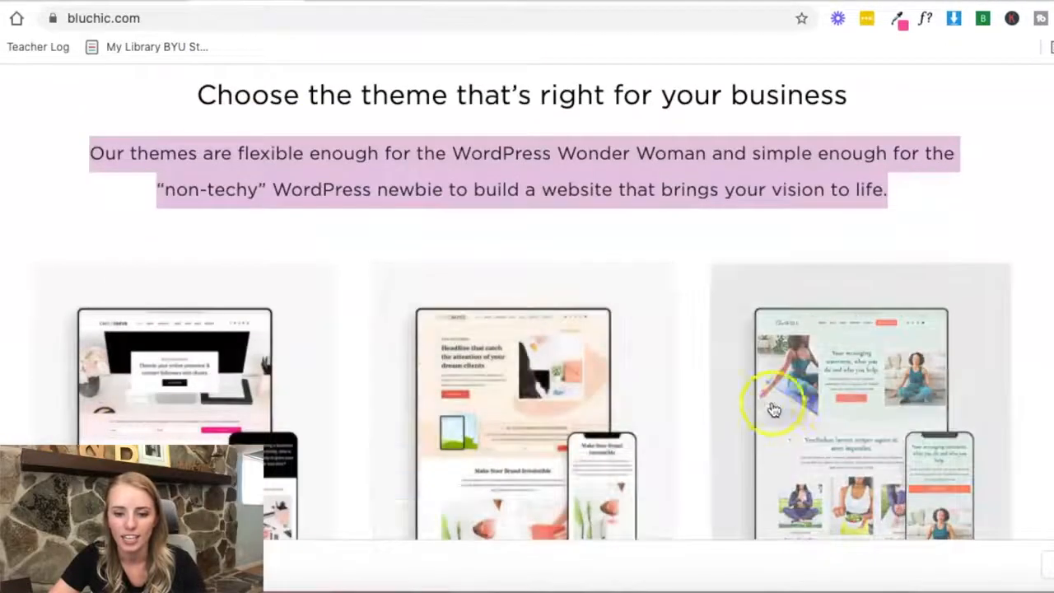
Step: Add a three-column row below the sub-headline, modelled on Bluchic's three theme previews
scroll(778, 407, down, 3)
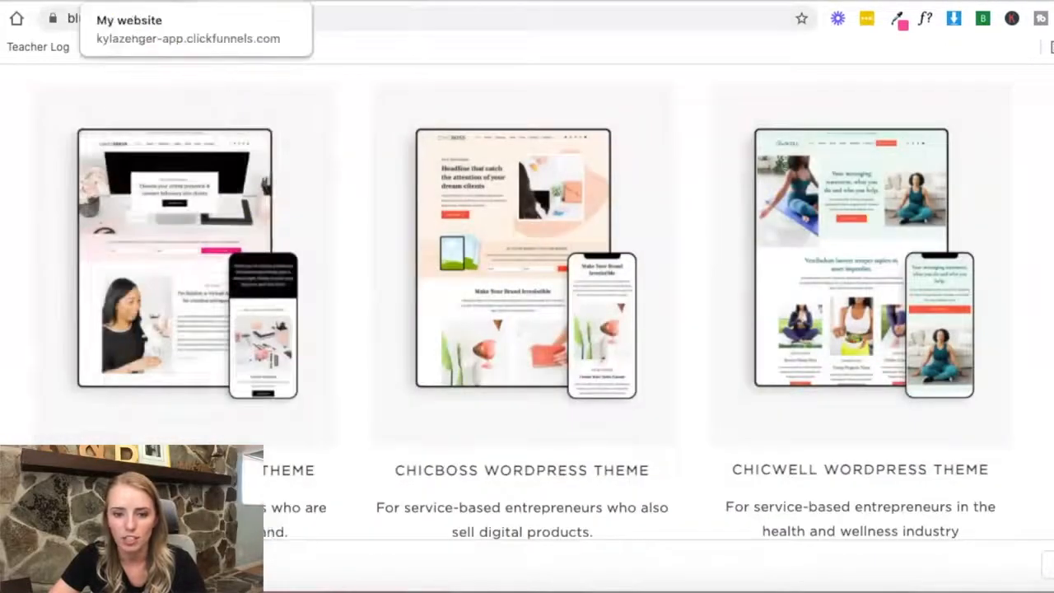
click(189, 2)
click(523, 499)
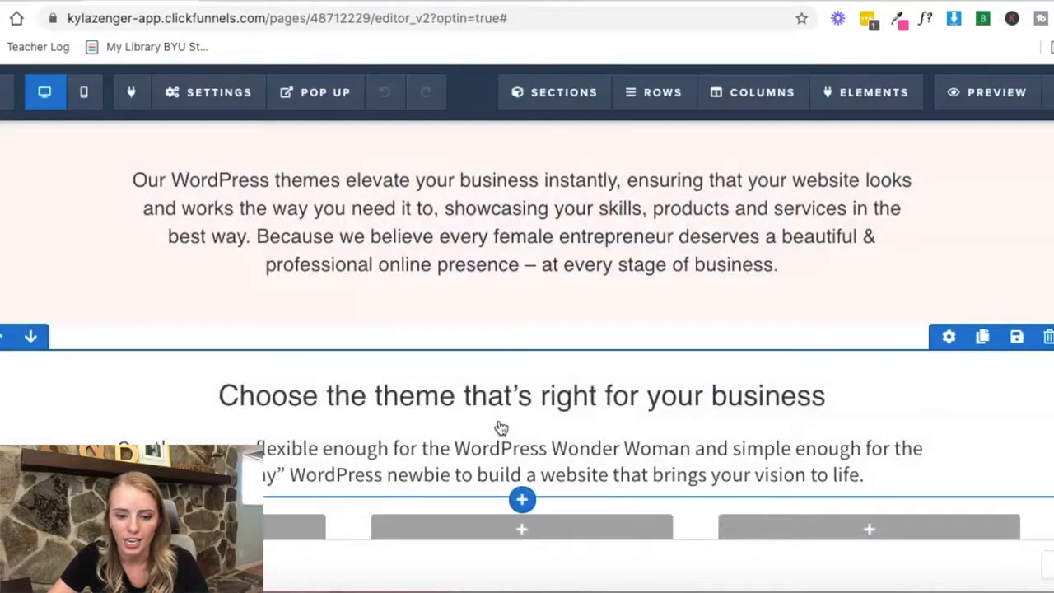
scroll(499, 426, down, 1)
scroll(527, 351, up, 1)
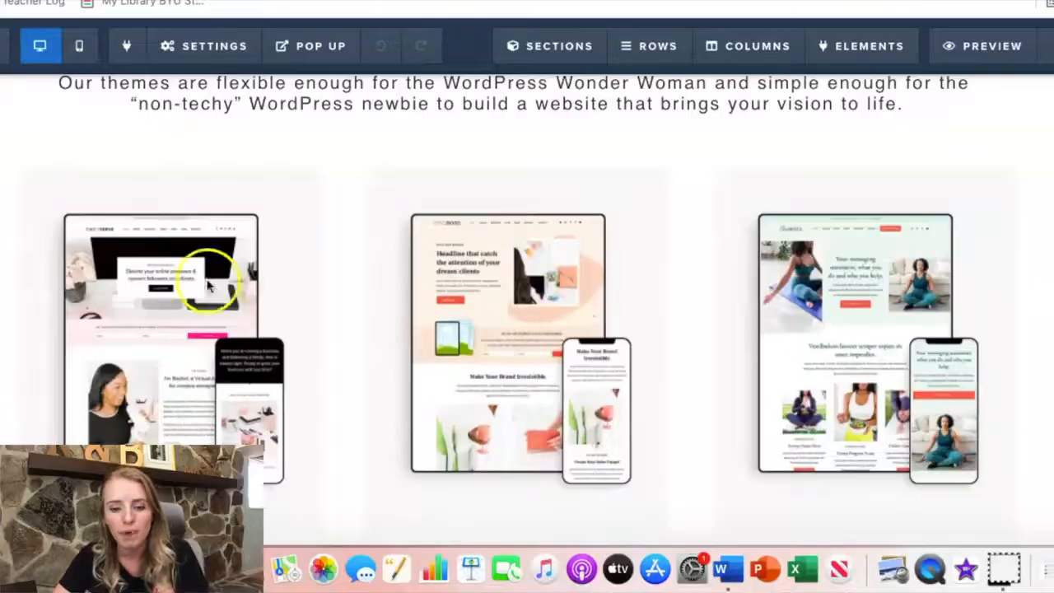
Step: Add a one-column row below the three theme previews and place a button element in it, modelled on Bluchic's layout
scroll(763, 360, down, 4)
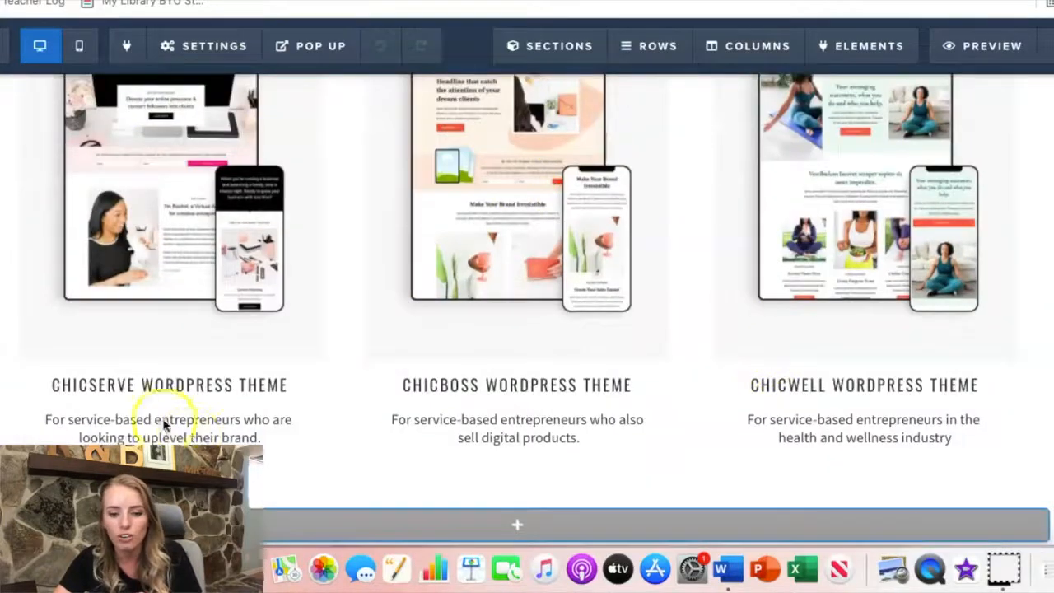
click(671, 448)
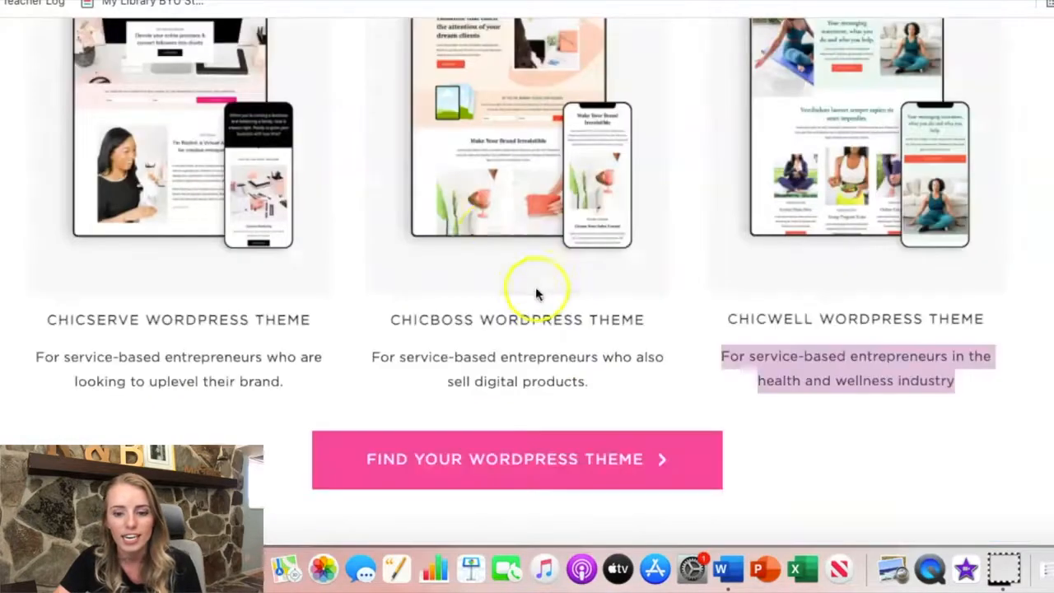
scroll(536, 294, down, 2)
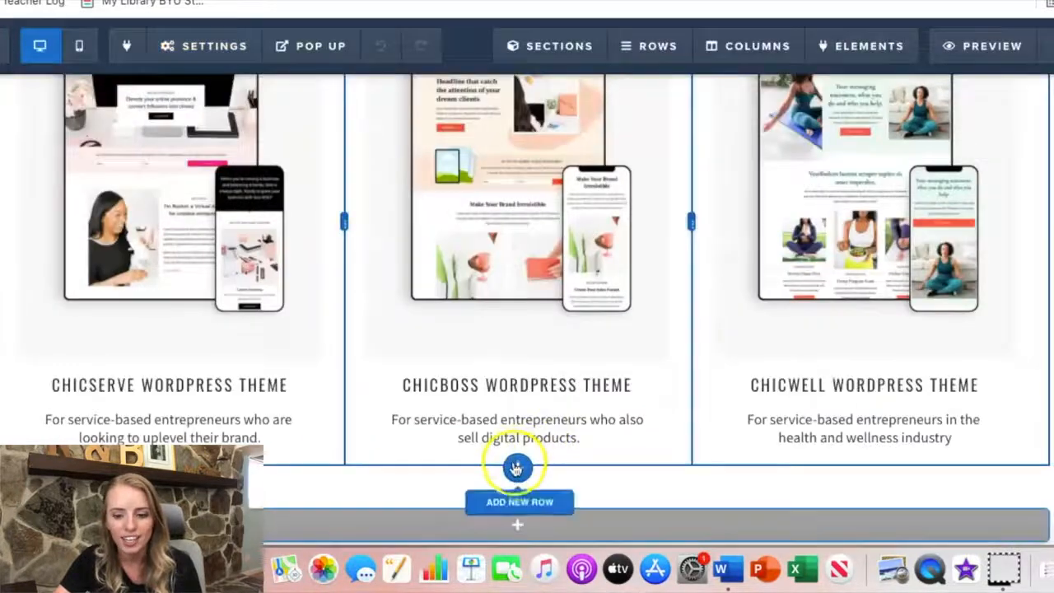
click(516, 468)
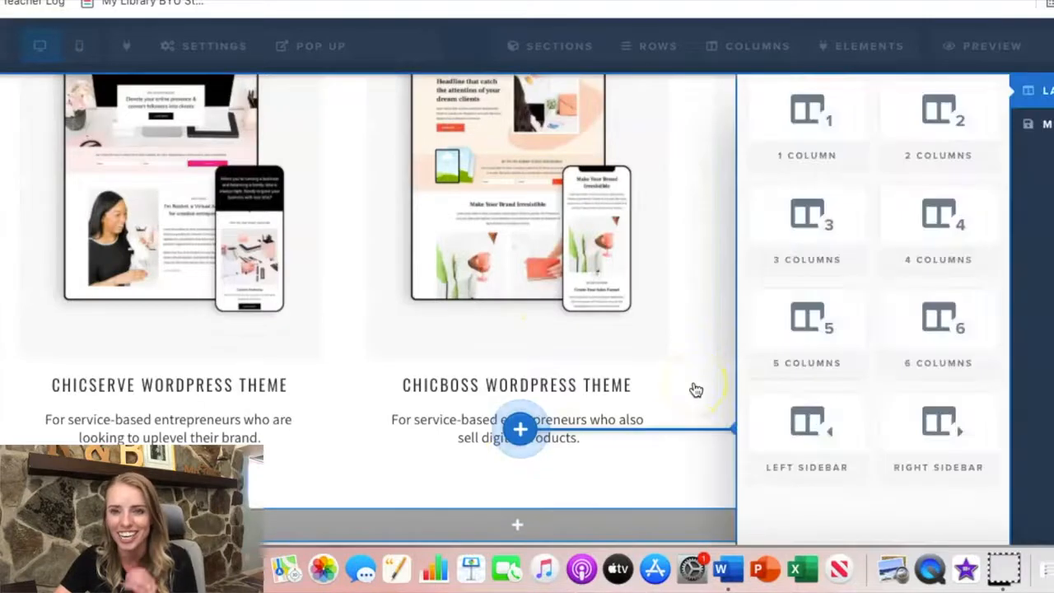
click(807, 120)
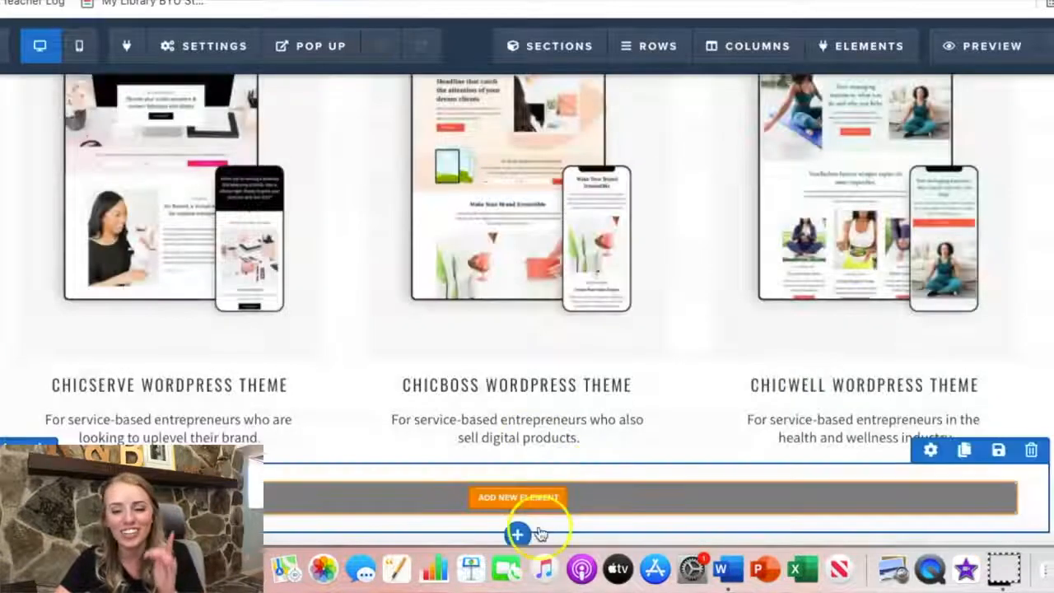
click(527, 496)
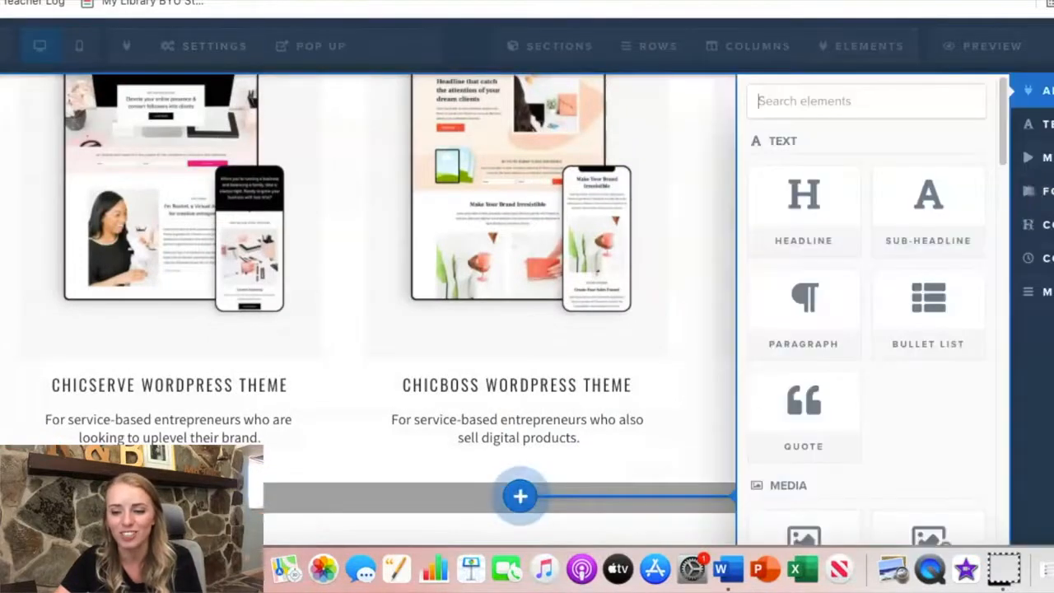
scroll(828, 329, down, 5)
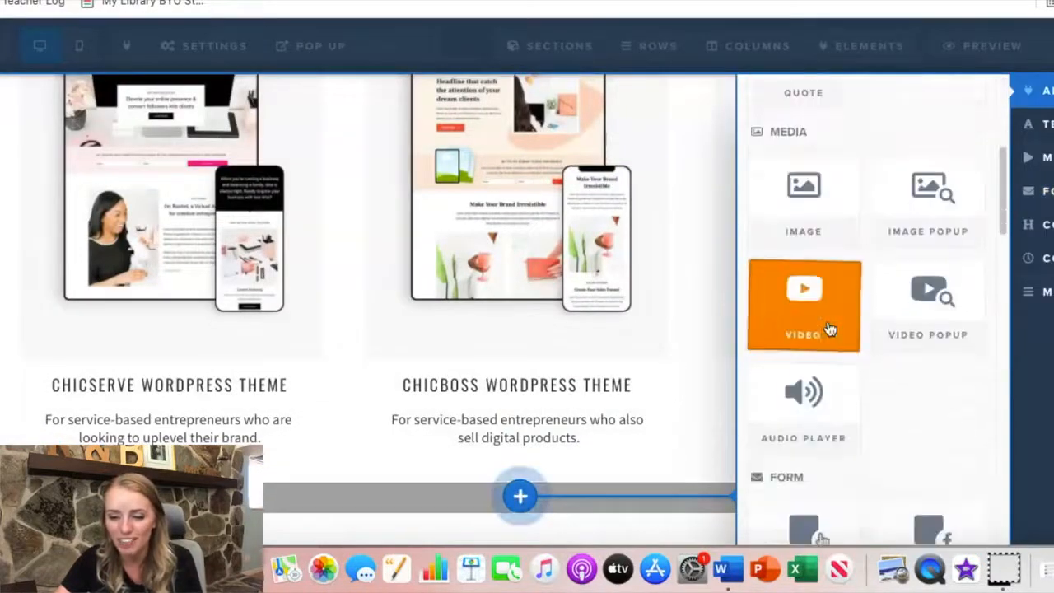
scroll(828, 330, down, 1)
click(800, 452)
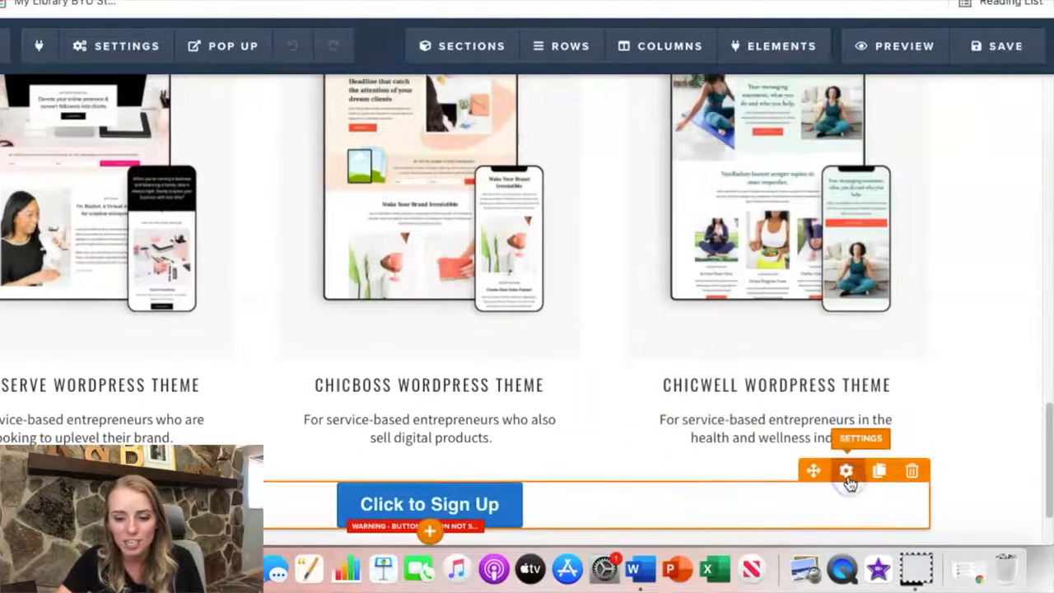
Step: Change the new button's text to "Find Your Wordpress Theme"
click(935, 473)
key(super+a)
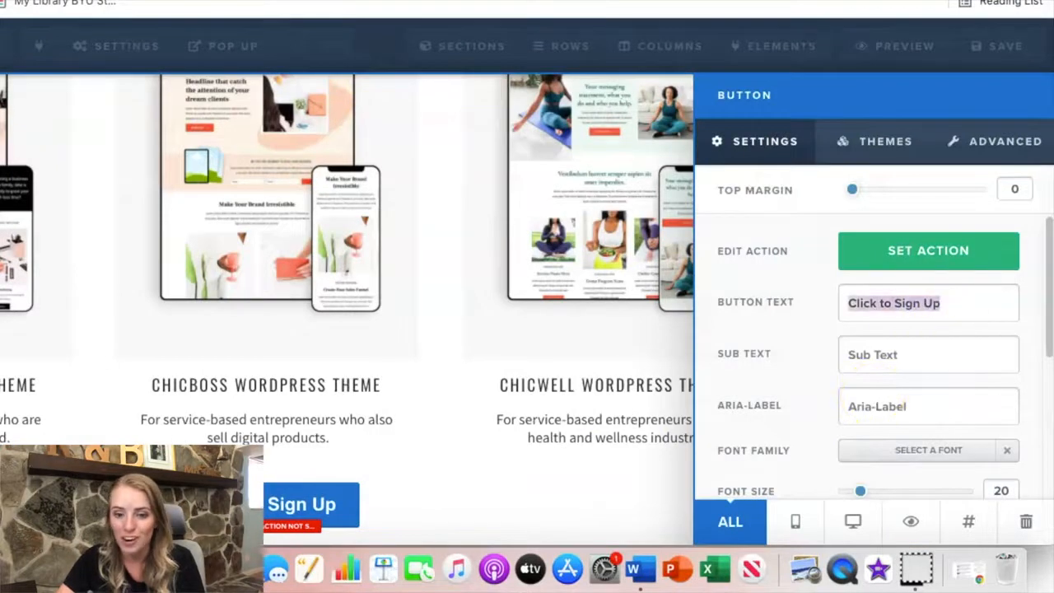
text(Find Your Wordpress Theme)
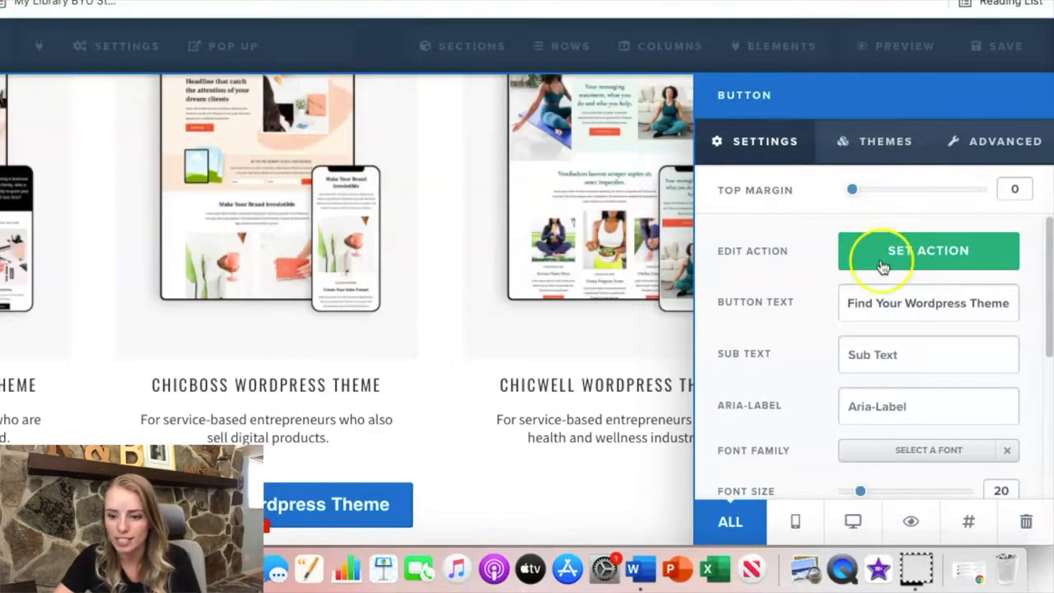
Step: Set the "Find Your Wordpress Theme" button's font to Poiret One and its font size to 28
scroll(882, 288, down, 3)
click(877, 358)
scroll(807, 384, down, 5)
click(753, 469)
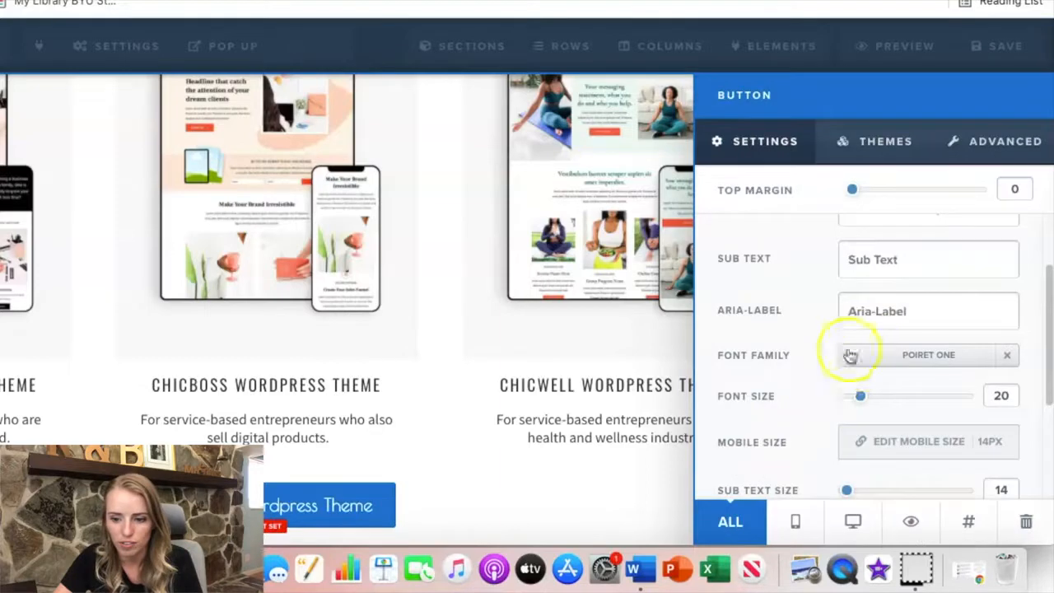
drag(862, 396, 894, 395)
scroll(913, 414, down, 5)
scroll(896, 313, up, 4)
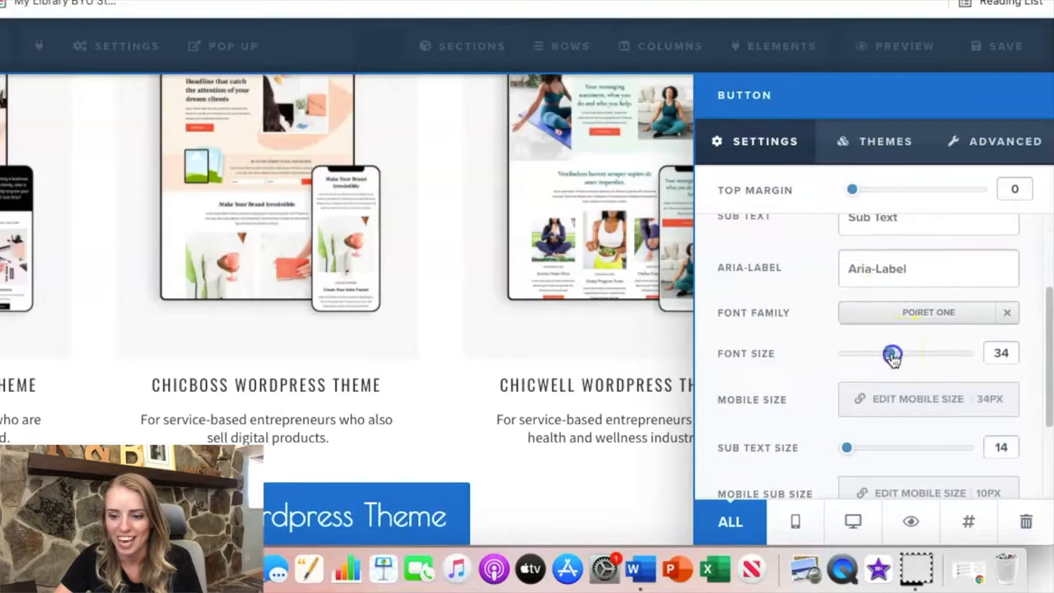
drag(881, 355, 878, 354)
Step: Set the button's background color to the recently used pink #ea5e9e
scroll(878, 354, down, 4)
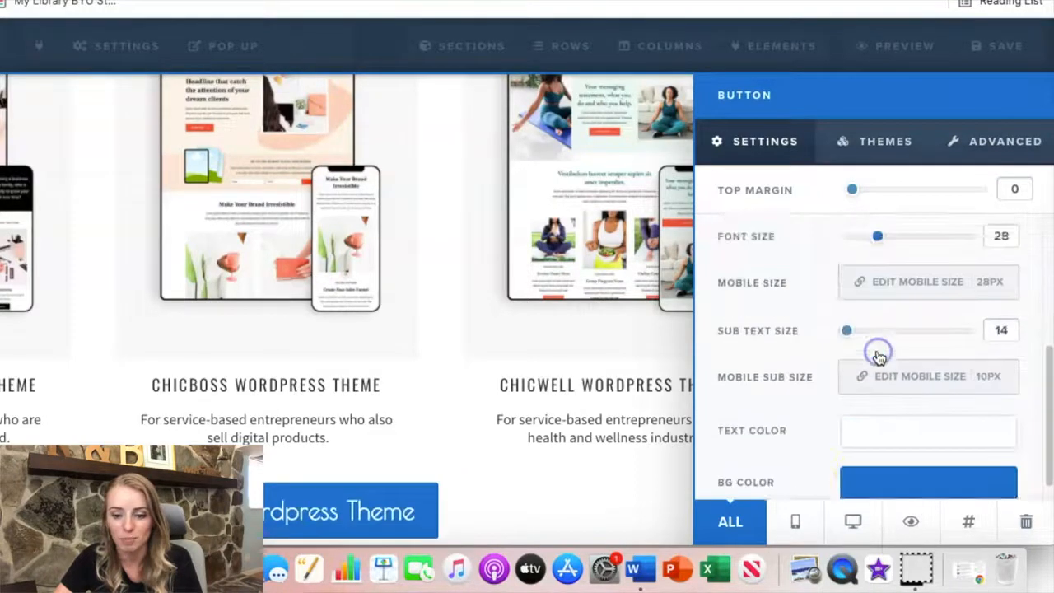
click(863, 468)
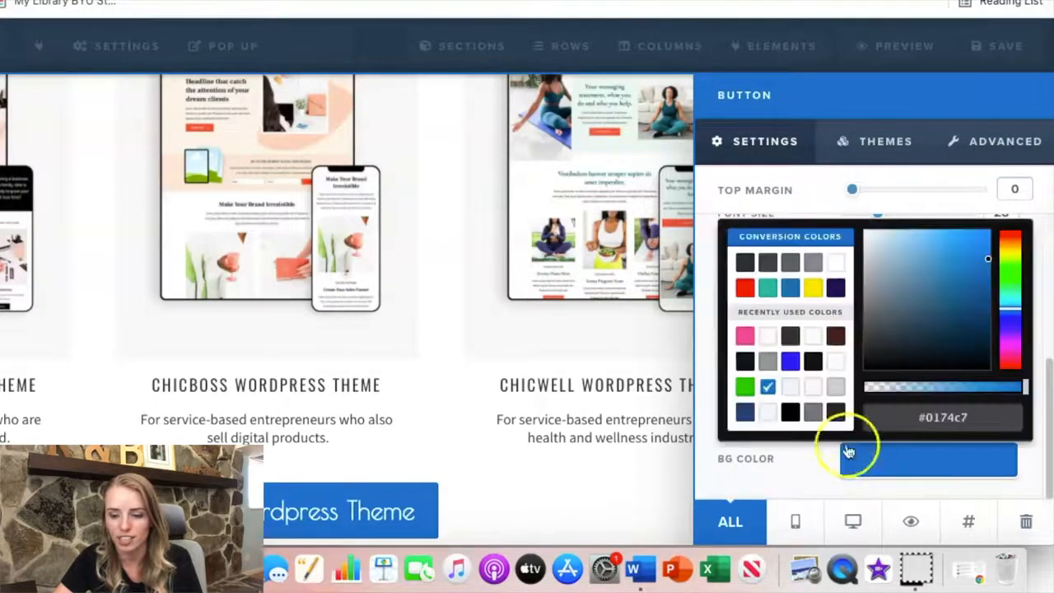
click(745, 337)
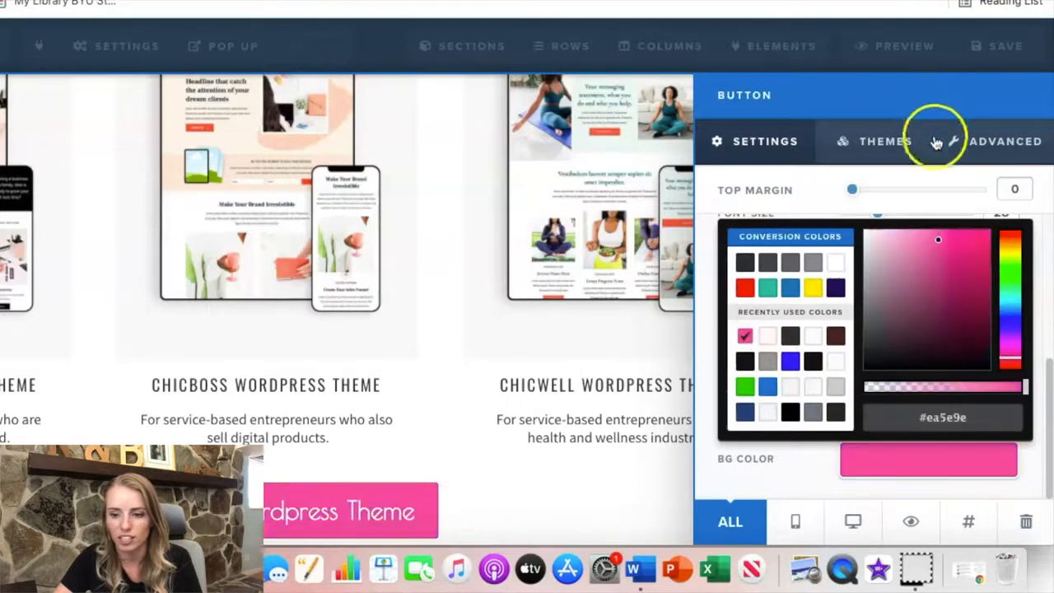
click(920, 206)
scroll(898, 234, up, 5)
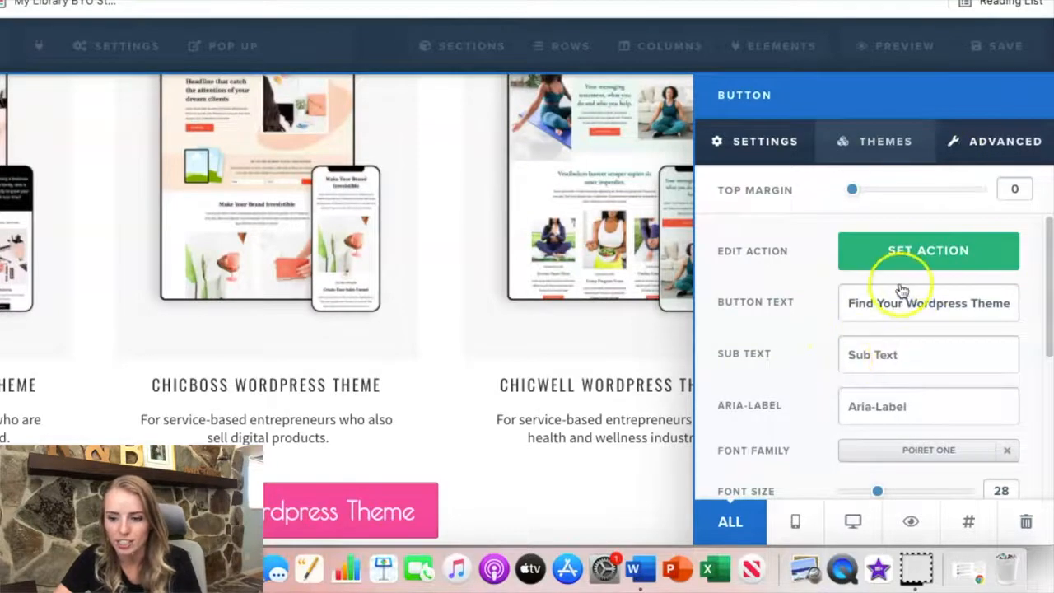
Step: Add a right-pointing chevron icon after the "Find Your Wordpress Theme" button text, matching Bluchic's button
click(994, 142)
click(115, 1)
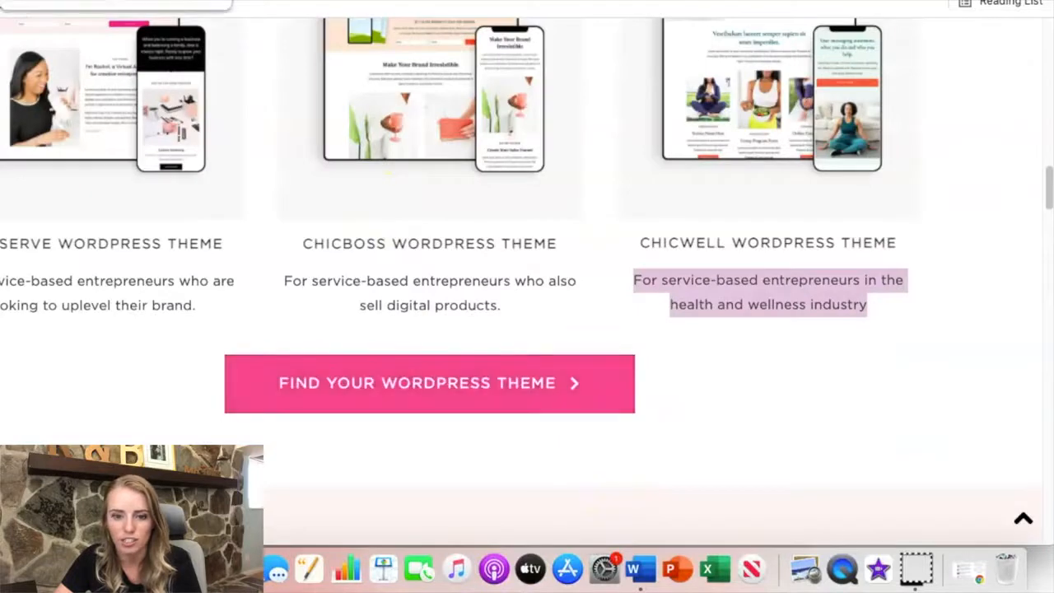
click(115, 2)
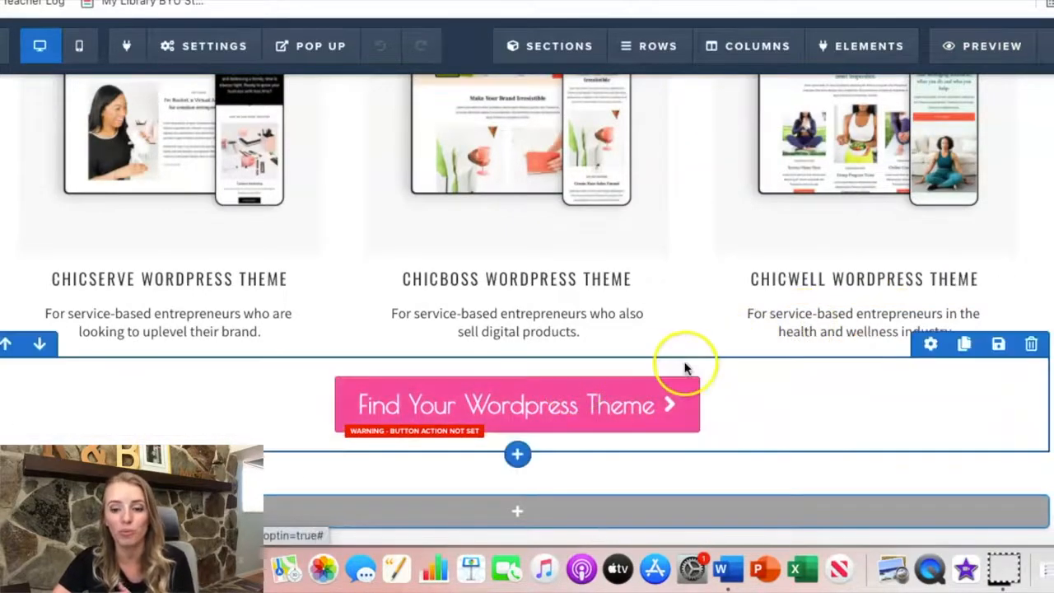
Step: Review the homepage from the navigation row down through its text sections and open the page preview
scroll(684, 362, up, 15)
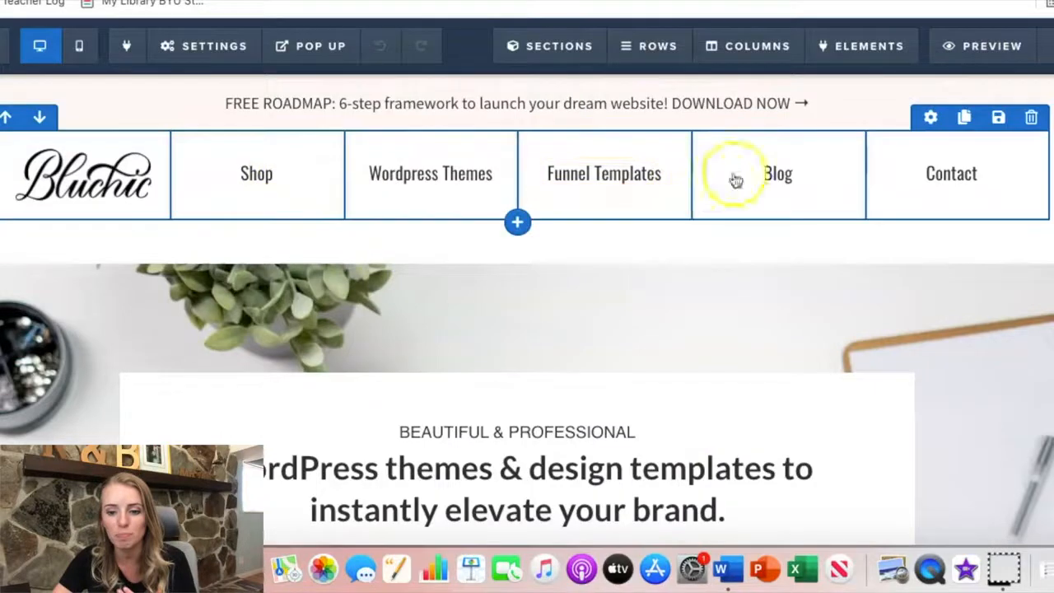
click(429, 165)
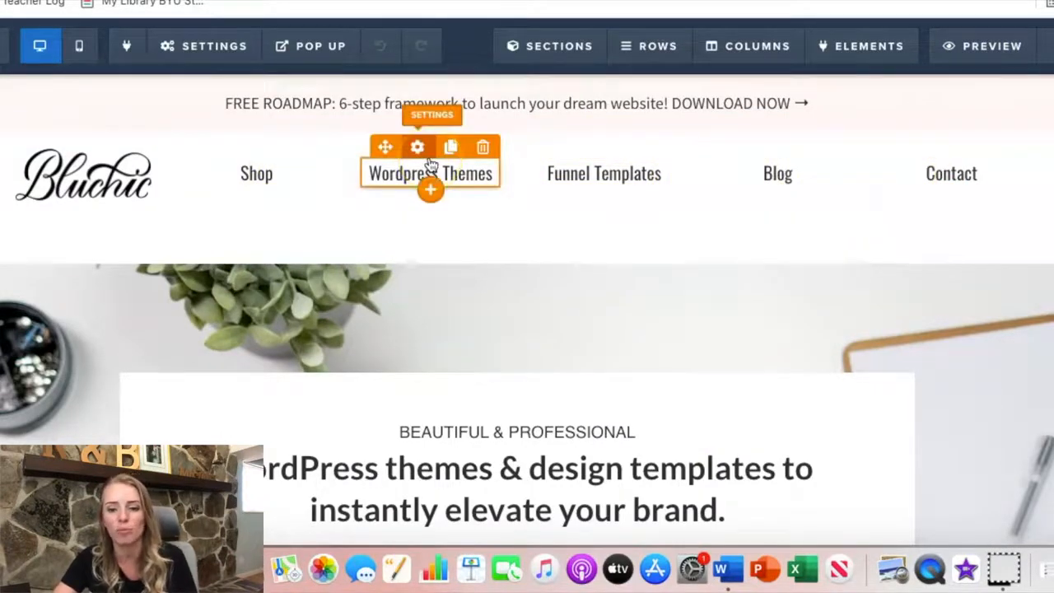
scroll(984, 419, down, 2)
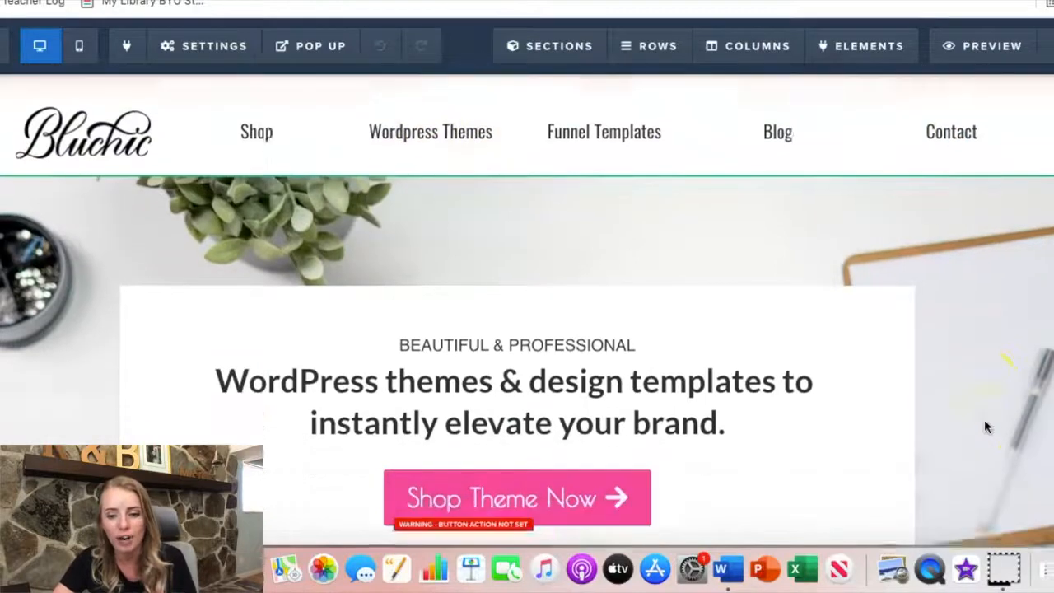
scroll(987, 427, down, 10)
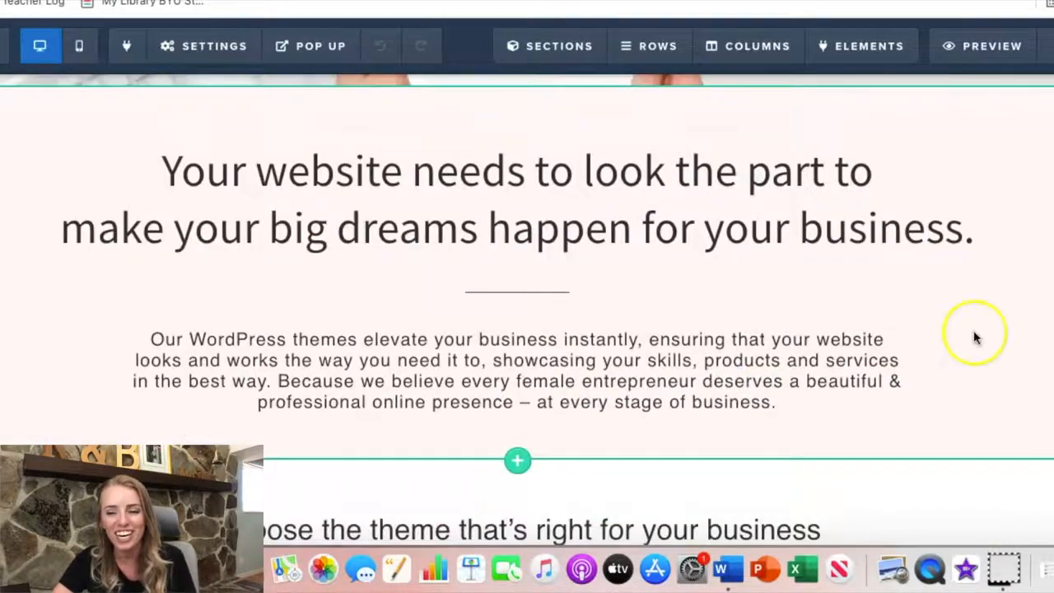
click(982, 48)
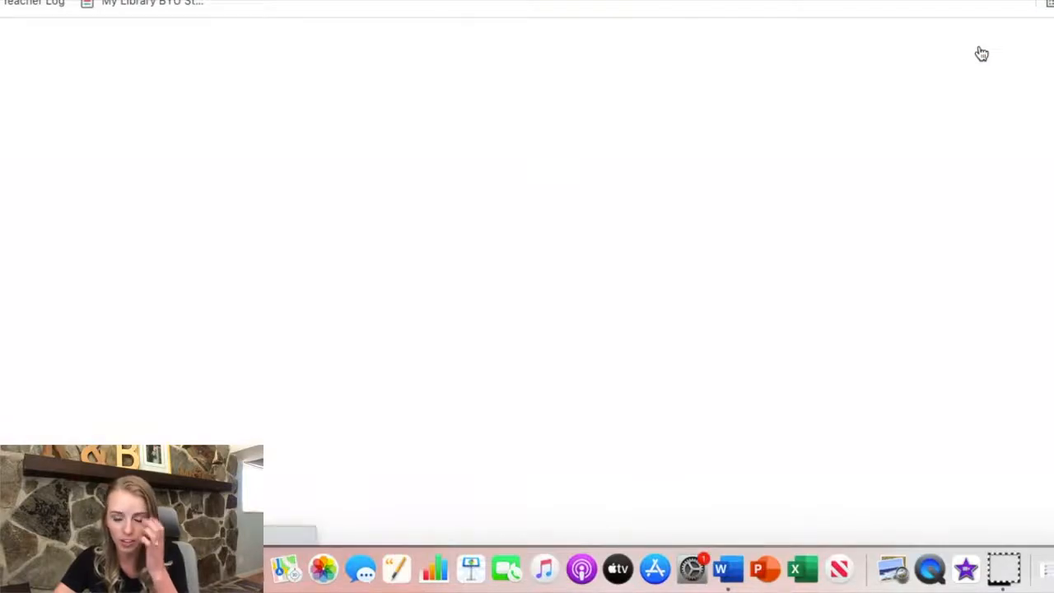